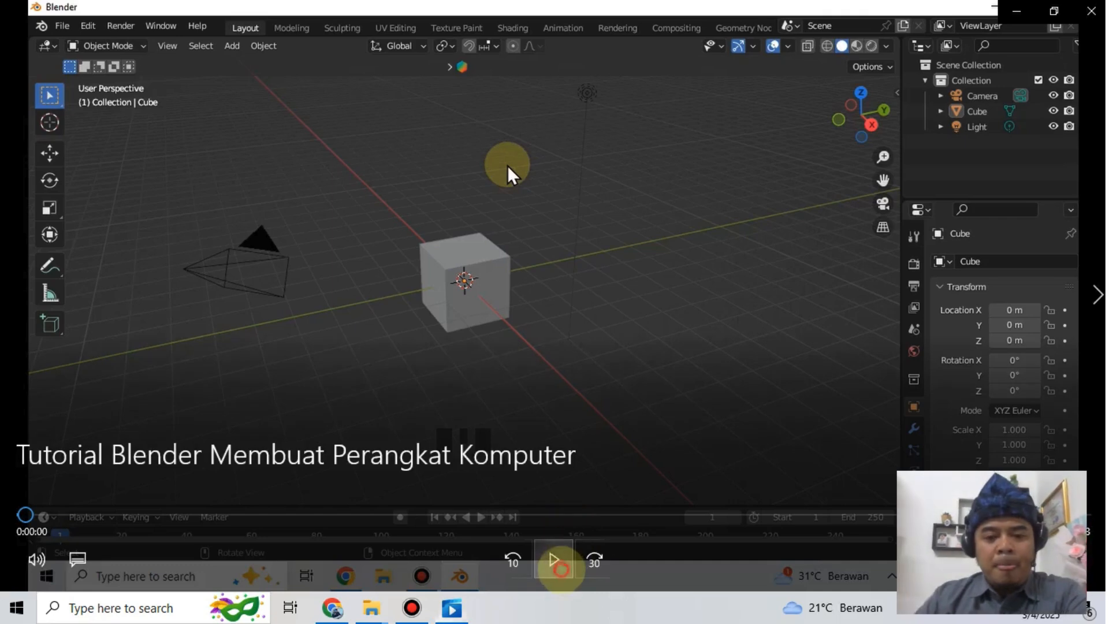
# - Scale the default cube into a flat slab, about 2.27 along X and 0.12 along Z
pyautogui.click(490, 245)
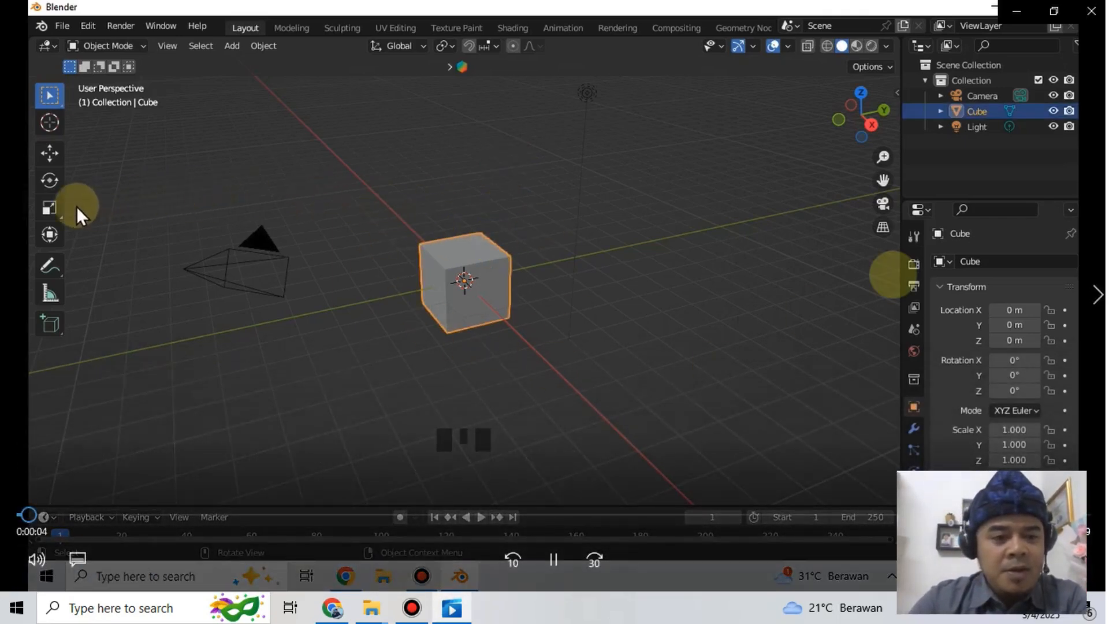
pyautogui.click(51, 207)
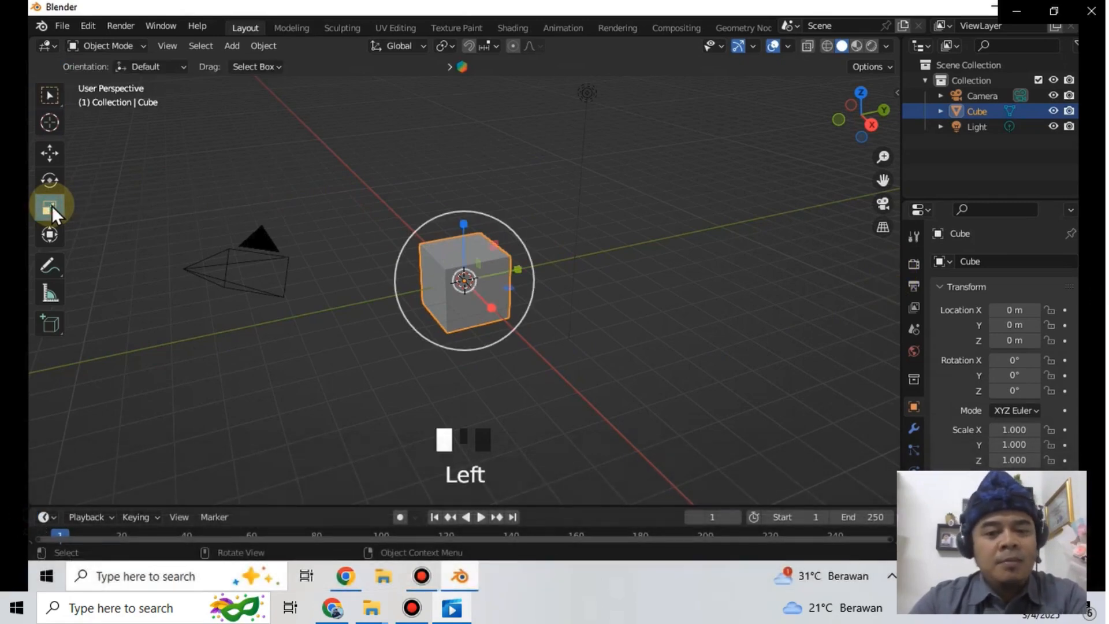
pyautogui.moveTo(490, 307); pyautogui.dragTo(526, 350)
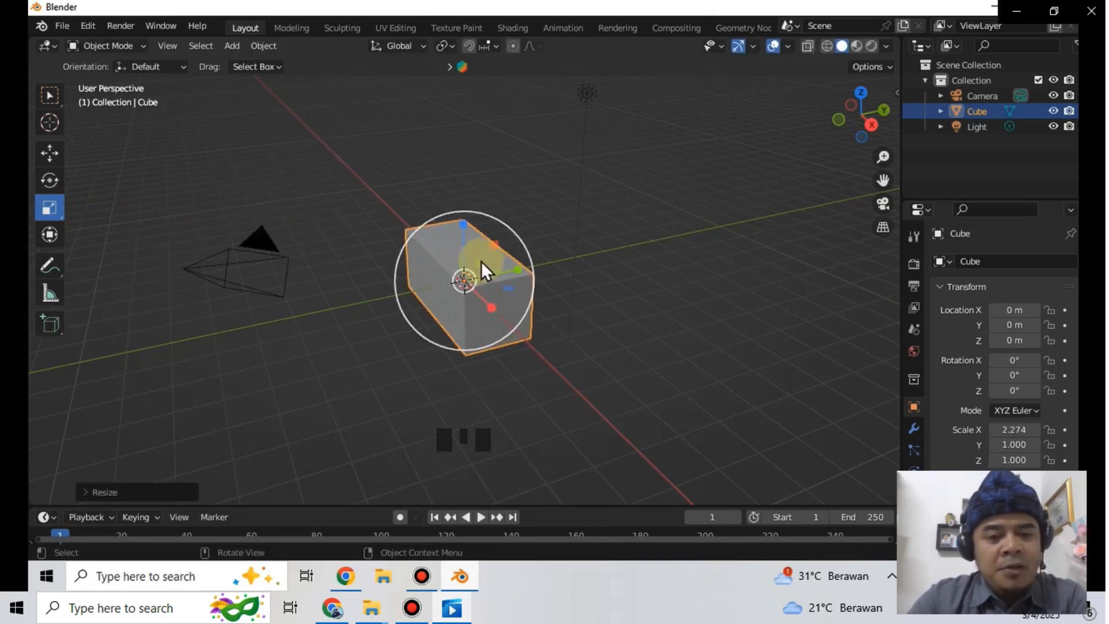
pyautogui.moveTo(462, 224); pyautogui.dragTo(471, 267)
pyautogui.moveTo(431, 319); pyautogui.dragTo(502, 319, button='middle')
pyautogui.scroll(2, 506, 320)
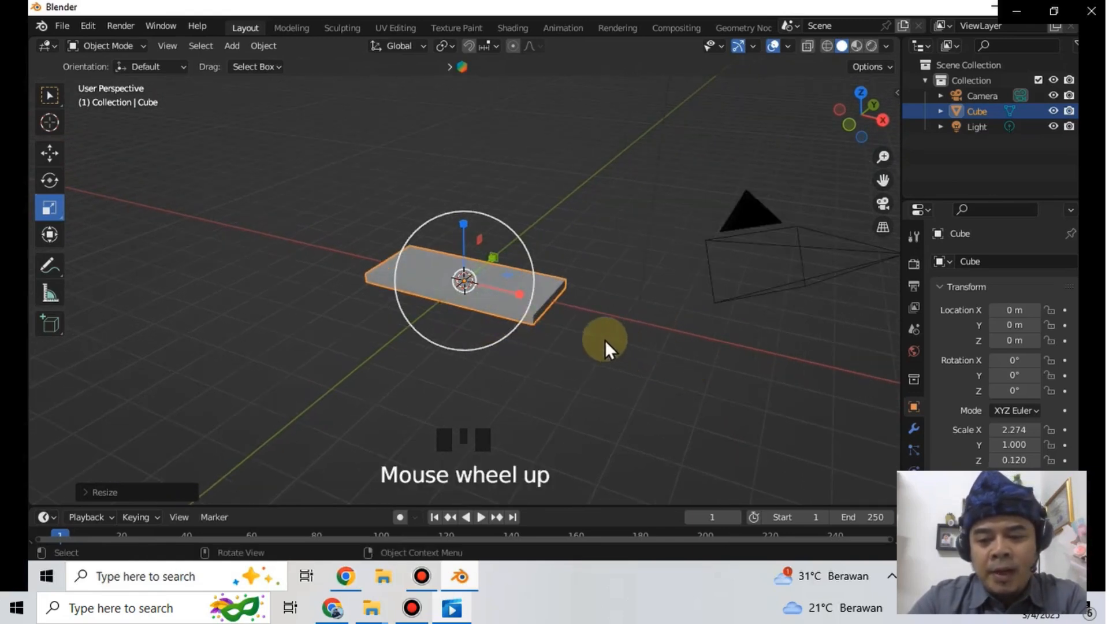
pyautogui.scroll(-1, 533, 350)
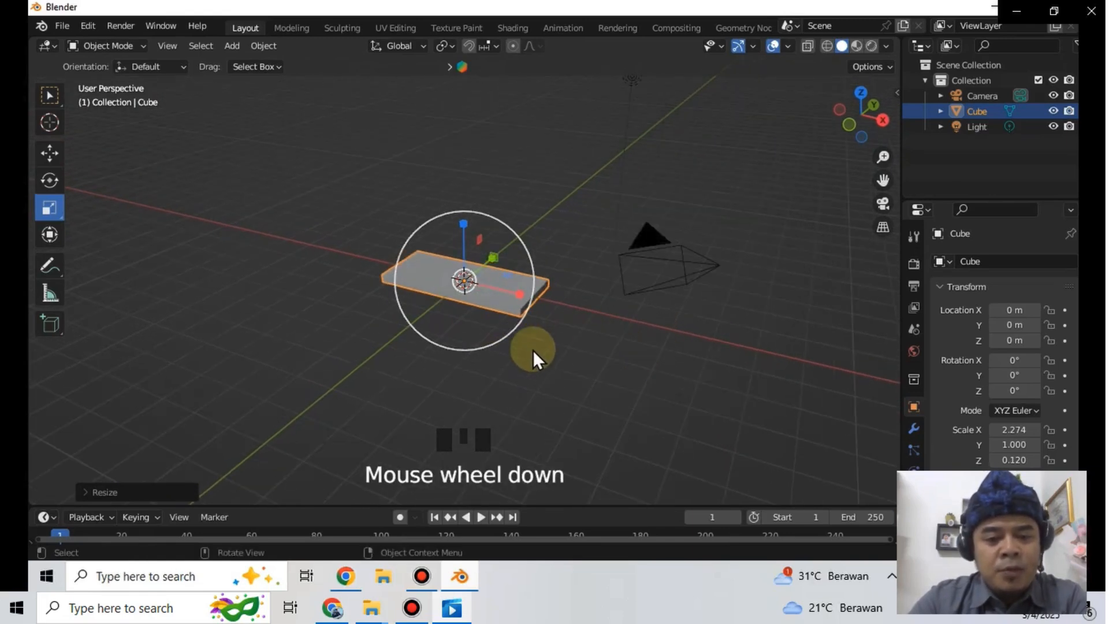
# - Reselect the slab and thin it to a Z scale of about 0.09
pyautogui.click(550, 348)
pyautogui.scroll(1, 550, 347)
pyautogui.scroll(-2, 550, 348)
pyautogui.scroll(4, 550, 348)
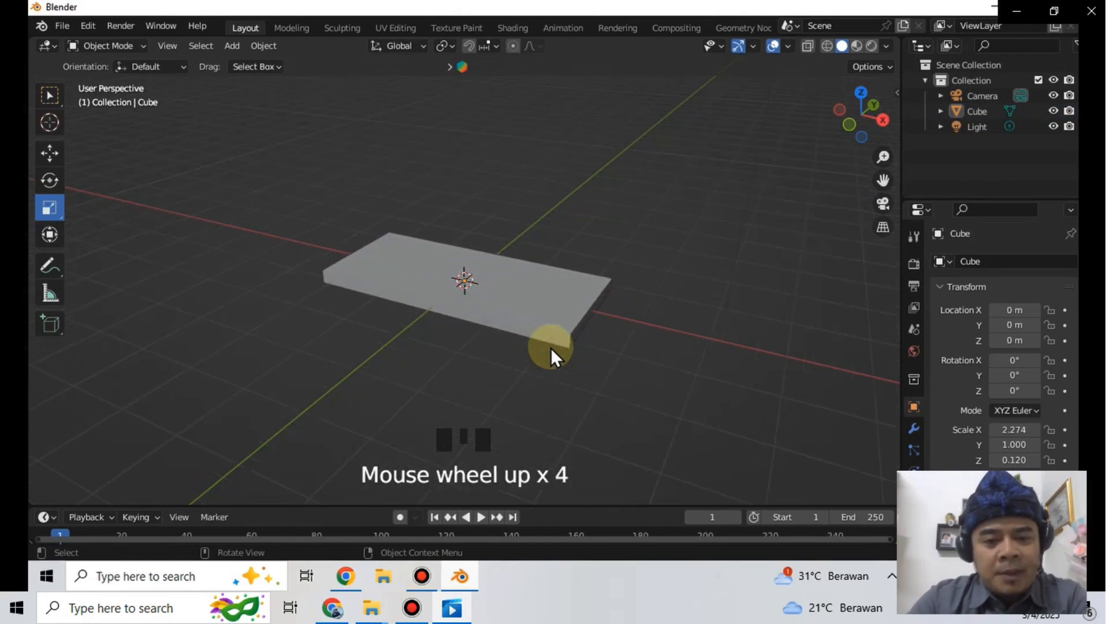
pyautogui.click(552, 307)
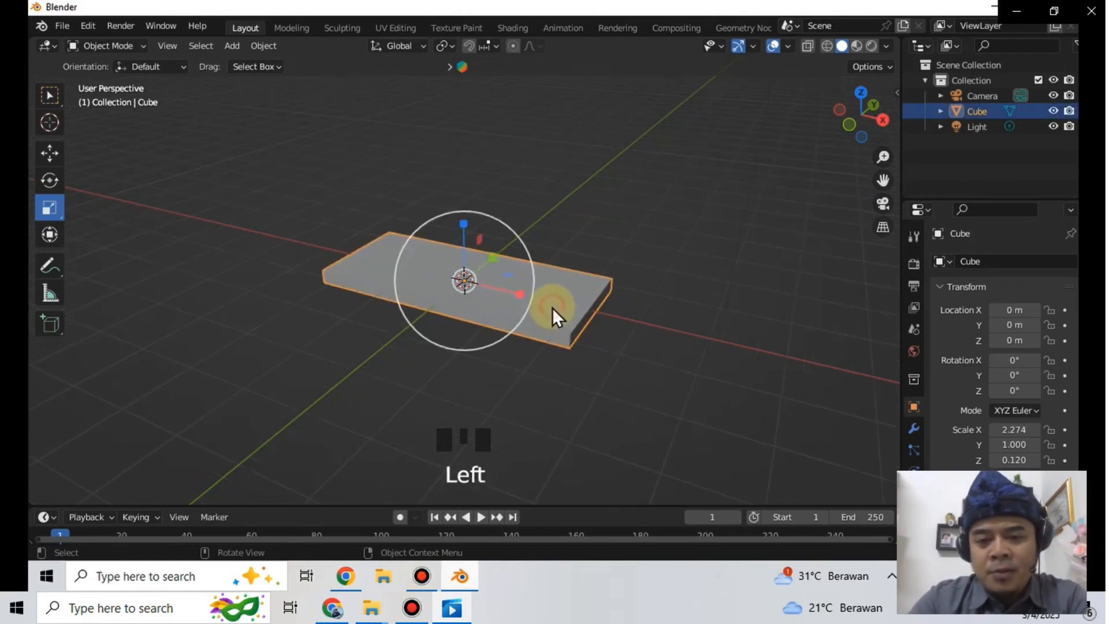
pyautogui.moveTo(465, 224); pyautogui.dragTo(465, 238)
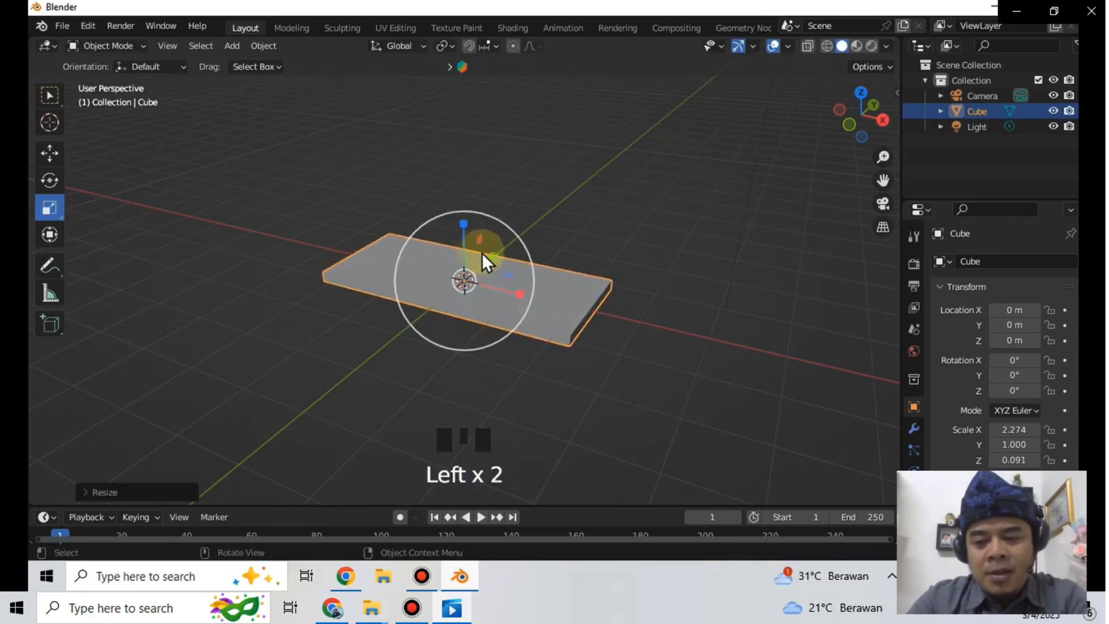
pyautogui.click(601, 324)
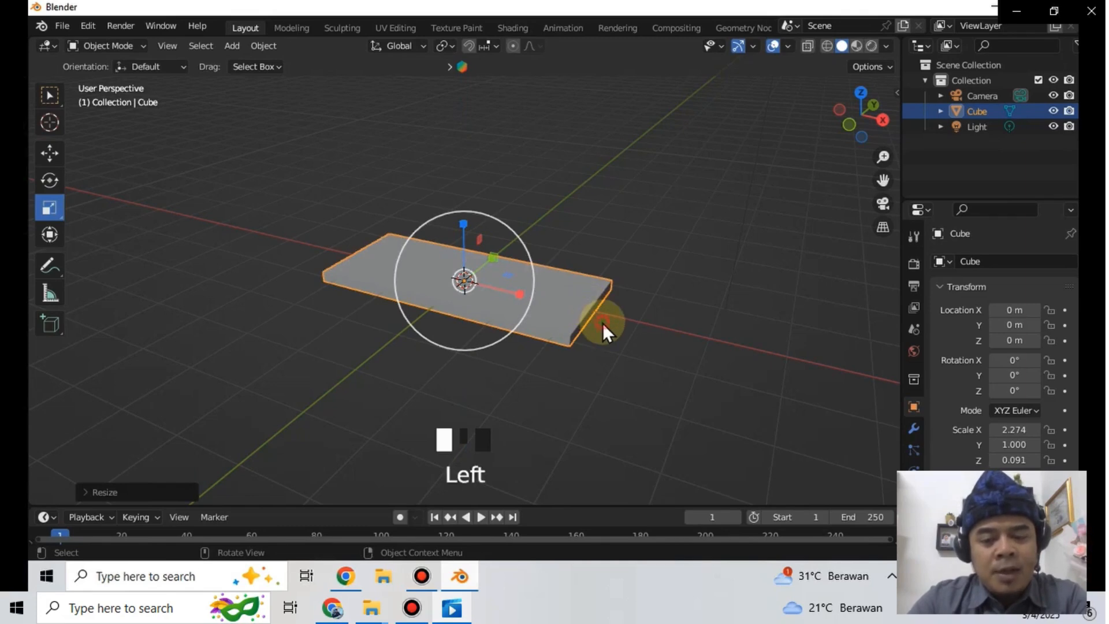
pyautogui.click(575, 310)
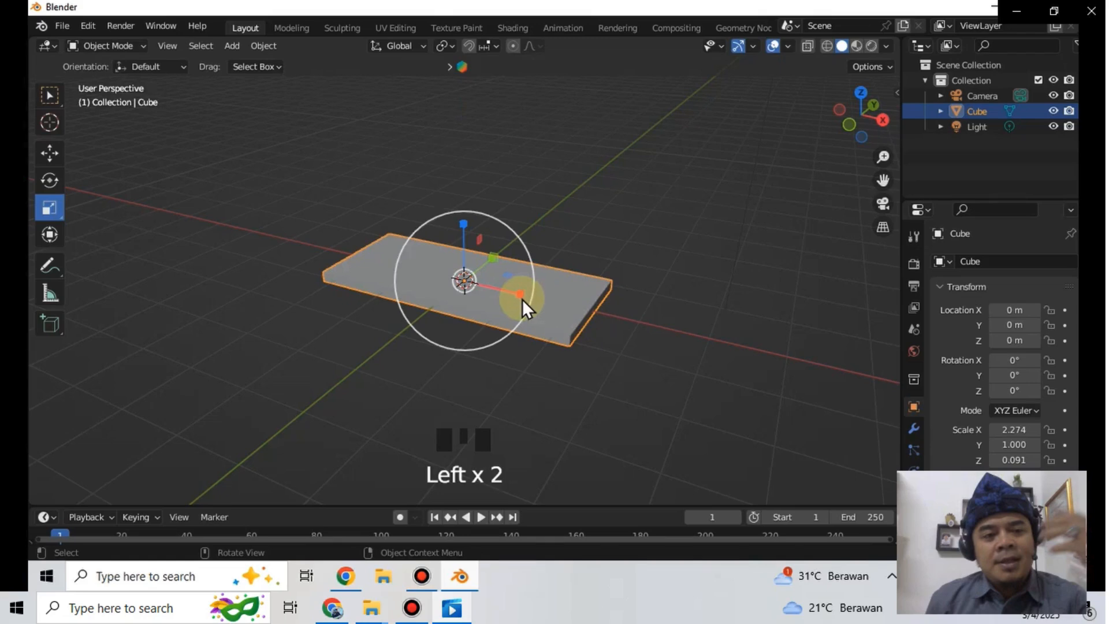
# - In Edit Mode with edge selection, add two loop cuts across the slab, one slid close to each short end
pyautogui.press('Tab')
pyautogui.click(177, 45)
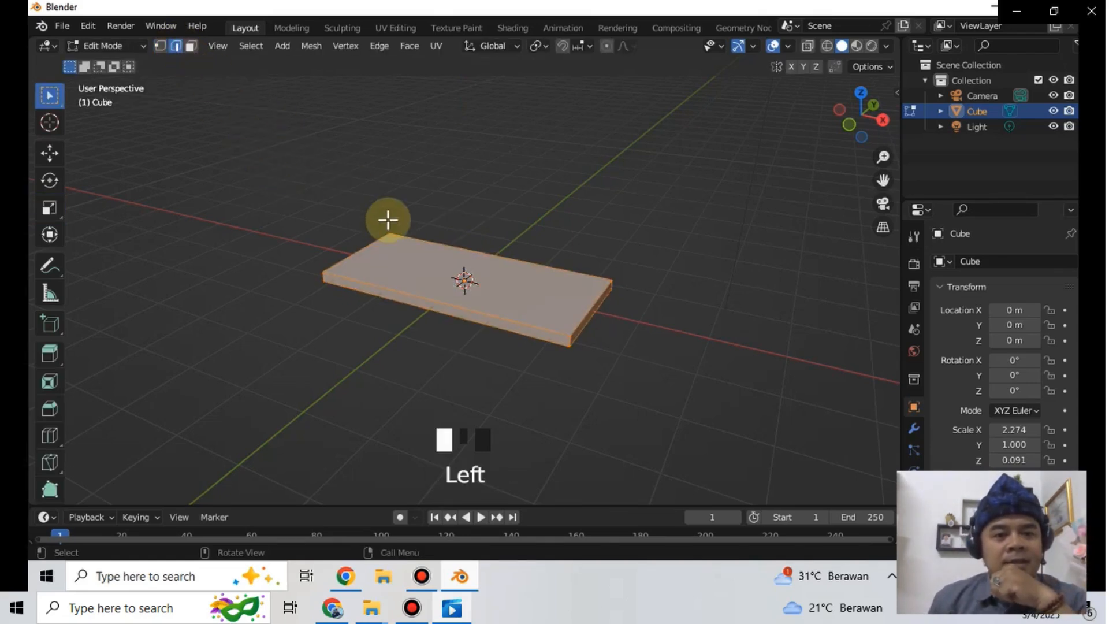
pyautogui.hotkey('ctrl', 'r')
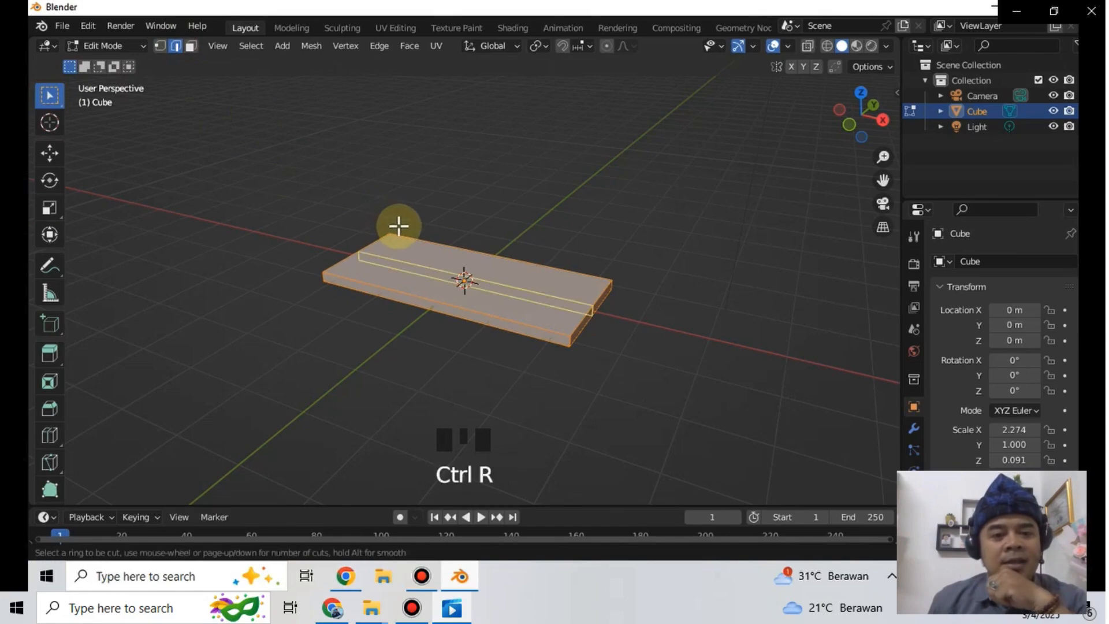
pyautogui.click(409, 228)
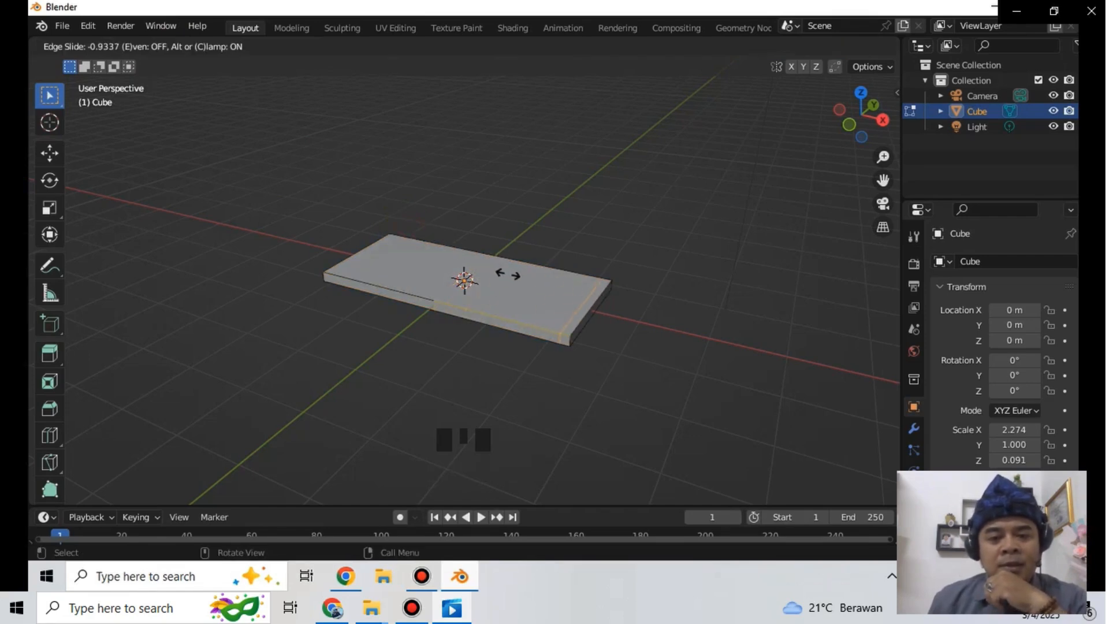
pyautogui.click(508, 274)
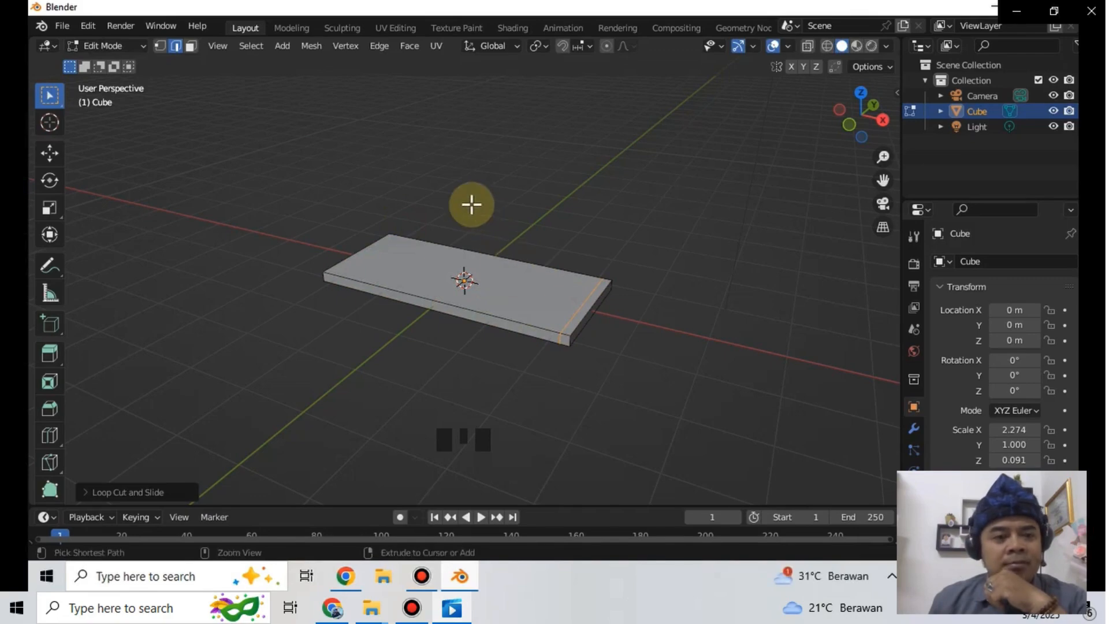
pyautogui.hotkey('ctrl', 'r')
pyautogui.click(438, 234)
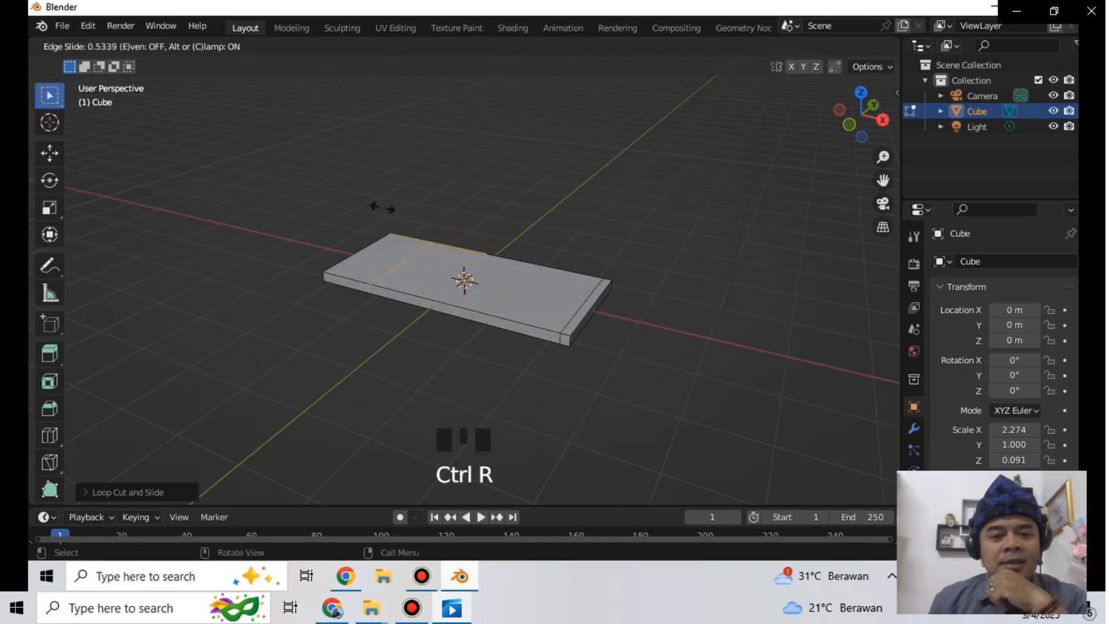
pyautogui.click(347, 203)
pyautogui.click(570, 324)
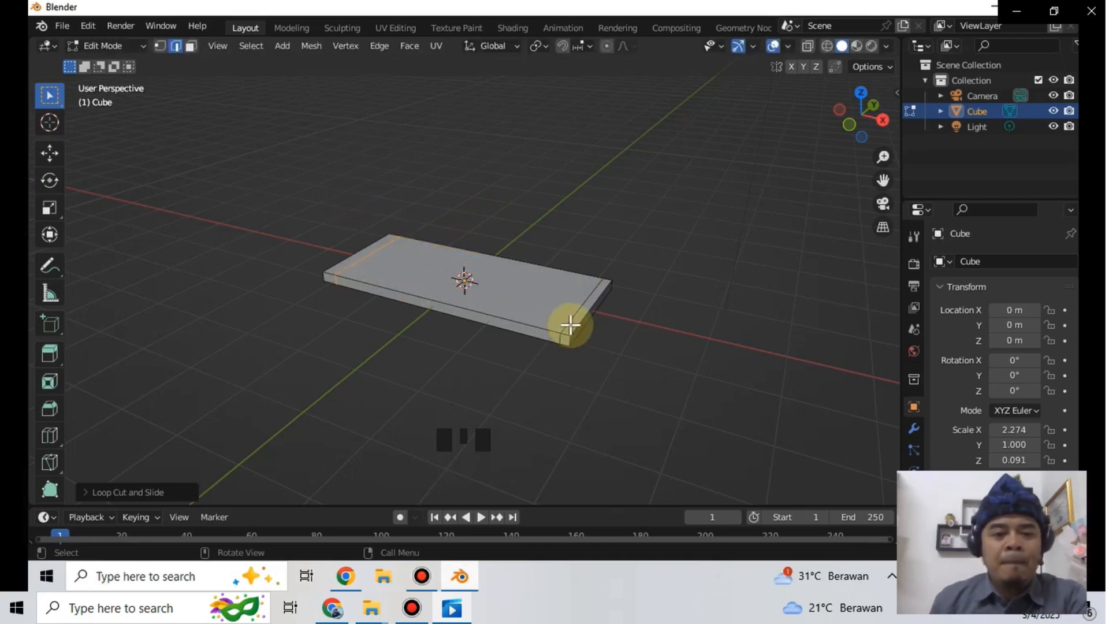
# - Add two lengthwise loop cuts, each slid about 0.76 of the way towards one of the slab's long edges
pyautogui.hotkey('ctrl', 'r')
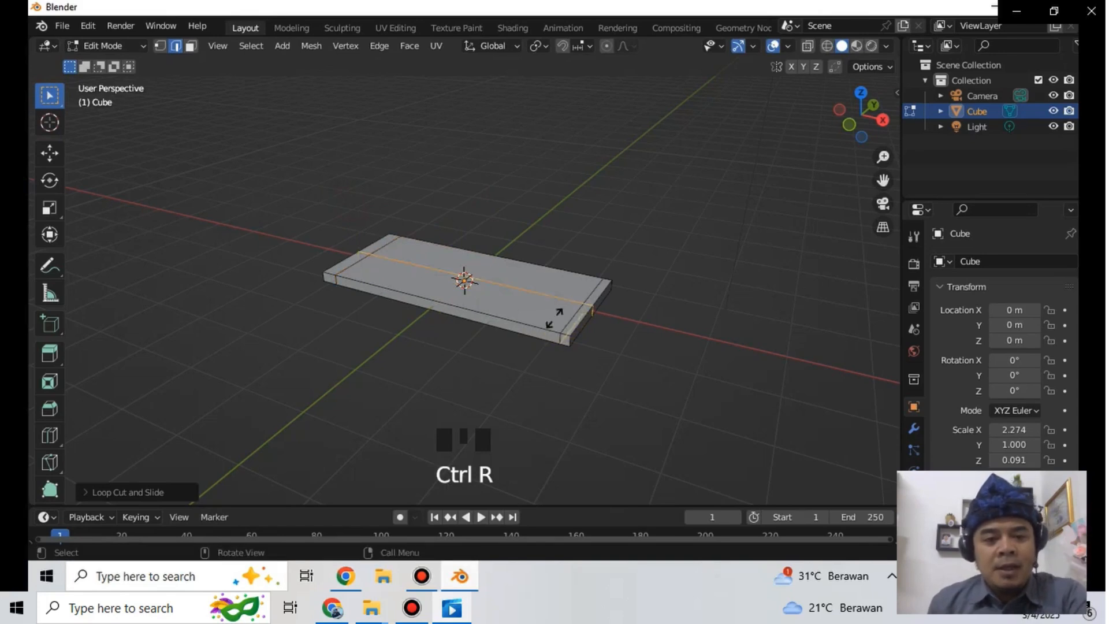
pyautogui.click(553, 315)
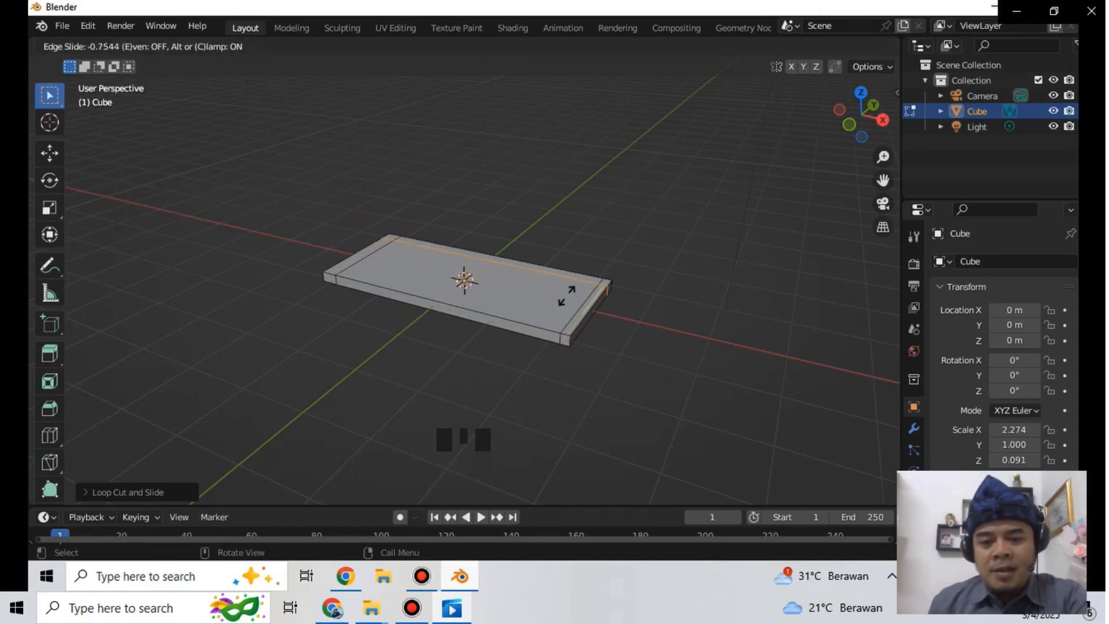
pyautogui.click(633, 283)
pyautogui.hotkey('ctrl', 'r')
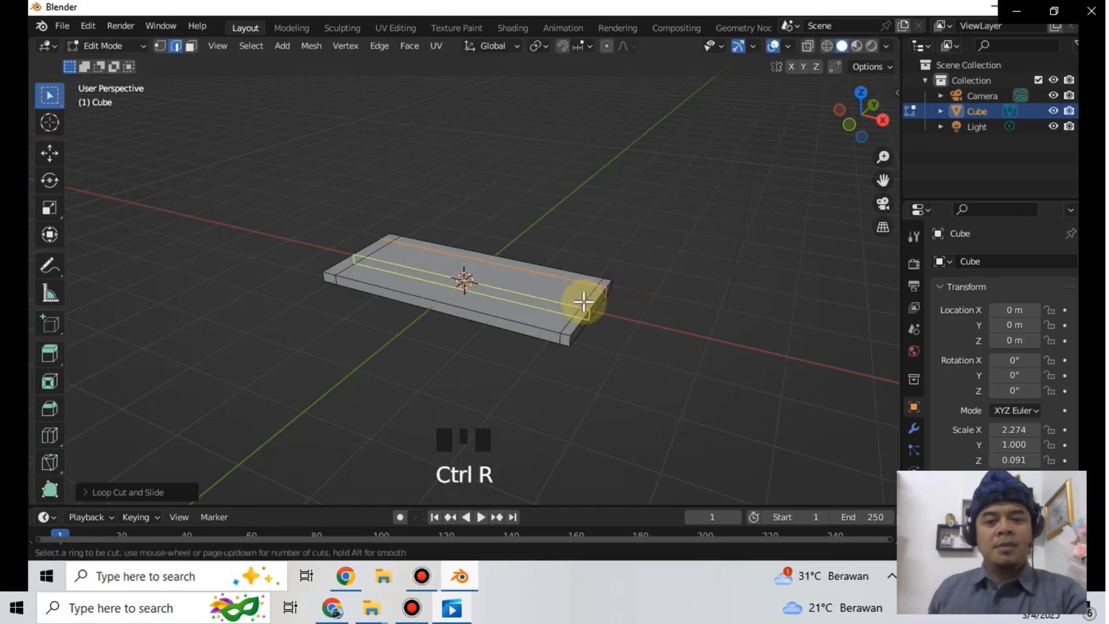
pyautogui.click(569, 321)
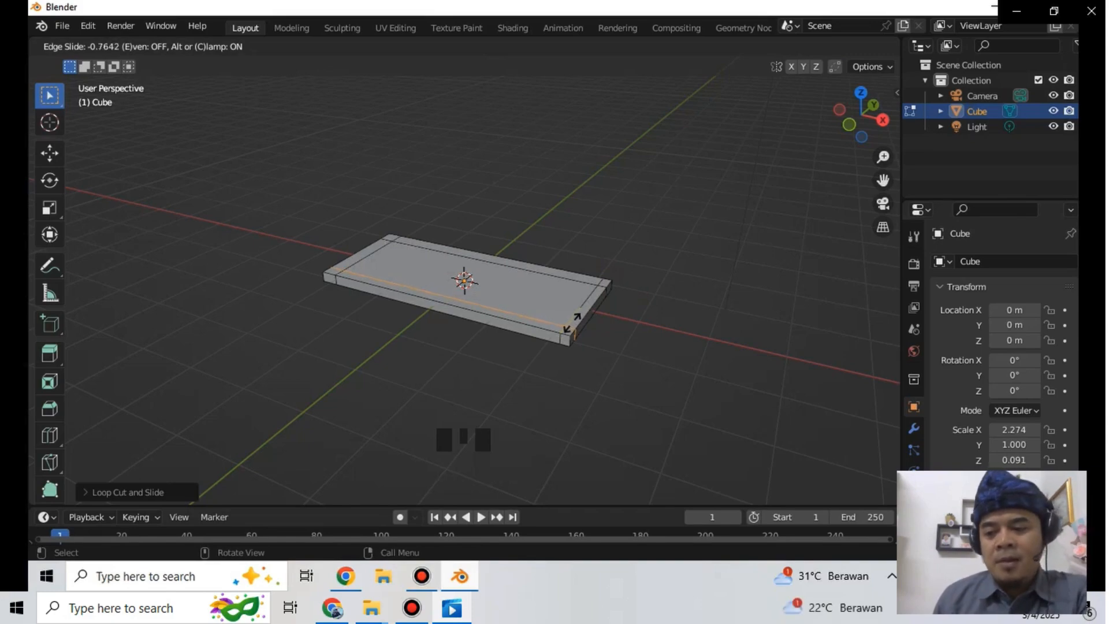
pyautogui.click(573, 321)
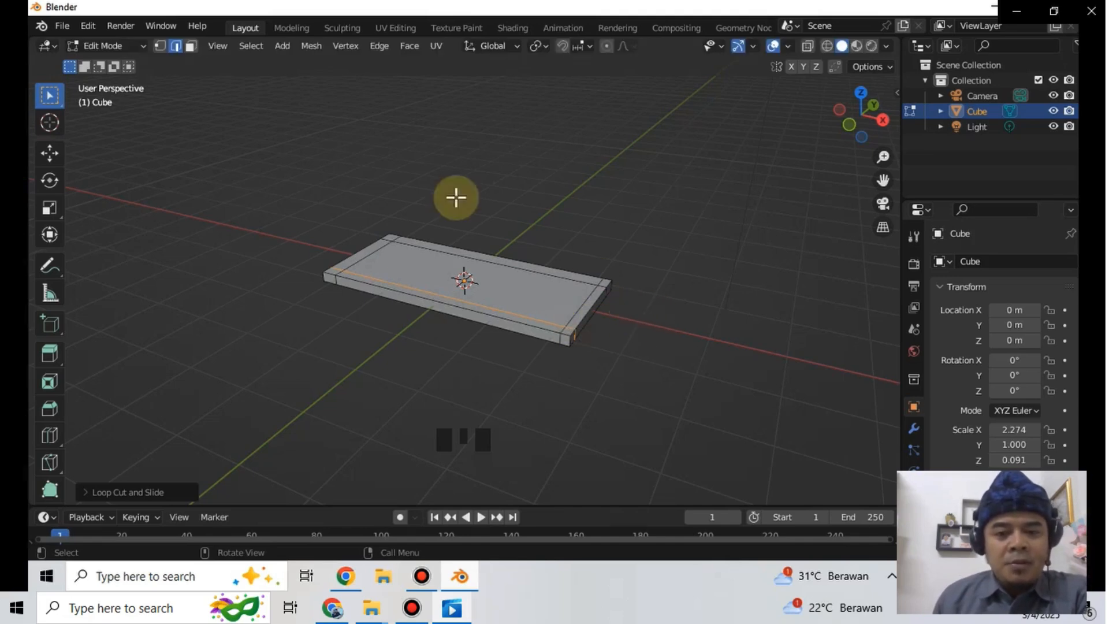
# - Set face selection for the mesh, then return to Object Mode and raise the slab about 1.23 m along Z
pyautogui.click(190, 46)
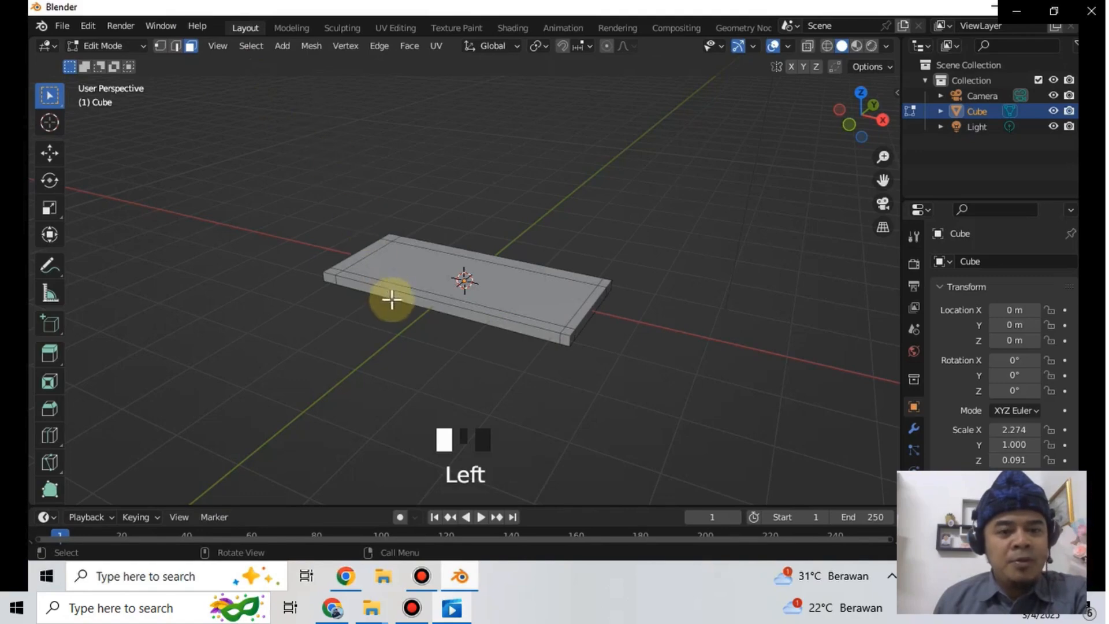
pyautogui.moveTo(431, 334); pyautogui.dragTo(470, 289, button='middle')
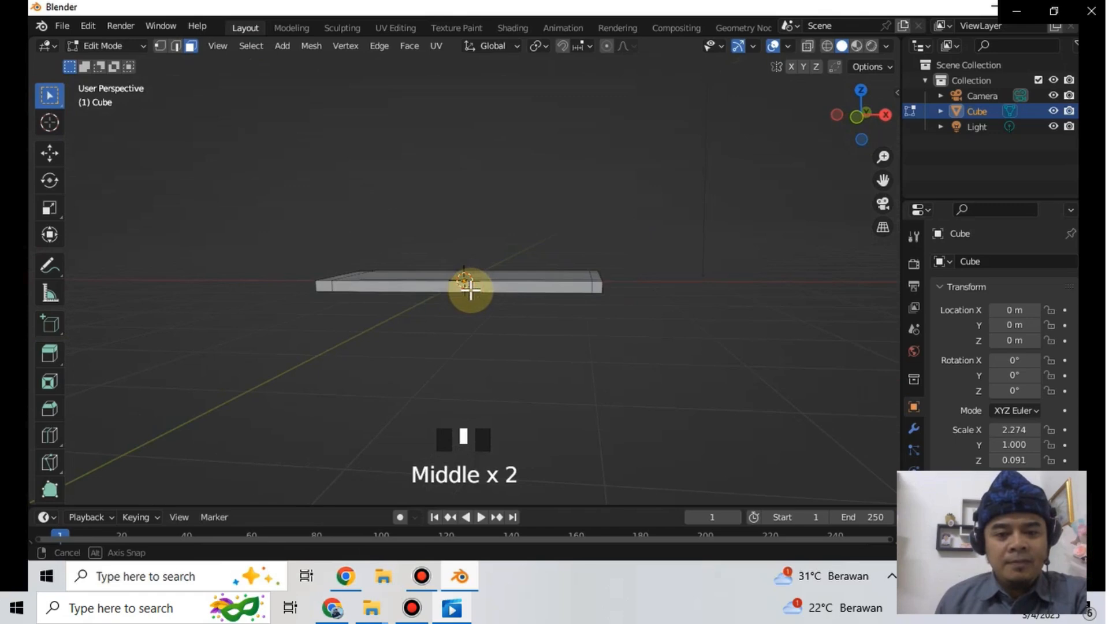
pyautogui.click(52, 154)
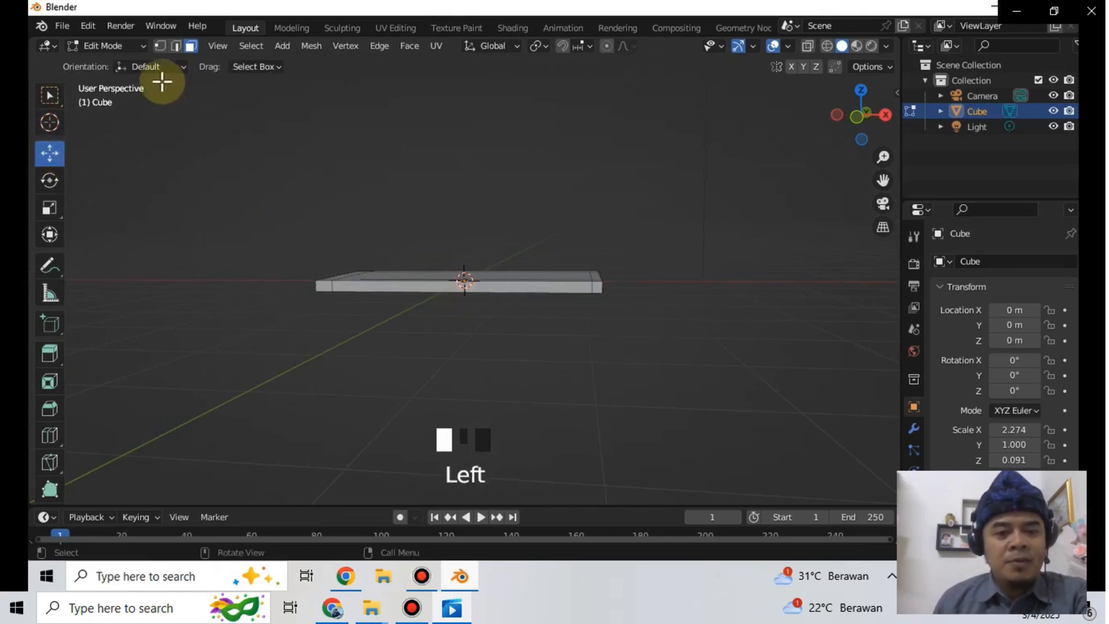
pyautogui.moveTo(124, 45); pyautogui.dragTo(125, 60)
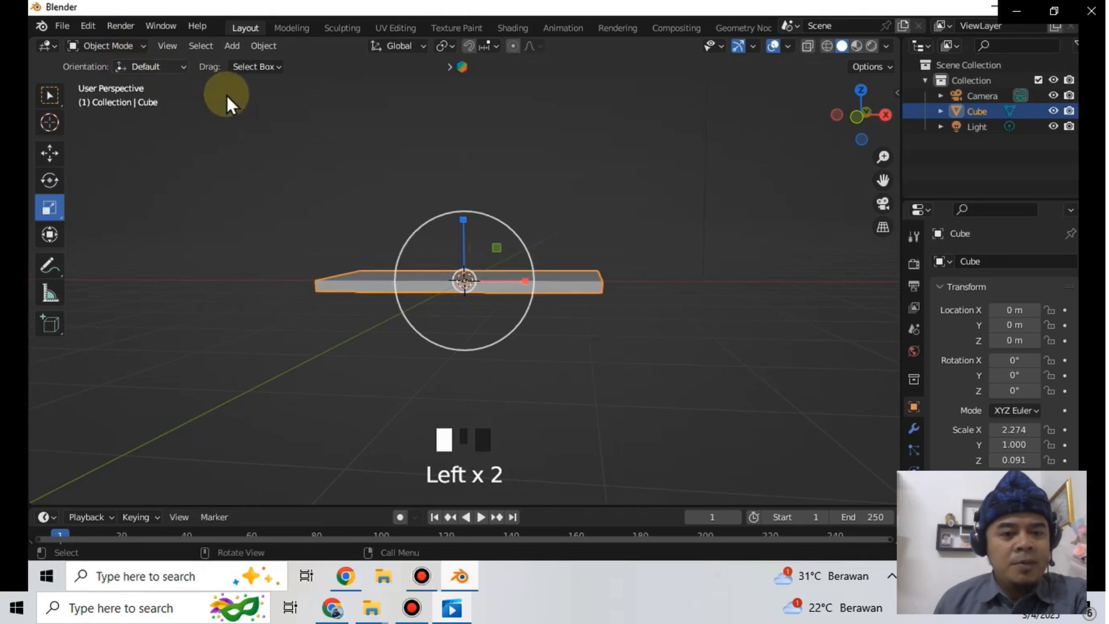
pyautogui.click(48, 153)
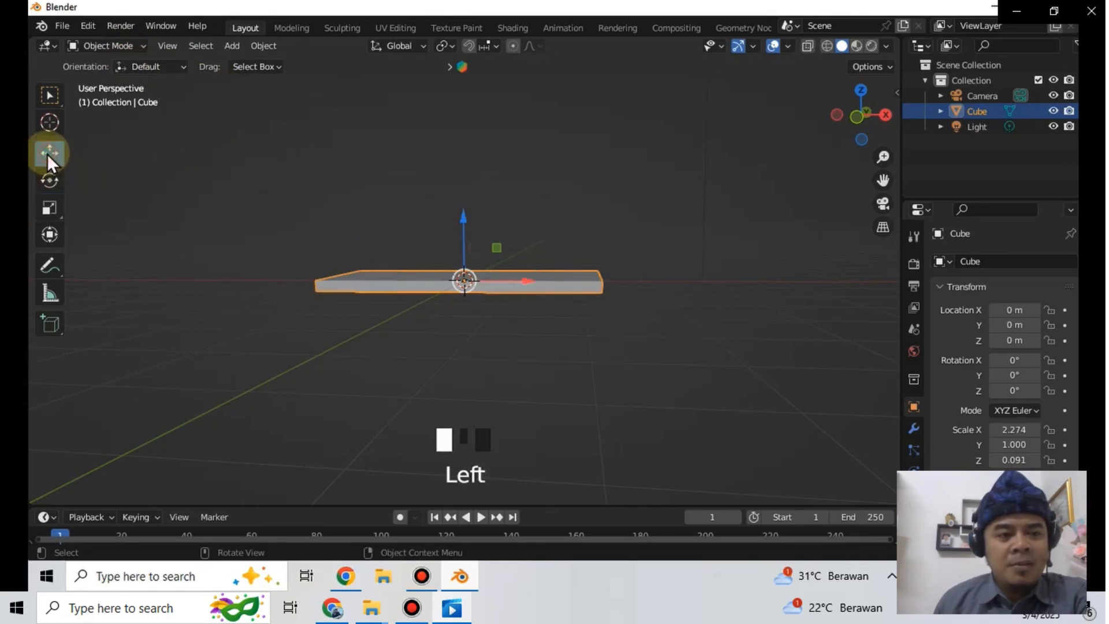
pyautogui.moveTo(463, 218); pyautogui.dragTo(473, 139)
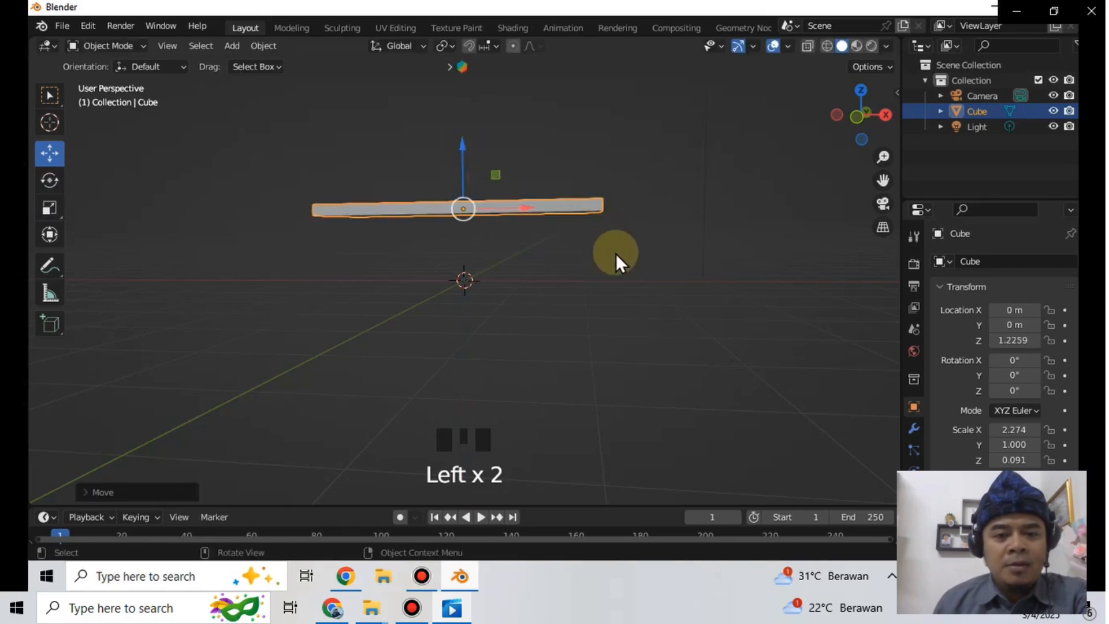
# - In Edit Mode, select the border faces on the slab's underside along both short ends and one long edge, including the corners
pyautogui.click(118, 45)
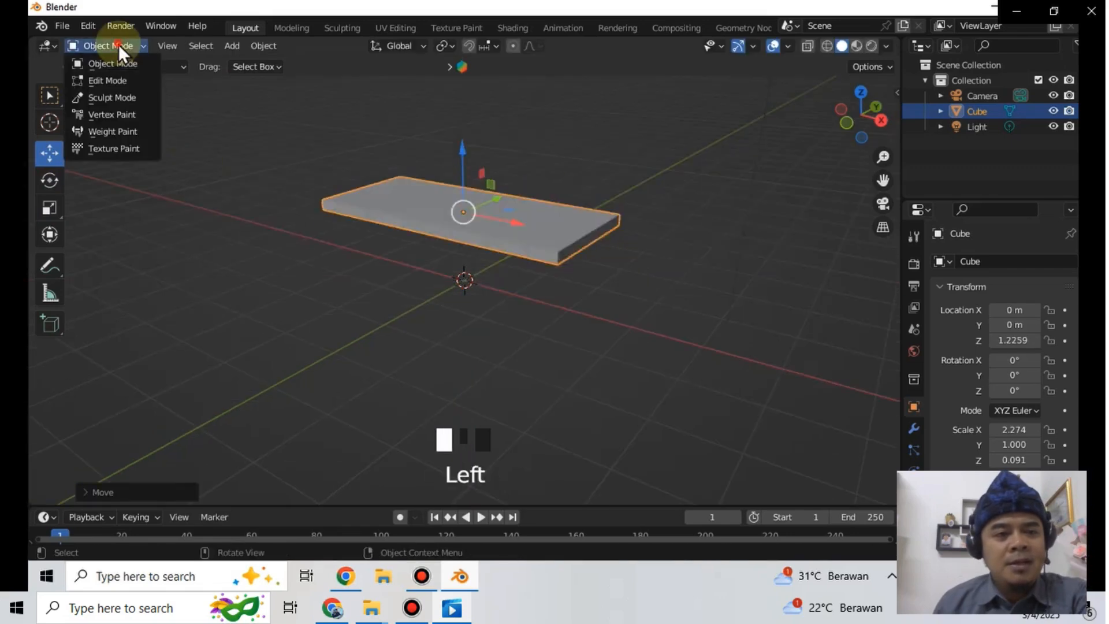
pyautogui.click(115, 82)
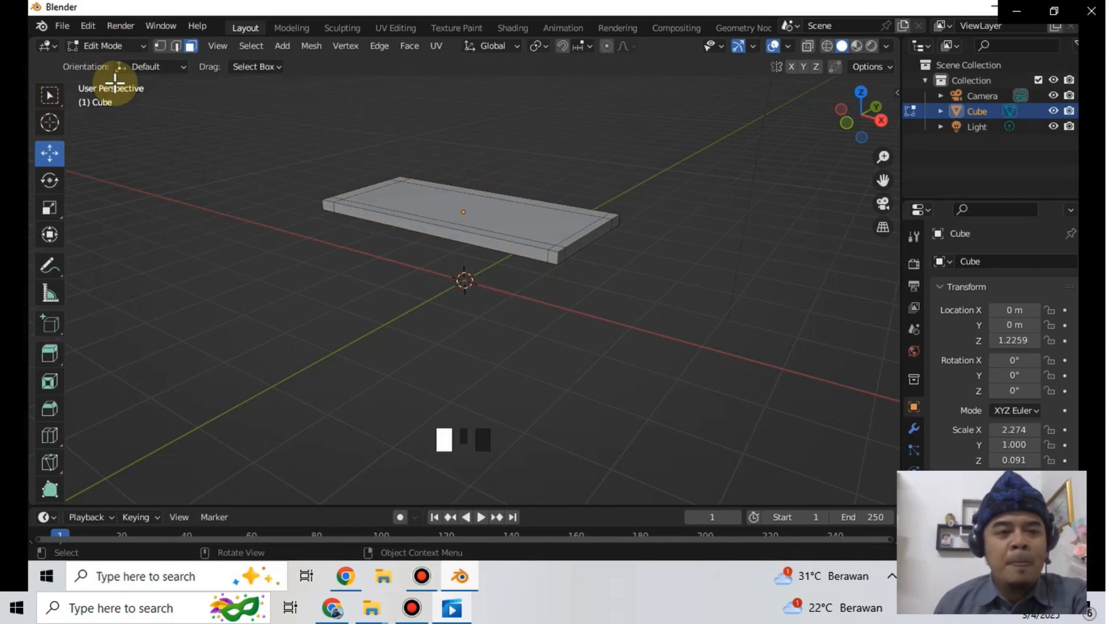
pyautogui.moveTo(393, 259); pyautogui.dragTo(428, 188, button='middle')
pyautogui.moveTo(567, 216); pyautogui.dragTo(622, 218, button='middle')
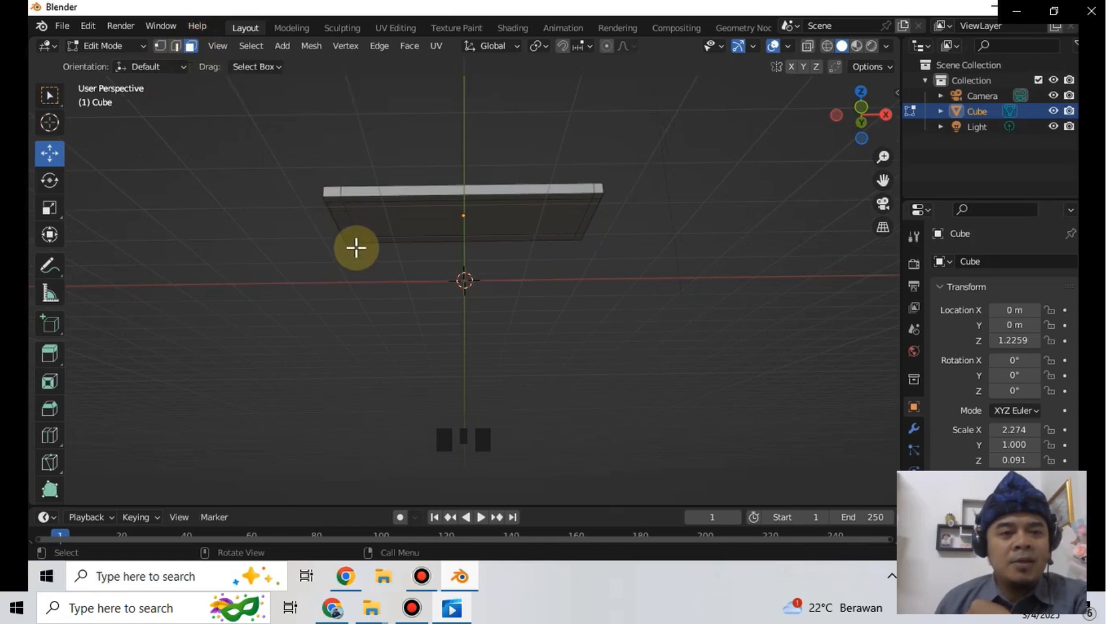
pyautogui.click(333, 199)
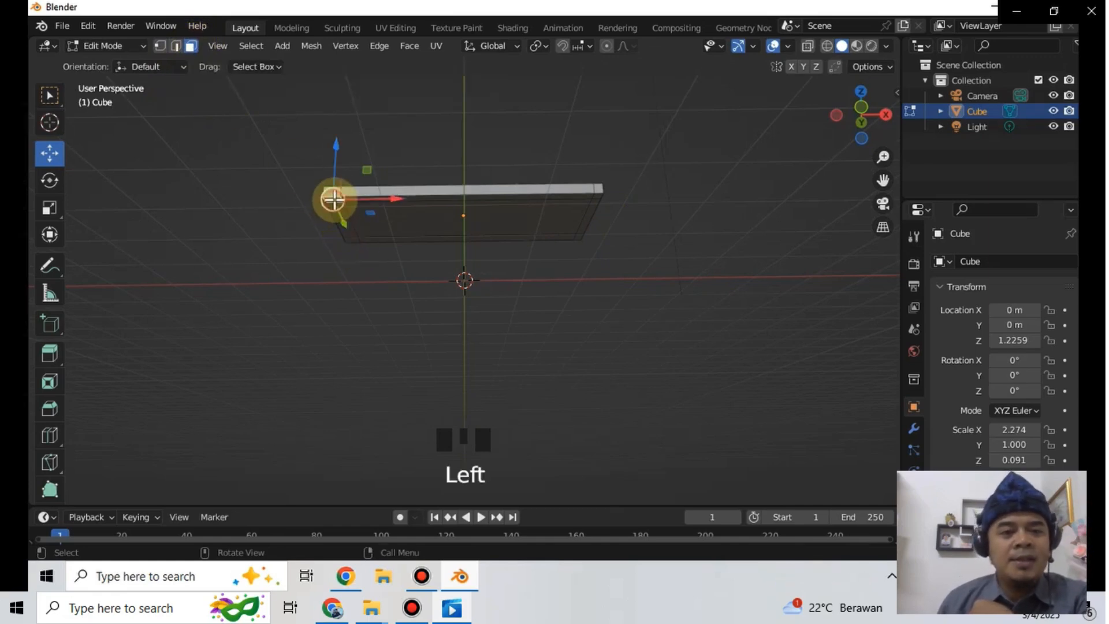
pyautogui.keyDown('shift'); pyautogui.click(341, 241); pyautogui.keyUp('shift')
pyautogui.keyDown('shift'); pyautogui.click(354, 240); pyautogui.keyUp('shift')
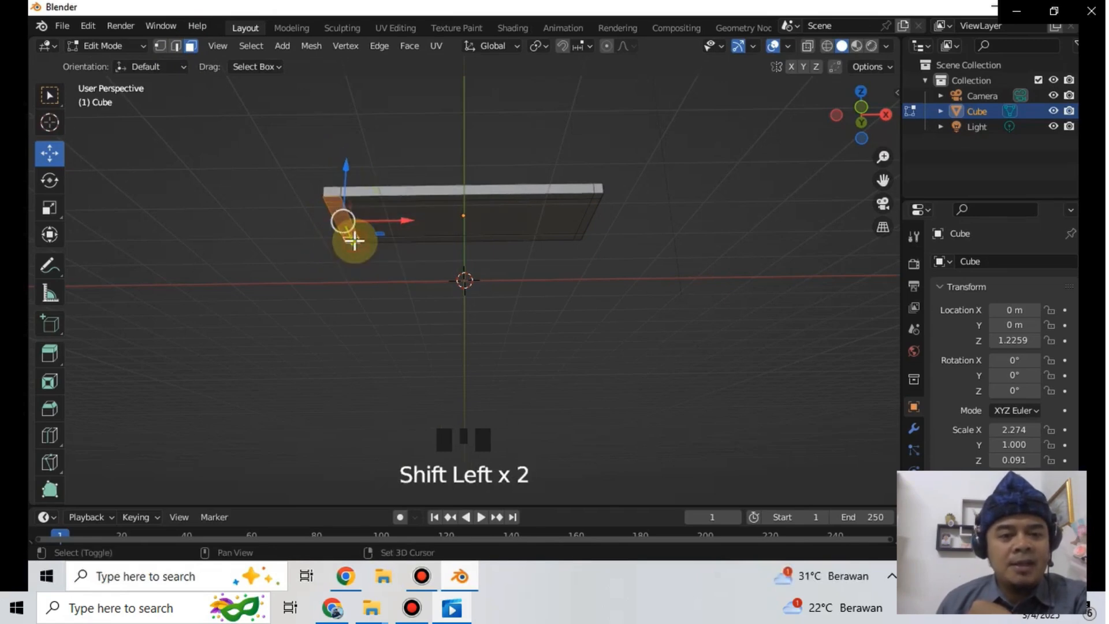
pyautogui.keyDown('shift'); pyautogui.click(423, 240); pyautogui.keyUp('shift')
pyautogui.moveTo(568, 280); pyautogui.dragTo(597, 267, button='middle')
pyautogui.keyDown('shift'); pyautogui.click(590, 269); pyautogui.keyUp('shift')
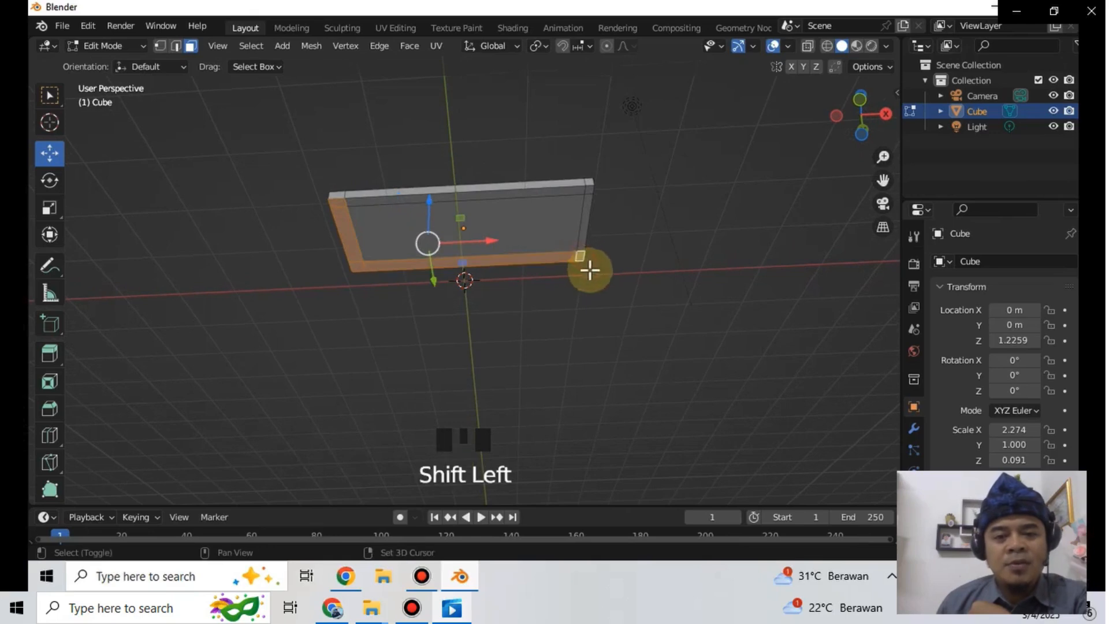
pyautogui.keyDown('shift'); pyautogui.click(586, 228); pyautogui.keyUp('shift')
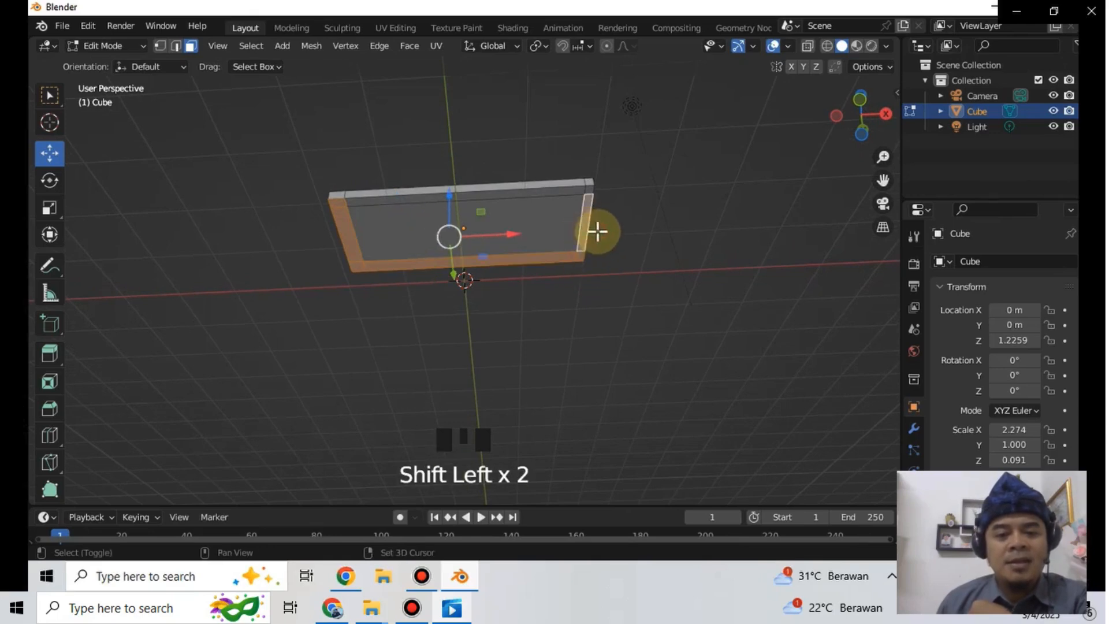
pyautogui.keyDown('shift'); pyautogui.click(590, 187); pyautogui.keyUp('shift')
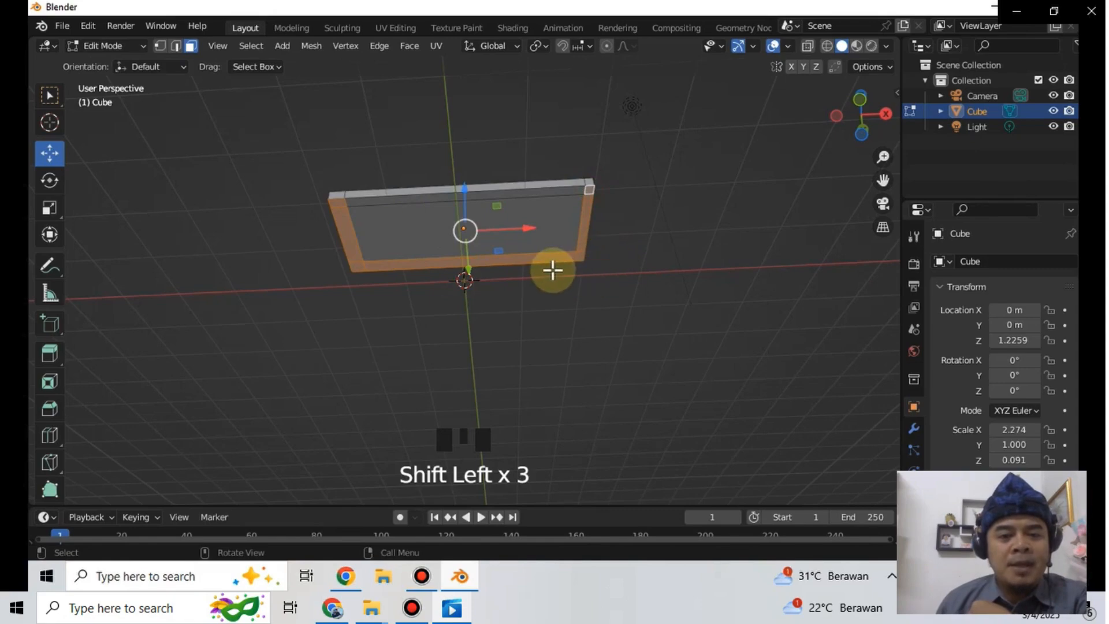
# - Extrude the selected border faces about 1.3 m downward to form the desk's two side panels and back panel
pyautogui.press('e')
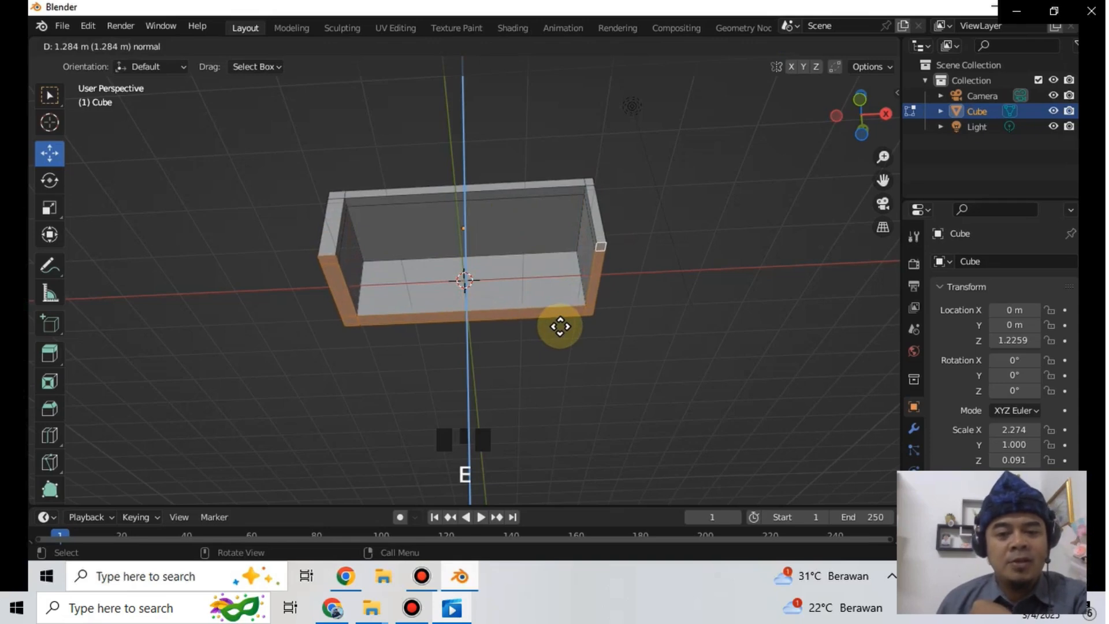
pyautogui.click(560, 329)
pyautogui.scroll(2, 666, 277)
pyautogui.moveTo(665, 277); pyautogui.dragTo(651, 349, button='middle')
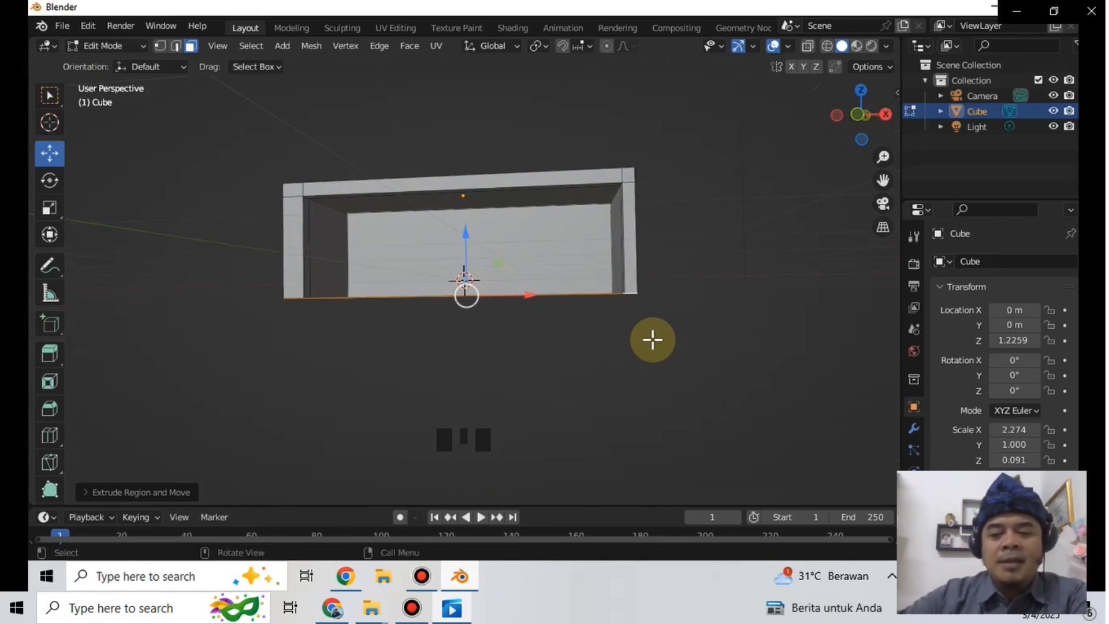
pyautogui.moveTo(642, 309); pyautogui.dragTo(648, 226, button='middle')
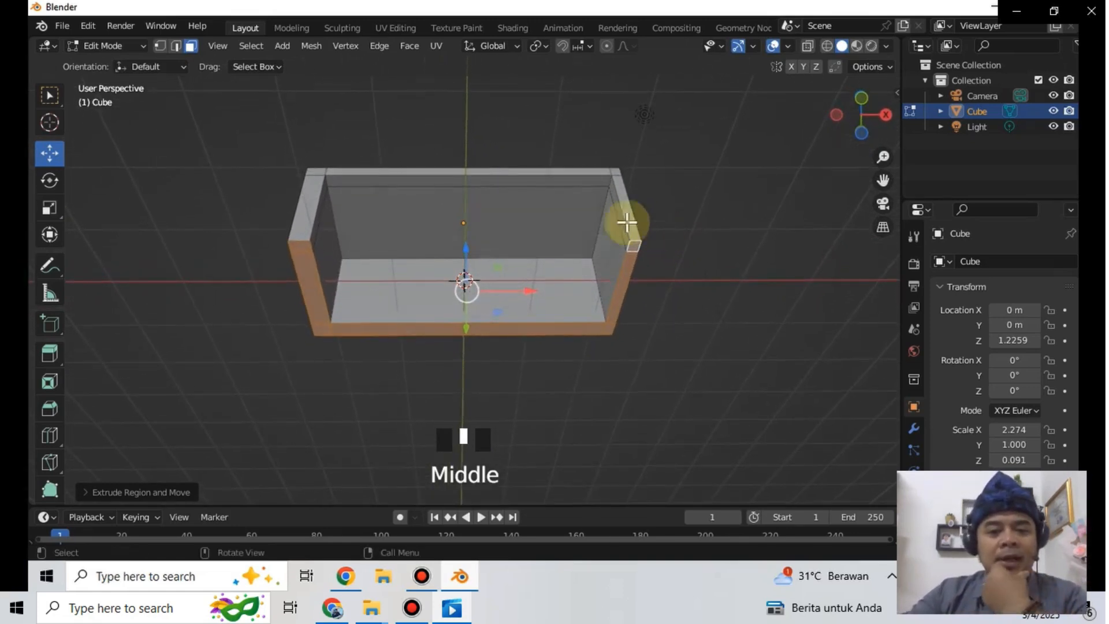
# - Add two closely spaced loop cuts across the desk nearer its +X end, leaving a narrow strip between them, and set face selection
pyautogui.hotkey('ctrl', 'r')
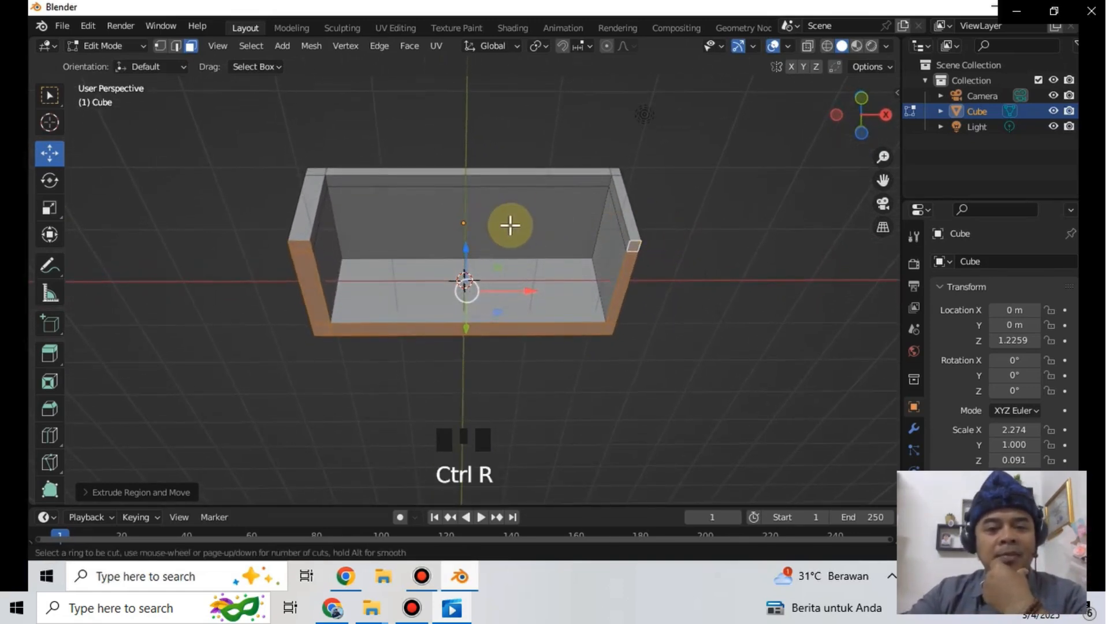
pyautogui.click(485, 161)
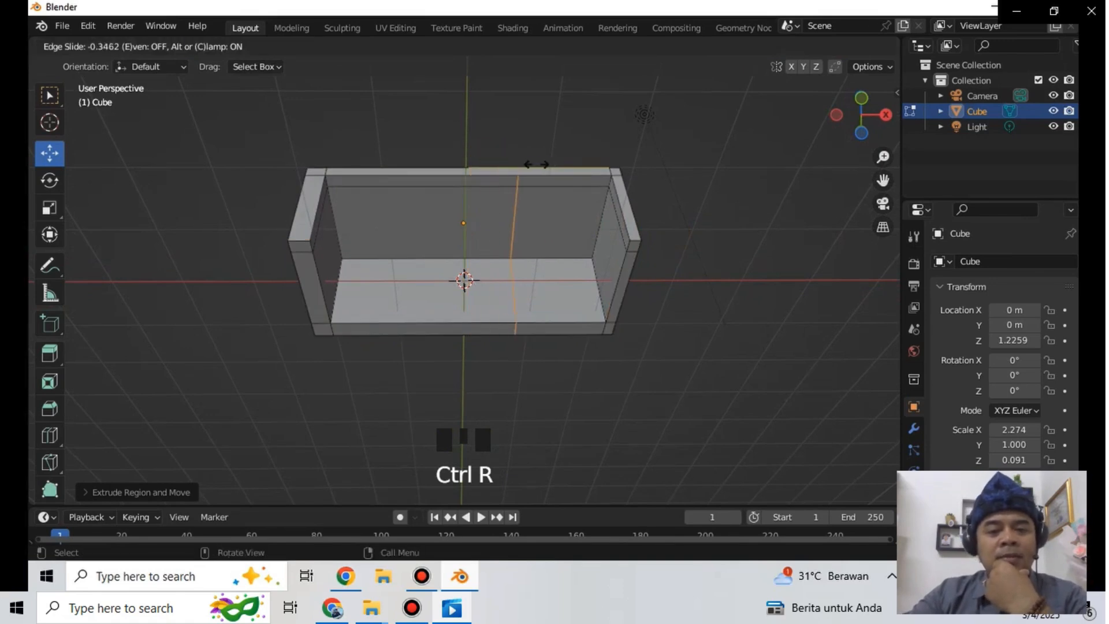
pyautogui.click(573, 169)
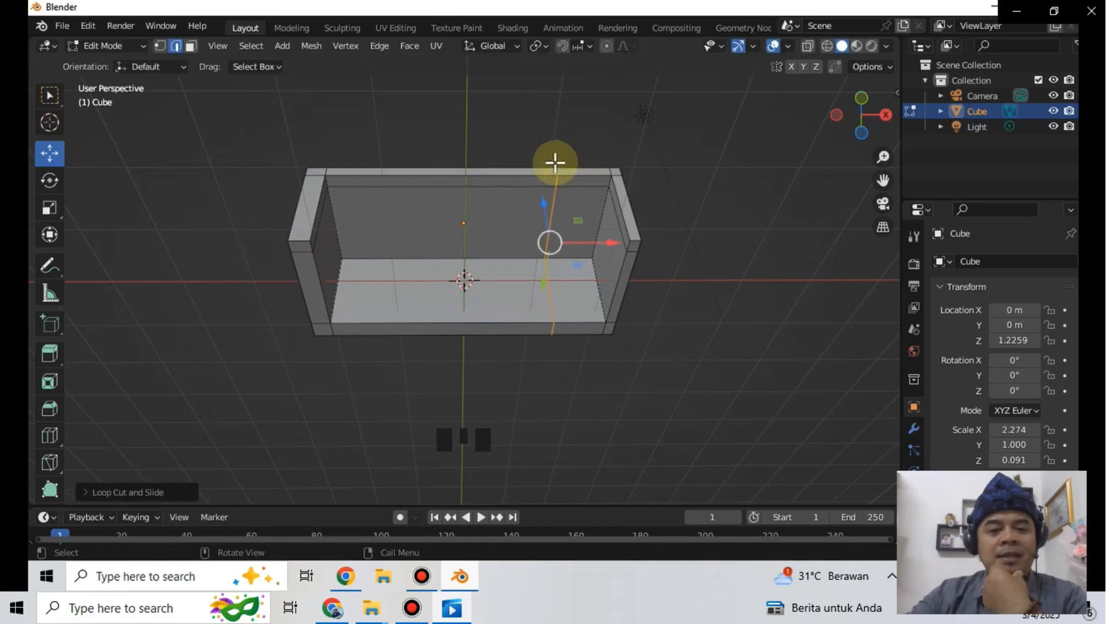
pyautogui.hotkey('ctrl', 'r')
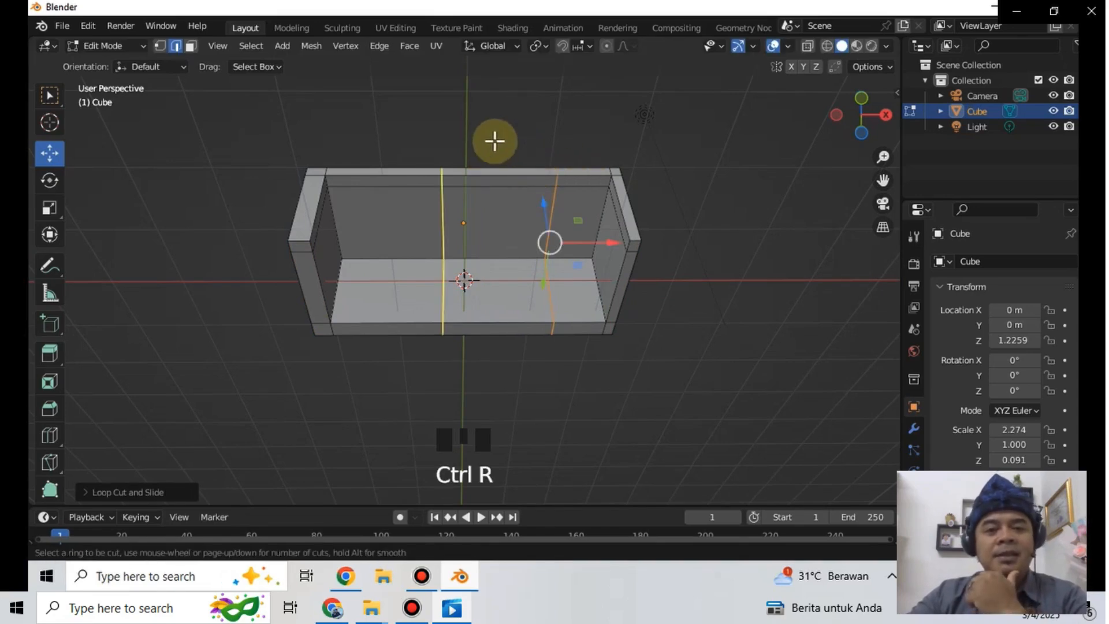
pyautogui.click(496, 142)
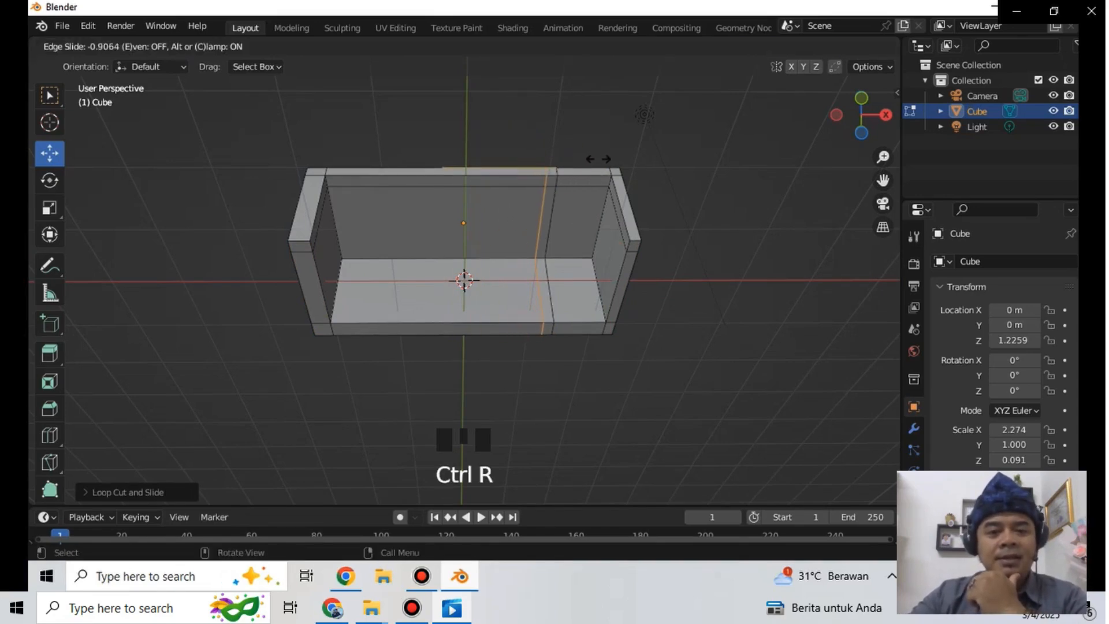
pyautogui.click(595, 158)
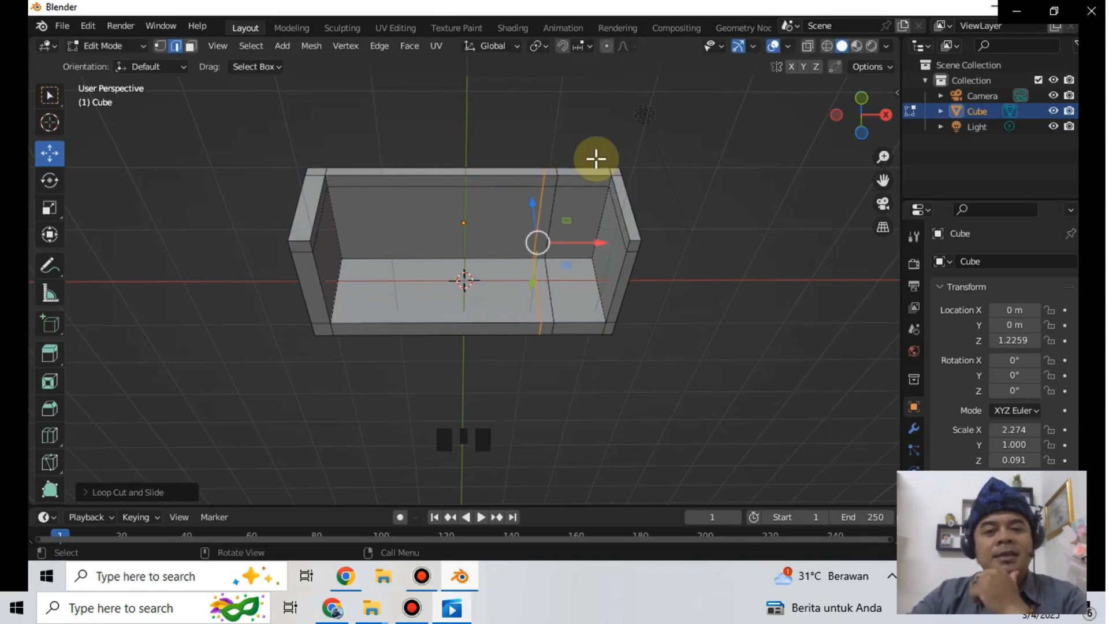
pyautogui.click(191, 46)
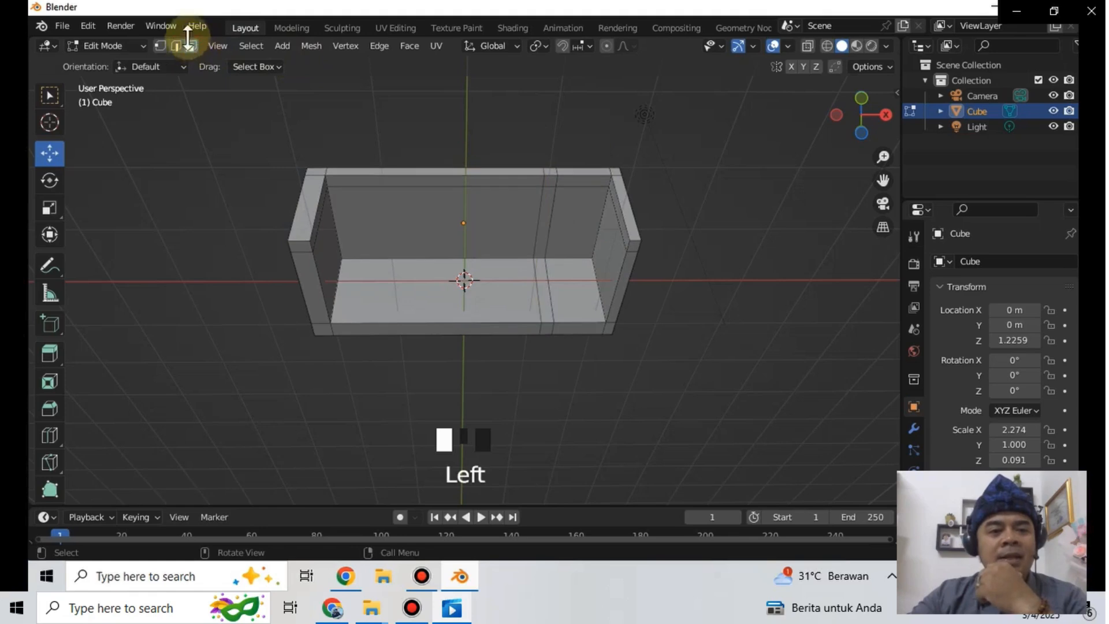
# - Try to extrude the narrow strip's underside faces together with its back-panel face
pyautogui.click(551, 180)
pyautogui.keyDown('shift'); pyautogui.click(549, 219); pyautogui.keyUp('shift')
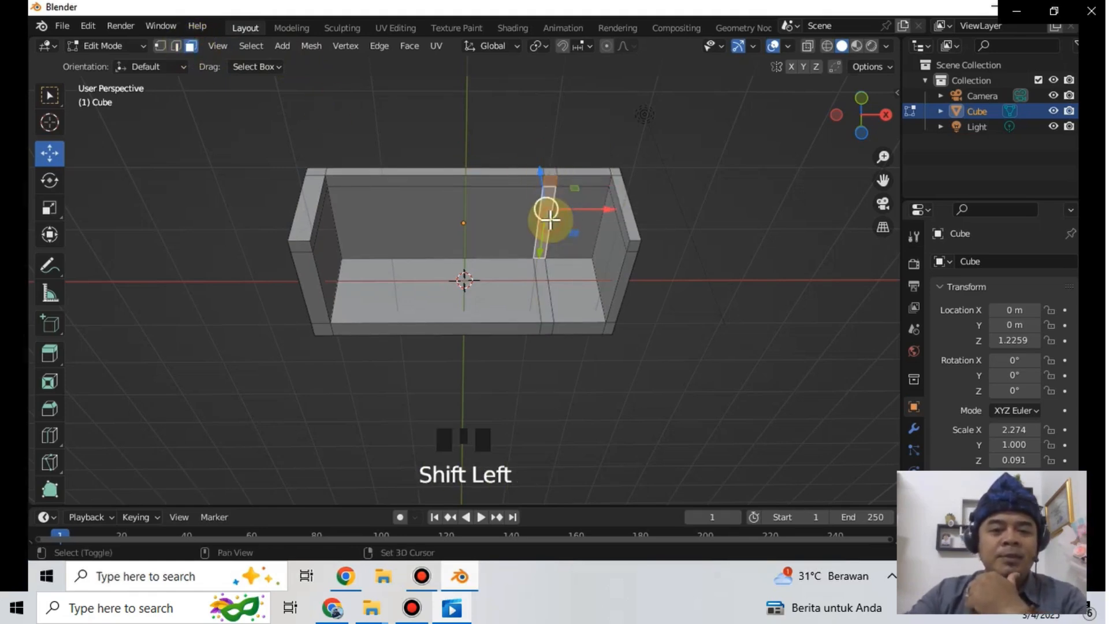
pyautogui.keyDown('shift'); pyautogui.click(545, 281); pyautogui.keyUp('shift')
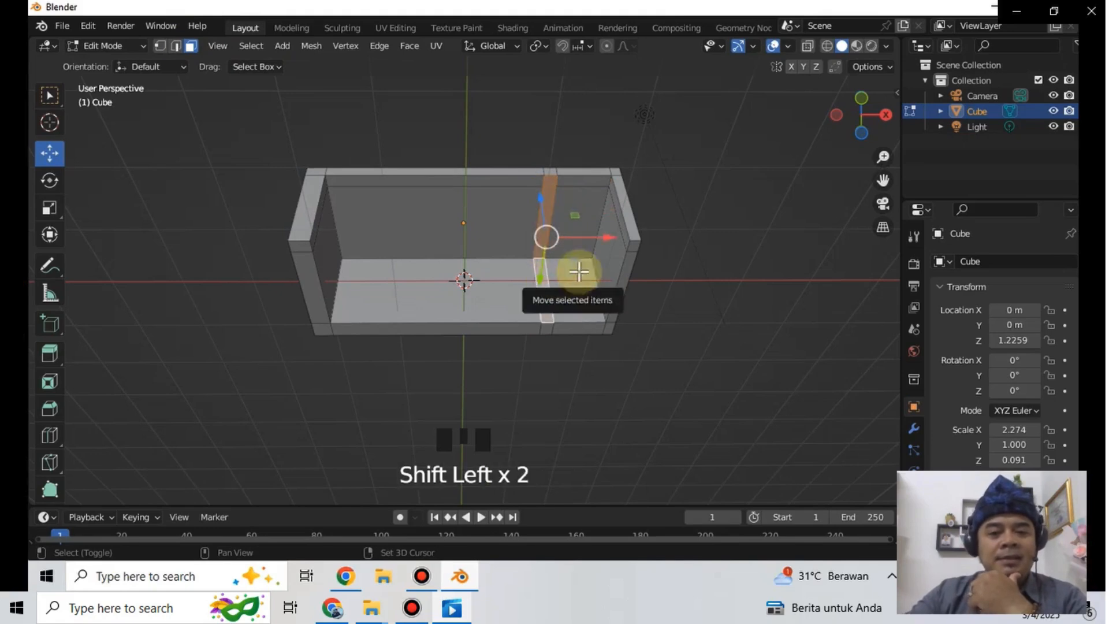
pyautogui.moveTo(595, 270); pyautogui.dragTo(586, 304, button='middle')
pyautogui.press('e')
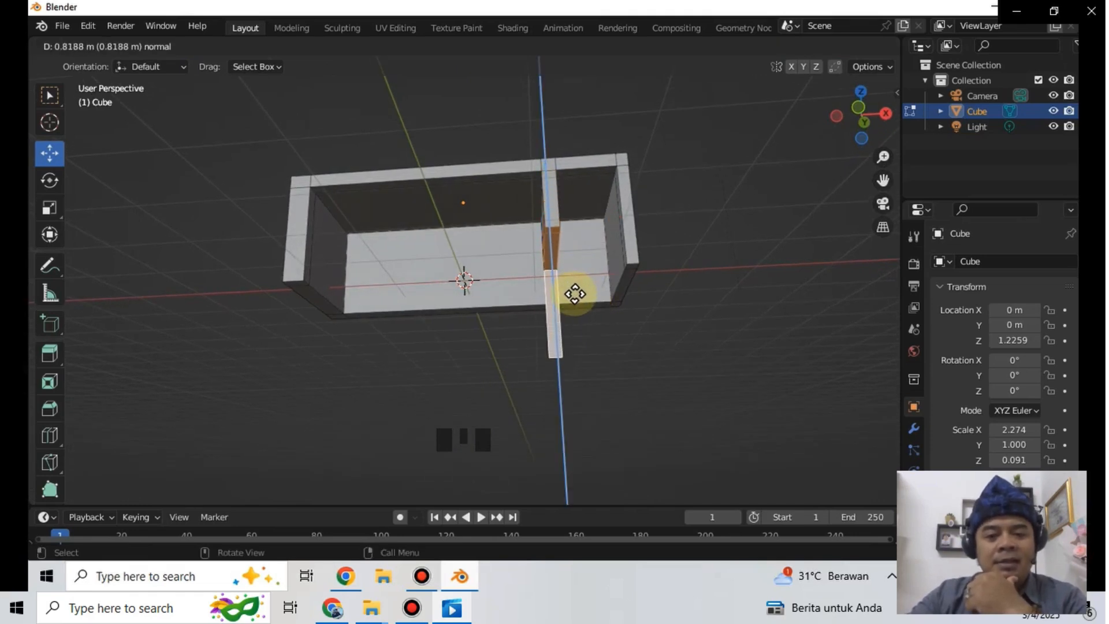
pyautogui.click(592, 329)
pyautogui.moveTo(592, 329); pyautogui.dragTo(584, 348, button='middle')
pyautogui.hotkey('ctrl', 'z')
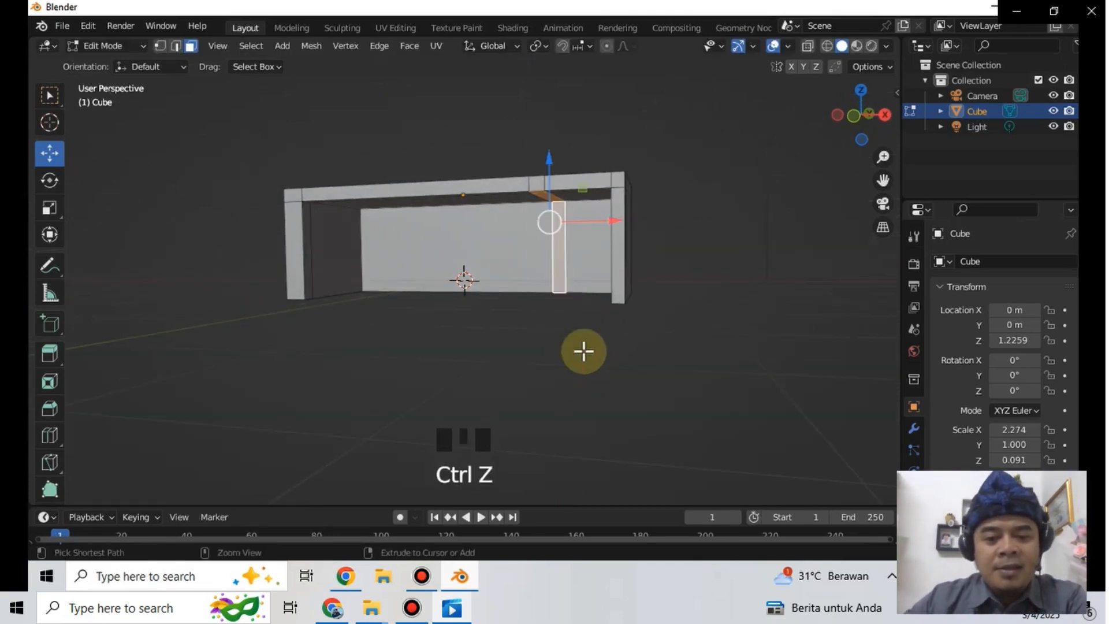
# - Select only the narrow strip's faces under the tabletop and extrude them about 1.33 m downward as a partition panel
pyautogui.moveTo(616, 307); pyautogui.dragTo(697, 296, button='middle')
pyautogui.click(579, 265)
pyautogui.moveTo(579, 265); pyautogui.dragTo(552, 206, button='middle')
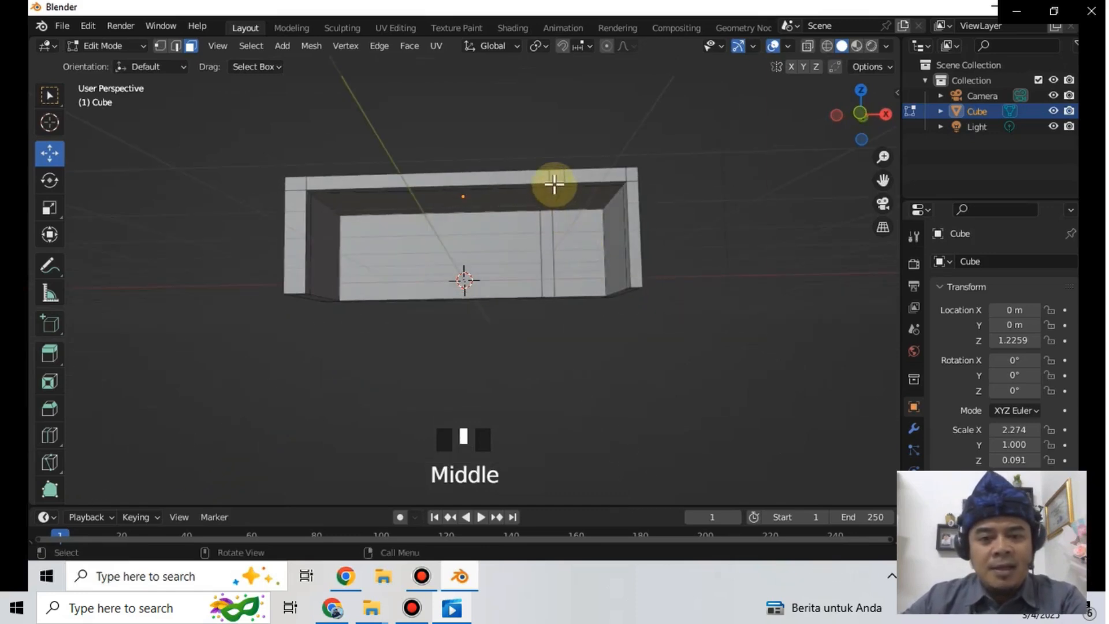
pyautogui.click(554, 184)
pyautogui.keyDown('shift'); pyautogui.click(553, 201); pyautogui.keyUp('shift')
pyautogui.moveTo(596, 237); pyautogui.dragTo(568, 248, button='middle')
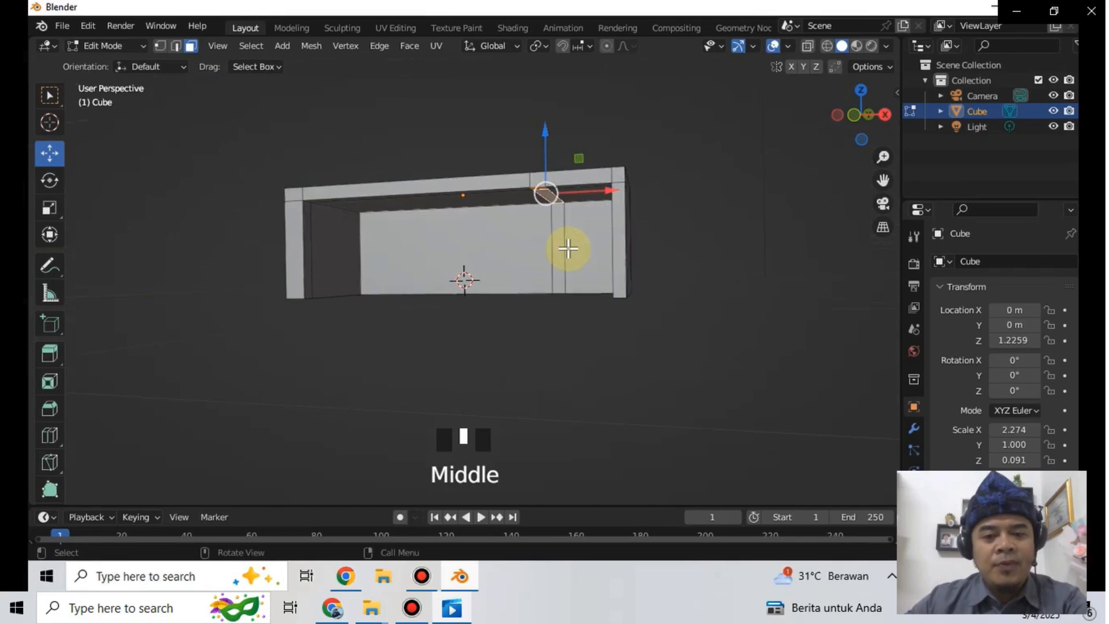
pyautogui.press('e')
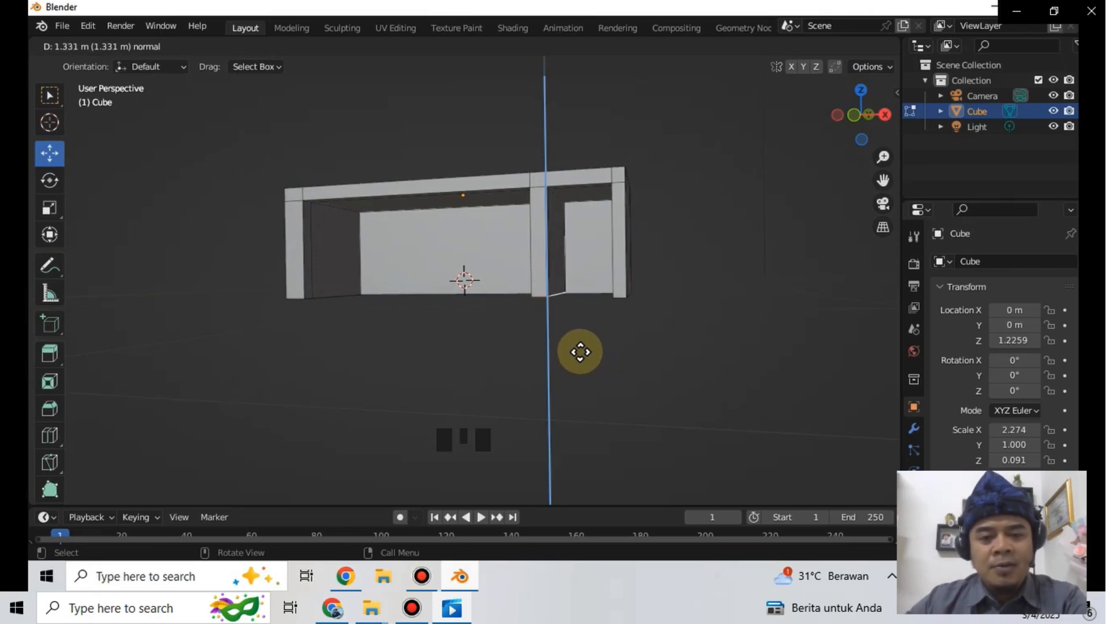
pyautogui.click(581, 351)
# - Add a horizontal loop cut around the partition panel and slide it down close to the panel's lower edge
pyautogui.moveTo(611, 287); pyautogui.dragTo(555, 275, button='middle')
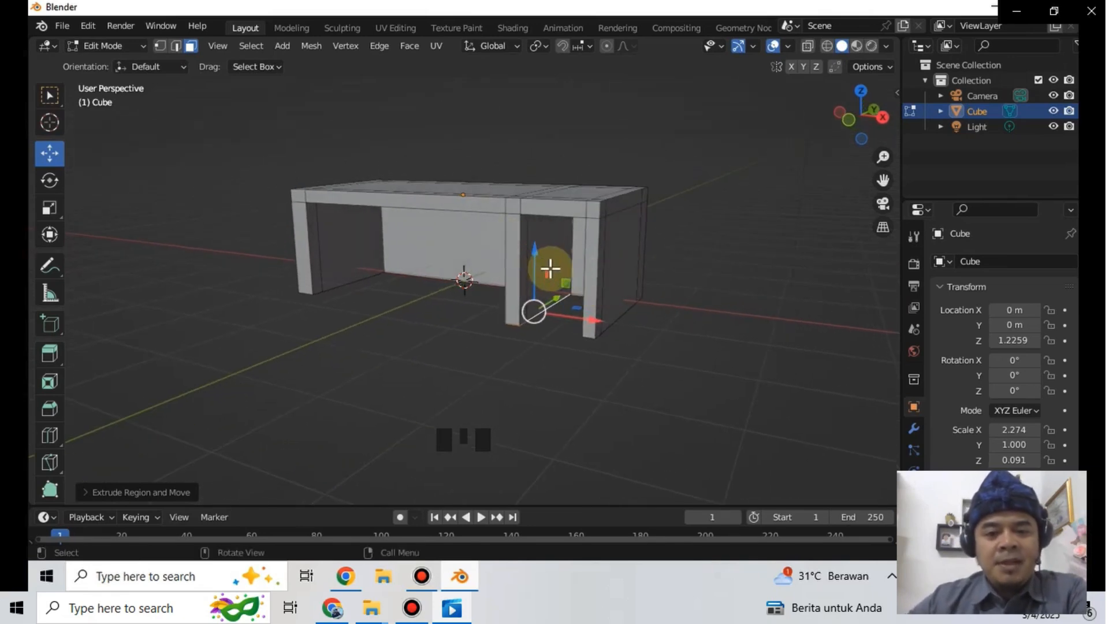
pyautogui.click(550, 268)
pyautogui.hotkey('ctrl', 'r')
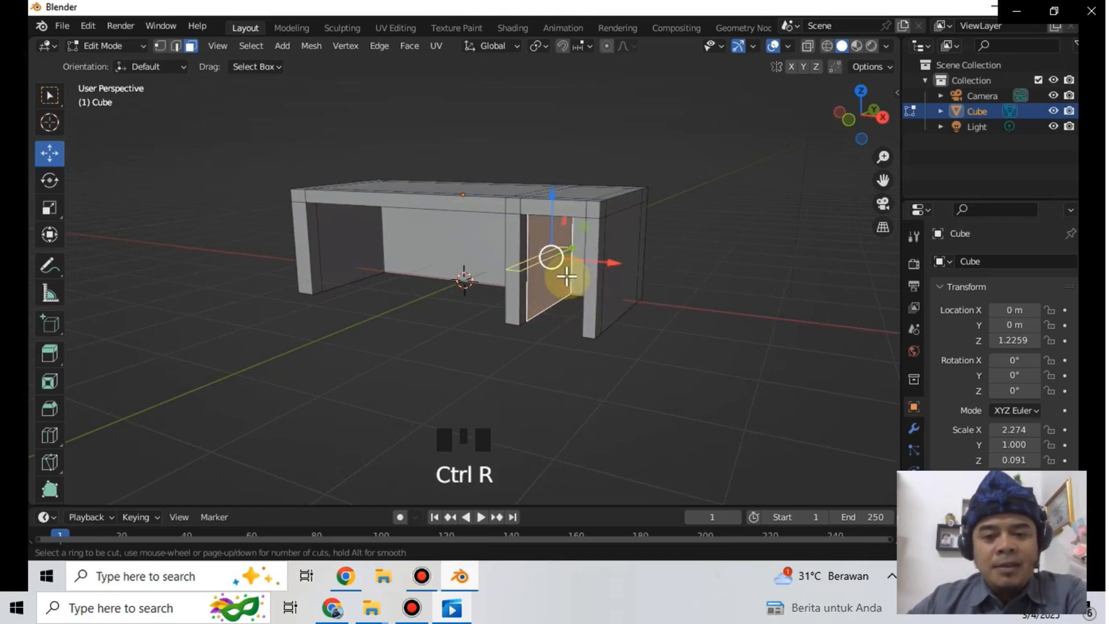
pyautogui.click(564, 279)
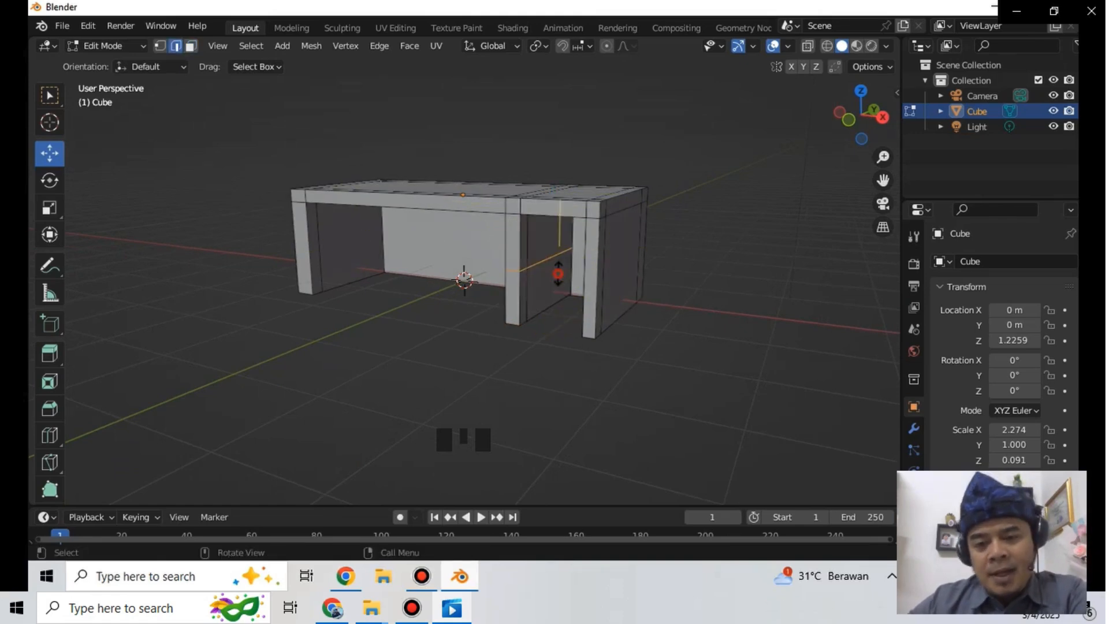
pyautogui.click(552, 306)
# - Select the partition's low strip faces facing the nearer side panel and extrude them about 0.9 m across as a compartment floor
pyautogui.click(192, 46)
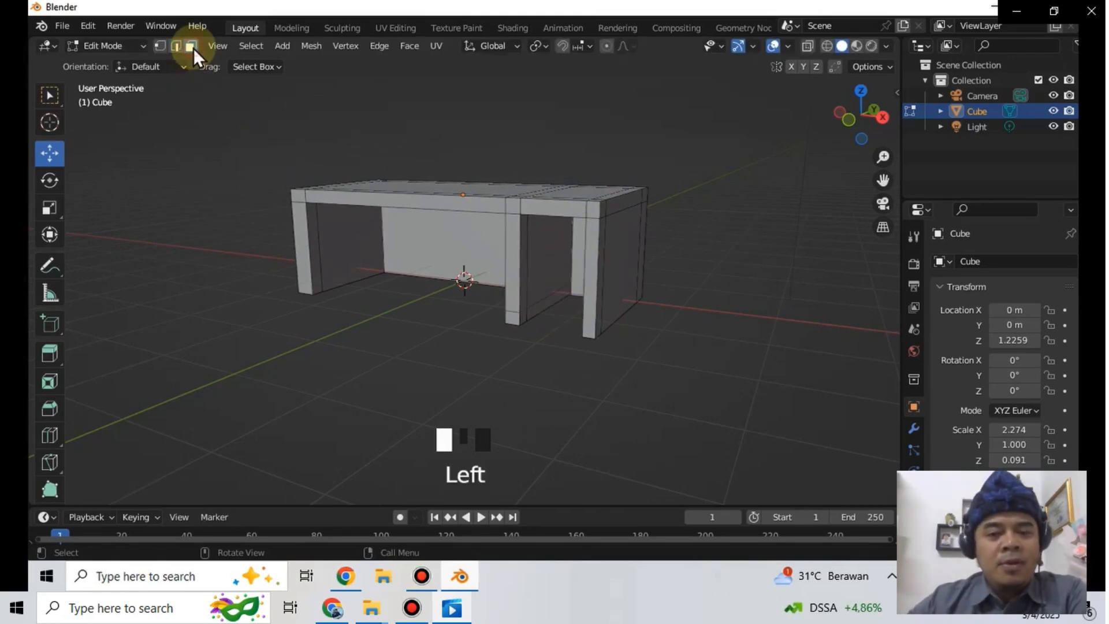
pyautogui.click(524, 317)
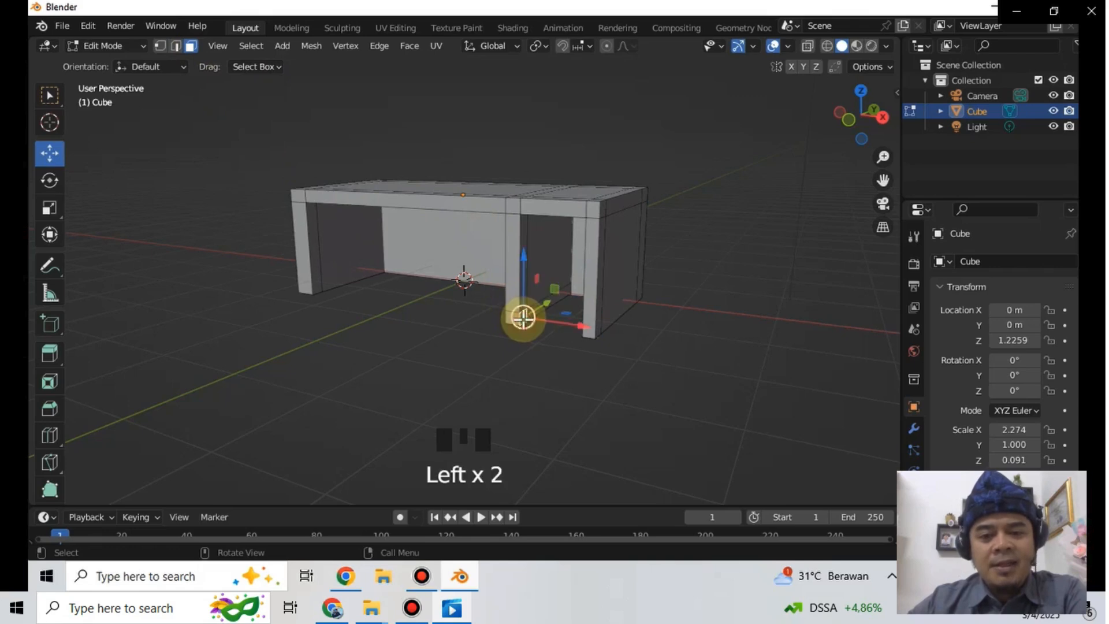
pyautogui.keyDown('shift'); pyautogui.click(542, 304); pyautogui.keyUp('shift')
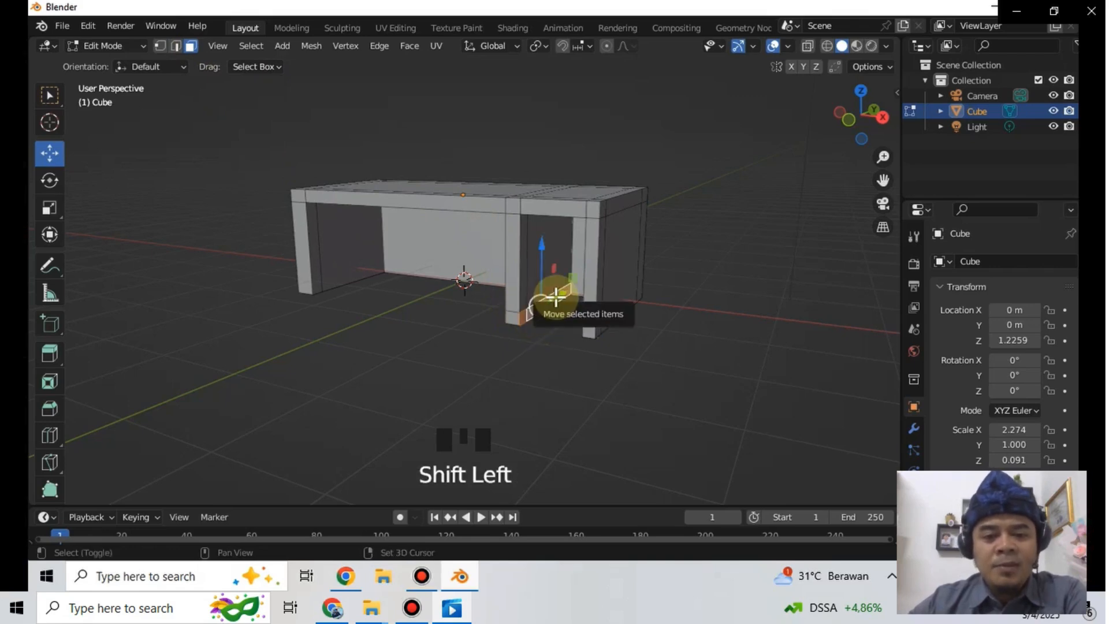
pyautogui.moveTo(459, 287)
pyautogui.mouseDown(button='middle')
pyautogui.moveTo(440, 280)
pyautogui.moveTo(453, 280)
pyautogui.mouseUp(button='middle')
pyautogui.press('e')
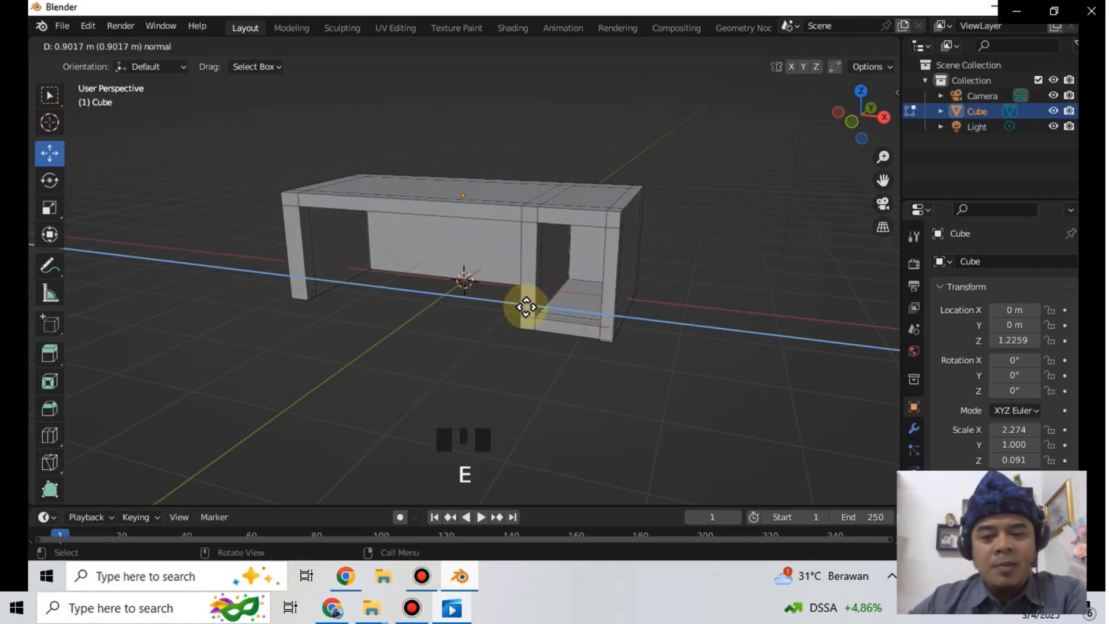
pyautogui.rightClick(525, 304)
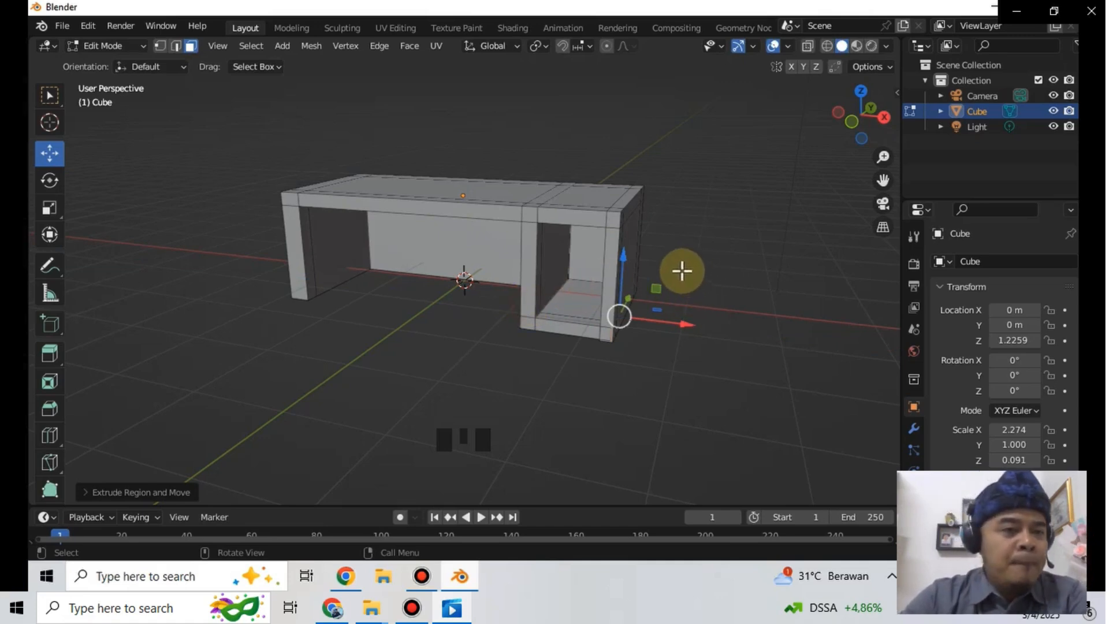
# - Return to Object Mode and view the desk from a raised front angle
pyautogui.click(121, 44)
pyautogui.click(121, 46)
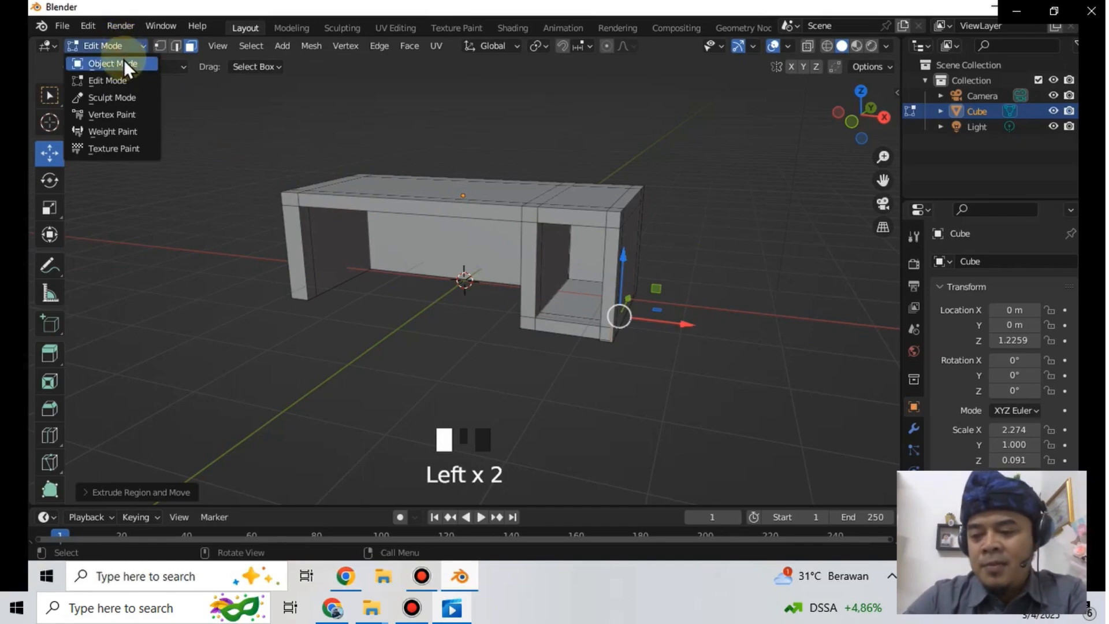
pyautogui.click(123, 60)
pyautogui.moveTo(574, 258); pyautogui.dragTo(510, 261, button='middle')
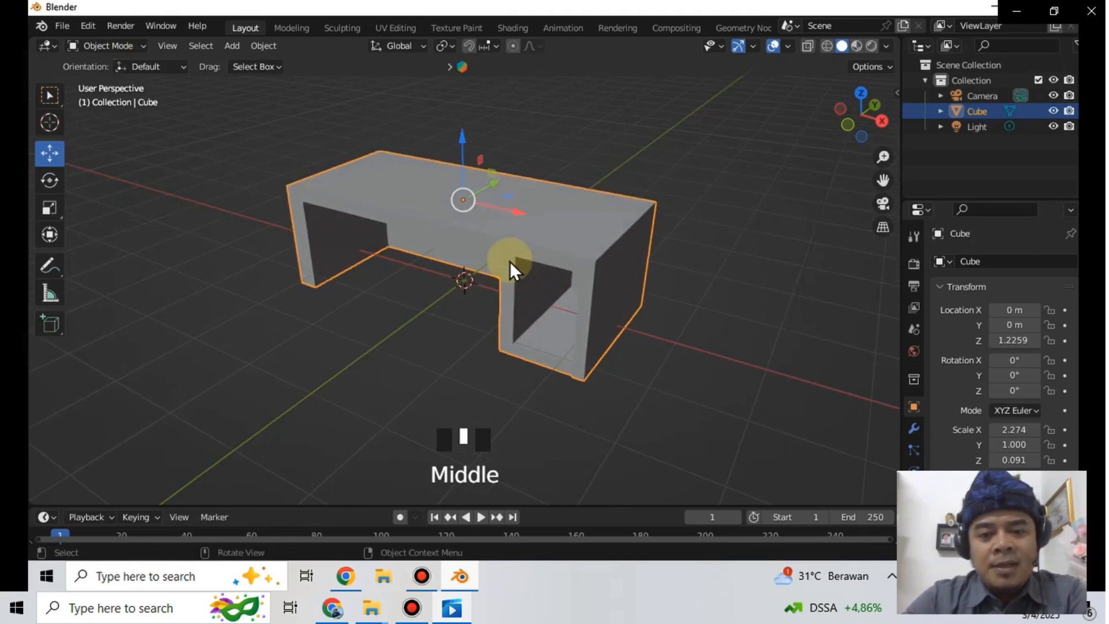
# - Add a Bevel modifier to the desk and set its segments to 5
pyautogui.click(918, 429)
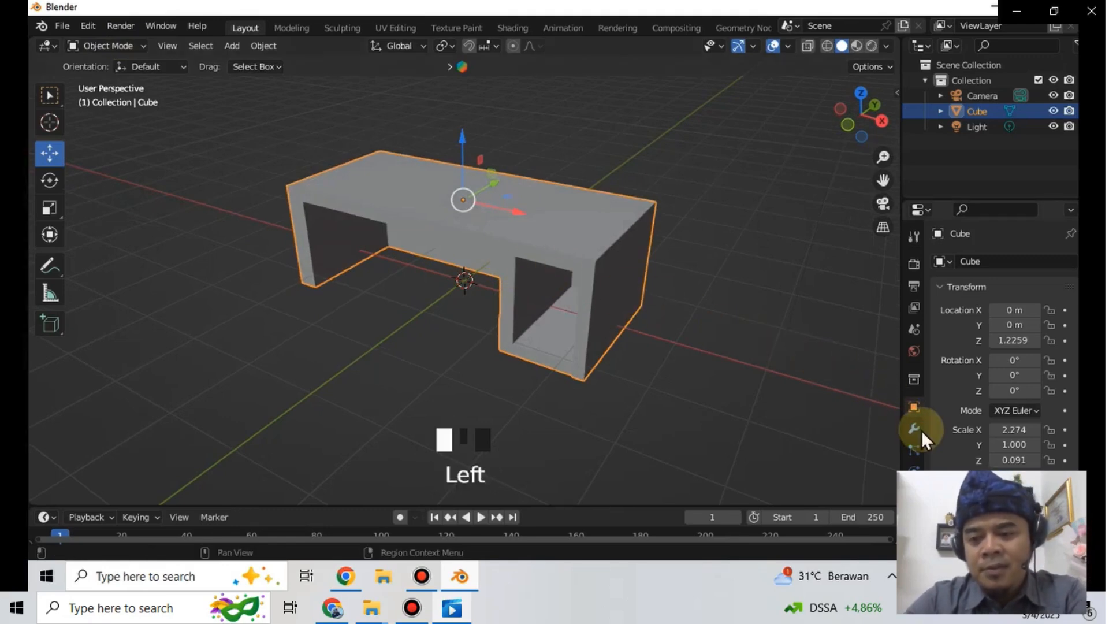
pyautogui.click(918, 430)
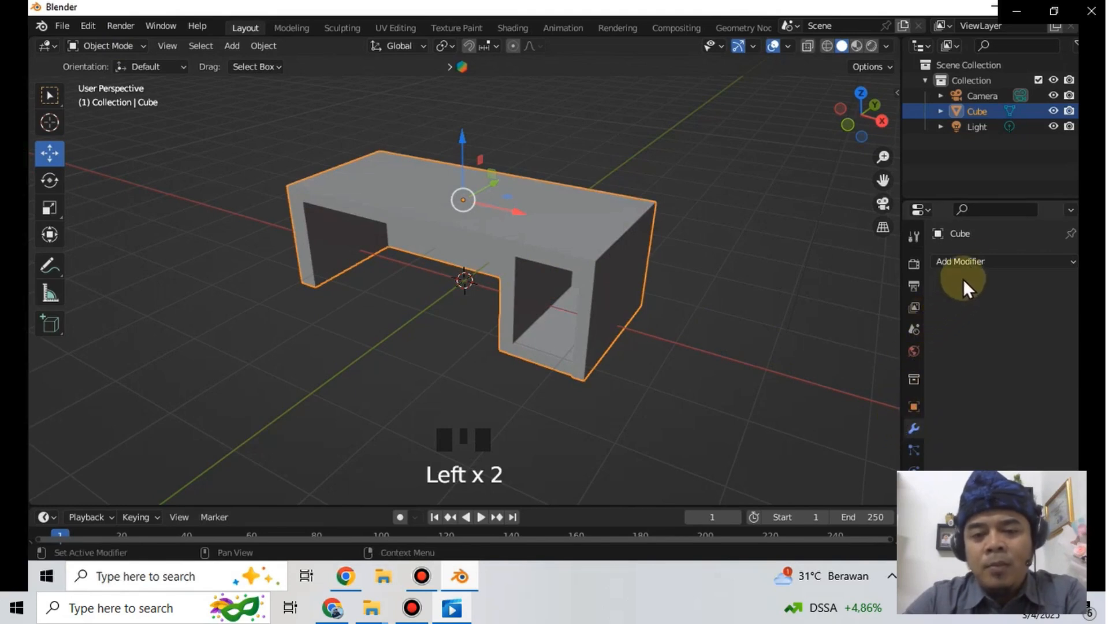
pyautogui.click(970, 261)
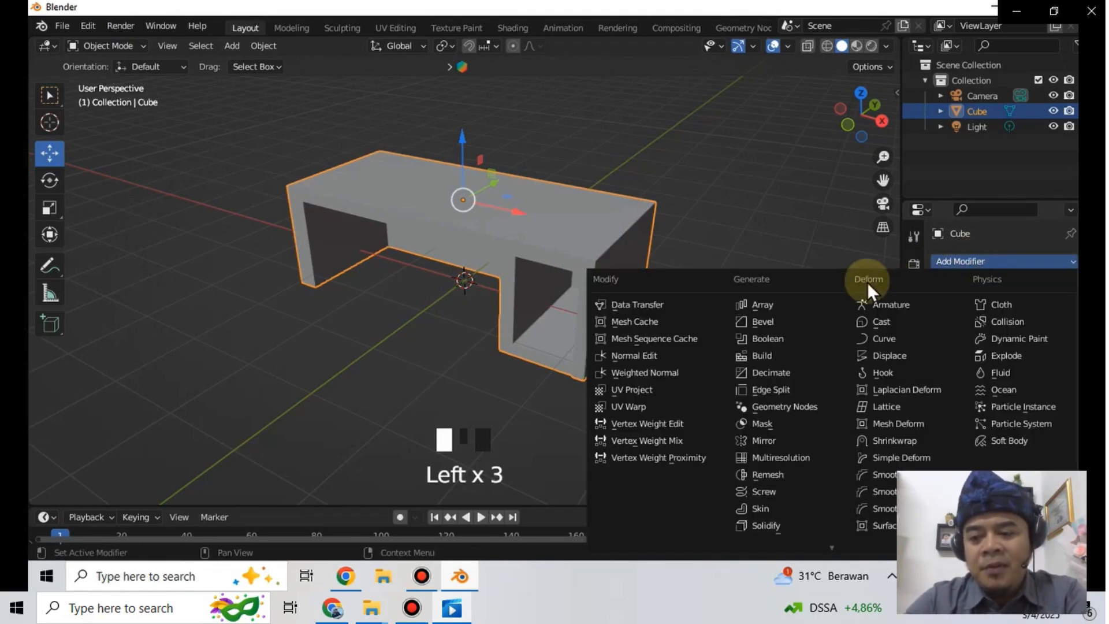
pyautogui.click(762, 321)
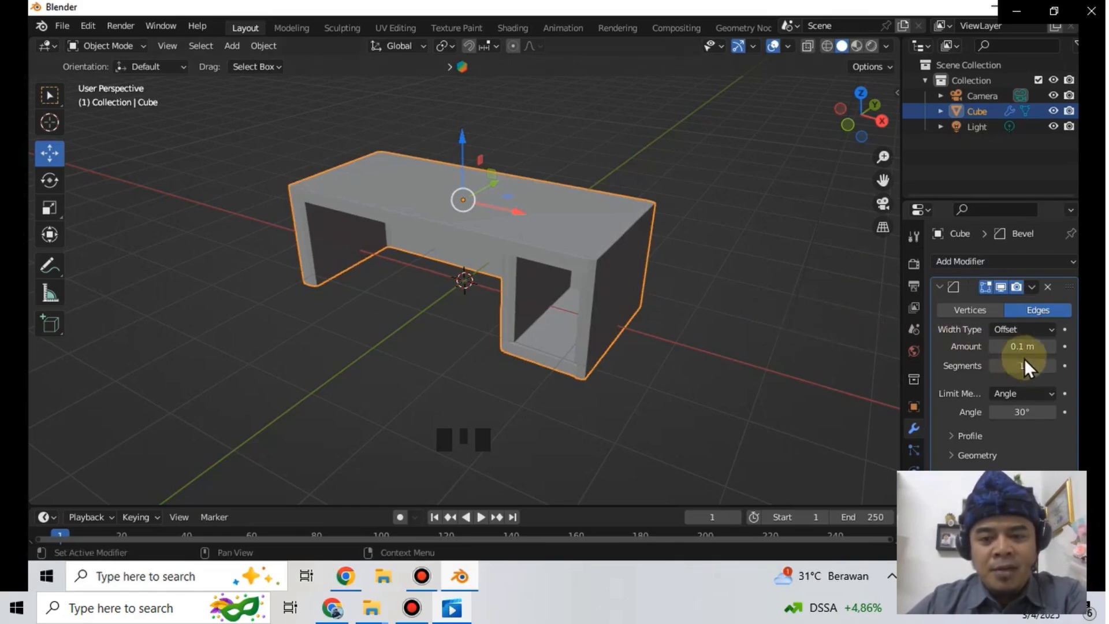
pyautogui.click(1051, 369)
pyautogui.click(1051, 369)
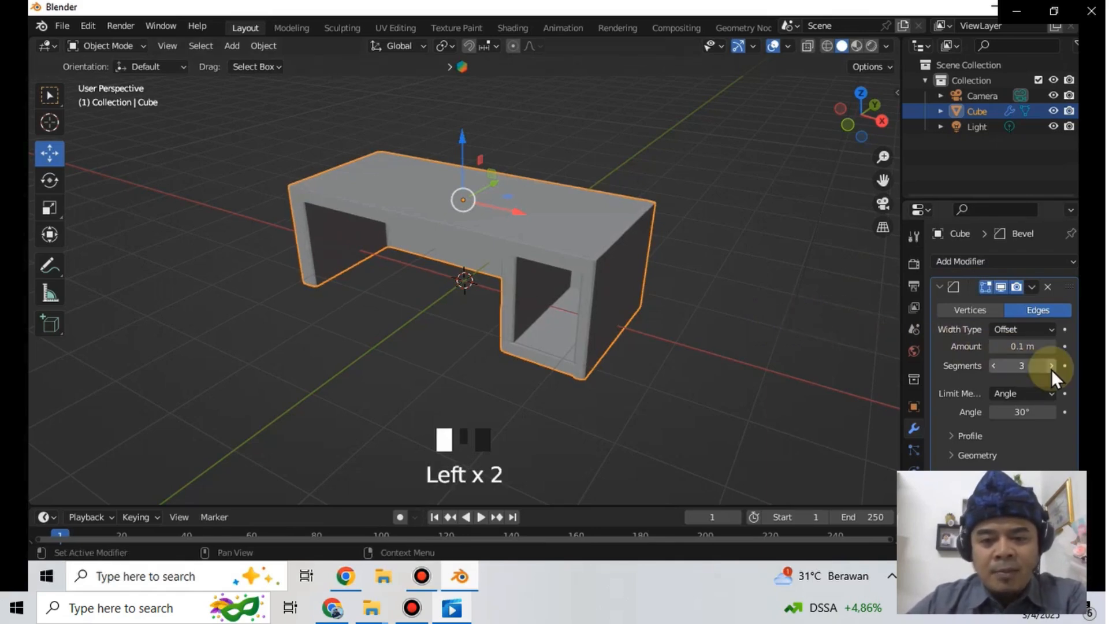
pyautogui.click(1051, 369)
pyautogui.click(1051, 369)
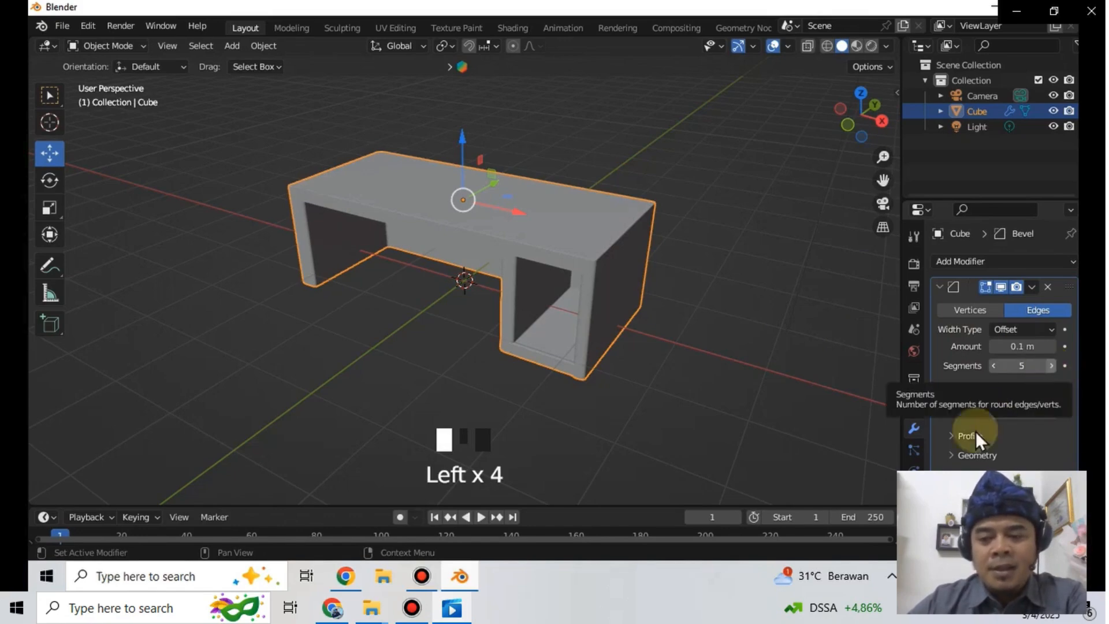
# - Change the desk material's base color to a light orange-red
pyautogui.click(913, 537)
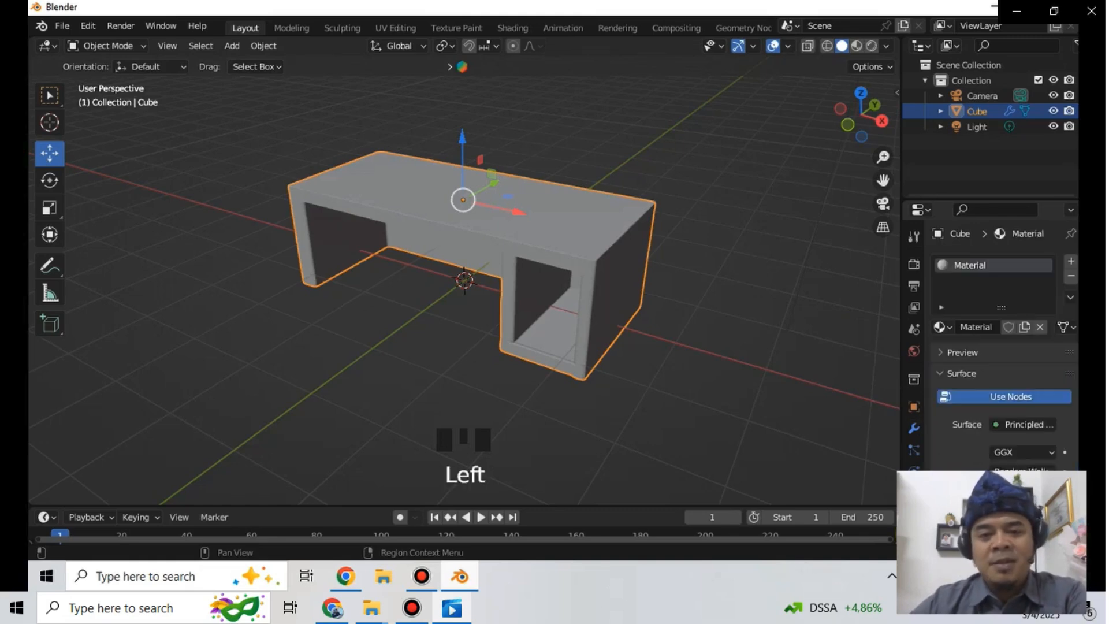
pyautogui.click(1022, 490)
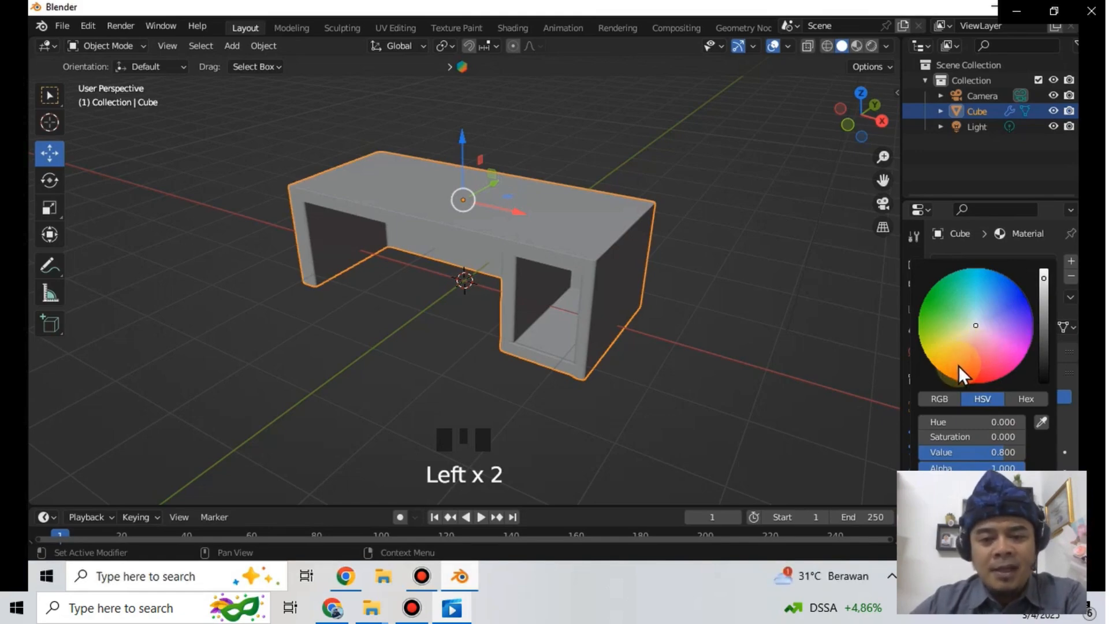
pyautogui.click(973, 366)
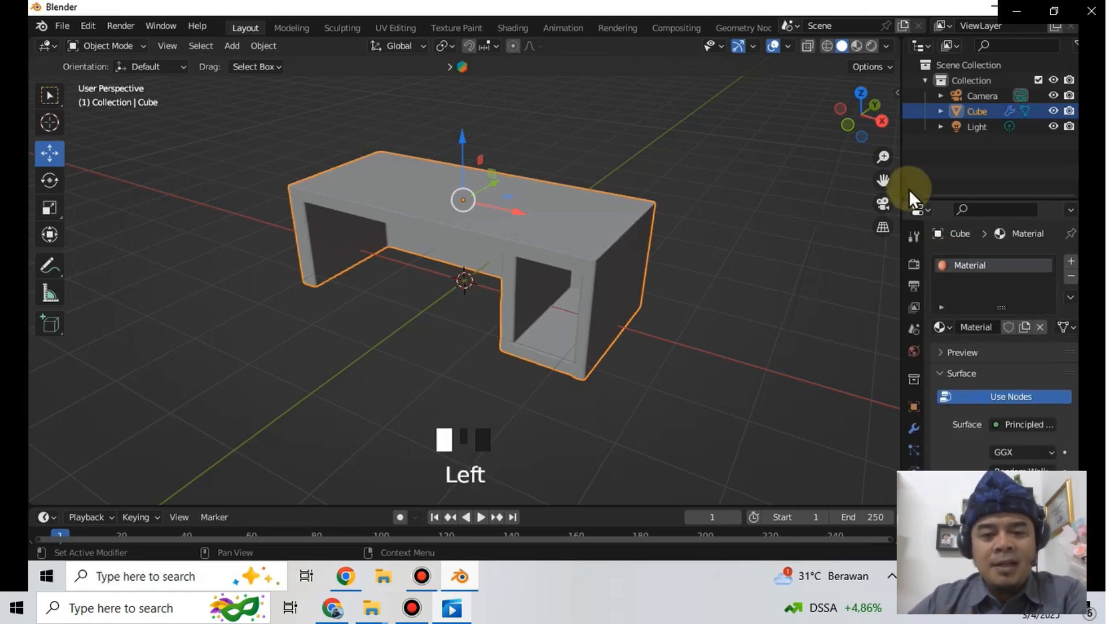
# - Display the scene in Rendered shading, shift the desk slightly along the positive X axis and deselect it
pyautogui.click(856, 46)
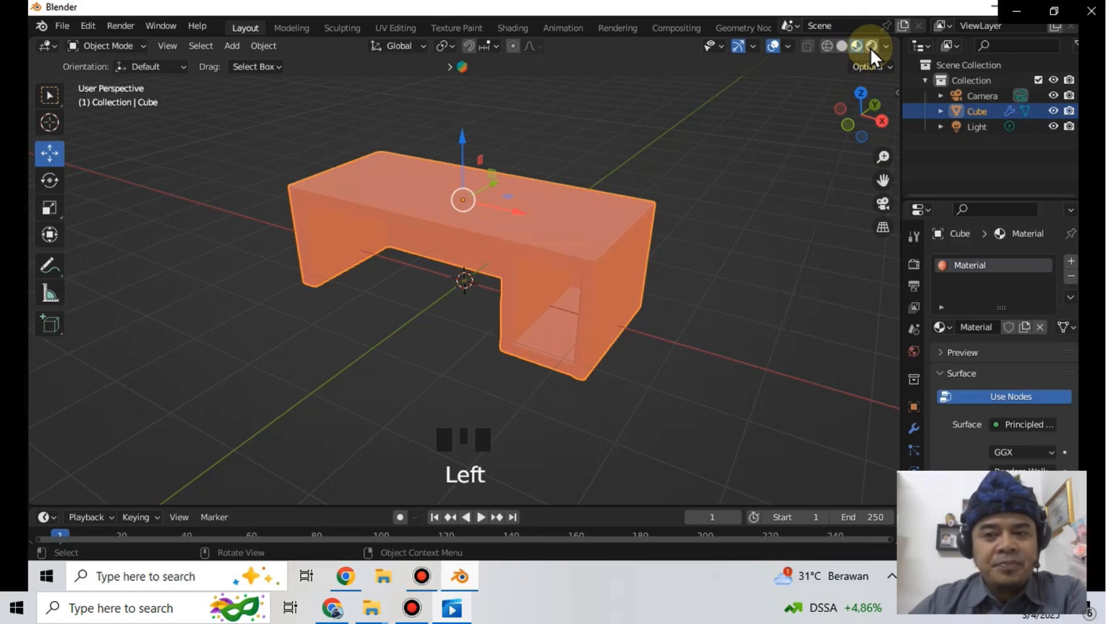
pyautogui.click(870, 46)
pyautogui.moveTo(652, 265); pyautogui.dragTo(673, 286, button='middle')
pyautogui.scroll(2, 646, 298)
pyautogui.moveTo(527, 206); pyautogui.dragTo(592, 227)
pyautogui.moveTo(632, 330); pyautogui.dragTo(742, 329, button='middle')
pyautogui.scroll(-2, 613, 304)
pyautogui.click(750, 326)
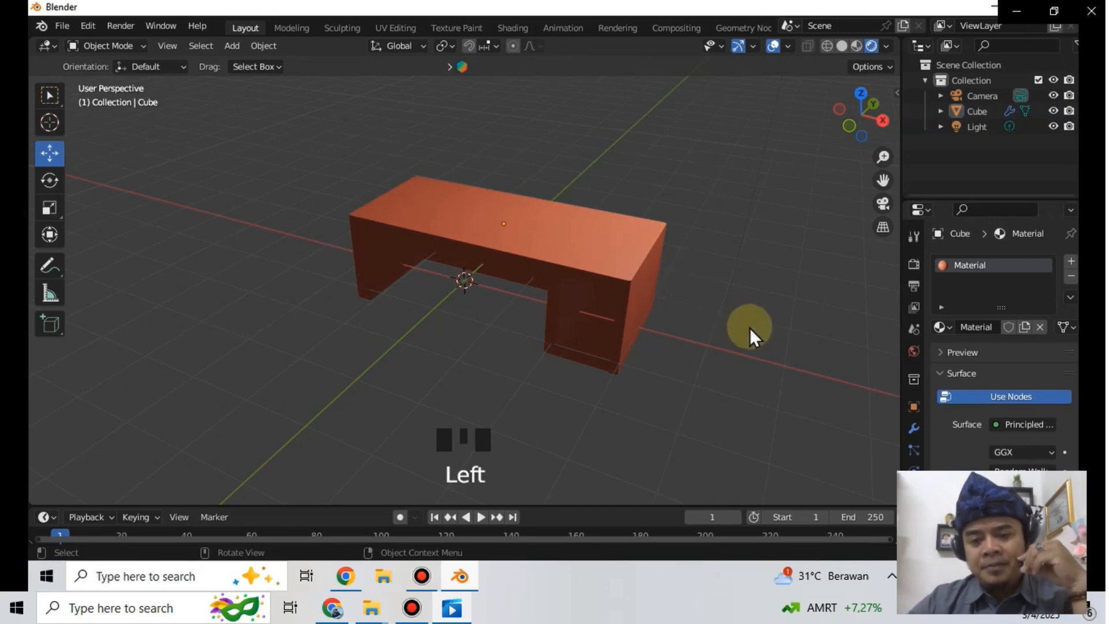
# - Add a new cube mesh in Object Mode and move it up and across so it sits above the tabletop
pyautogui.click(118, 47)
pyautogui.click(120, 58)
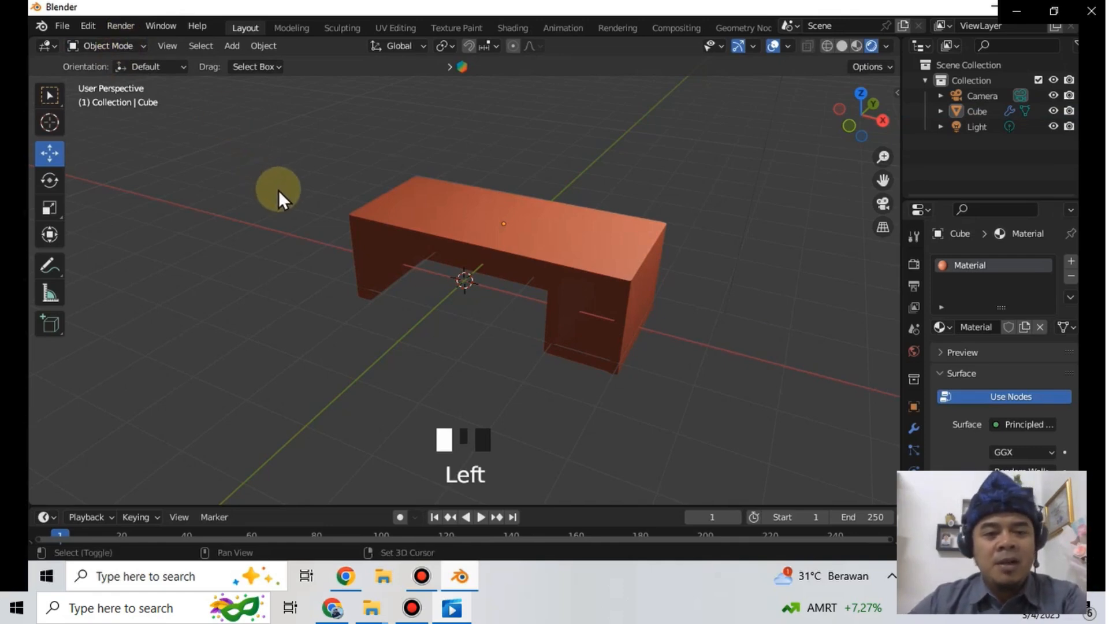
pyautogui.hotkey('shift', 'a')
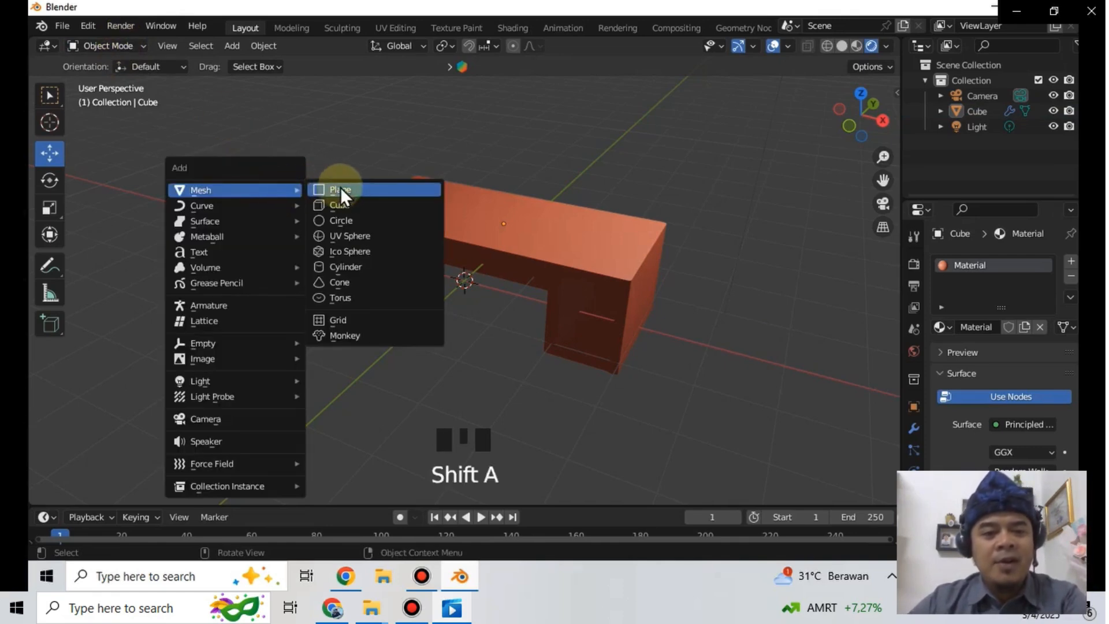
pyautogui.click(353, 203)
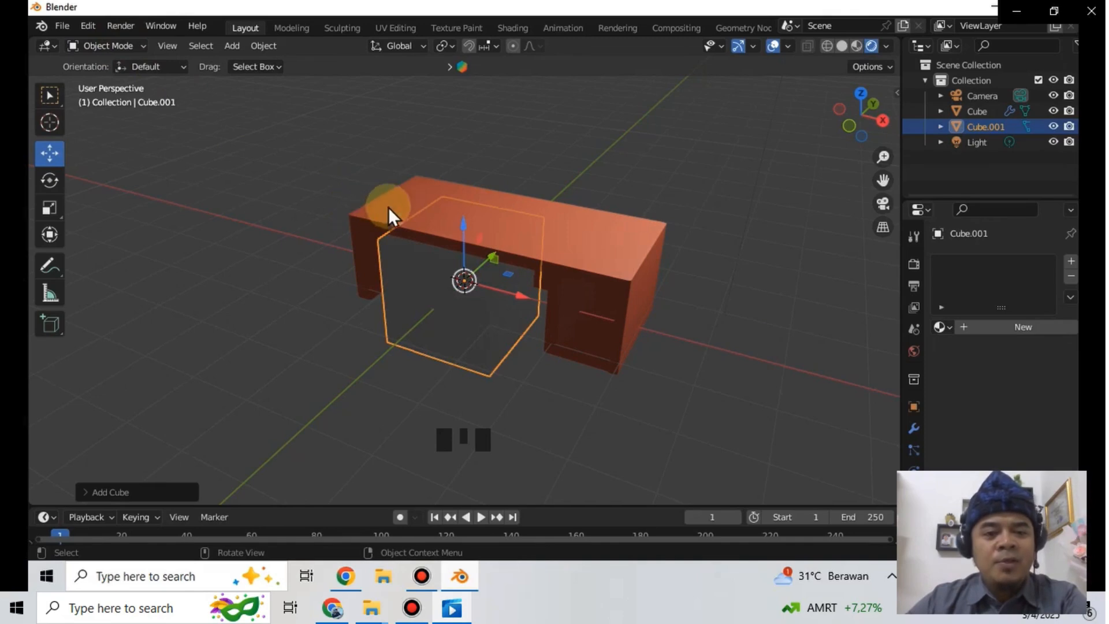
pyautogui.moveTo(456, 230); pyautogui.dragTo(575, 180)
pyautogui.moveTo(508, 101); pyautogui.dragTo(510, 94)
pyautogui.moveTo(562, 177); pyautogui.dragTo(585, 180)
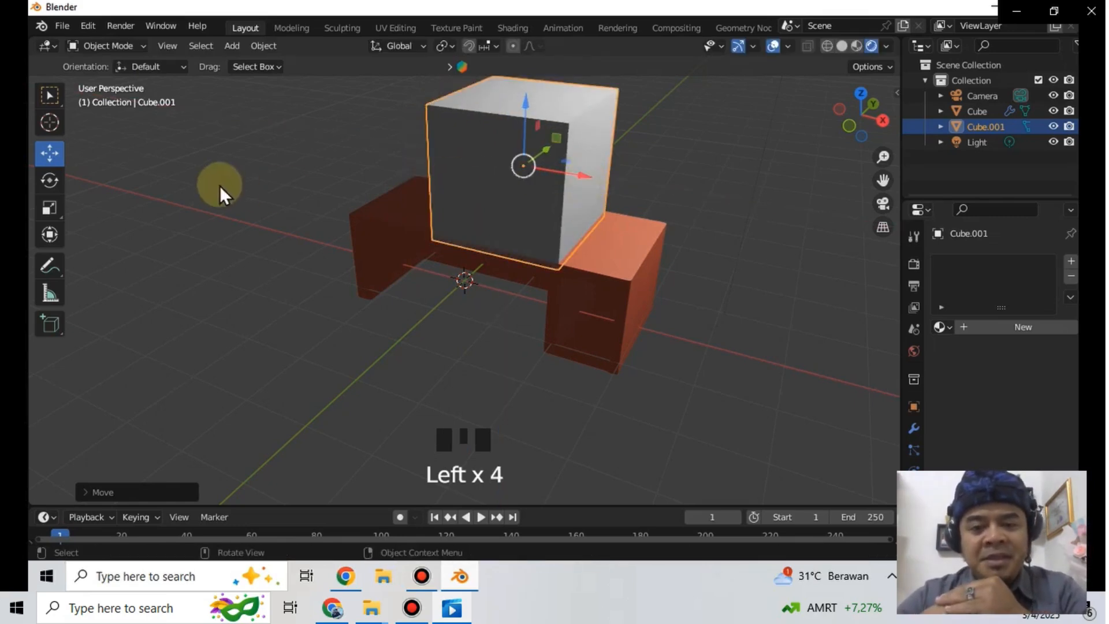
# - Scale the new cube down along Z and Y into a thin upright monitor panel
pyautogui.click(57, 209)
pyautogui.moveTo(528, 102); pyautogui.dragTo(552, 147)
pyautogui.moveTo(585, 180); pyautogui.dragTo(550, 179, button='middle')
pyautogui.moveTo(550, 179); pyautogui.dragTo(498, 187)
pyautogui.moveTo(453, 216); pyautogui.dragTo(529, 193, button='middle')
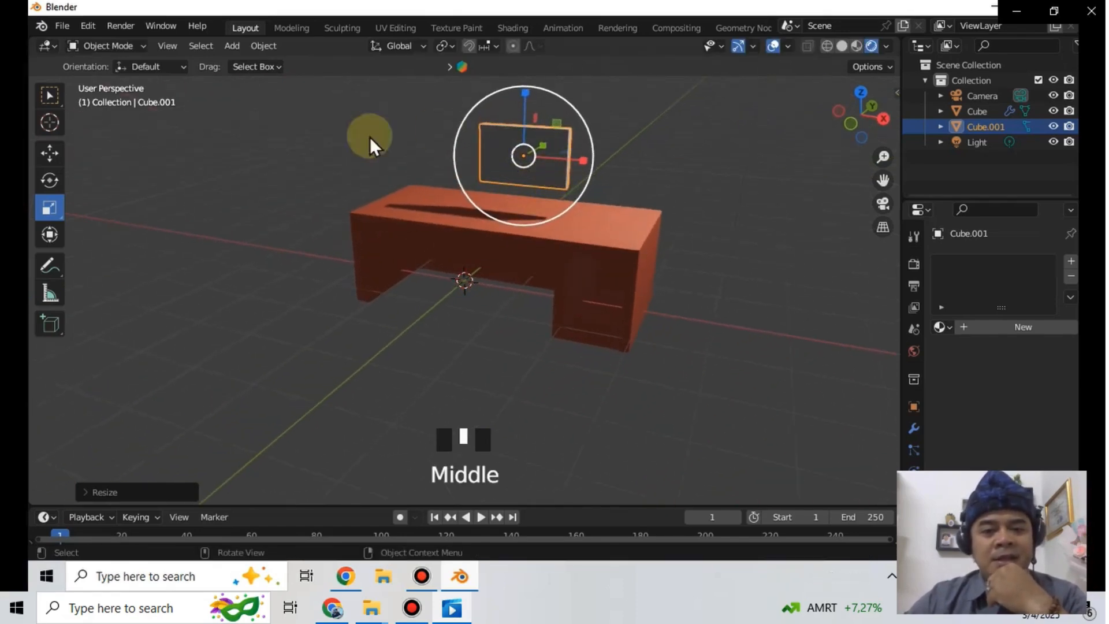
# - Move the monitor panel down close to the tabletop, slightly backward, and along X toward the desk's middle
pyautogui.click(49, 153)
pyautogui.moveTo(580, 161); pyautogui.dragTo(554, 168)
pyautogui.moveTo(554, 169); pyautogui.dragTo(522, 220, button='middle')
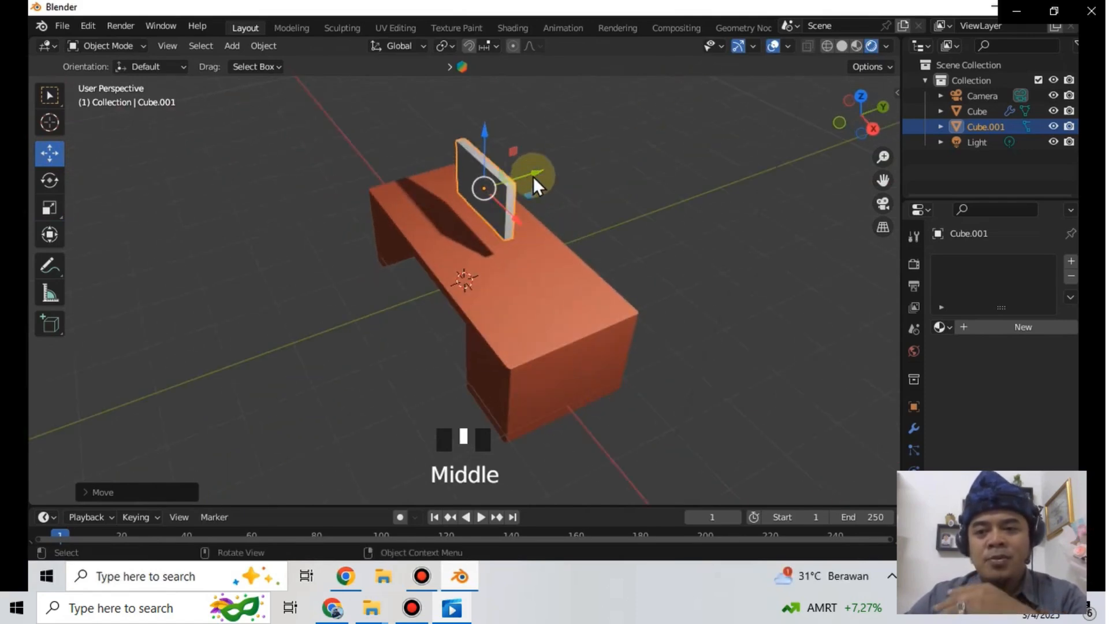
pyautogui.moveTo(486, 134)
pyautogui.mouseDown()
pyautogui.moveTo(486, 165)
pyautogui.moveTo(485, 153)
pyautogui.mouseUp()
pyautogui.moveTo(537, 188); pyautogui.dragTo(543, 188)
pyautogui.moveTo(463, 245); pyautogui.dragTo(552, 189, button='middle')
pyautogui.scroll(-1, 552, 188)
pyautogui.scroll(3, 563, 178)
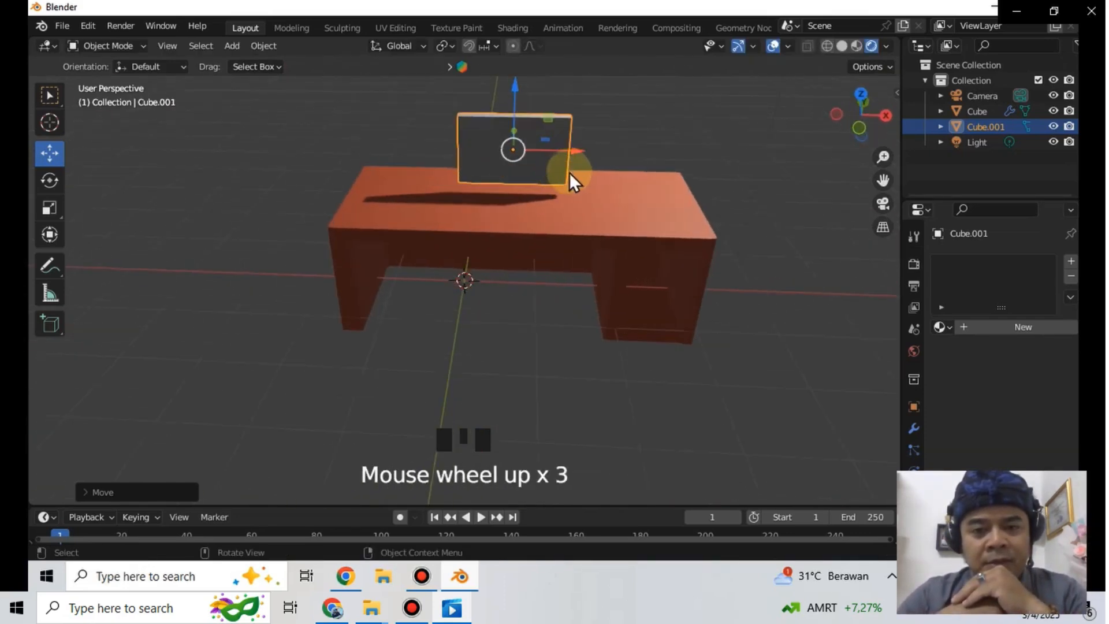
pyautogui.moveTo(573, 151); pyautogui.dragTo(549, 154)
pyautogui.scroll(1, 600, 175)
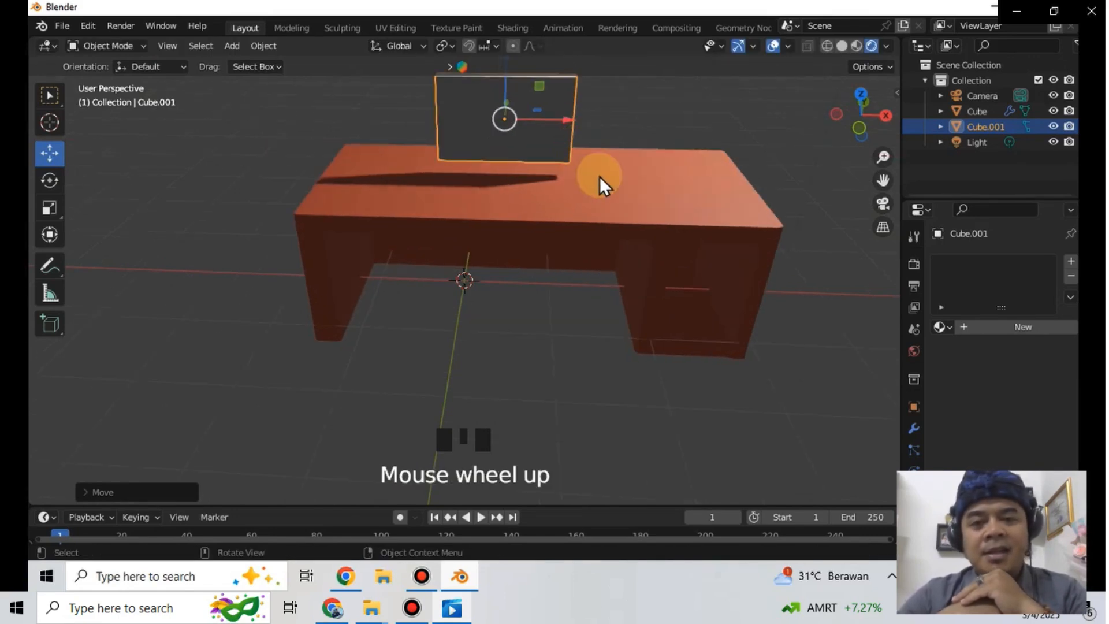
pyautogui.keyDown('shift'); pyautogui.moveTo(601, 178); pyautogui.dragTo(565, 307, button='middle'); pyautogui.keyUp('shift')
pyautogui.scroll(-1, 518, 155)
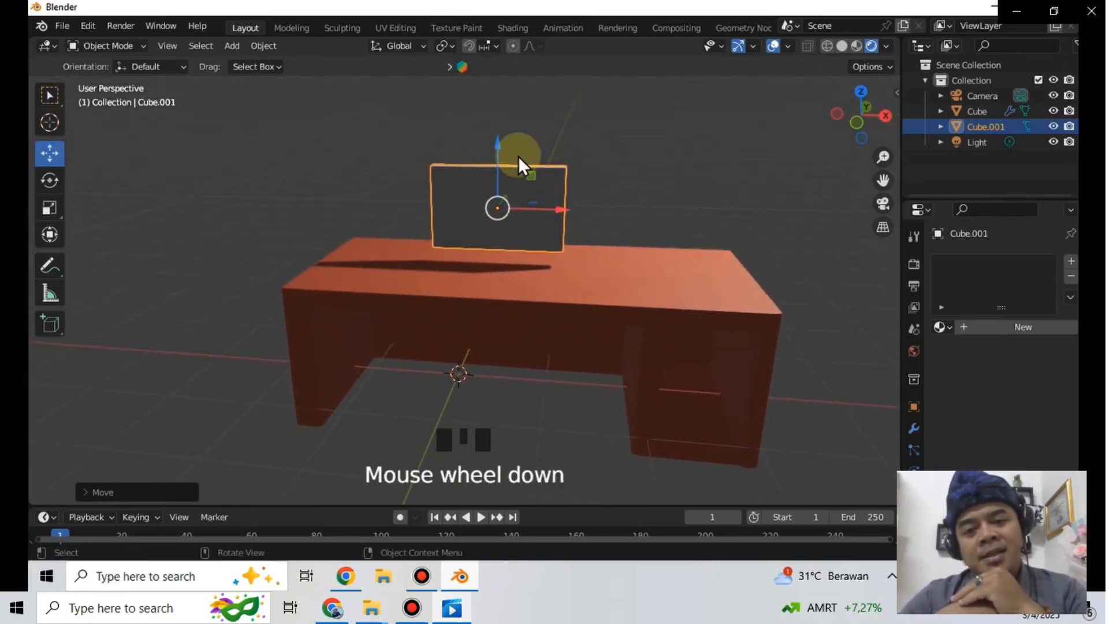
# - Enter Edit Mode on the monitor panel
pyautogui.scroll(1, 518, 156)
pyautogui.keyDown('shift'); pyautogui.moveTo(665, 210); pyautogui.dragTo(539, 218, button='middle'); pyautogui.keyUp('shift')
pyautogui.click(117, 52)
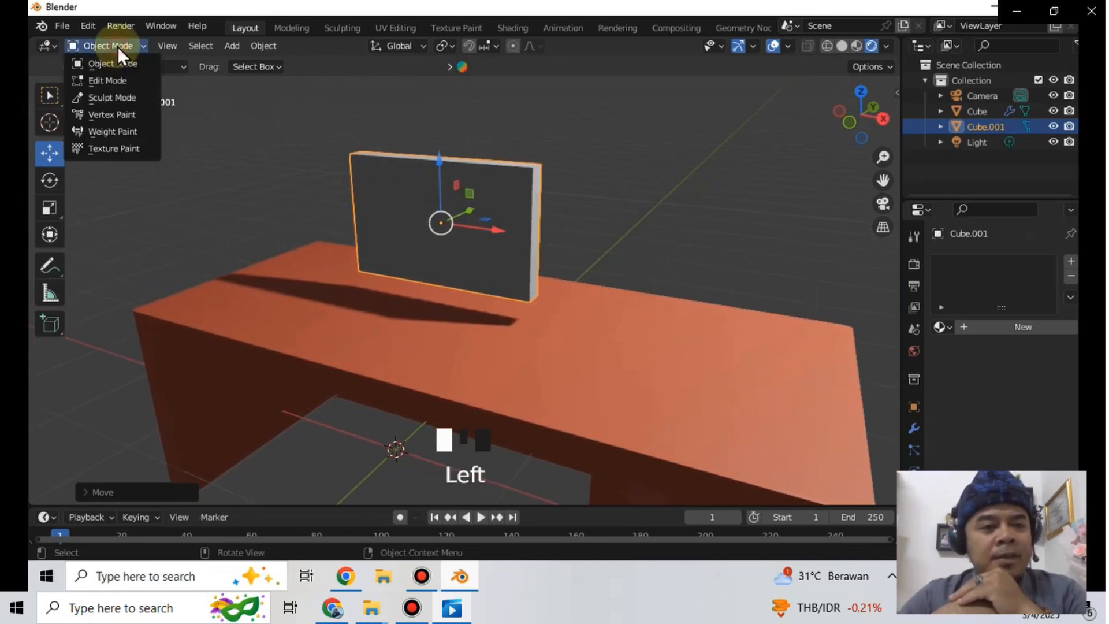
pyautogui.click(130, 75)
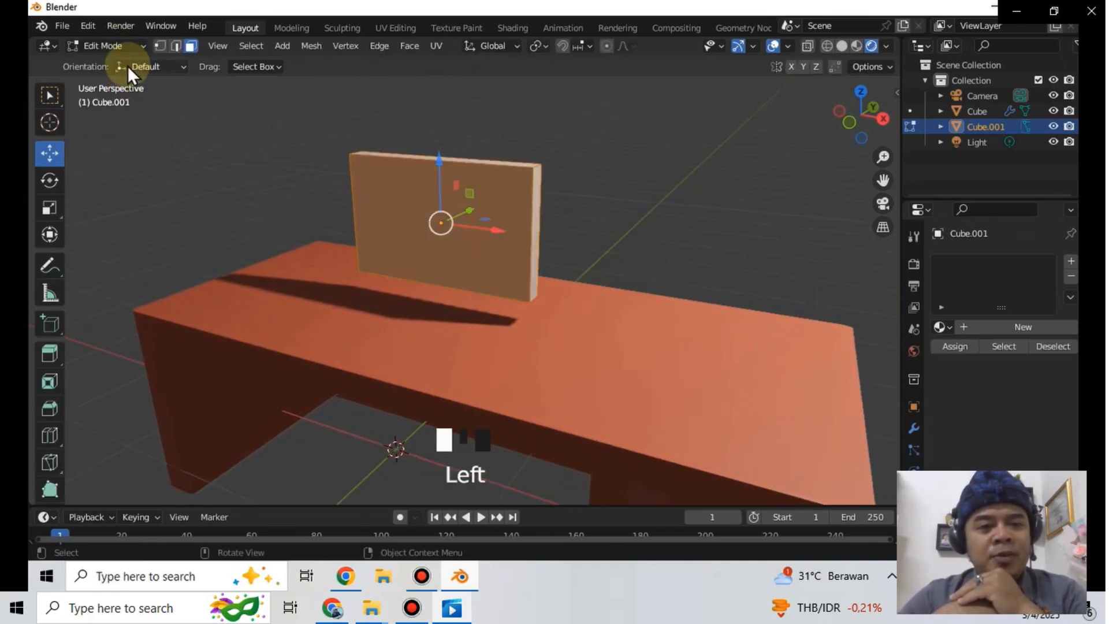
pyautogui.hotkey('ctrl', 'r')
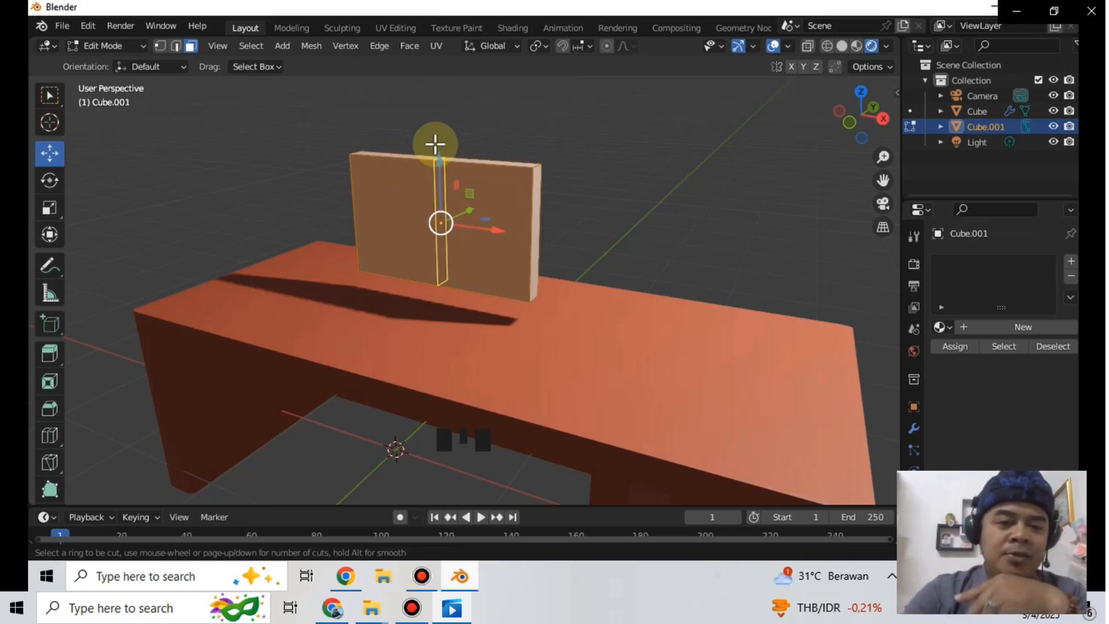
pyautogui.scroll(1, 435, 144)
pyautogui.click(434, 144)
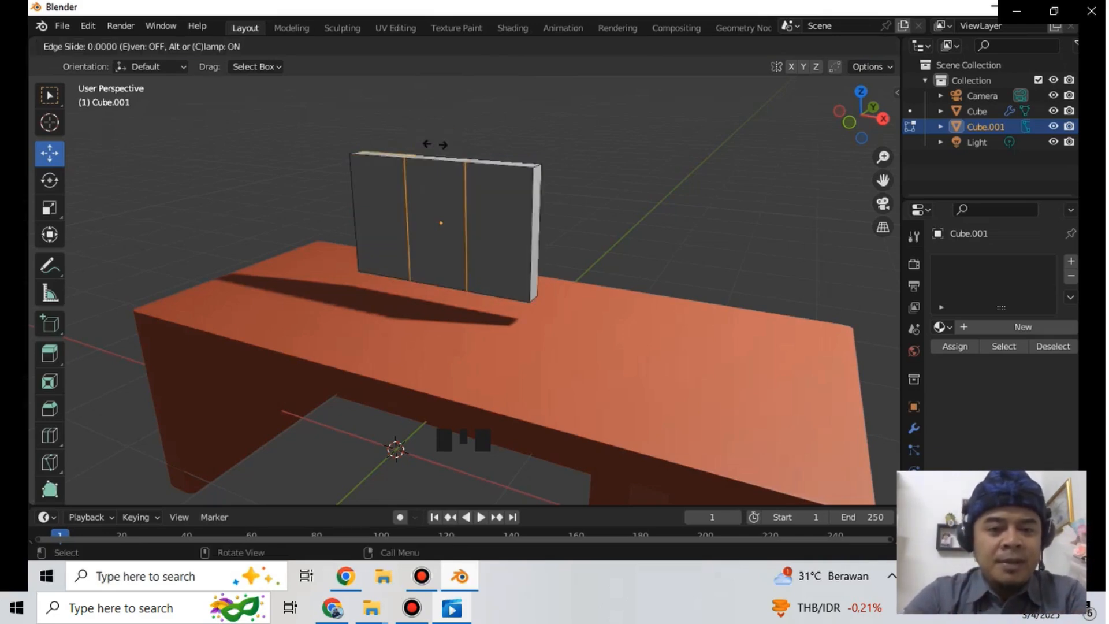
pyautogui.rightClick(435, 144)
pyautogui.press('s')
pyautogui.press('y')
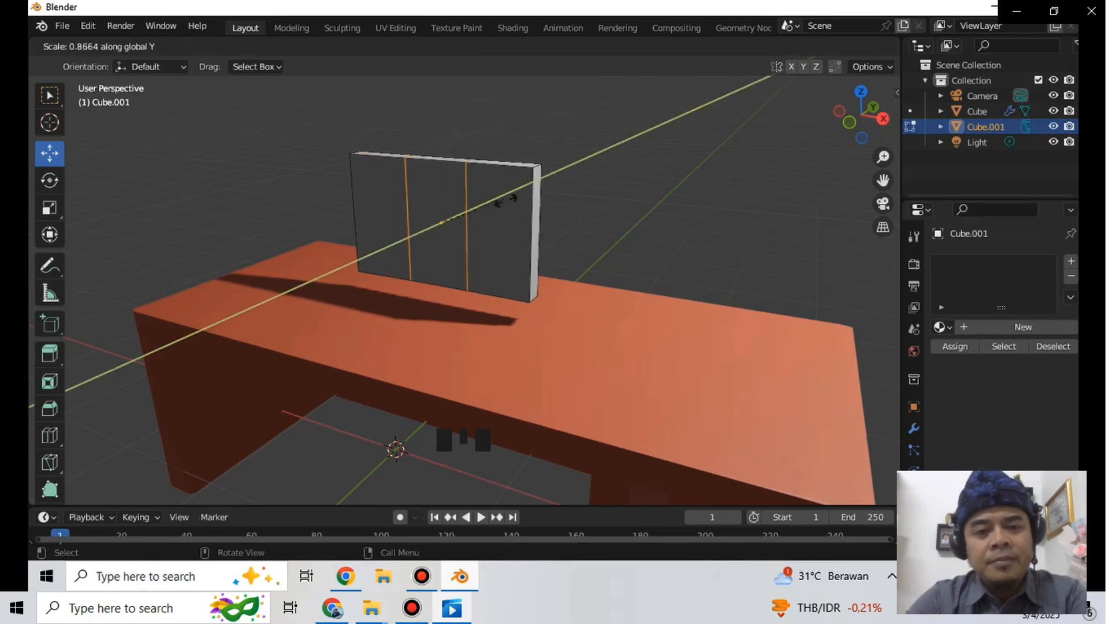
pyautogui.rightClick(478, 237)
pyautogui.hotkey('ctrl', 'z')
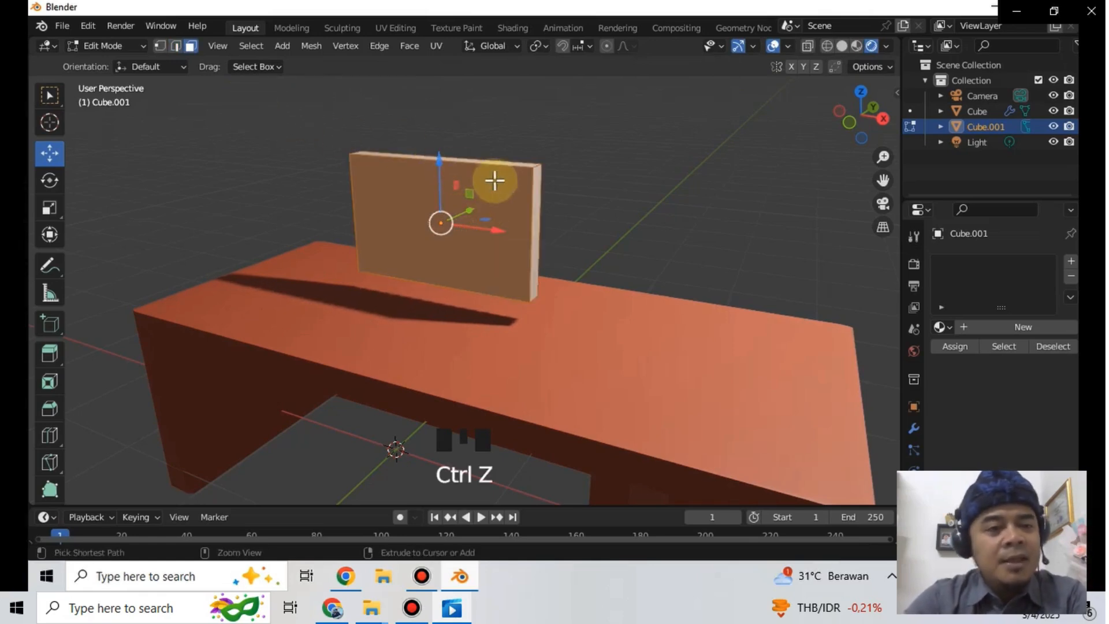
# - Add two vertical loop cuts to the monitor panel, sliding one close to each side edge
pyautogui.hotkey('ctrl', 'r')
pyautogui.click(433, 148)
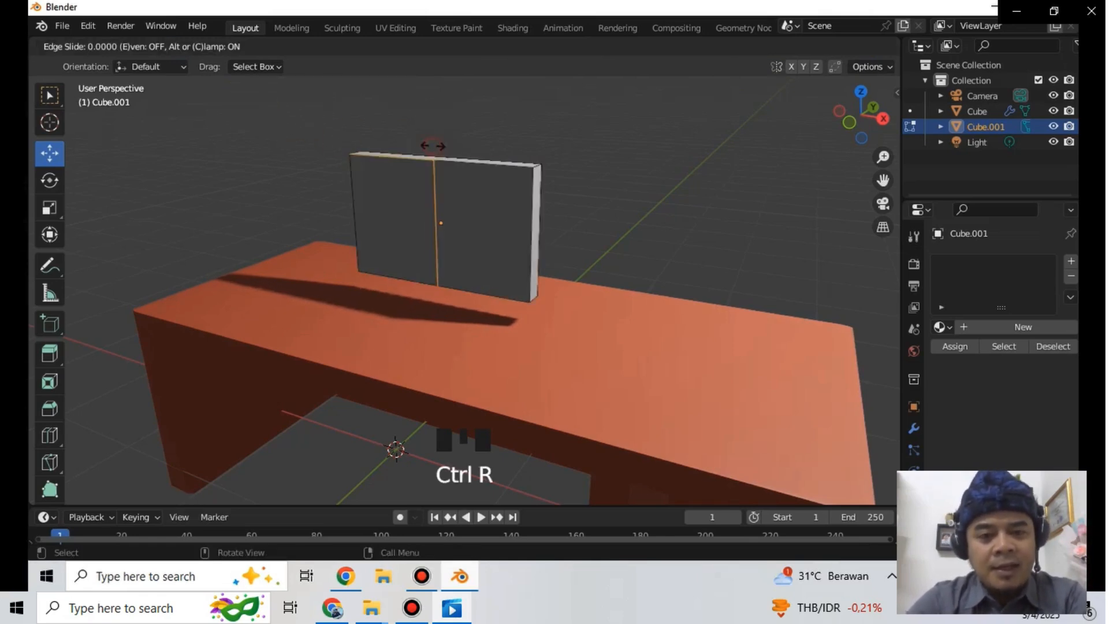
pyautogui.click(354, 152)
pyautogui.hotkey('ctrl', 'r')
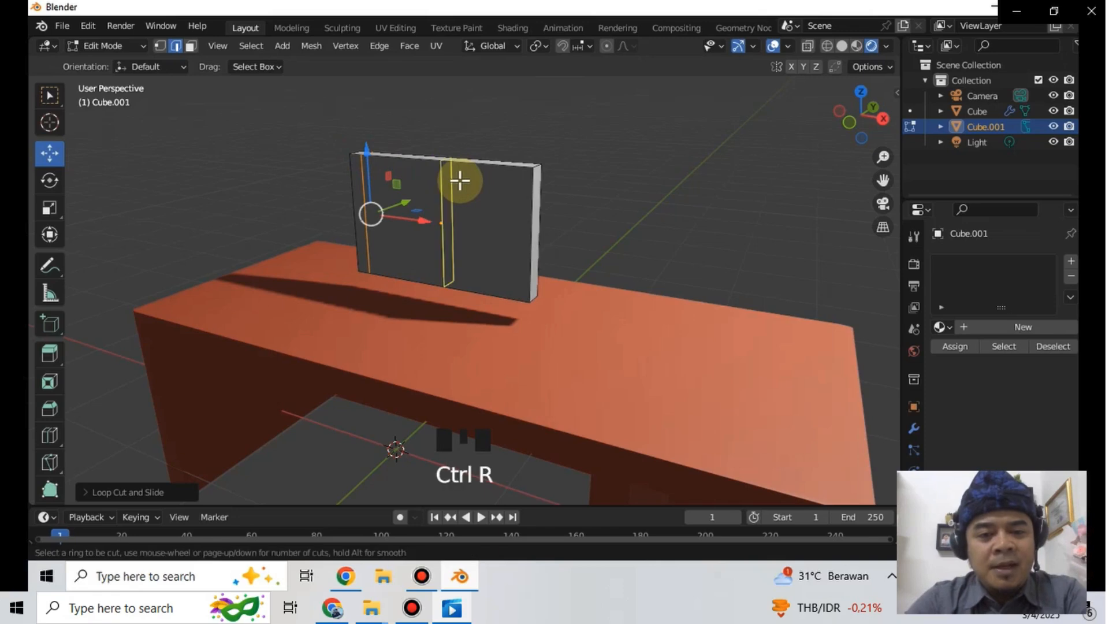
pyautogui.click(457, 171)
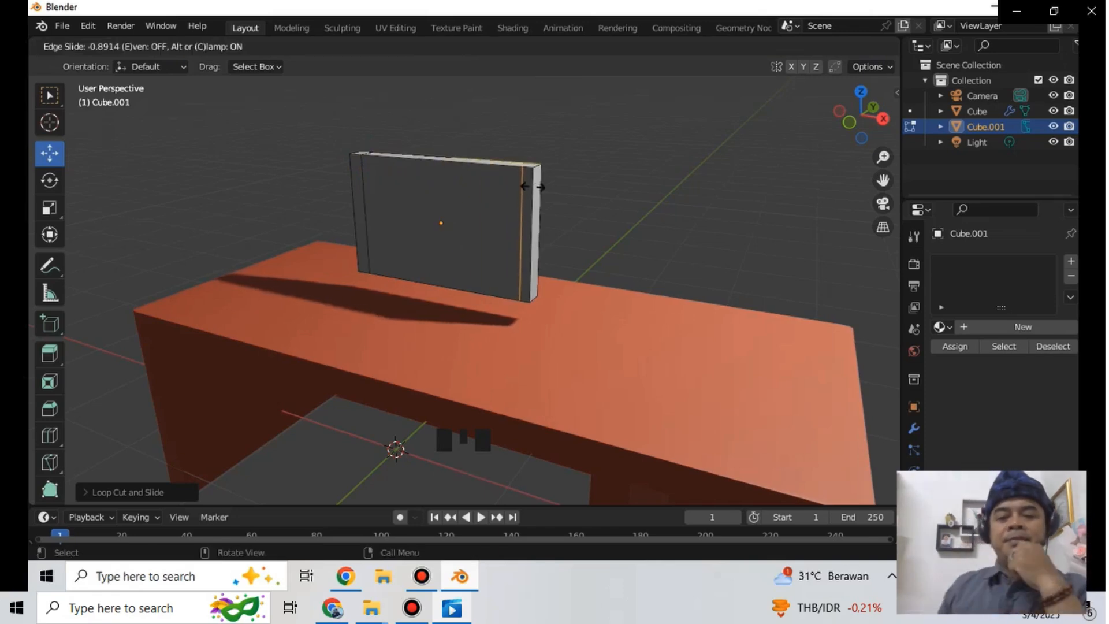
pyautogui.click(527, 185)
# - Add horizontal loop cuts close to the monitor panel's upper and lower edges, and switch to face selection
pyautogui.hotkey('ctrl', 'r')
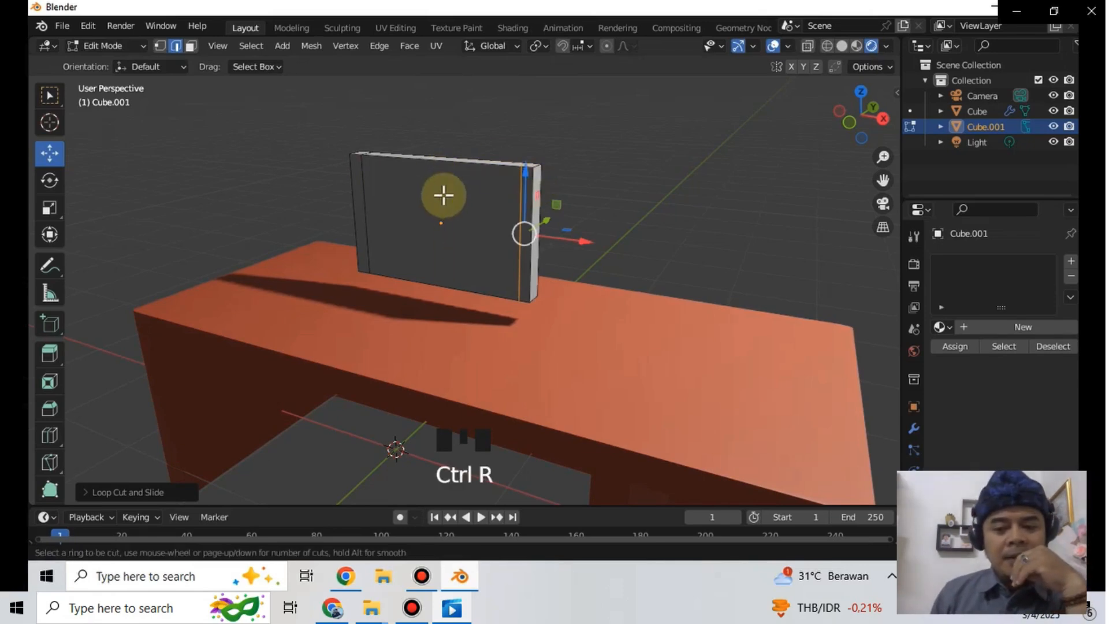
pyautogui.click(513, 226)
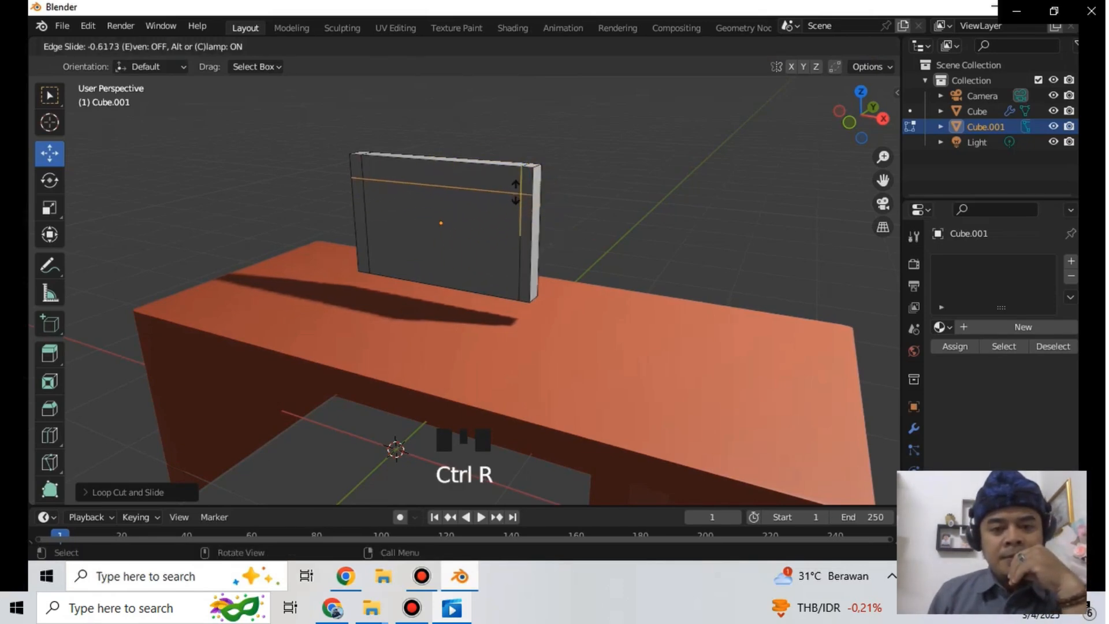
pyautogui.click(512, 210)
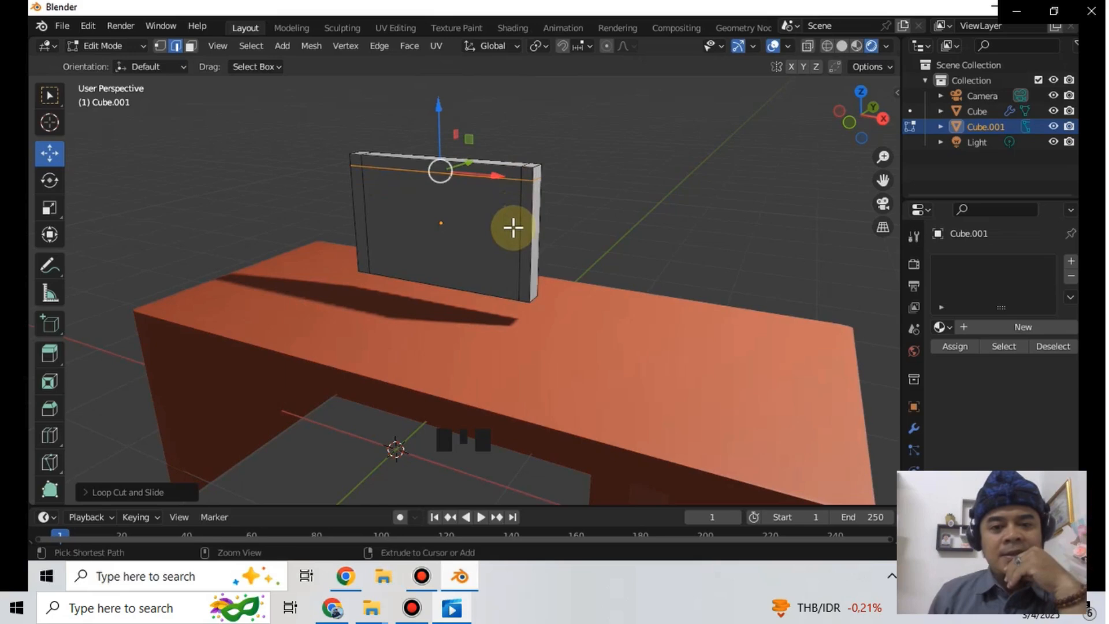
pyautogui.hotkey('ctrl', 'r')
pyautogui.click(511, 230)
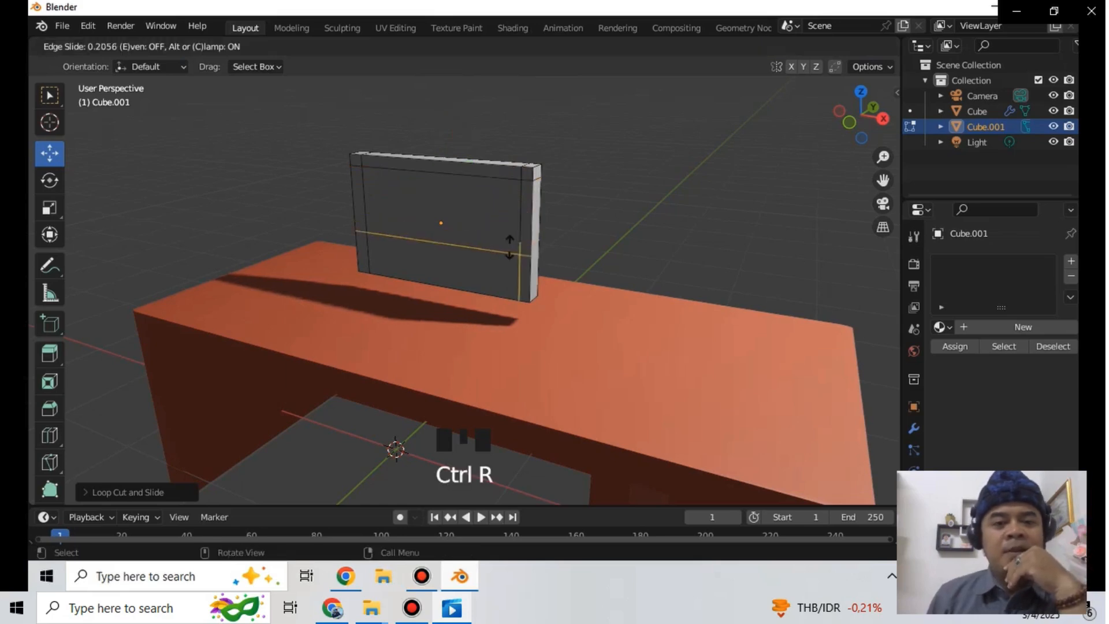
pyautogui.click(511, 280)
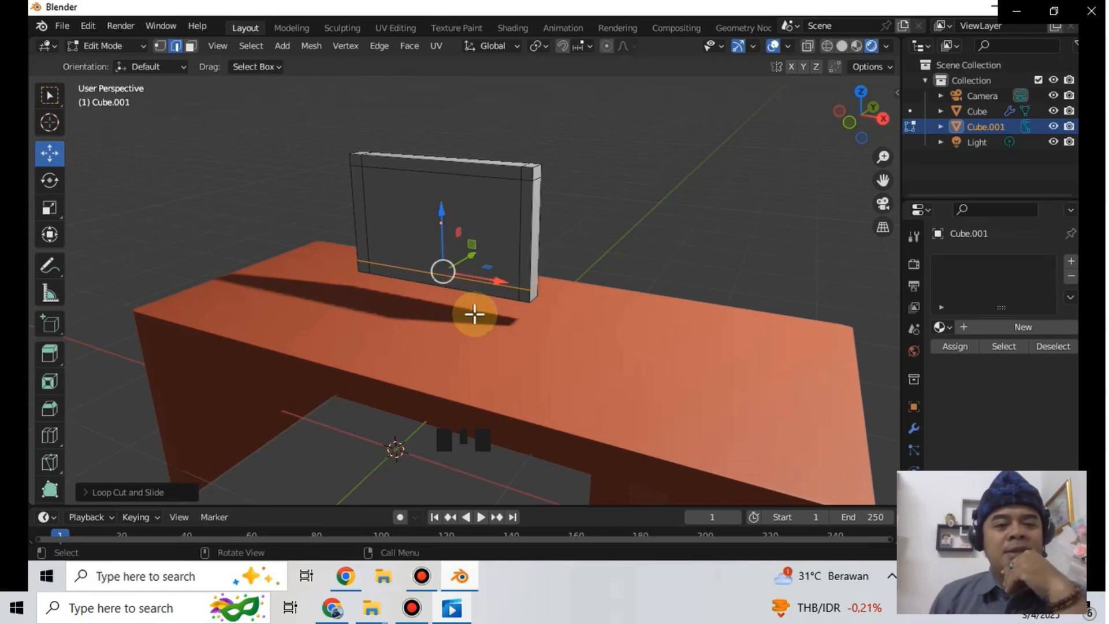
pyautogui.click(191, 47)
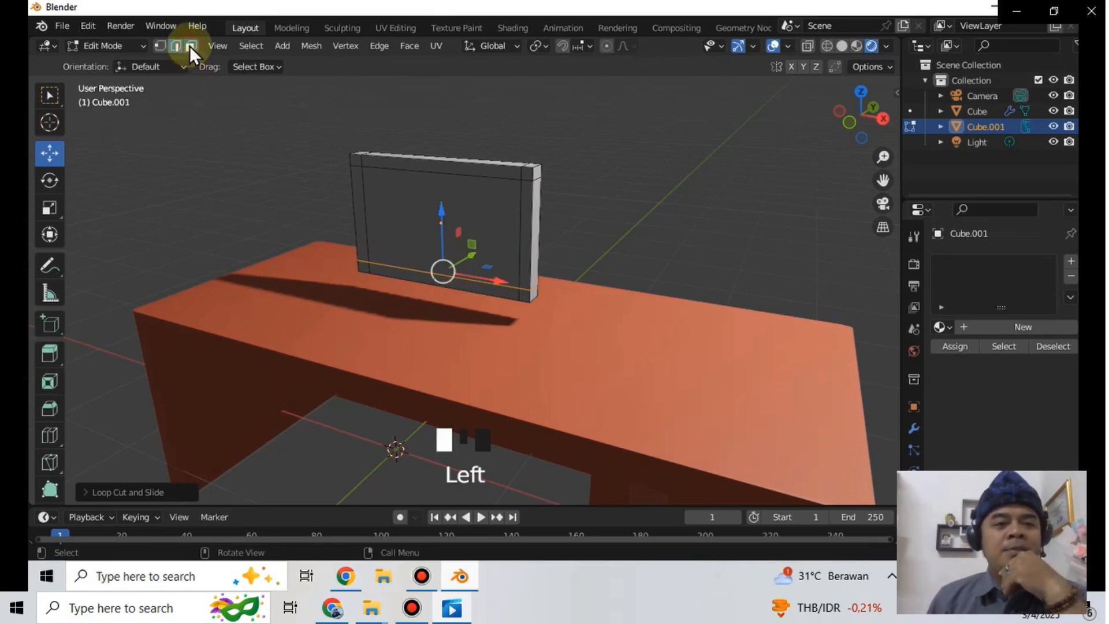
# - Extrude the monitor's large central front face inward by about 0.08 m to recess the screen within its frame
pyautogui.click(390, 191)
pyautogui.moveTo(501, 248); pyautogui.dragTo(488, 235, button='middle')
pyautogui.press('e')
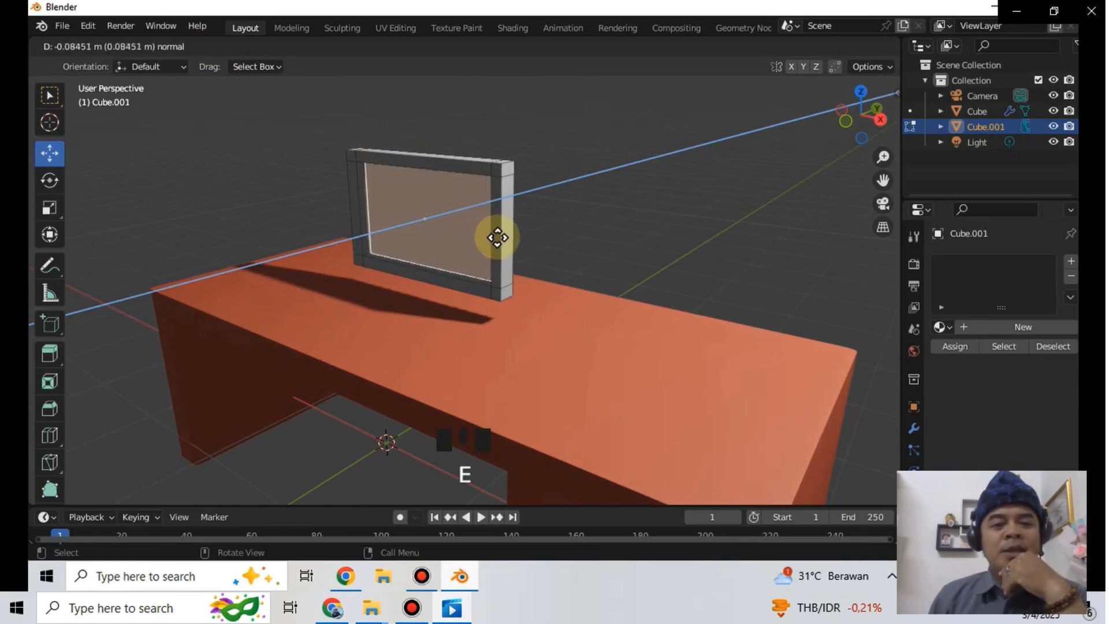
pyautogui.click(496, 239)
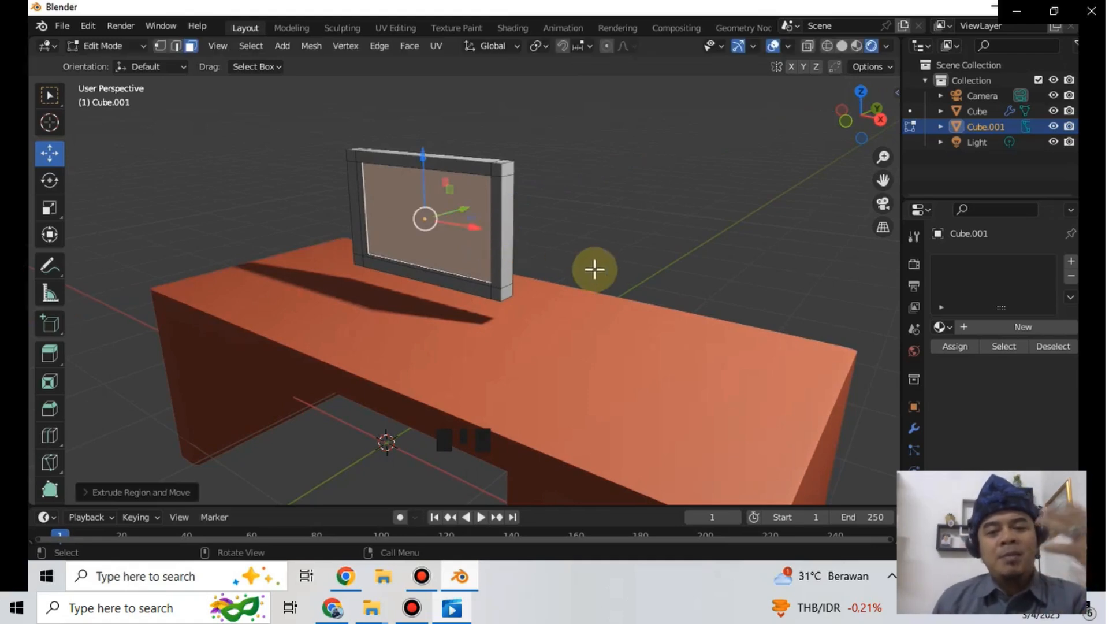
pyautogui.moveTo(440, 245); pyautogui.dragTo(532, 242, button='middle')
pyautogui.click(133, 43)
pyautogui.click(132, 43)
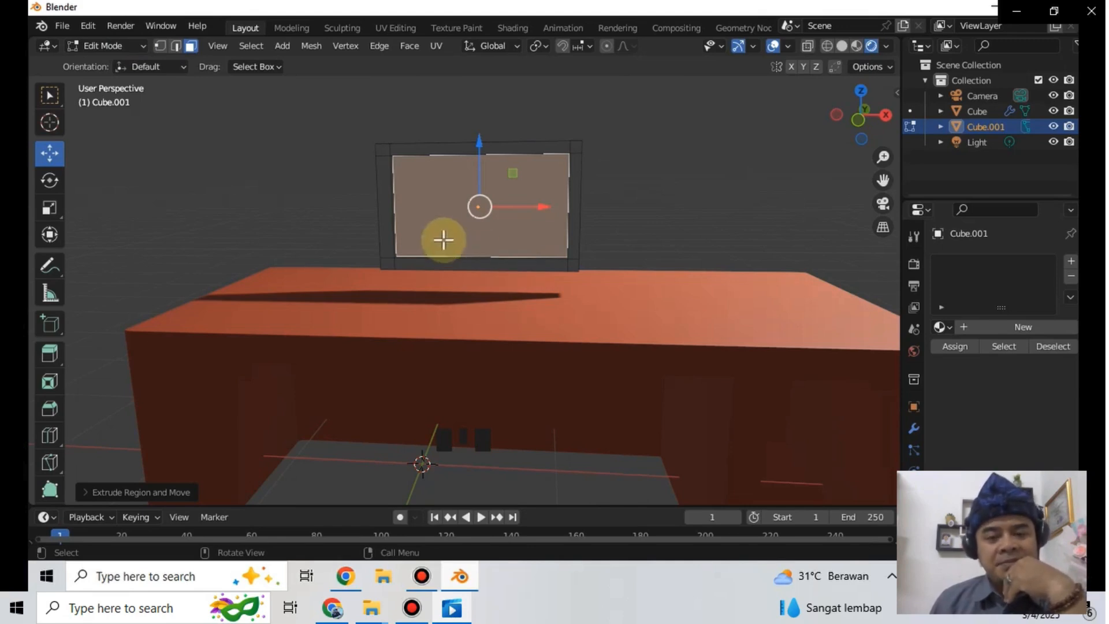
pyautogui.moveTo(617, 215); pyautogui.dragTo(562, 240, button='middle')
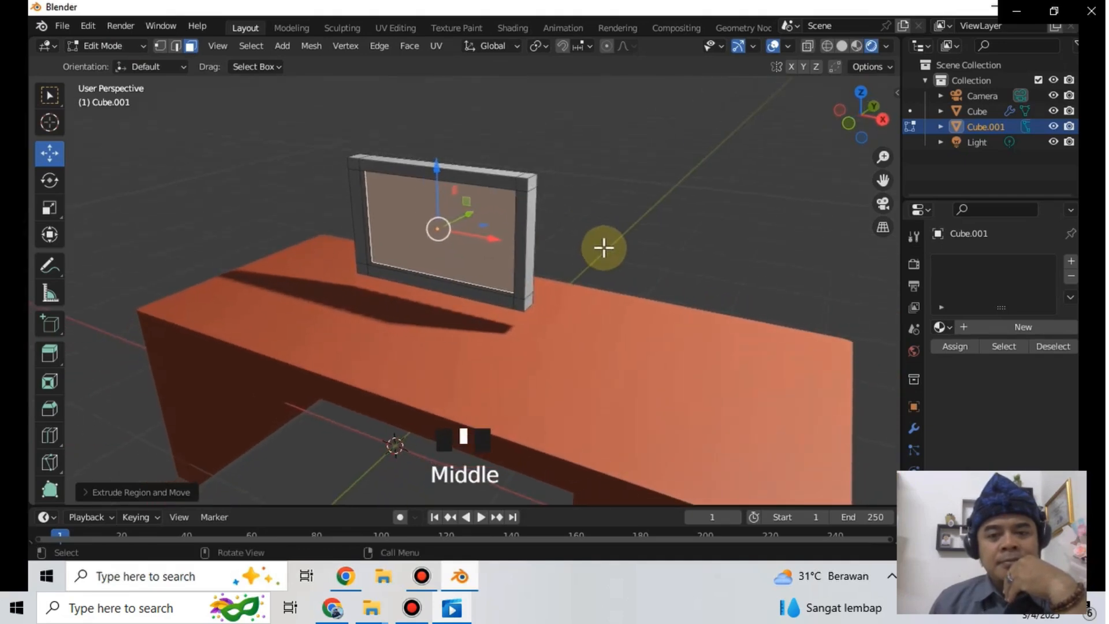
# - Return the monitor to Object Mode and add a Bevel modifier with 4 segments
pyautogui.click(125, 46)
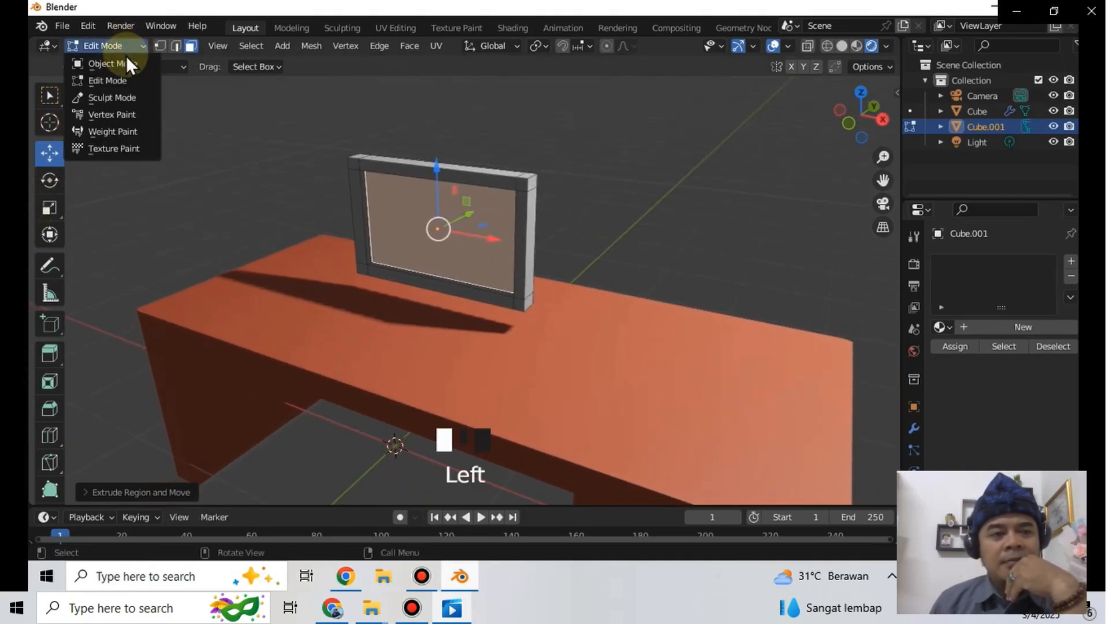
pyautogui.click(110, 62)
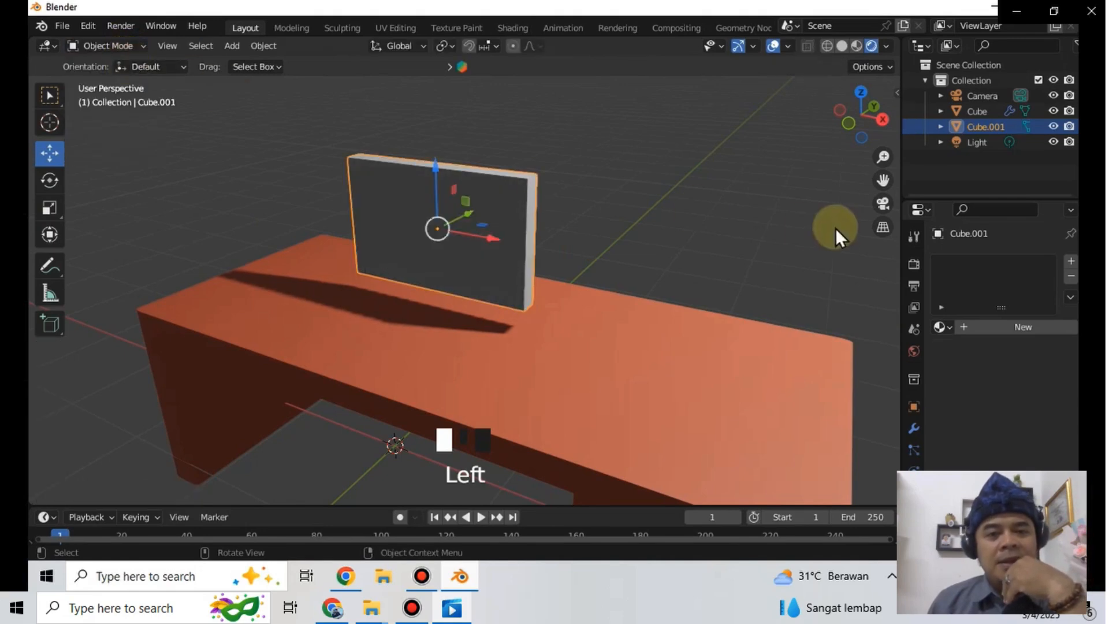
pyautogui.click(913, 424)
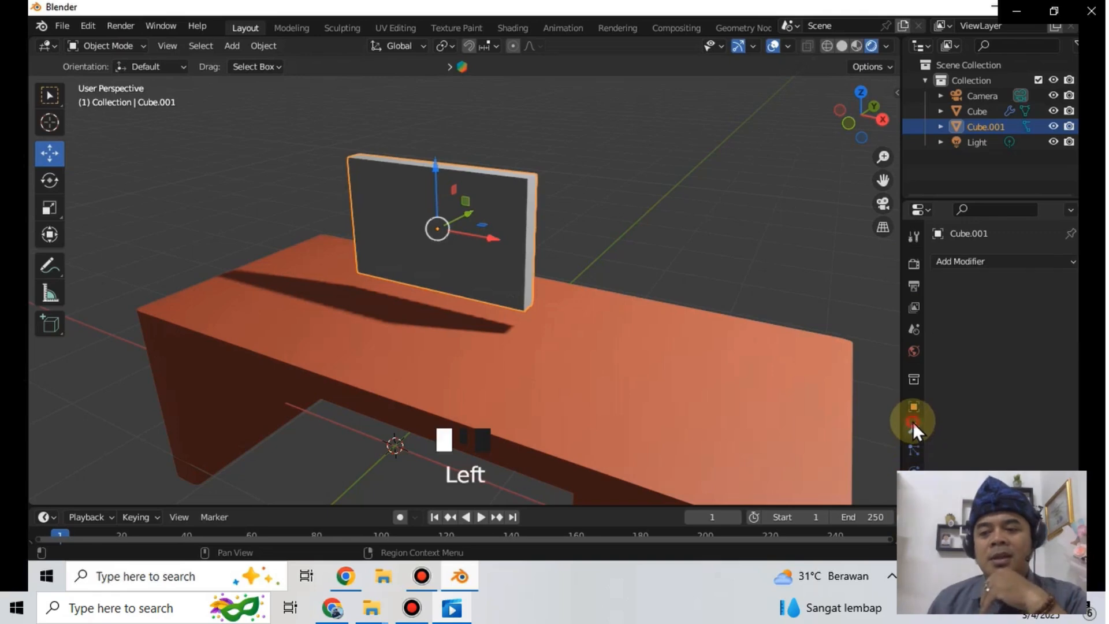
pyautogui.click(960, 261)
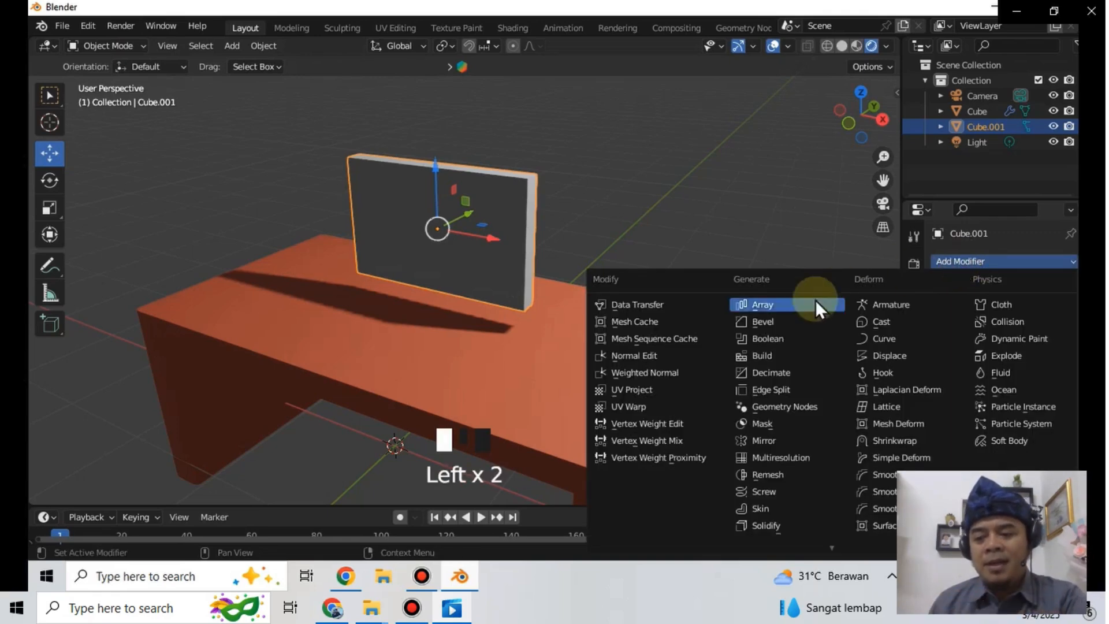
pyautogui.click(788, 321)
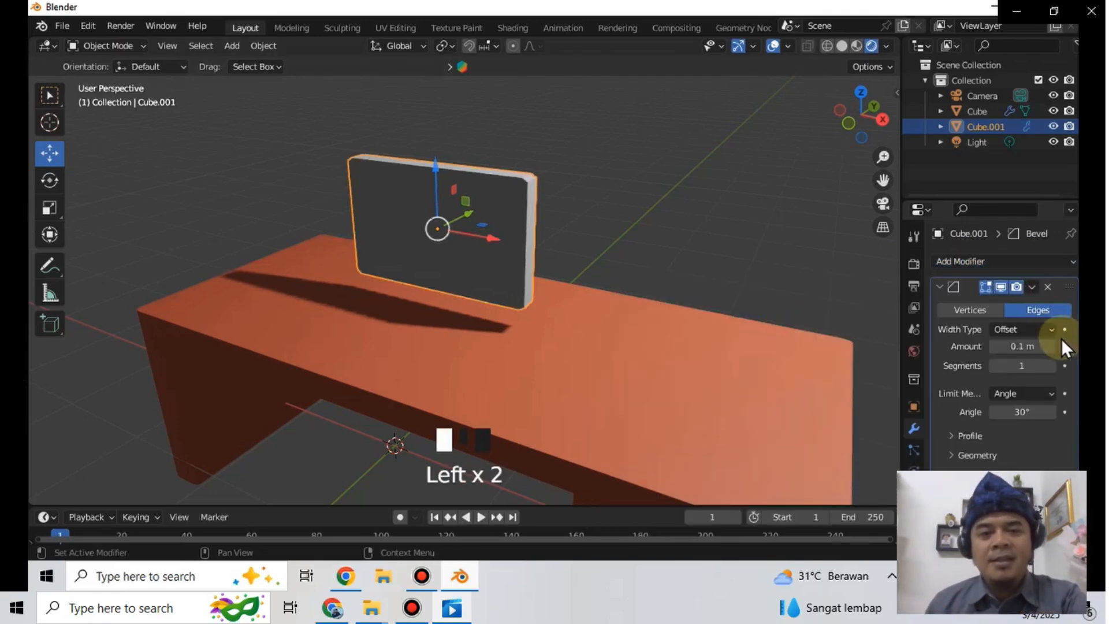
pyautogui.click(1049, 367)
pyautogui.click(1049, 366)
pyautogui.click(1048, 366)
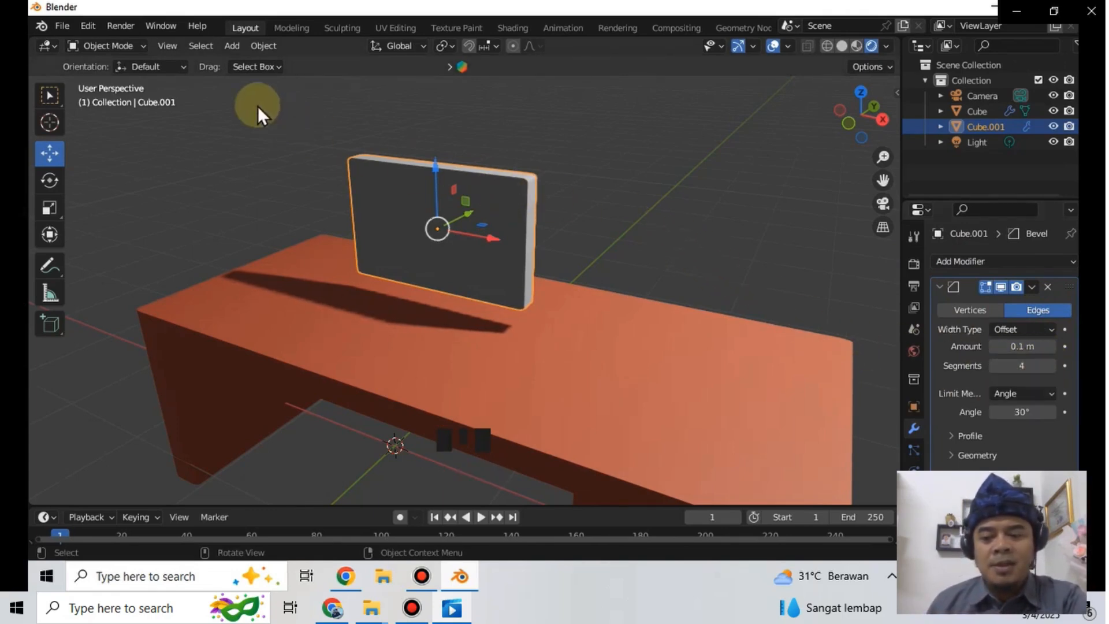
# - Re-enter Edit Mode on the monitor and give it a new material with a near-black base color, hue 0.524 and saturation 0.208
pyautogui.click(132, 44)
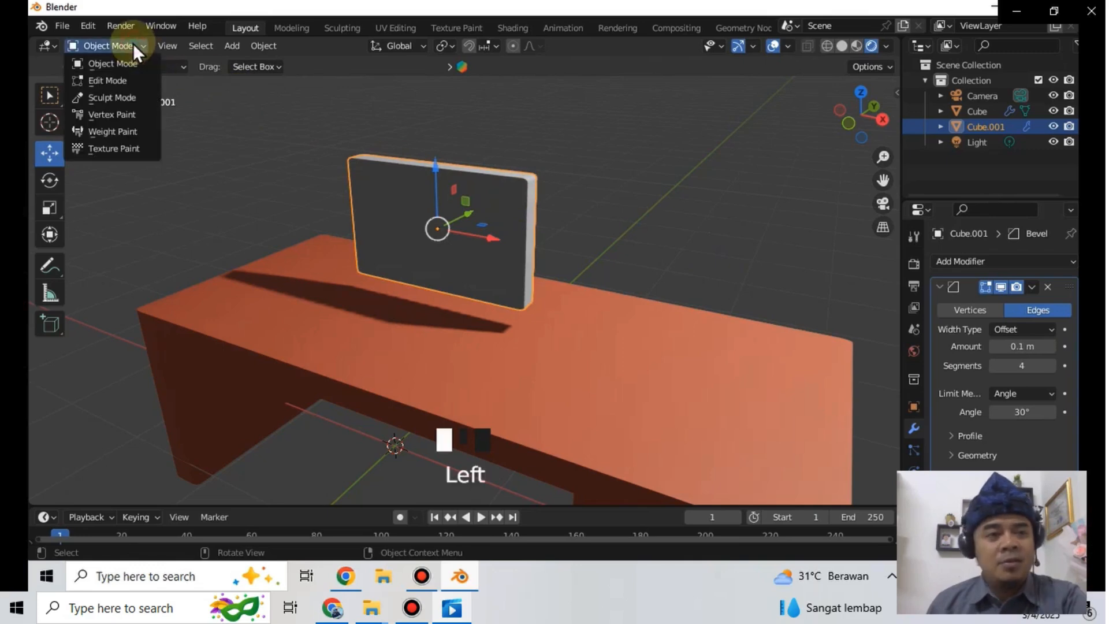
pyautogui.click(127, 82)
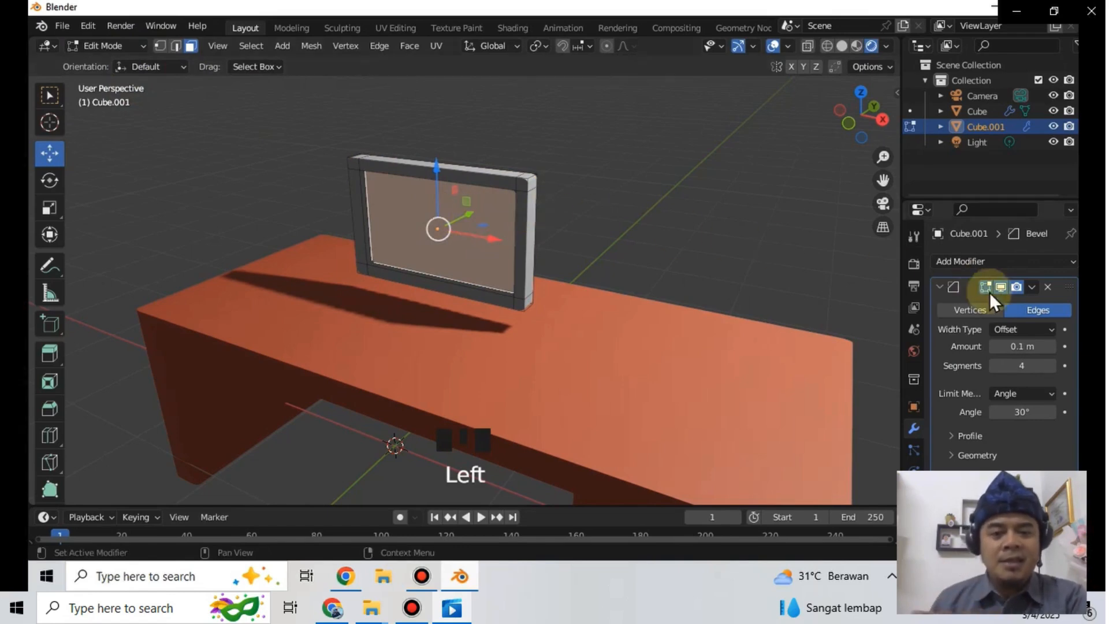
pyautogui.scroll(2, 982, 324)
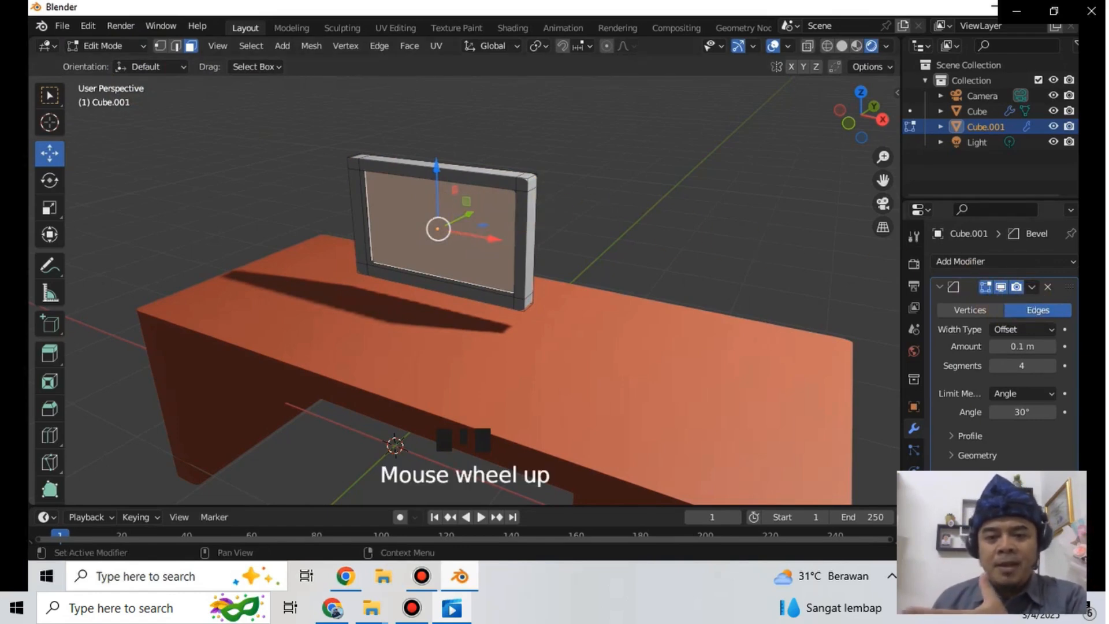
pyautogui.click(913, 351)
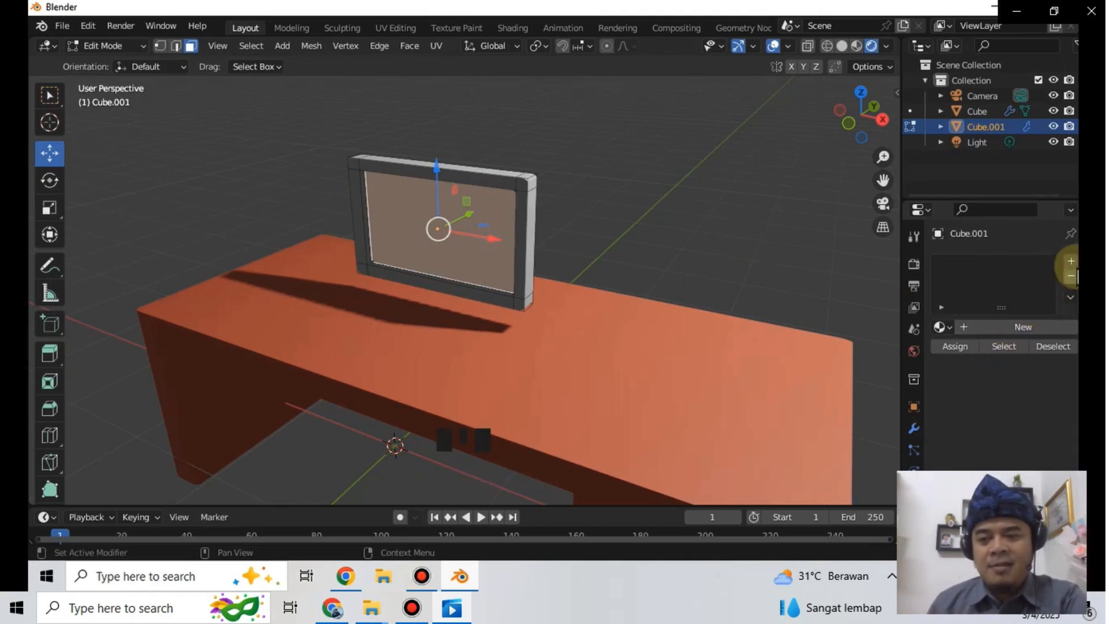
pyautogui.click(1070, 261)
pyautogui.scroll(-1, 1023, 276)
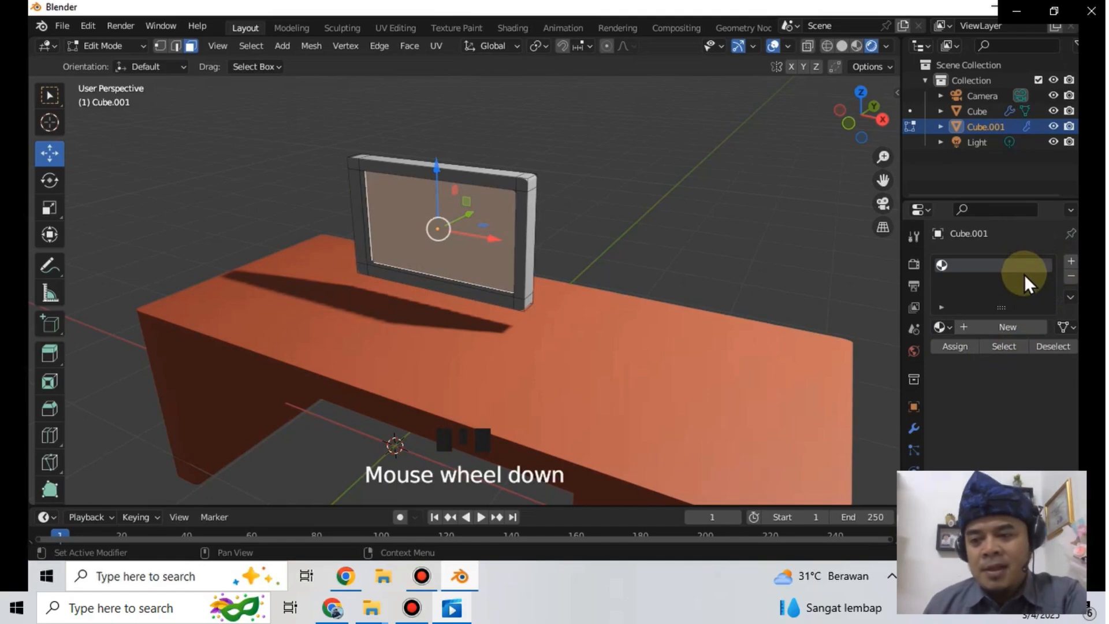
pyautogui.click(1011, 327)
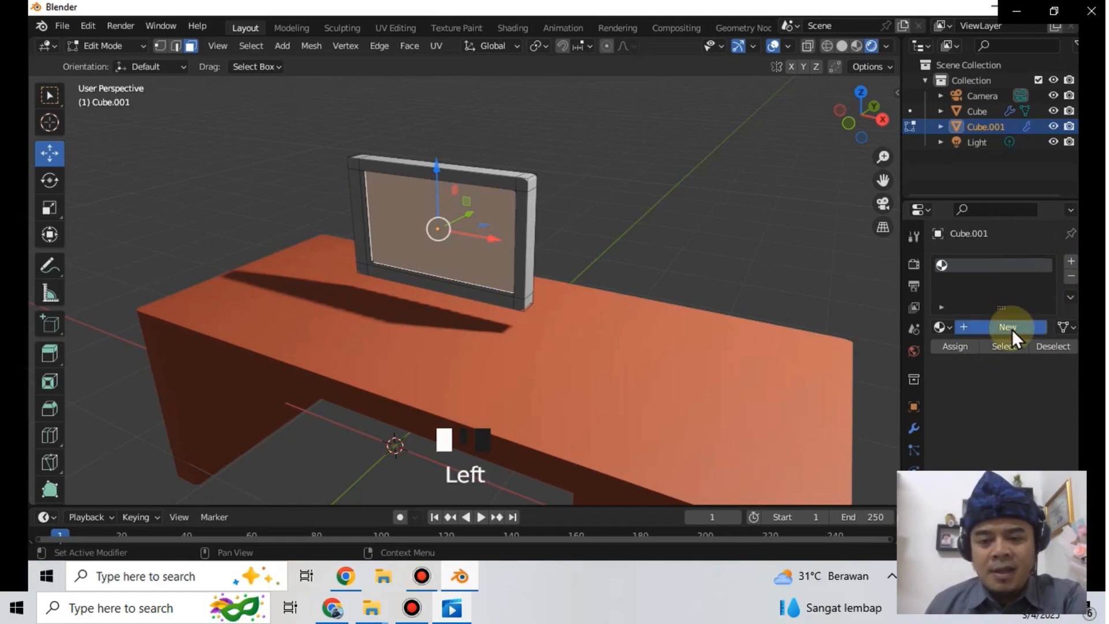
pyautogui.click(1023, 510)
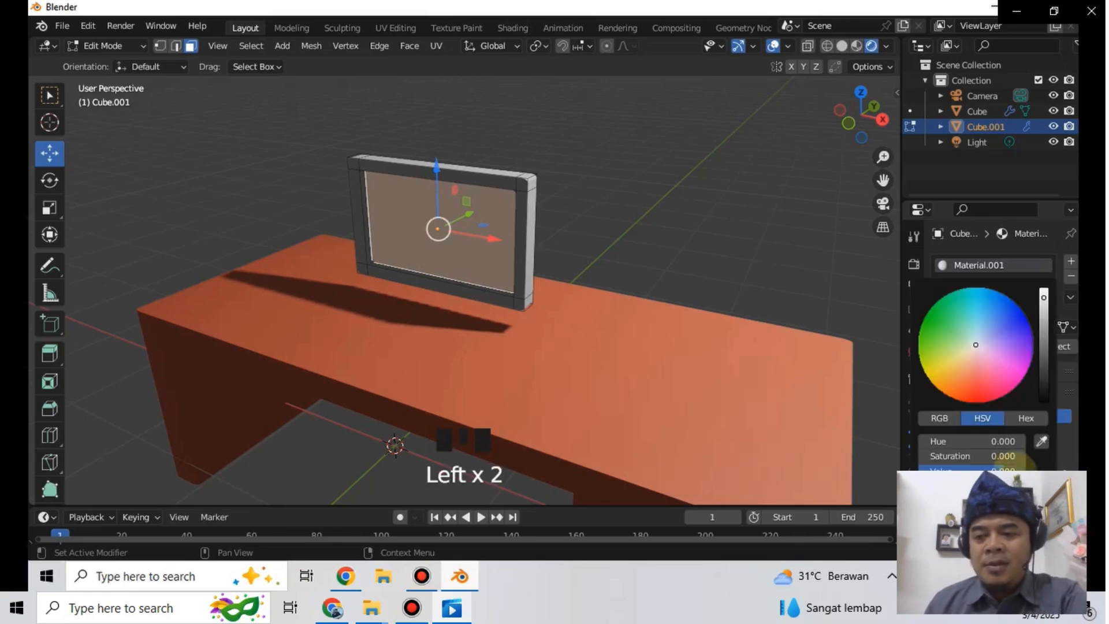
pyautogui.click(1043, 397)
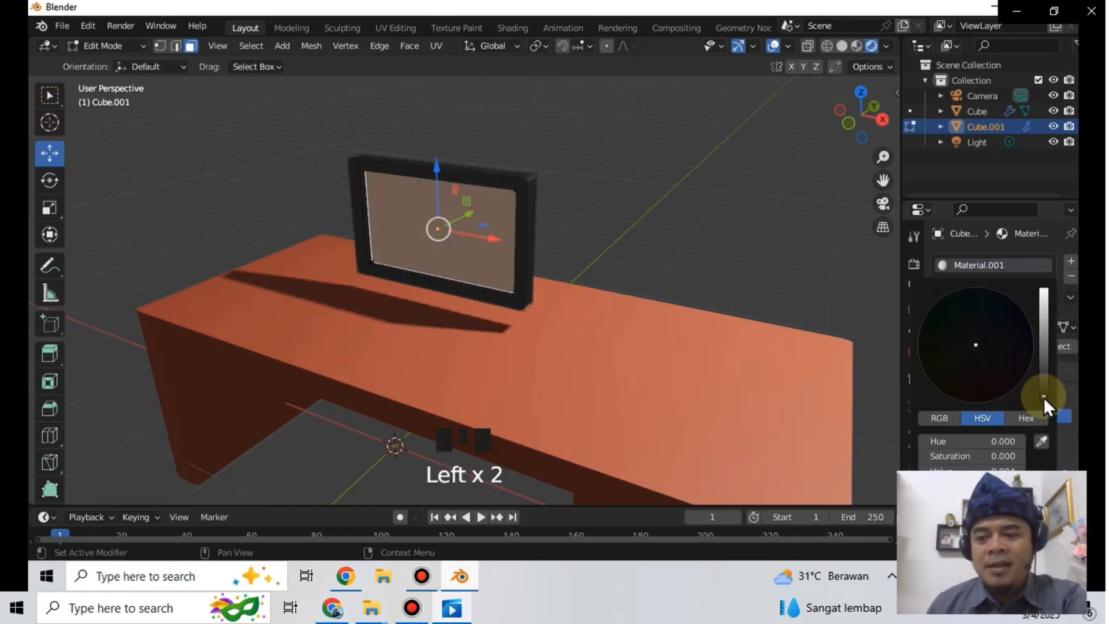
pyautogui.moveTo(996, 356); pyautogui.dragTo(978, 335)
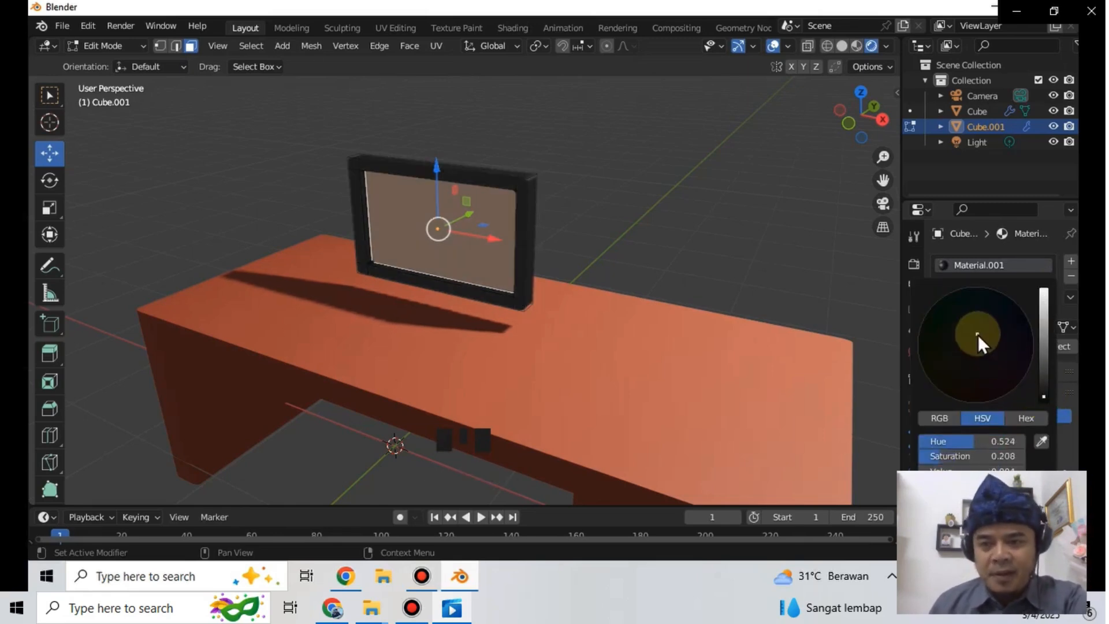
pyautogui.click(649, 245)
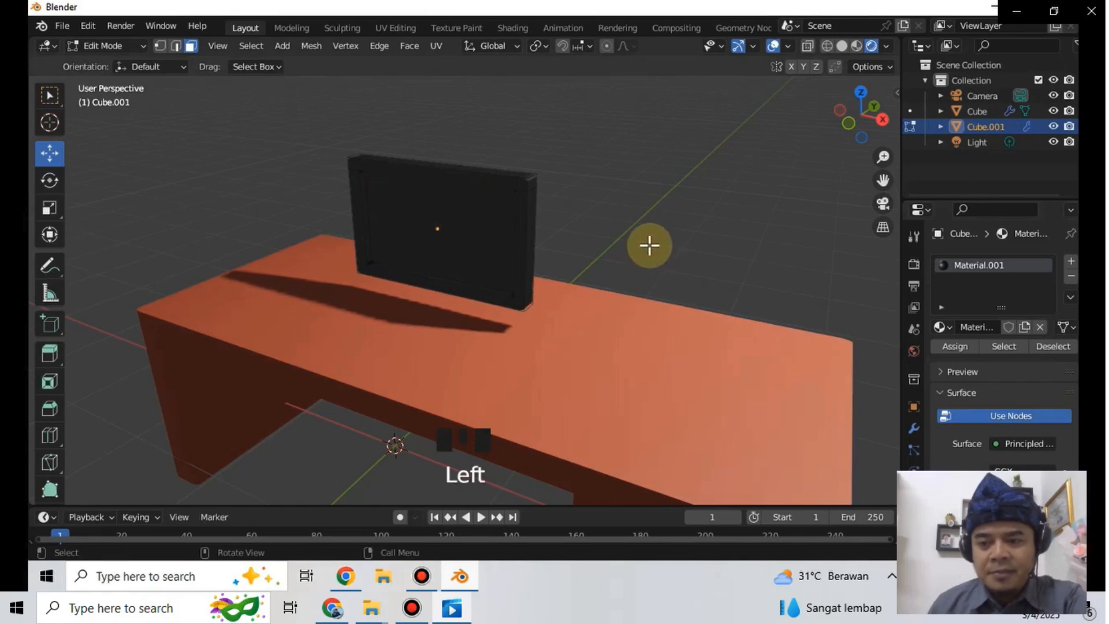
# - Select the recessed screen face, create a second material with a yellow base color, and assign it to that face
pyautogui.click(465, 216)
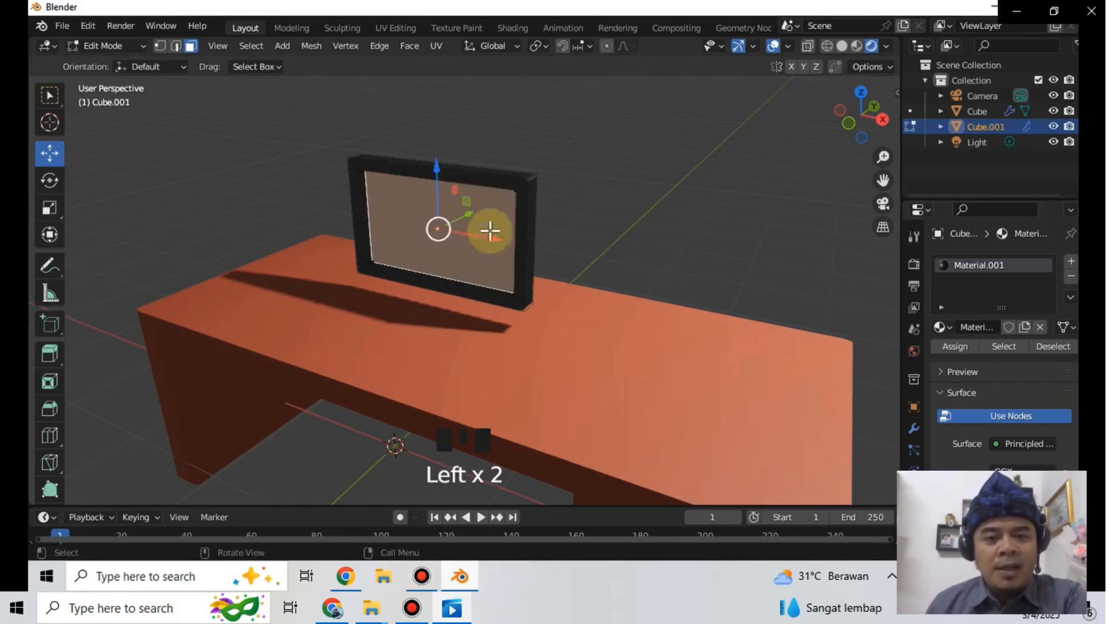
pyautogui.click(1070, 264)
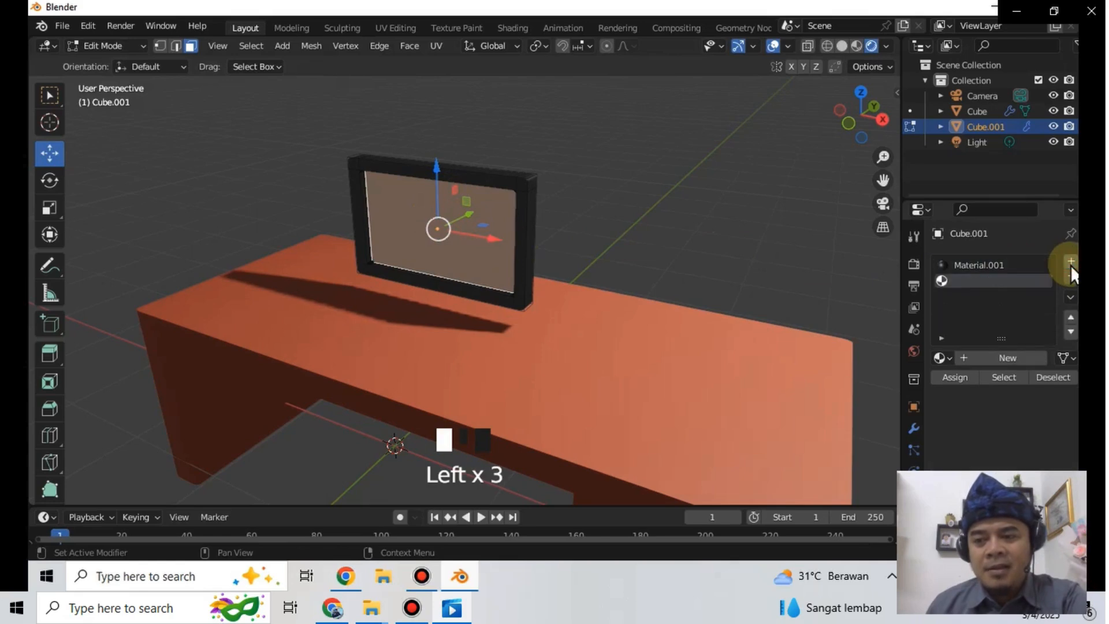
pyautogui.click(1008, 355)
pyautogui.click(1019, 529)
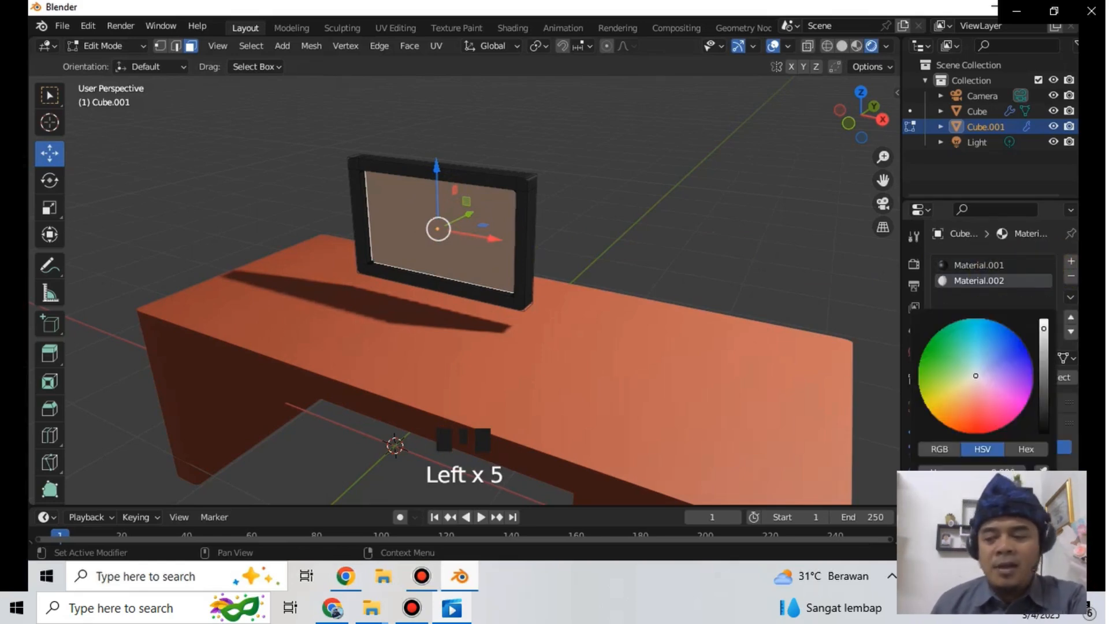
pyautogui.moveTo(940, 371); pyautogui.dragTo(944, 399)
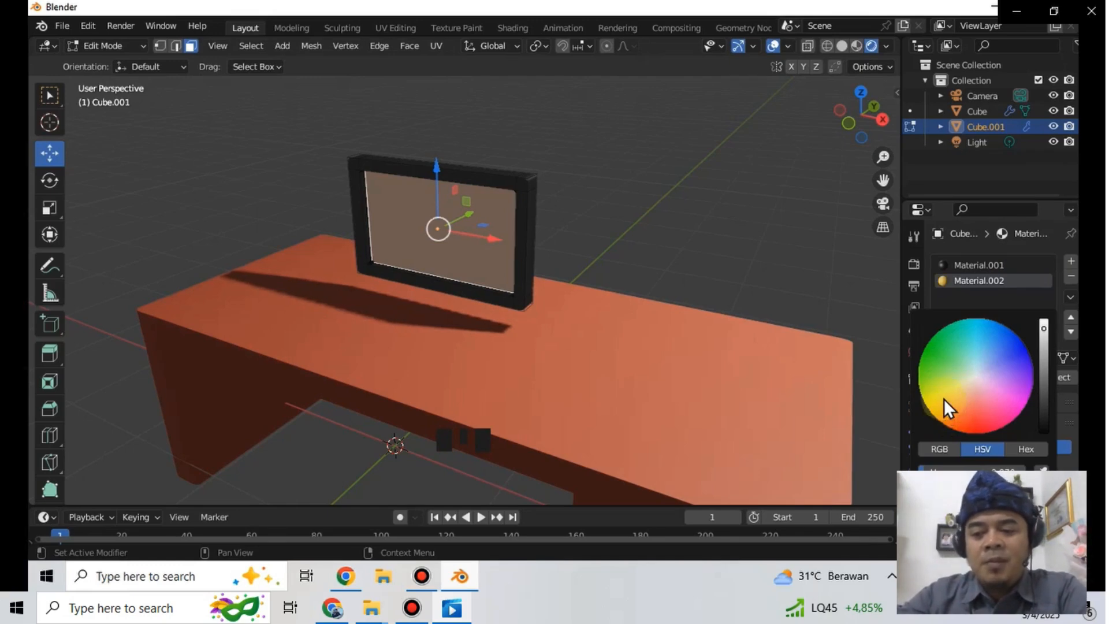
pyautogui.click(1021, 282)
pyautogui.click(971, 379)
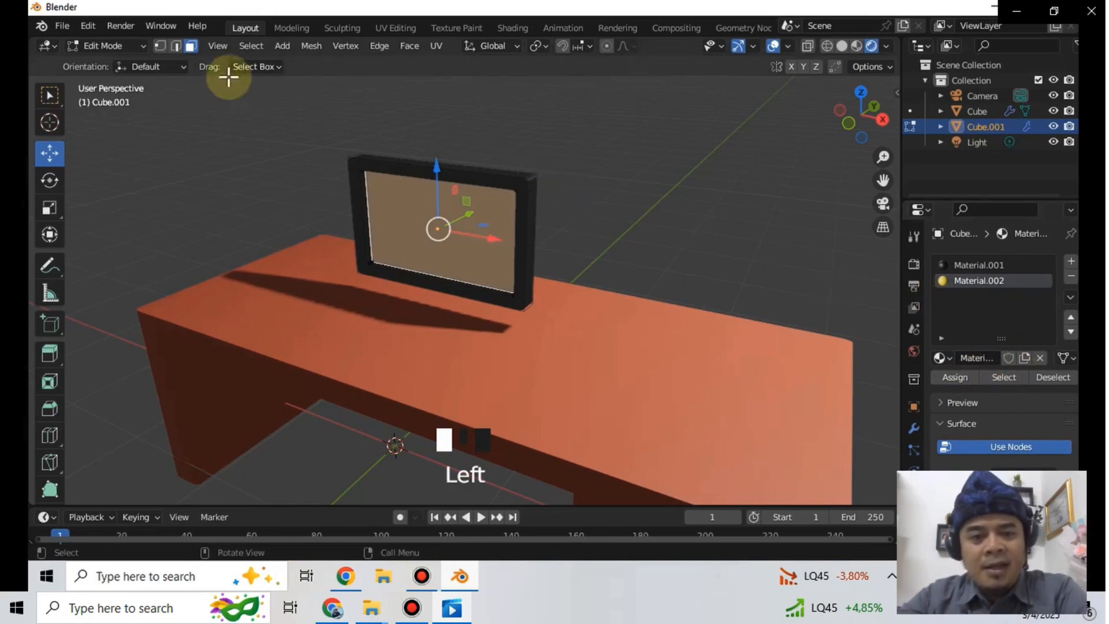
# - Return to Object Mode and deselect the monitor
pyautogui.click(133, 47)
pyautogui.click(133, 64)
pyautogui.click(628, 243)
pyautogui.moveTo(609, 308)
pyautogui.mouseDown(button='middle')
pyautogui.moveTo(639, 302)
pyautogui.moveTo(618, 296)
pyautogui.mouseUp(button='middle')
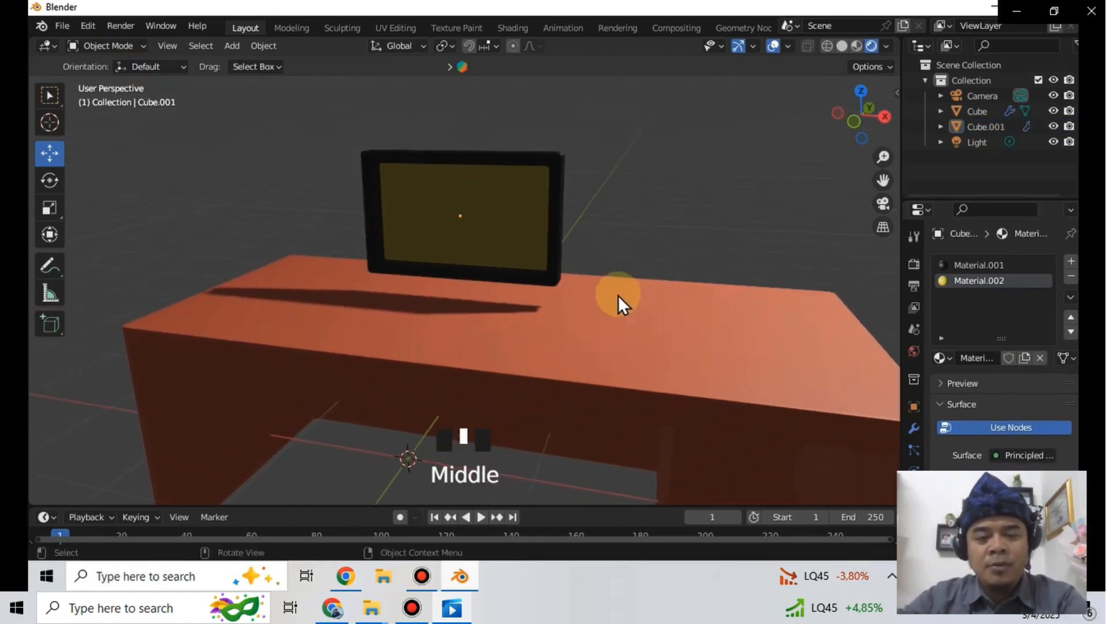
pyautogui.click(209, 212)
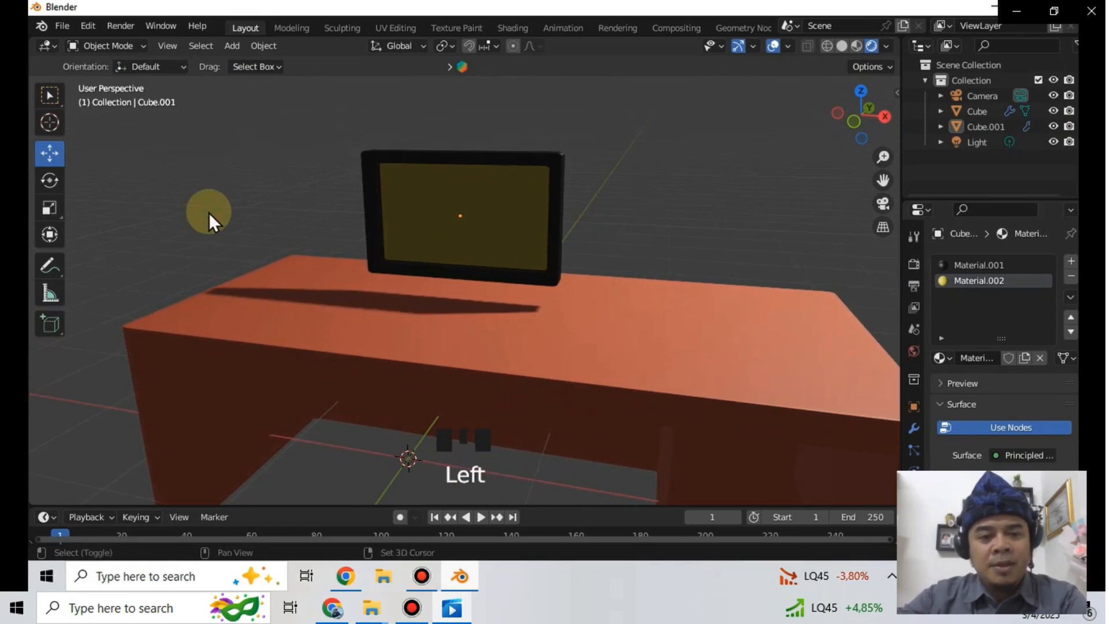
# - Add a cube and raise it along Z until it sticks out above the tabletop
pyautogui.hotkey('shift', 'a')
pyautogui.click(268, 227)
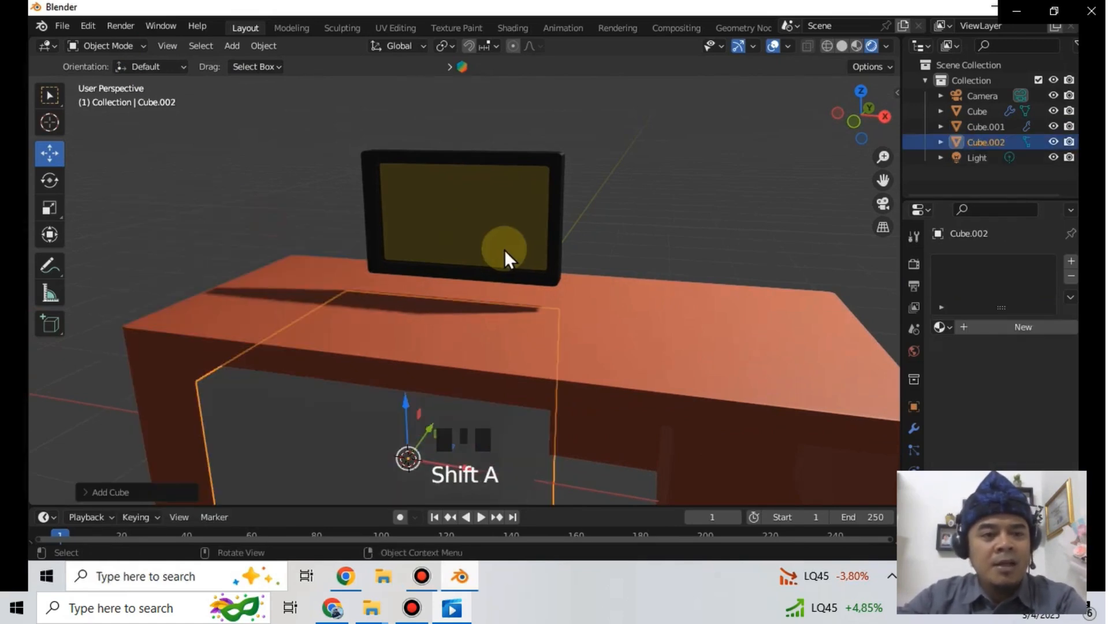
pyautogui.scroll(-3, 410, 405)
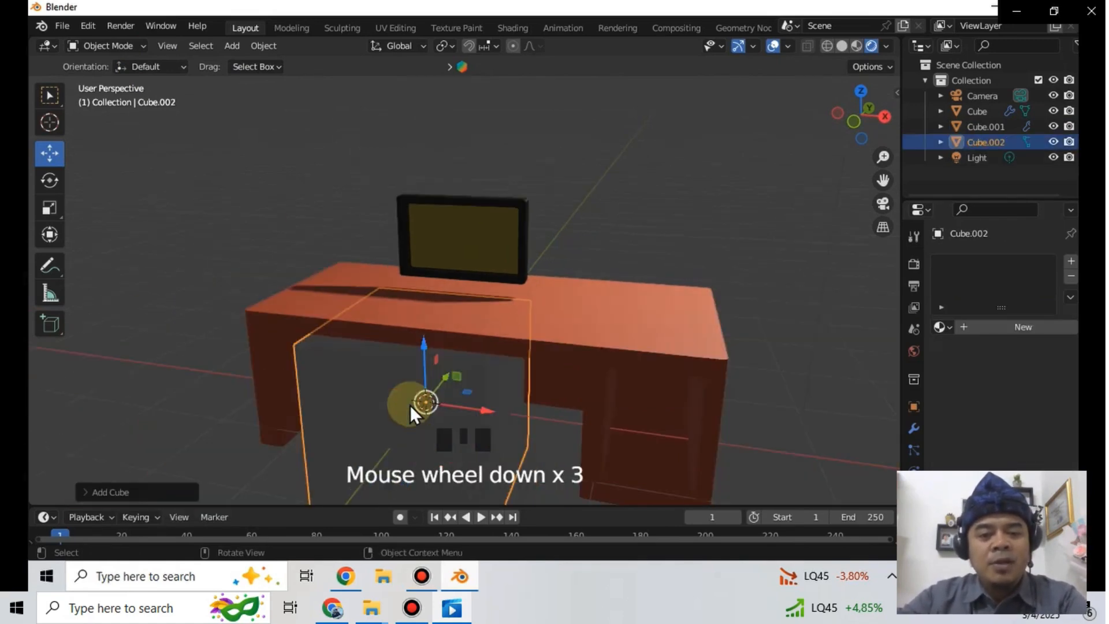
pyautogui.moveTo(430, 350); pyautogui.dragTo(431, 270)
# - Scale the new cube down into a small block that is thin along Y and low in height
pyautogui.moveTo(541, 351); pyautogui.dragTo(126, 213, button='middle')
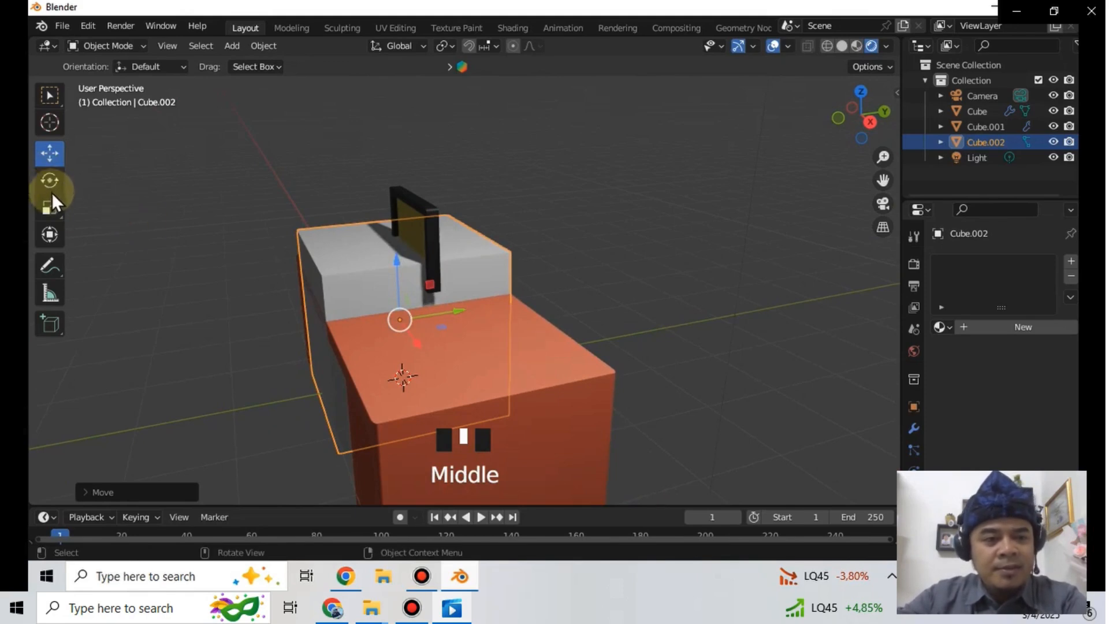
pyautogui.click(50, 207)
pyautogui.moveTo(459, 312); pyautogui.dragTo(404, 326)
pyautogui.moveTo(397, 263); pyautogui.dragTo(317, 296)
pyautogui.moveTo(316, 296); pyautogui.dragTo(445, 317, button='middle')
pyautogui.scroll(-1, 53, 157)
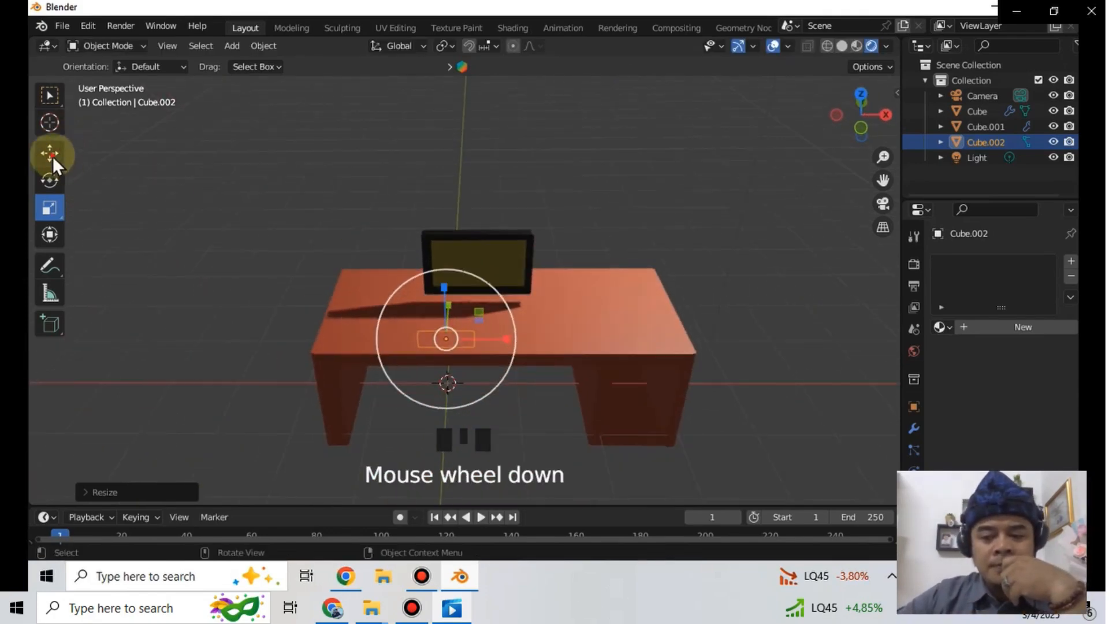
# - Raise the small block above the tabletop and shift it along X toward the monitor's middle
pyautogui.click(51, 154)
pyautogui.moveTo(443, 286); pyautogui.dragTo(443, 234)
pyautogui.moveTo(504, 296); pyautogui.dragTo(549, 309)
# - Move the small block along Y to the lower back side of the monitor
pyautogui.moveTo(548, 309); pyautogui.dragTo(443, 272, button='middle')
pyautogui.scroll(3, 443, 268)
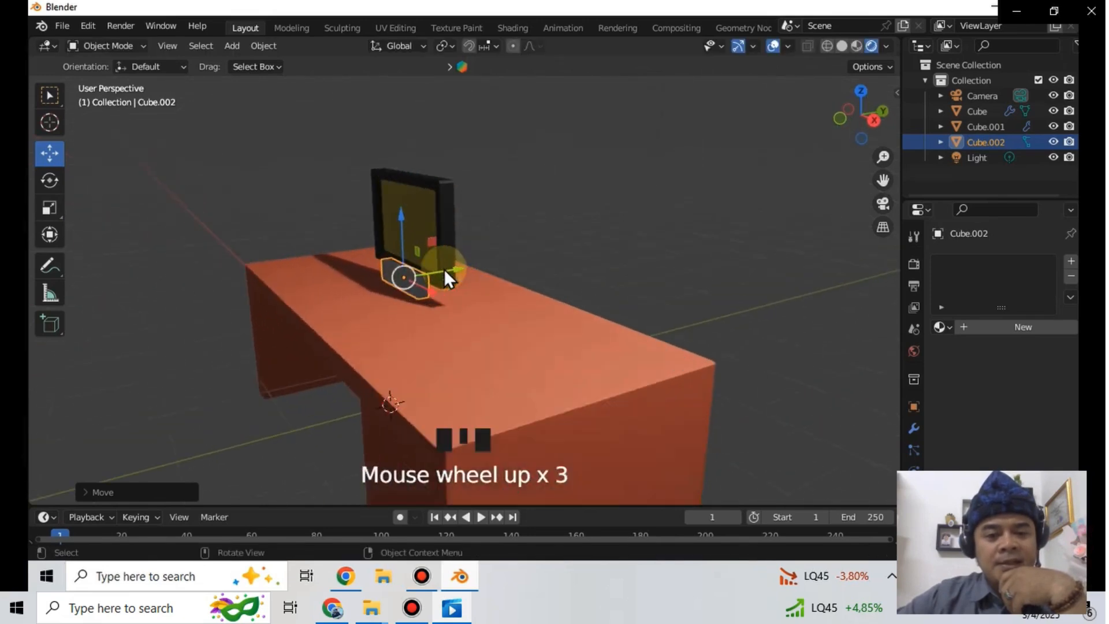
pyautogui.scroll(-1, 443, 269)
pyautogui.scroll(4, 444, 269)
pyautogui.moveTo(343, 261); pyautogui.dragTo(407, 263)
pyautogui.moveTo(485, 308); pyautogui.dragTo(445, 315, button='middle')
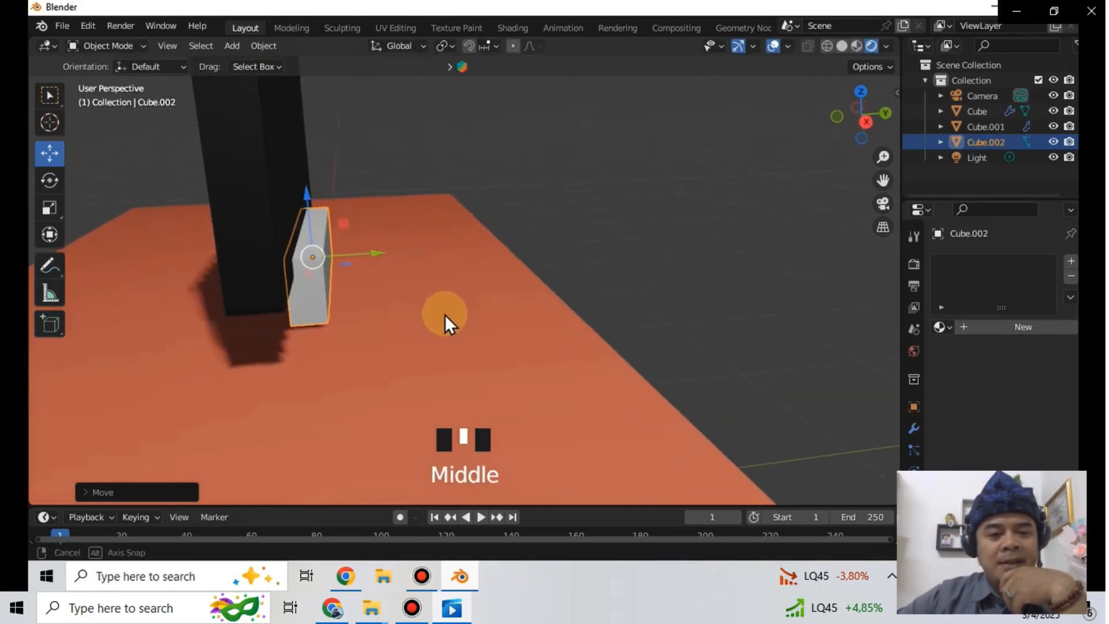
pyautogui.moveTo(377, 251); pyautogui.dragTo(332, 305)
pyautogui.moveTo(332, 304)
pyautogui.mouseDown(button='middle')
pyautogui.moveTo(358, 308)
pyautogui.moveTo(338, 293)
pyautogui.mouseUp(button='middle')
pyautogui.scroll(-2, 339, 293)
pyautogui.moveTo(384, 256); pyautogui.dragTo(393, 258)
# - Examine the small stand block's position under the monitor from the front, up close and from farther away
pyautogui.moveTo(253, 240); pyautogui.dragTo(362, 264, button='middle')
pyautogui.moveTo(354, 365); pyautogui.dragTo(387, 297, button='middle')
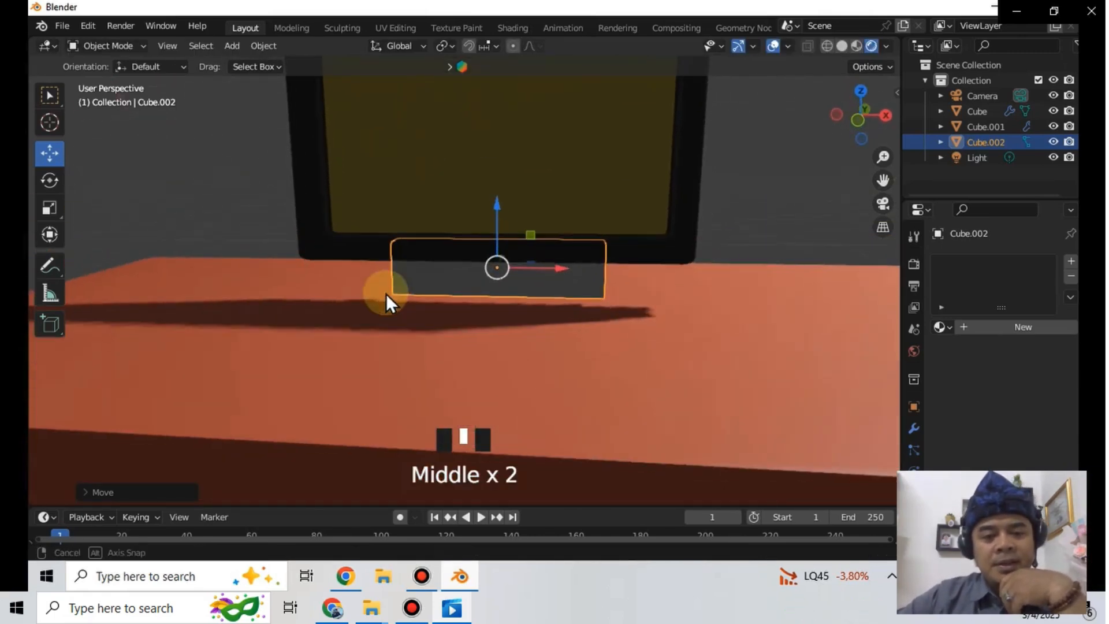
pyautogui.click(560, 269)
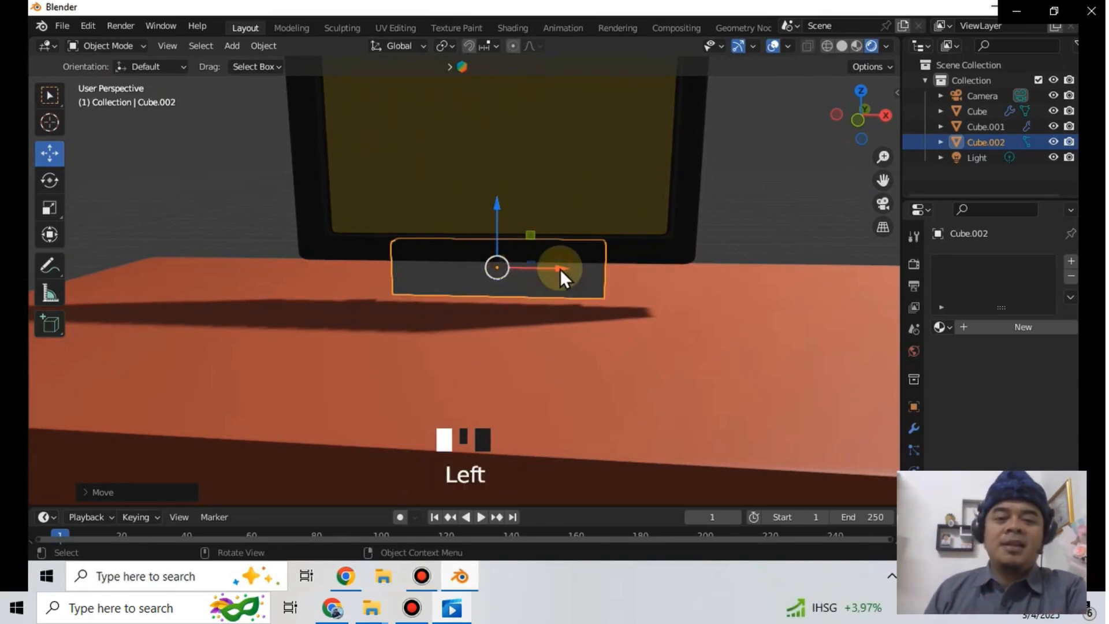
pyautogui.click(584, 310)
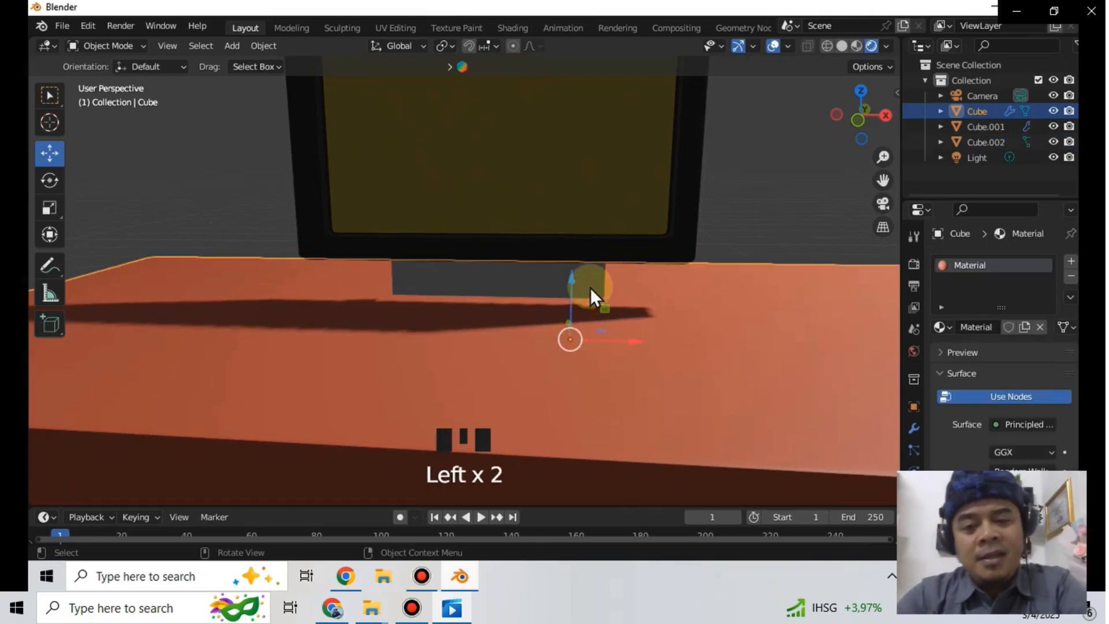
pyautogui.click(484, 280)
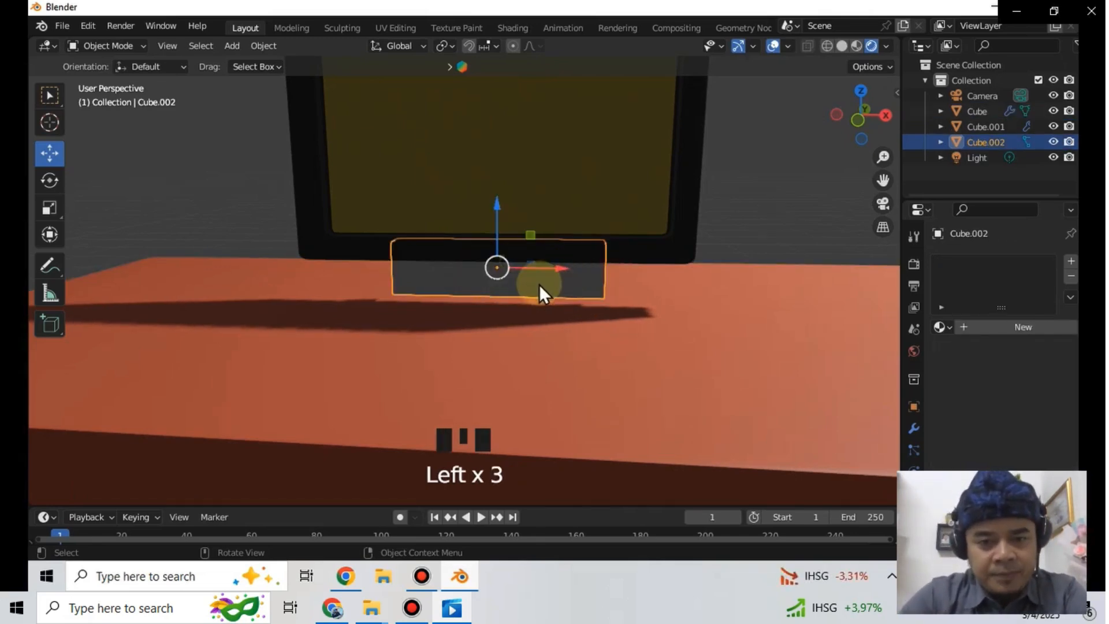
pyautogui.click(663, 311)
pyautogui.scroll(2, 663, 312)
pyautogui.scroll(-1, 663, 312)
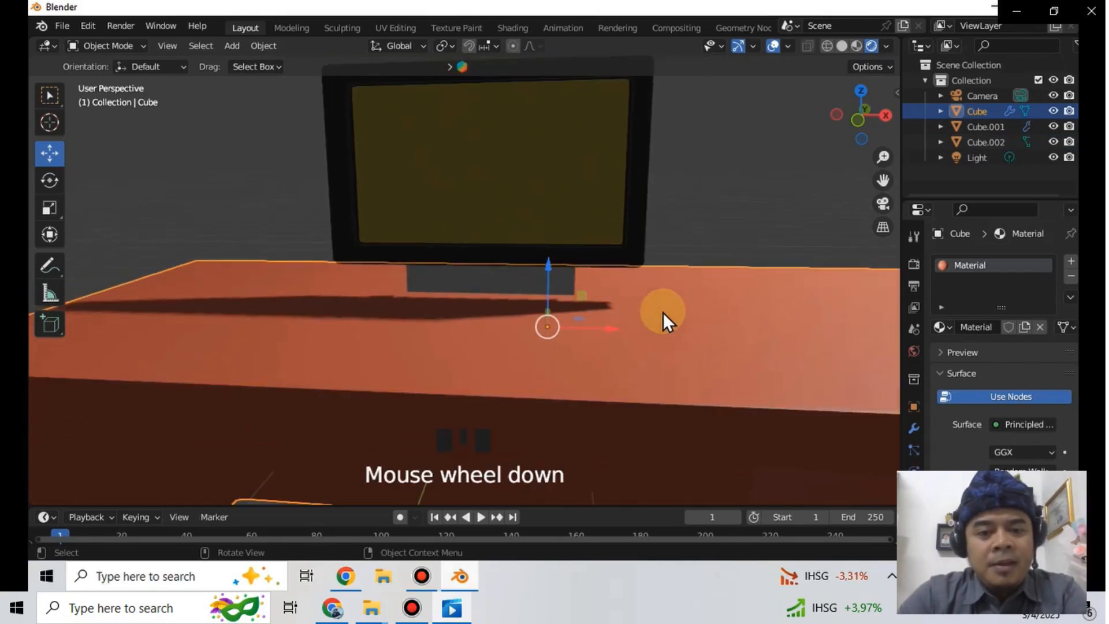
pyautogui.scroll(-1, 622, 315)
pyautogui.moveTo(652, 319); pyautogui.dragTo(671, 210, button='middle')
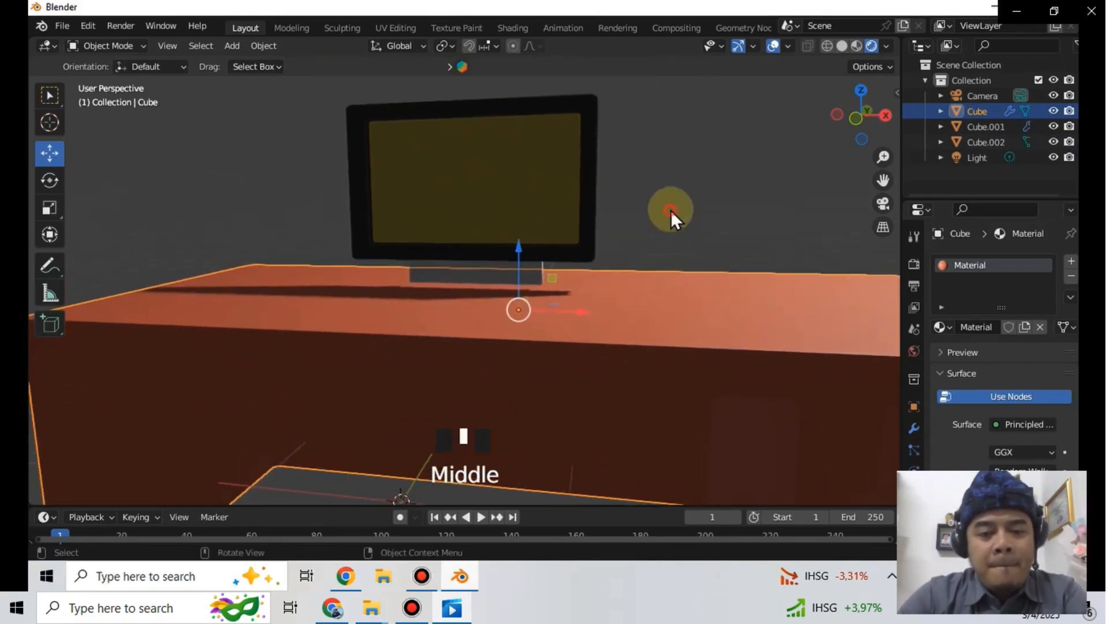
pyautogui.scroll(-2, 659, 306)
pyautogui.moveTo(660, 307); pyautogui.dragTo(577, 331, button='middle')
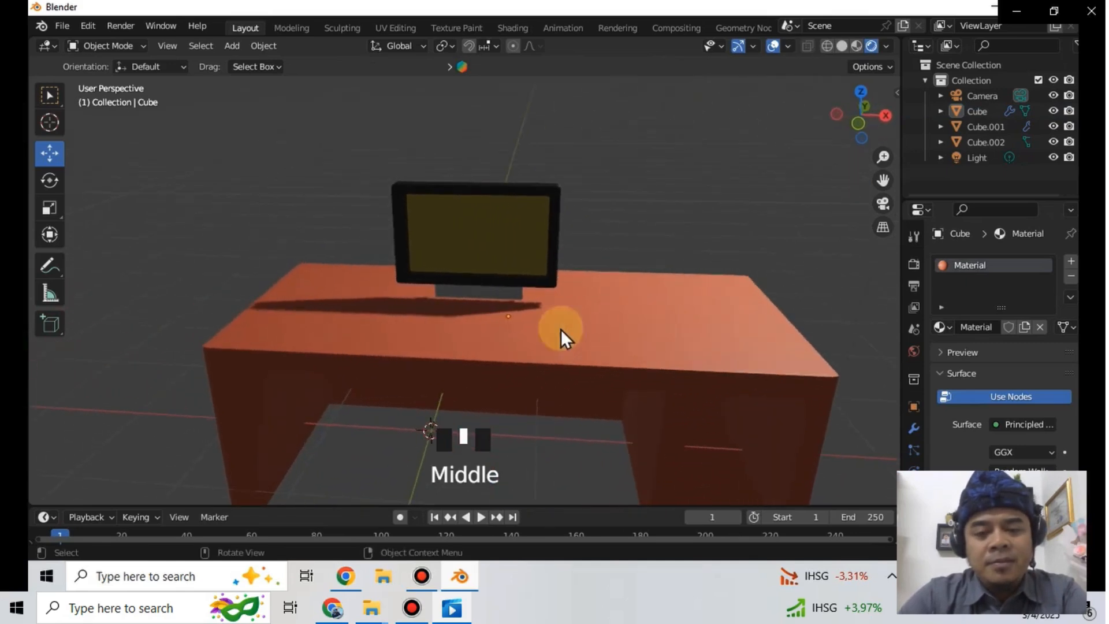
# - Duplicate the stand block below the monitor and lower the copy along Z toward the tabletop
pyautogui.click(494, 296)
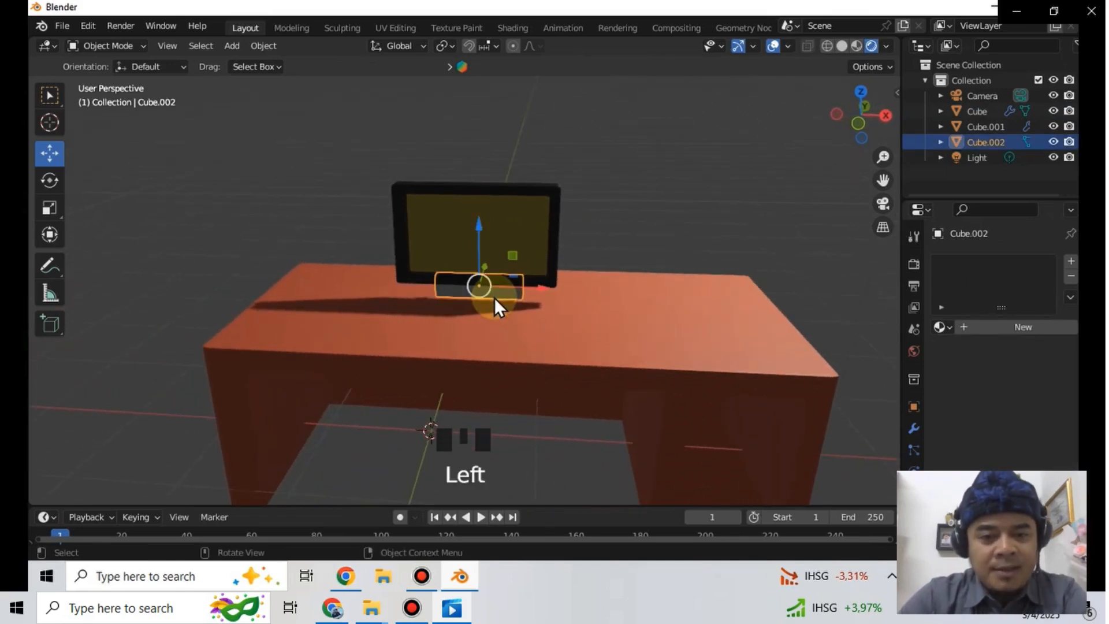
pyautogui.hotkey('shift', 'd')
pyautogui.moveTo(477, 227); pyautogui.dragTo(477, 246)
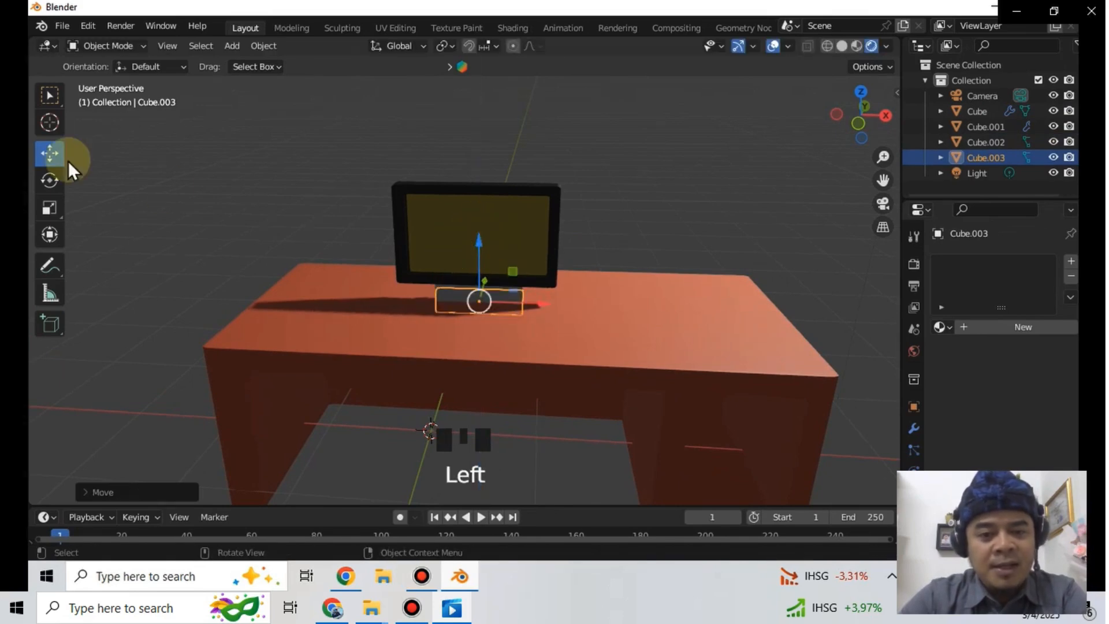
# - Widen the duplicated block along X so it extends past both ends of the upper stand block, then deselect it
pyautogui.click(54, 209)
pyautogui.moveTo(538, 302); pyautogui.dragTo(560, 307)
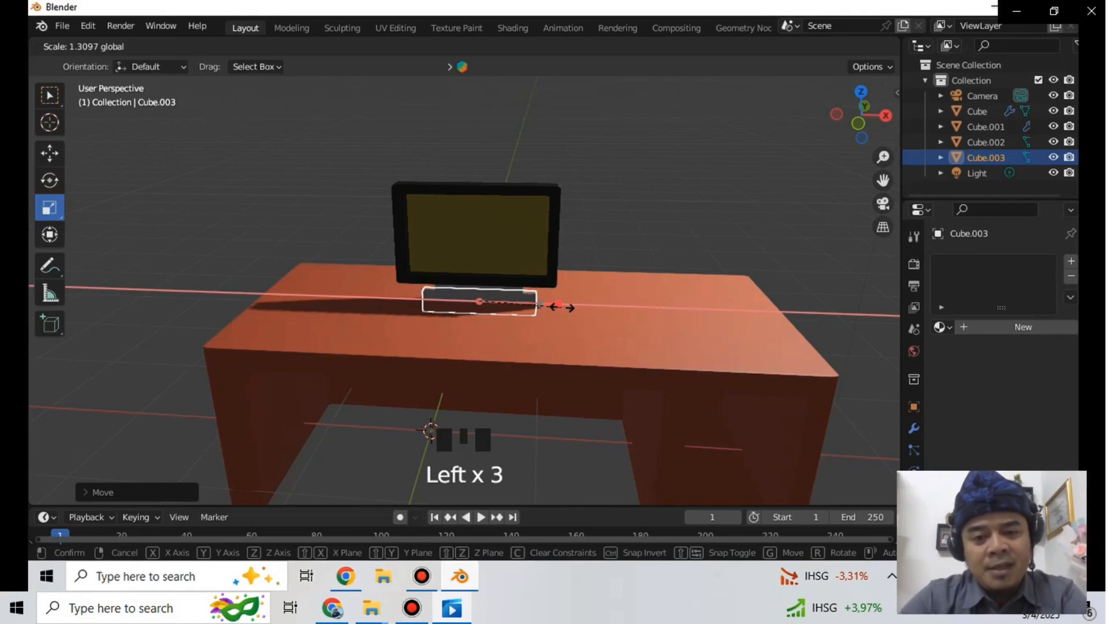
pyautogui.moveTo(560, 308); pyautogui.dragTo(562, 307)
pyautogui.click(602, 311)
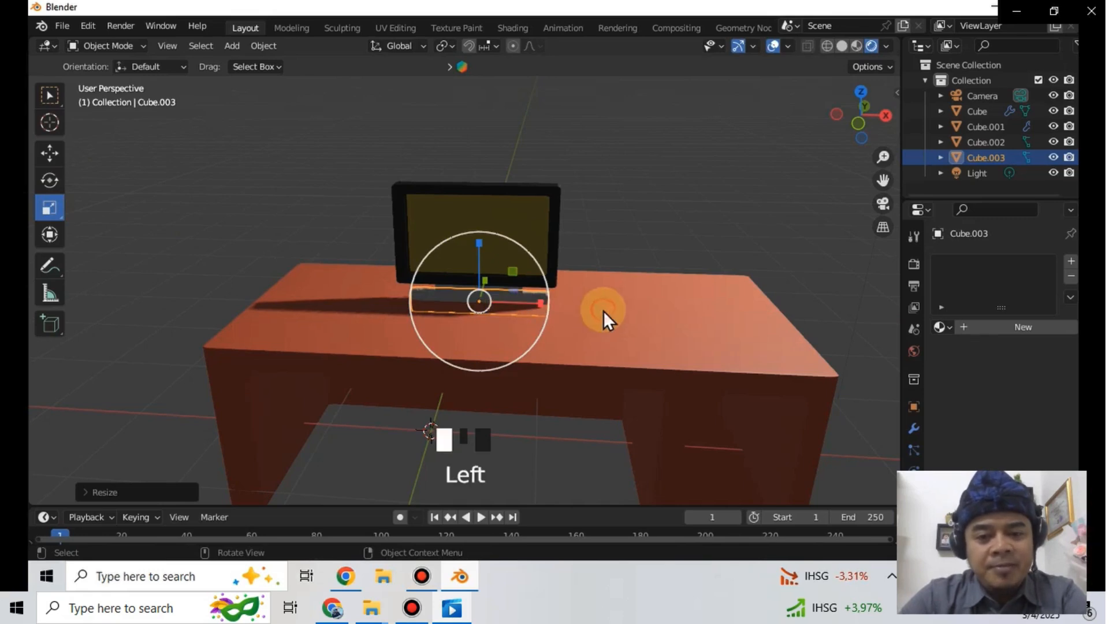
pyautogui.click(632, 223)
# - Add a cube and scale it down along X, Y and Z into a narrow upright box
pyautogui.moveTo(714, 338)
pyautogui.mouseDown(button='middle')
pyautogui.moveTo(644, 292)
pyautogui.moveTo(622, 315)
pyautogui.moveTo(663, 343)
pyautogui.moveTo(726, 345)
pyautogui.moveTo(712, 334)
pyautogui.mouseUp(button='middle')
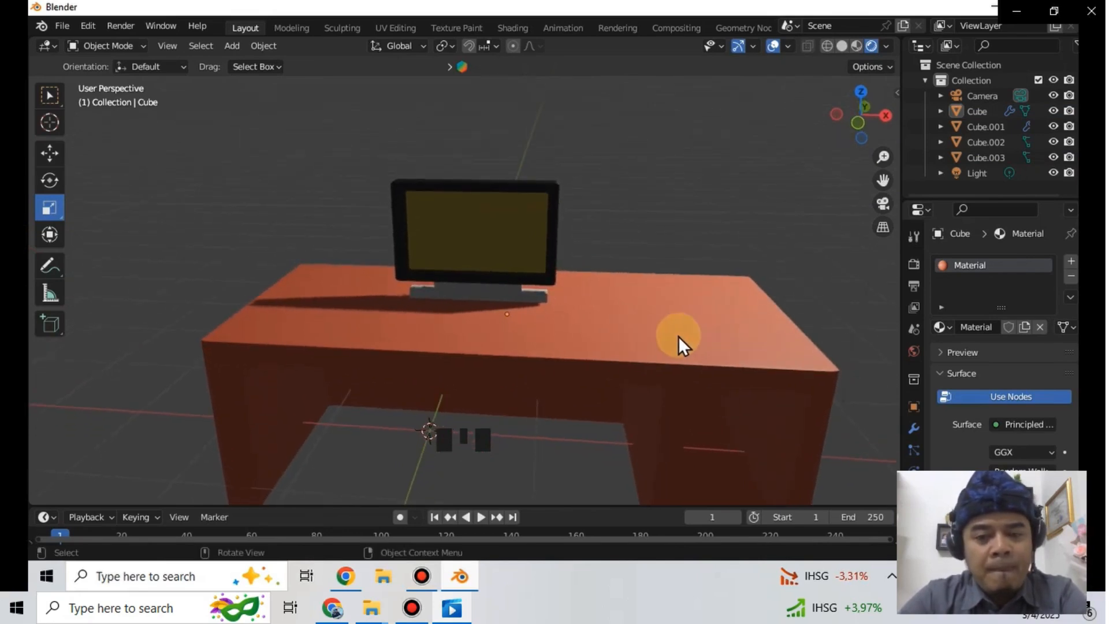
pyautogui.moveTo(752, 411); pyautogui.dragTo(719, 380, button='middle')
pyautogui.scroll(-2, 745, 398)
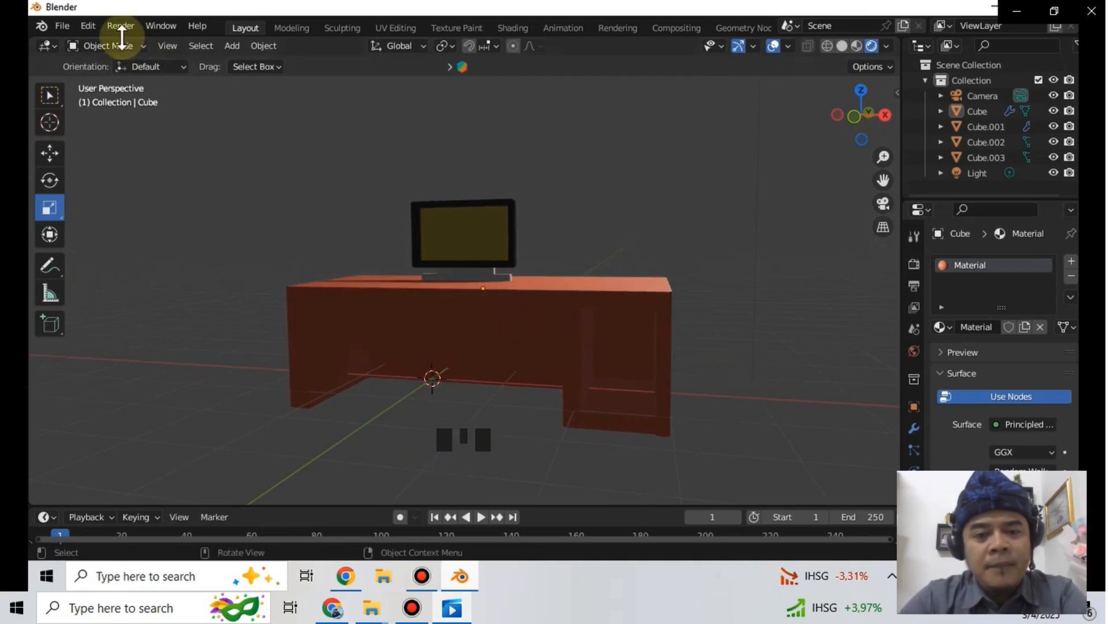
pyautogui.hotkey('shift', 'a')
pyautogui.moveTo(431, 244)
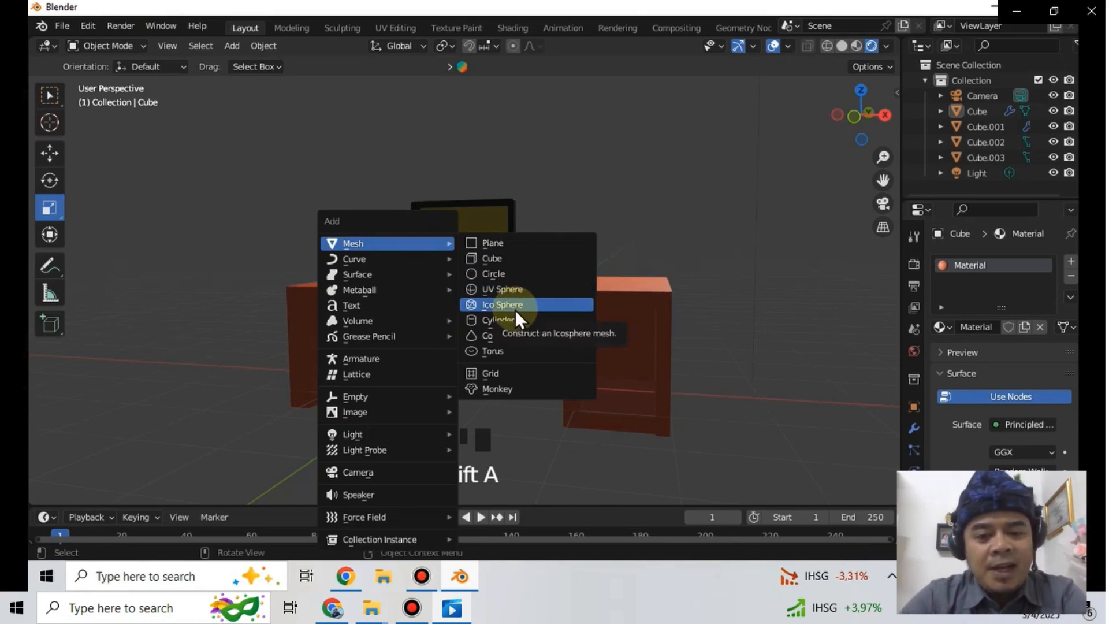
pyautogui.click(509, 259)
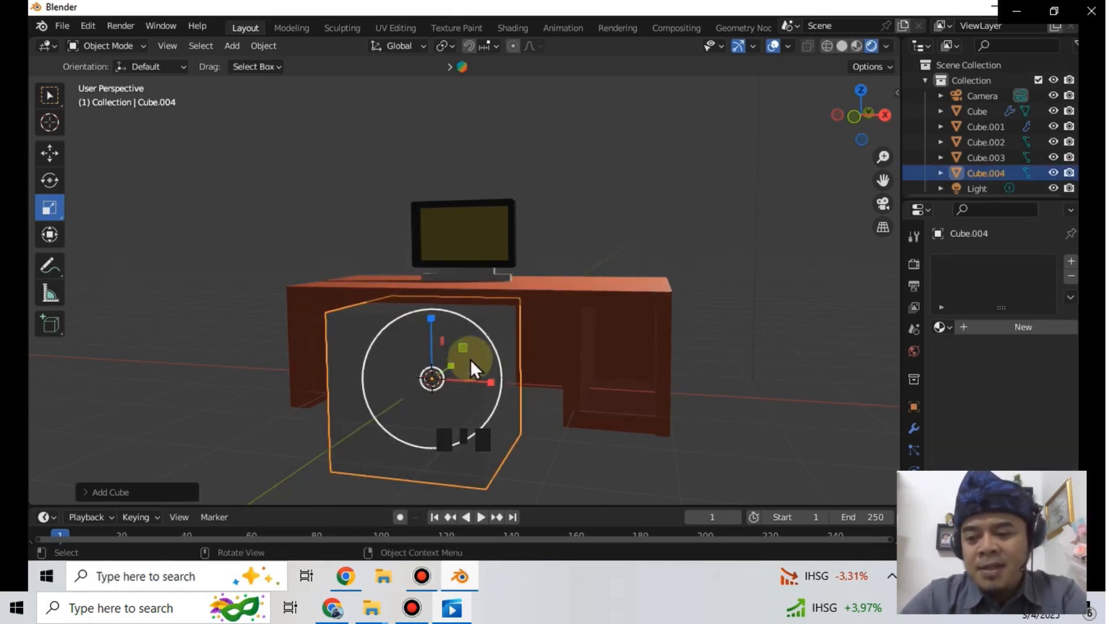
pyautogui.moveTo(494, 383); pyautogui.dragTo(462, 382)
pyautogui.moveTo(482, 446); pyautogui.dragTo(508, 434, button='middle')
pyautogui.moveTo(455, 366); pyautogui.dragTo(442, 369)
pyautogui.moveTo(416, 318); pyautogui.dragTo(414, 326)
pyautogui.moveTo(349, 339); pyautogui.dragTo(506, 381, button='middle')
pyautogui.moveTo(506, 381); pyautogui.dragTo(501, 384)
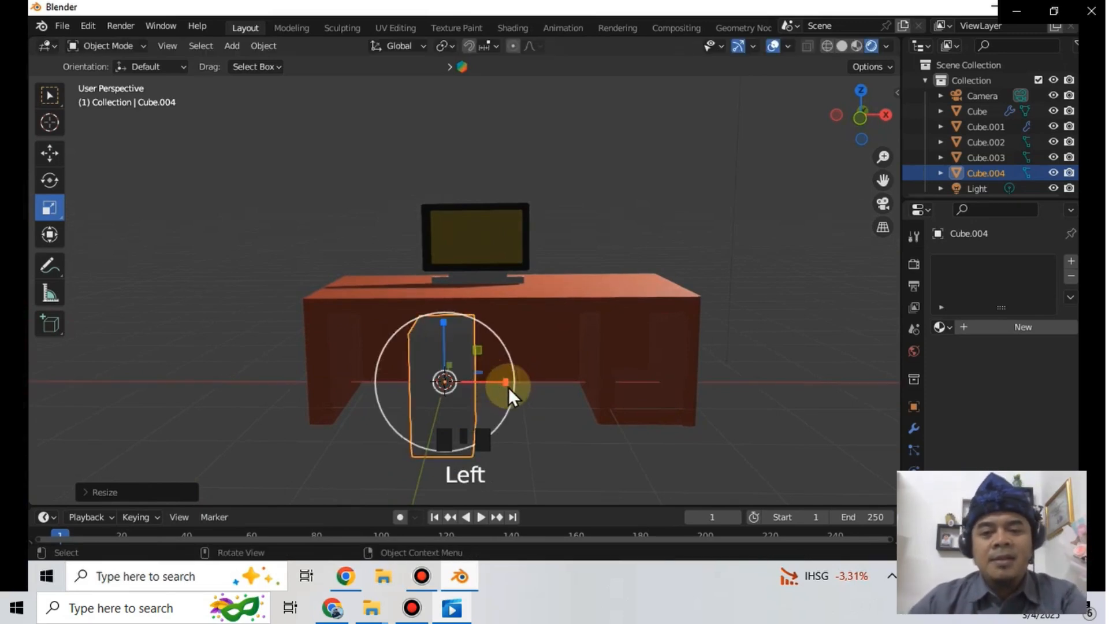
# - Move the upright box along X to the desk's right-hand compartment
pyautogui.click(50, 151)
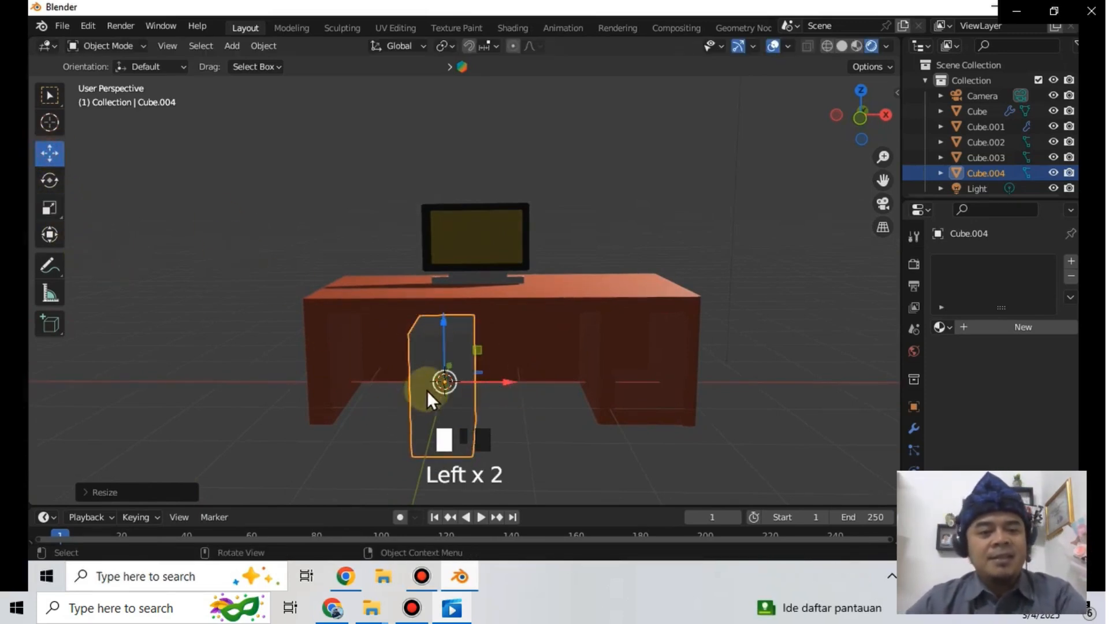
pyautogui.click(509, 381)
pyautogui.moveTo(511, 383); pyautogui.dragTo(745, 432)
pyautogui.moveTo(751, 436); pyautogui.dragTo(690, 418, button='middle')
pyautogui.moveTo(684, 393); pyautogui.dragTo(627, 433)
# - Reduce the box's height and adjust its width along X to fit the desk's right-hand compartment
pyautogui.click(52, 207)
pyautogui.moveTo(627, 433); pyautogui.dragTo(626, 323, button='middle')
pyautogui.moveTo(622, 313); pyautogui.dragTo(620, 345)
pyautogui.moveTo(686, 373); pyautogui.dragTo(693, 374)
pyautogui.moveTo(618, 313); pyautogui.dragTo(616, 307)
# - Shift the box slightly along X and raise it about 0.5 m along Z to center it in the compartment
pyautogui.click(49, 153)
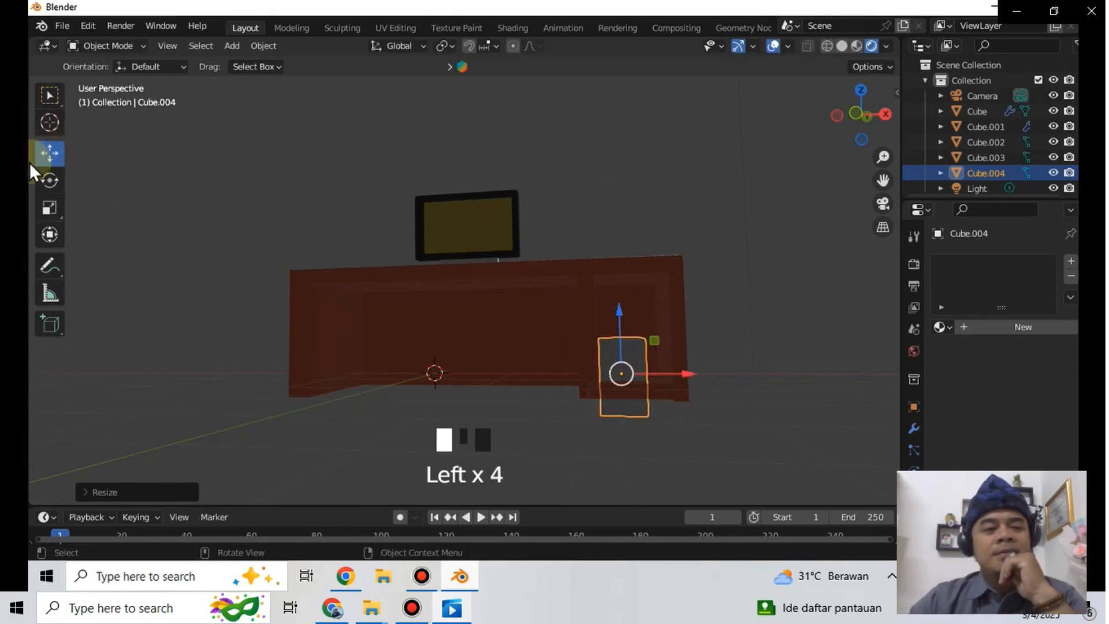
pyautogui.moveTo(687, 373); pyautogui.dragTo(702, 374)
pyautogui.moveTo(629, 309); pyautogui.dragTo(628, 310)
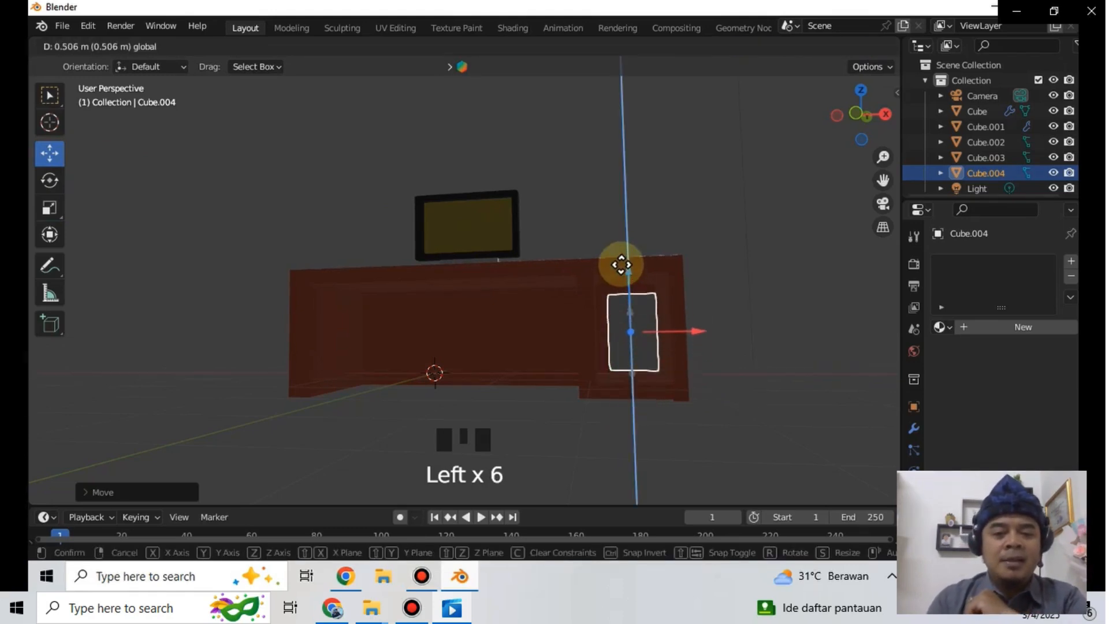
pyautogui.click(619, 266)
# - Shift the box along Y to seat it within the desk's compartment, then deselect it
pyautogui.moveTo(715, 330); pyautogui.dragTo(638, 379, button='middle')
pyautogui.moveTo(566, 380); pyautogui.dragTo(534, 391)
pyautogui.moveTo(556, 401); pyautogui.dragTo(716, 446, button='middle')
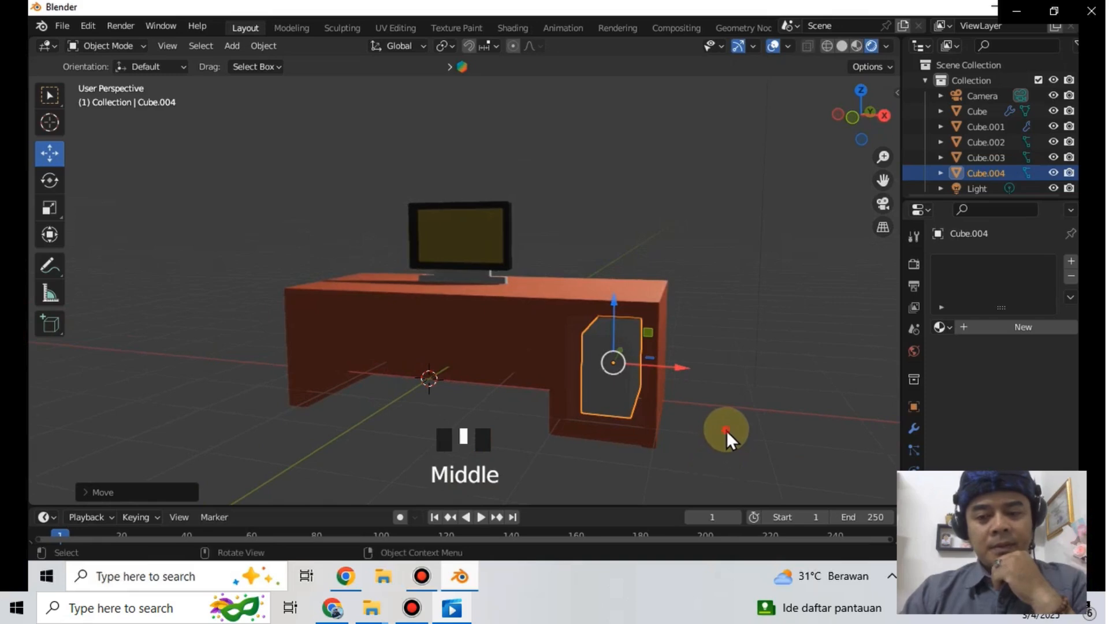
pyautogui.click(739, 347)
pyautogui.moveTo(727, 335); pyautogui.dragTo(757, 363, button='middle')
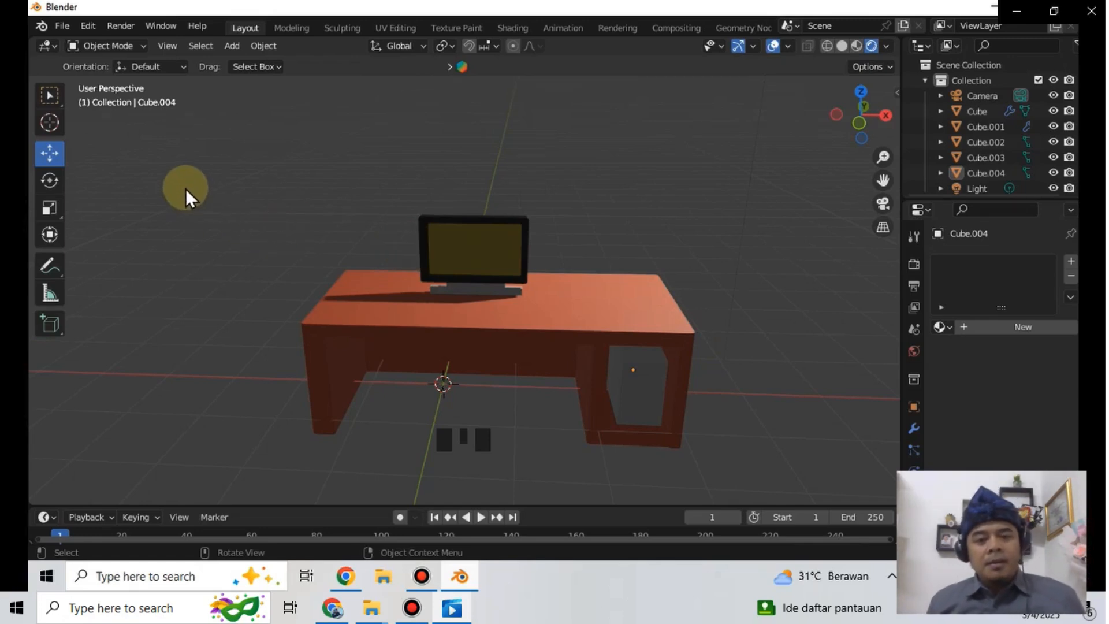
# - Add a UV sphere and raise it along Z to the height of the tabletop
pyautogui.hotkey('shift', 'a')
pyautogui.moveTo(185, 189)
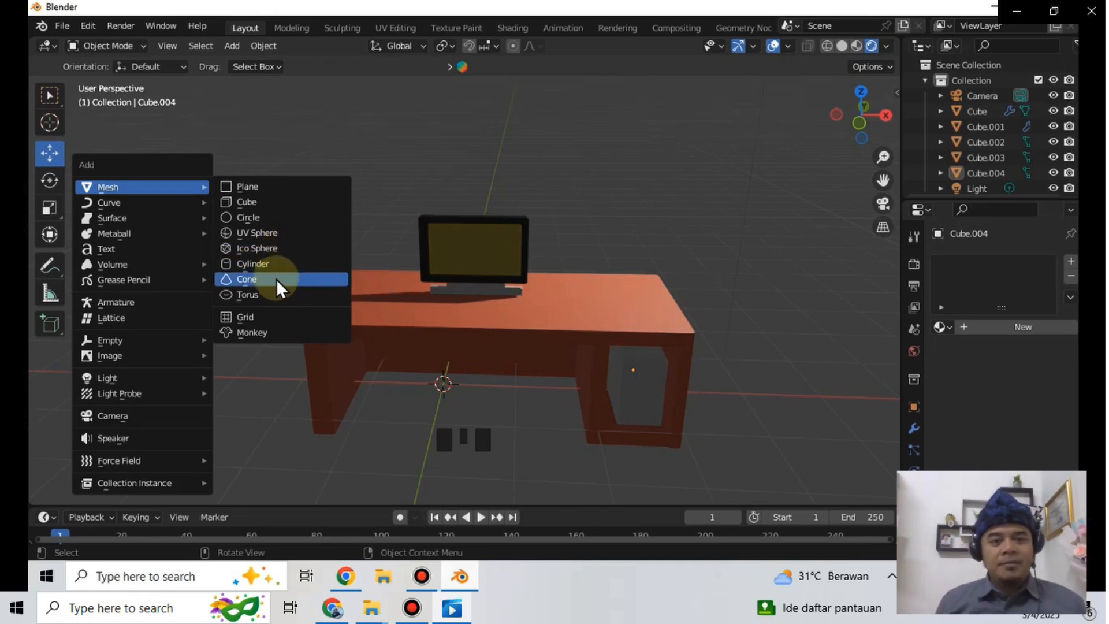
pyautogui.click(259, 233)
pyautogui.moveTo(591, 387); pyautogui.dragTo(410, 331, button='middle')
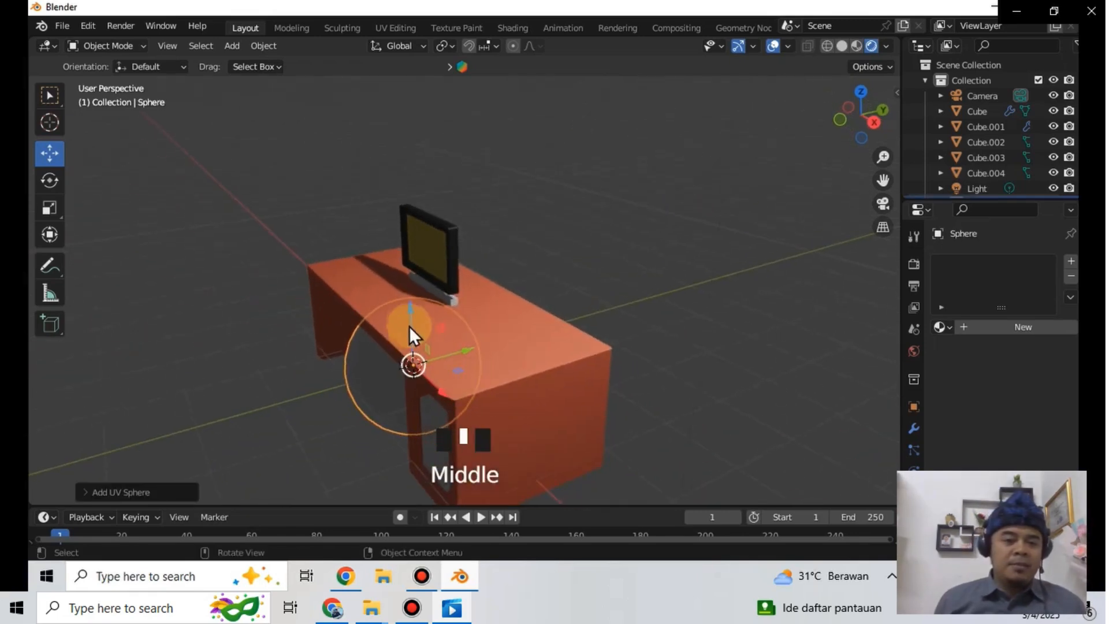
pyautogui.moveTo(414, 309); pyautogui.dragTo(385, 218)
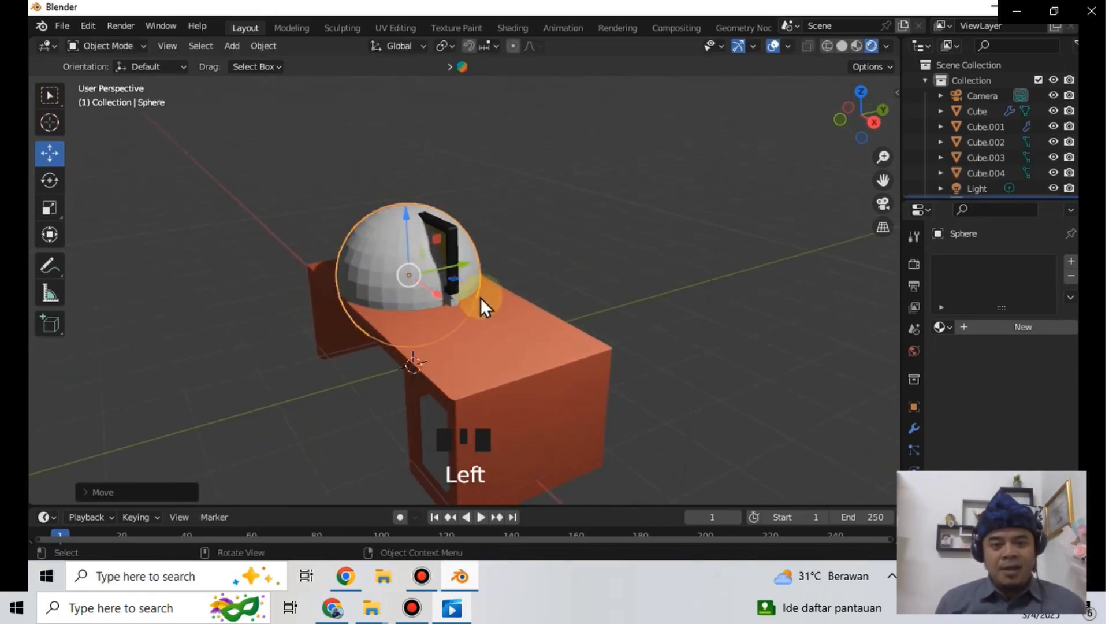
# - Move the sphere along X to the tabletop area right of the monitor
pyautogui.moveTo(351, 325); pyautogui.dragTo(463, 346, button='middle')
pyautogui.scroll(-2, 485, 321)
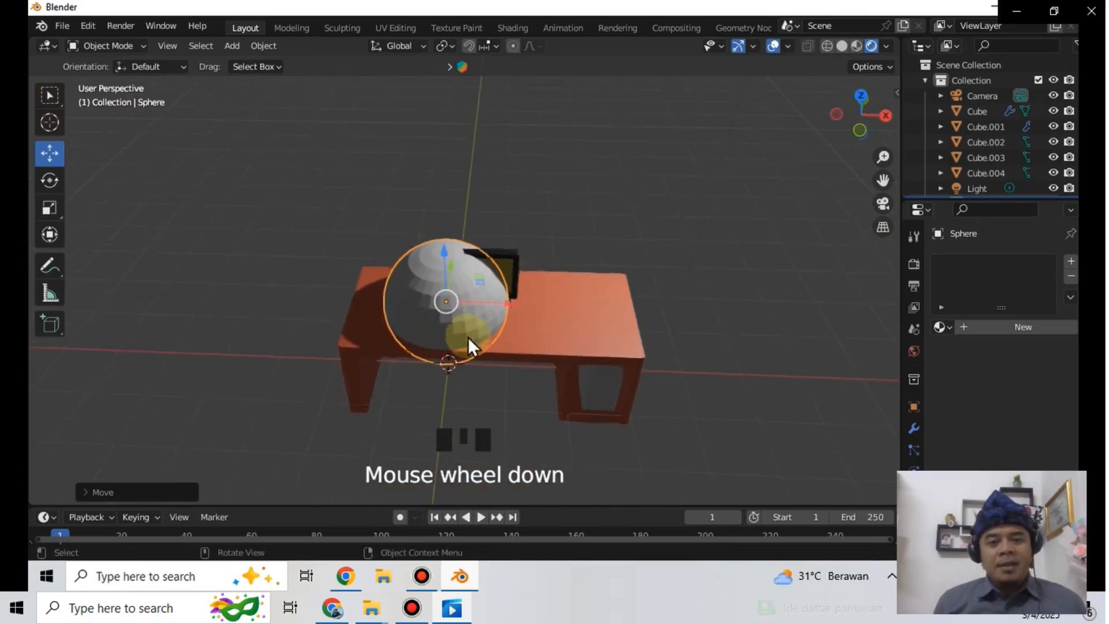
pyautogui.moveTo(504, 299); pyautogui.dragTo(615, 327)
pyautogui.scroll(1, 614, 327)
pyautogui.scroll(-1, 596, 323)
pyautogui.scroll(2, 347, 245)
# - Scale the sphere down into a small flattened computer-mouse shape, low along Z and elongated along Y
pyautogui.click(62, 200)
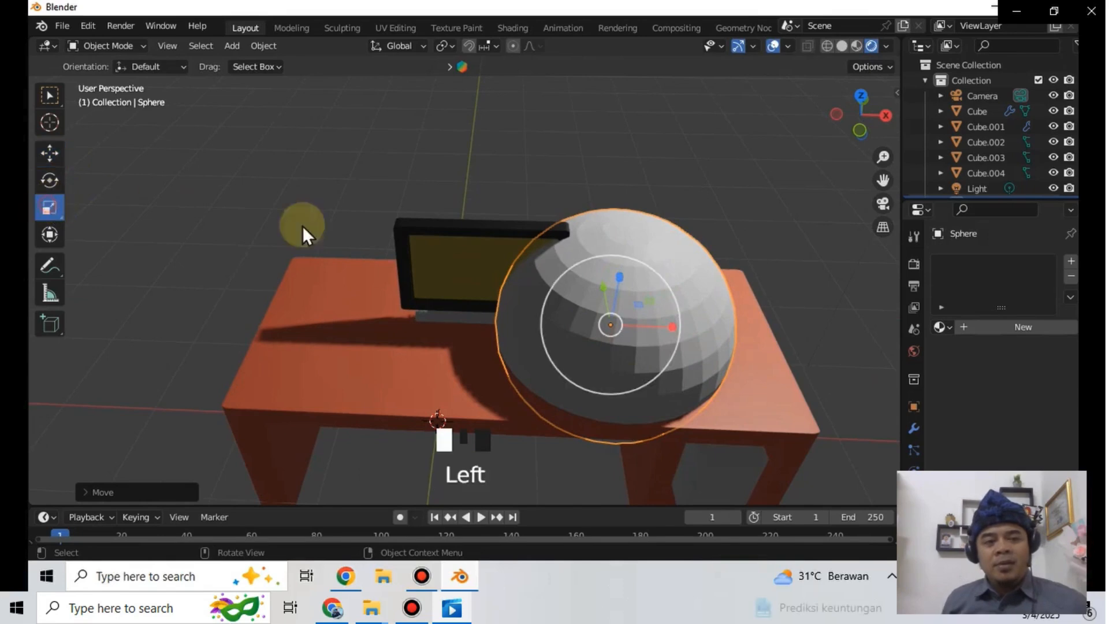
pyautogui.moveTo(672, 325); pyautogui.dragTo(605, 317)
pyautogui.scroll(2, 685, 334)
pyautogui.moveTo(705, 338); pyautogui.dragTo(663, 338)
pyautogui.moveTo(655, 292); pyautogui.dragTo(638, 319)
pyautogui.moveTo(719, 359); pyautogui.dragTo(615, 296, button='middle')
pyautogui.moveTo(478, 217); pyautogui.dragTo(478, 242)
pyautogui.moveTo(400, 273); pyautogui.dragTo(577, 361, button='middle')
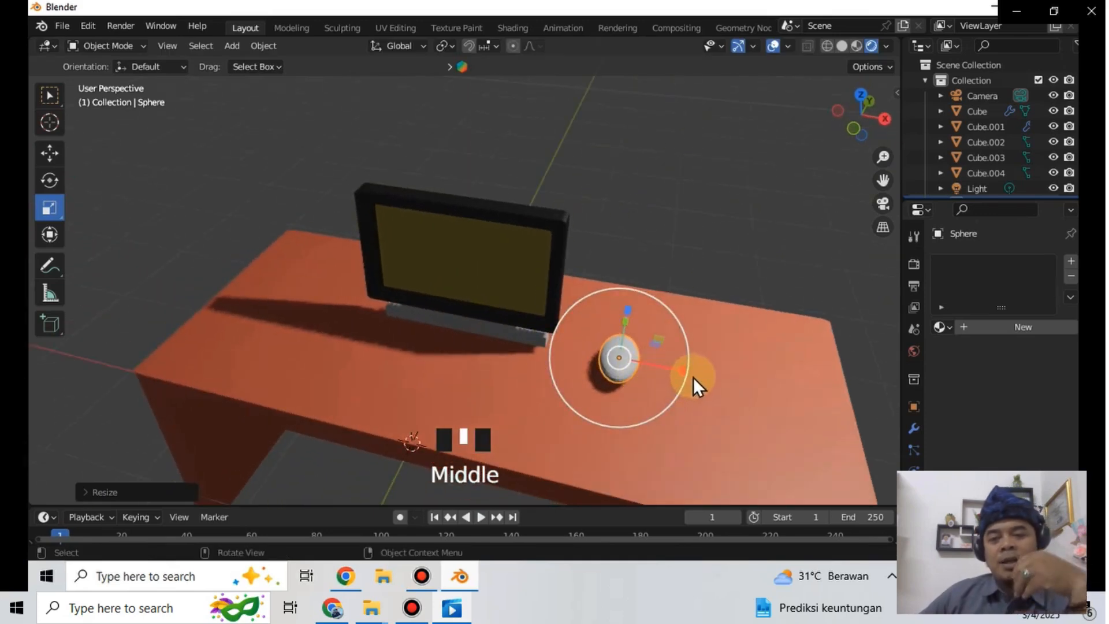
# - Move the flattened sphere along X closer to the monitor and lower it onto the tabletop
pyautogui.click(50, 157)
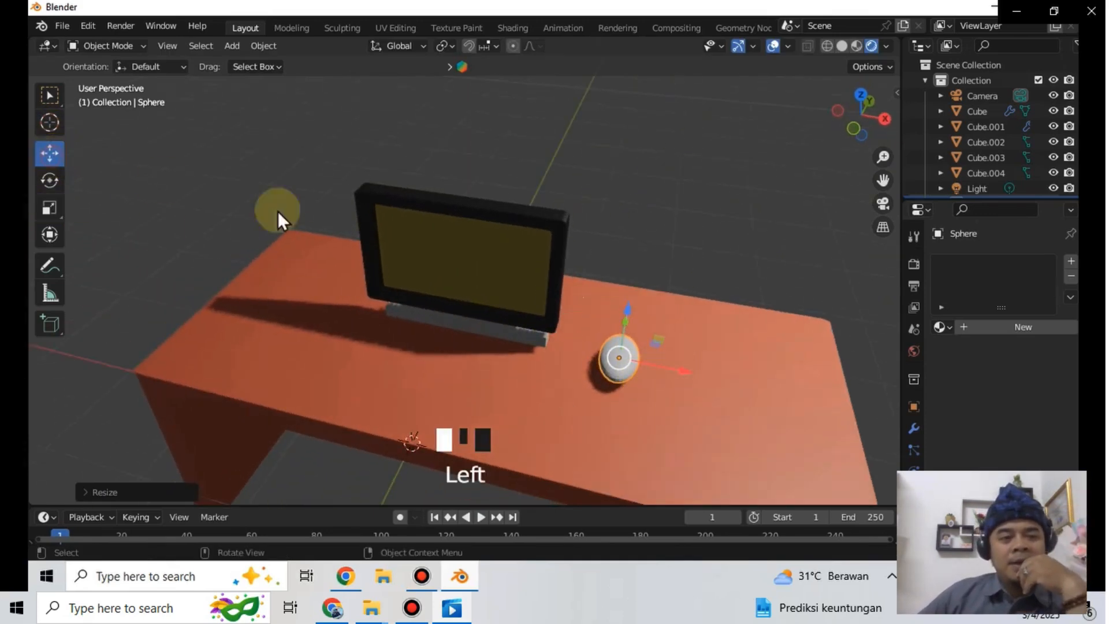
pyautogui.moveTo(688, 371); pyautogui.dragTo(650, 370)
pyautogui.moveTo(606, 307); pyautogui.dragTo(600, 325)
pyautogui.moveTo(668, 389); pyautogui.dragTo(565, 346, button='middle')
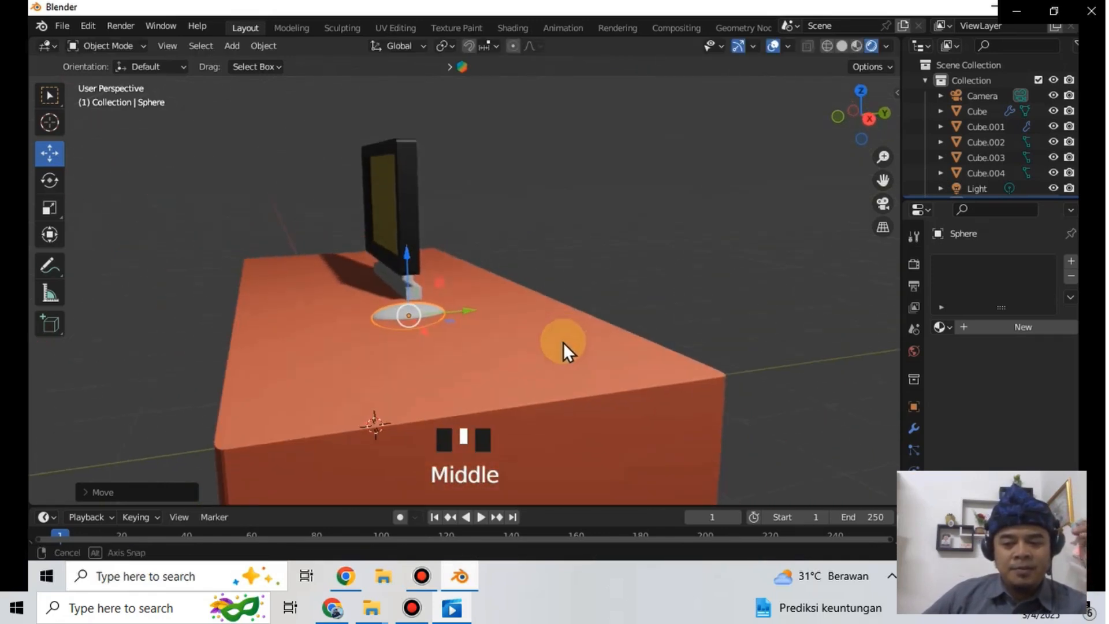
# - Fine-tune the flattened sphere's height and shift it slightly along Y toward the desk's front, then deselect it
pyautogui.moveTo(409, 254); pyautogui.dragTo(406, 249)
pyautogui.moveTo(458, 305); pyautogui.dragTo(451, 299)
pyautogui.moveTo(396, 247); pyautogui.dragTo(395, 245)
pyautogui.moveTo(310, 265); pyautogui.dragTo(413, 341, button='middle')
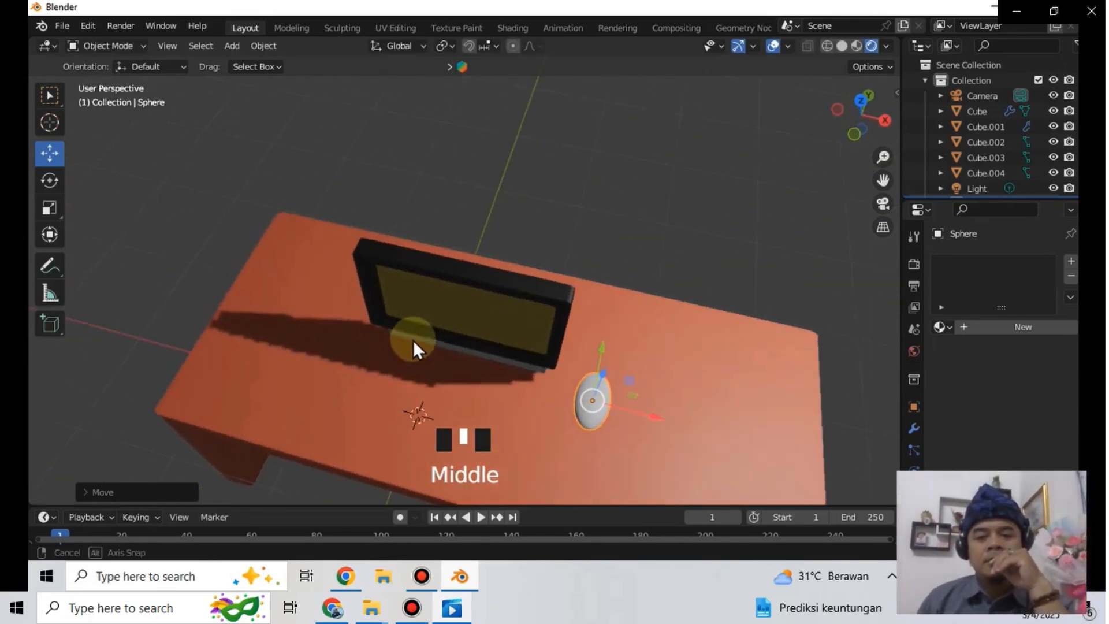
pyautogui.moveTo(716, 433); pyautogui.dragTo(729, 375, button='middle')
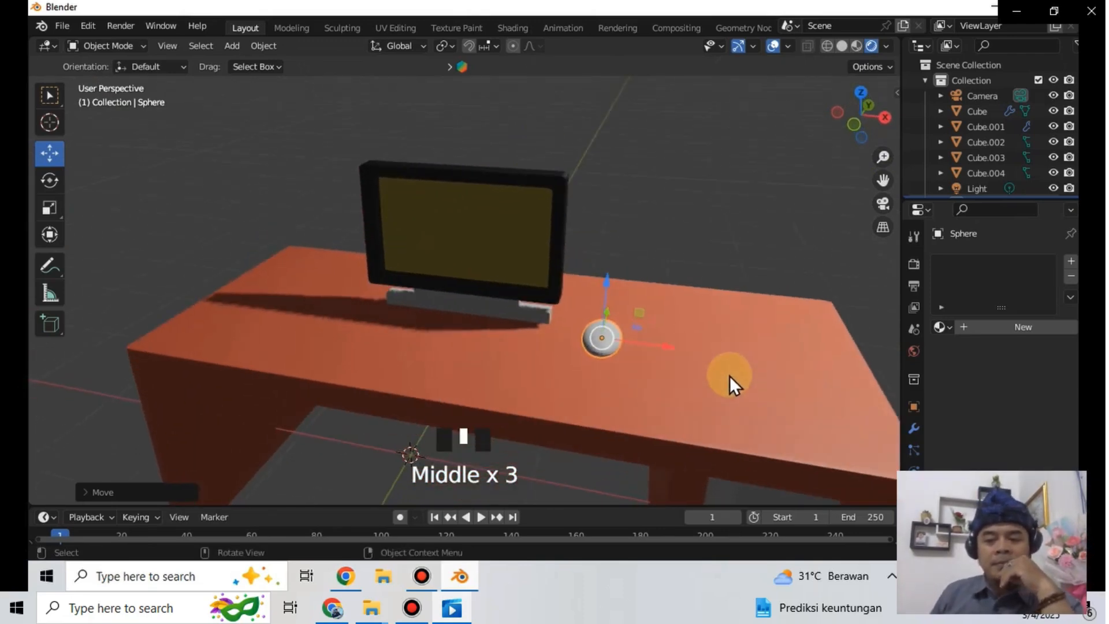
pyautogui.click(729, 377)
pyautogui.click(745, 207)
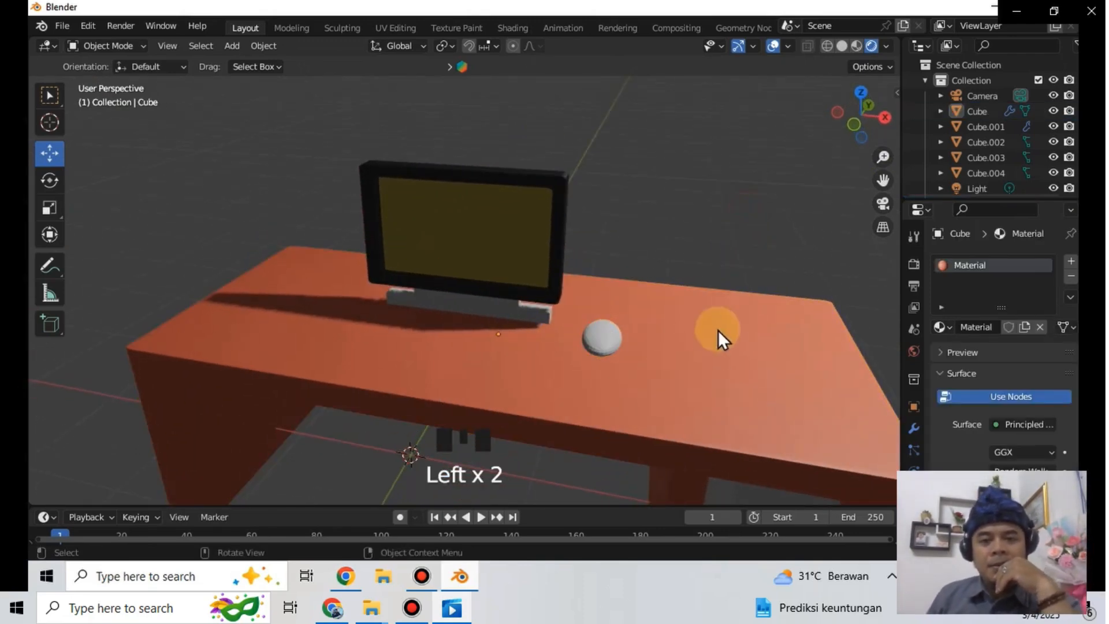
# - Try to apply Shade Smooth to the flattened sphere on the desk
pyautogui.moveTo(714, 349); pyautogui.dragTo(725, 355, button='middle')
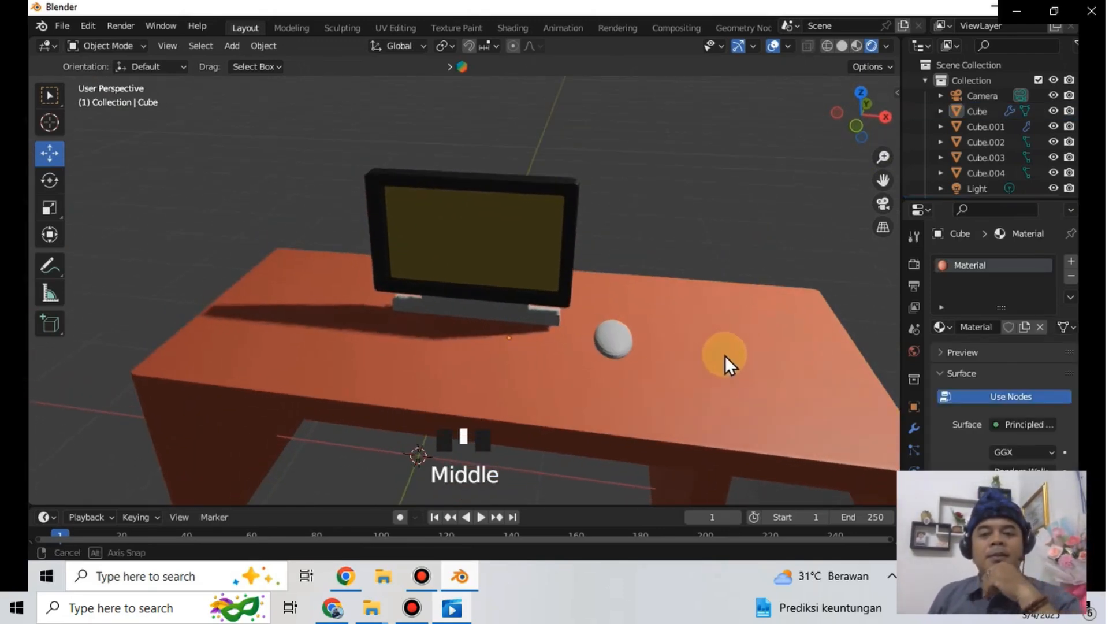
pyautogui.rightClick(622, 338)
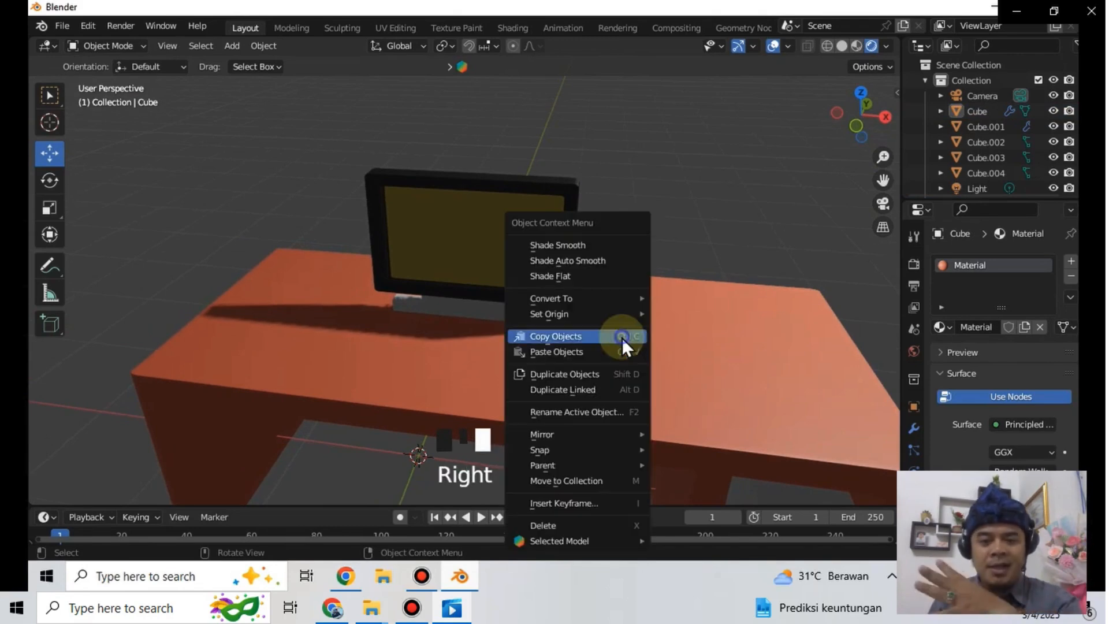
pyautogui.click(568, 249)
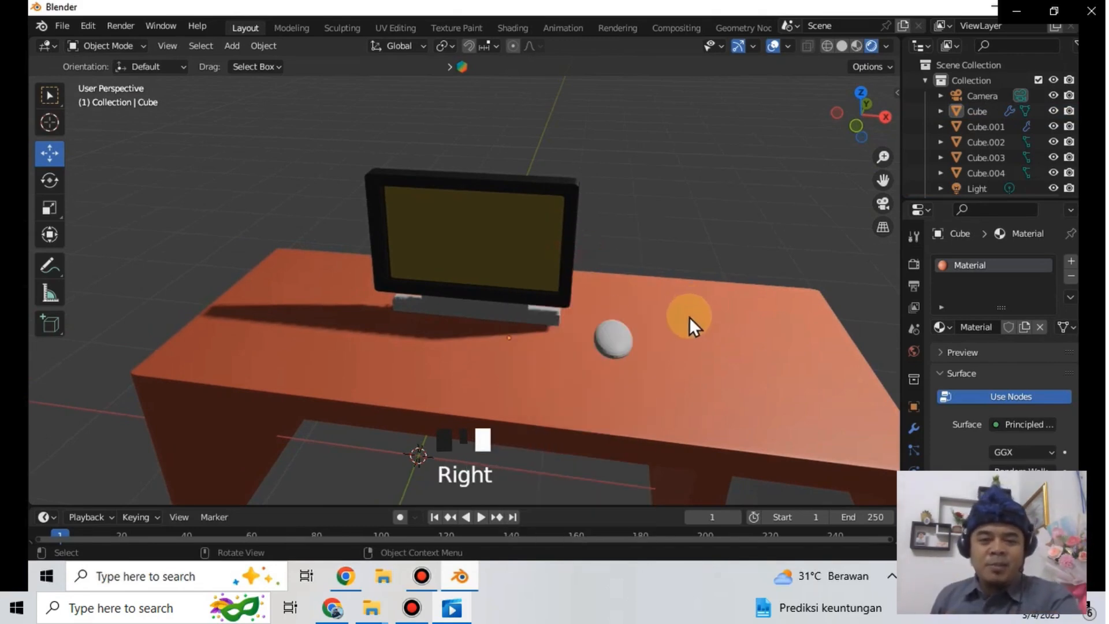
# - Add a cube mesh, raise it above the tabletop and move it along Y in front of the monitor
pyautogui.click(670, 349)
pyautogui.click(684, 217)
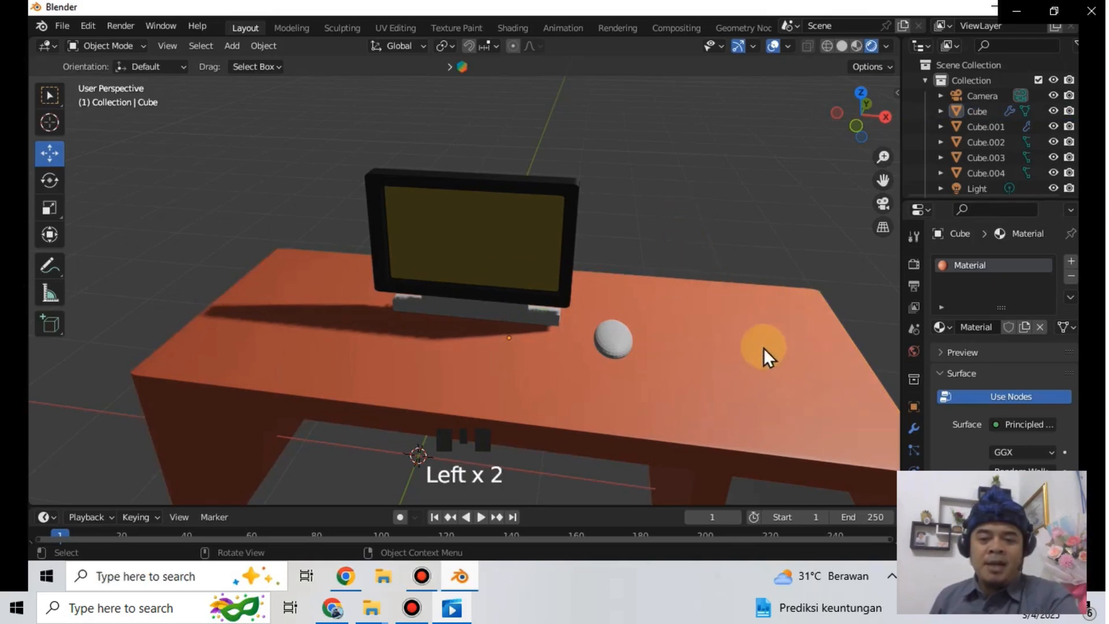
pyautogui.scroll(-1, 739, 319)
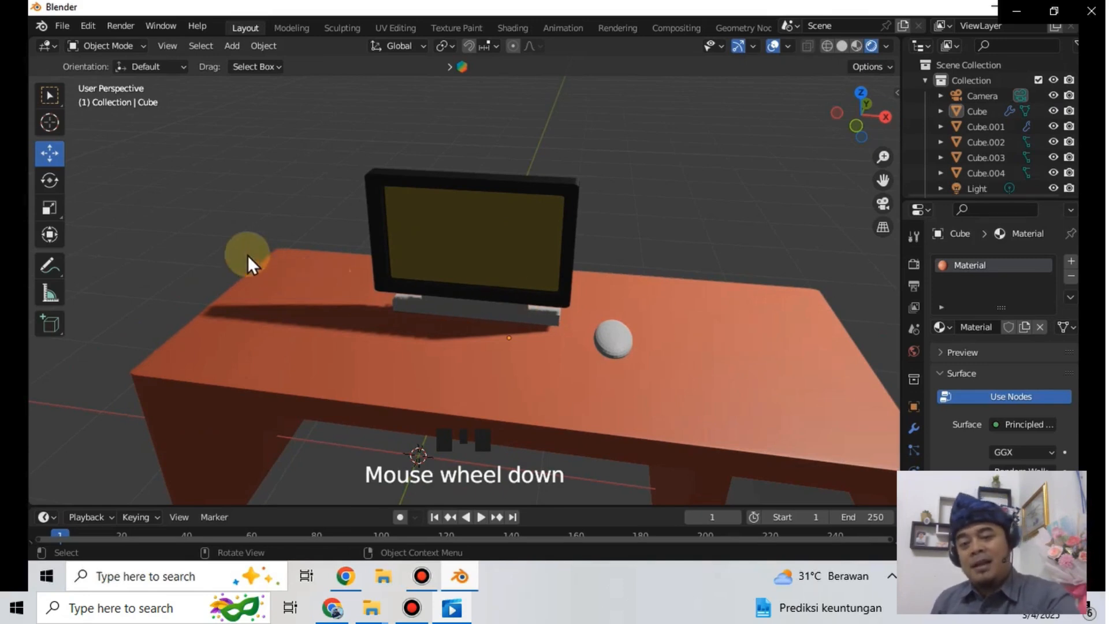
pyautogui.click(236, 217)
pyautogui.scroll(-1, 235, 217)
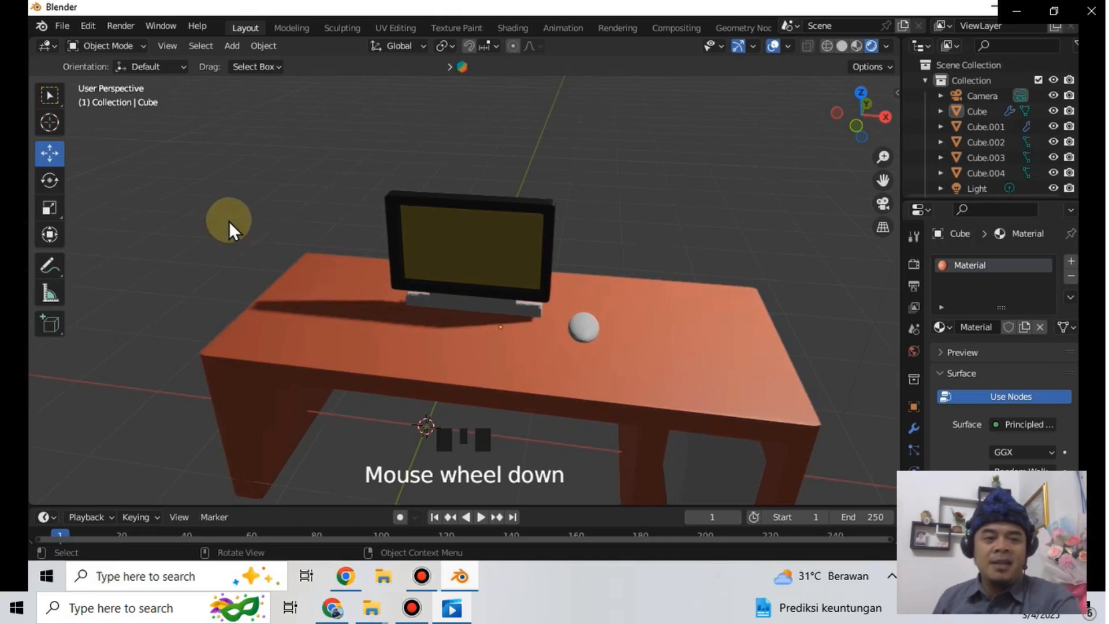
pyautogui.hotkey('shift', 'a')
pyautogui.moveTo(229, 221)
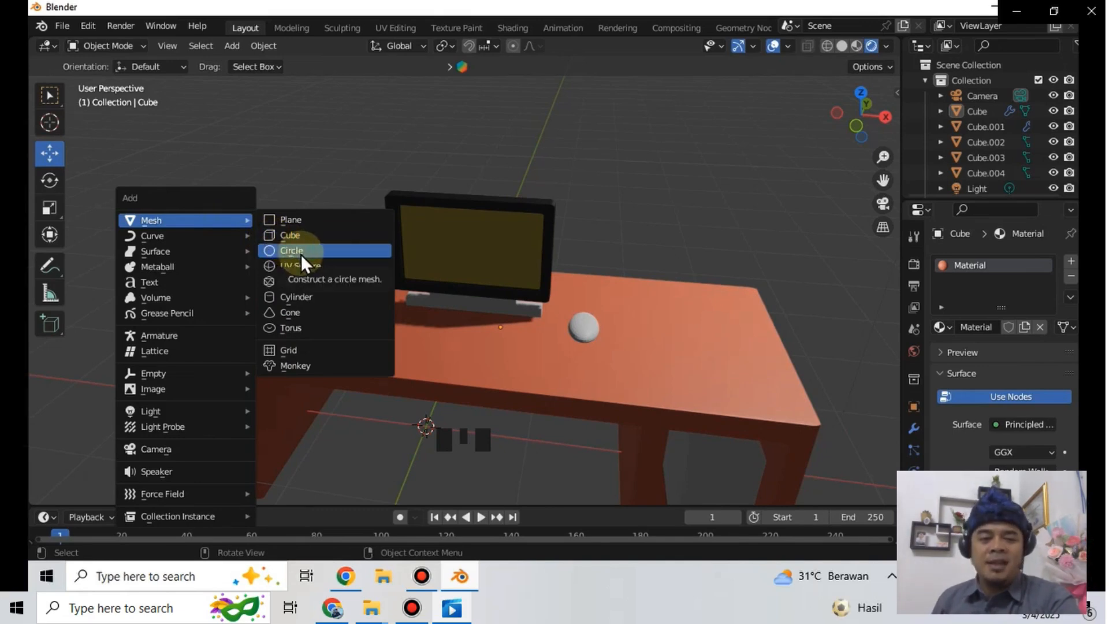
pyautogui.click(306, 237)
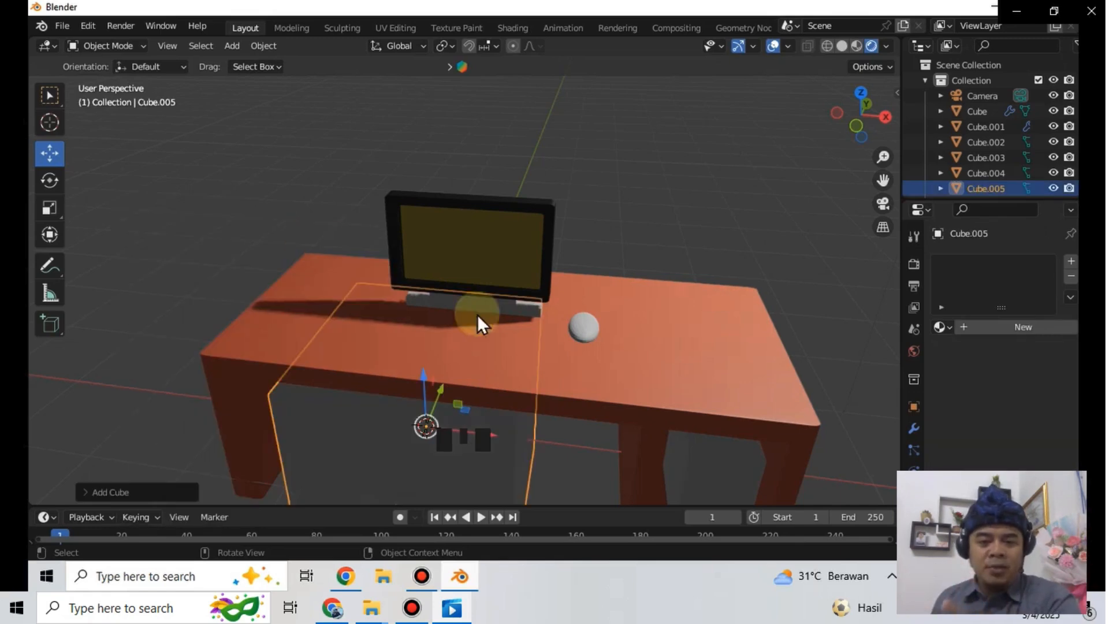
pyautogui.scroll(-2, 476, 323)
pyautogui.moveTo(431, 349); pyautogui.dragTo(420, 225)
pyautogui.moveTo(676, 313); pyautogui.dragTo(486, 281, button='middle')
pyautogui.moveTo(463, 252); pyautogui.dragTo(372, 267)
# - Flatten the new cube along Z and shorten it along X into a rough keyboard block
pyautogui.click(50, 209)
pyautogui.moveTo(359, 219); pyautogui.dragTo(367, 270)
pyautogui.moveTo(276, 230); pyautogui.dragTo(470, 288, button='middle')
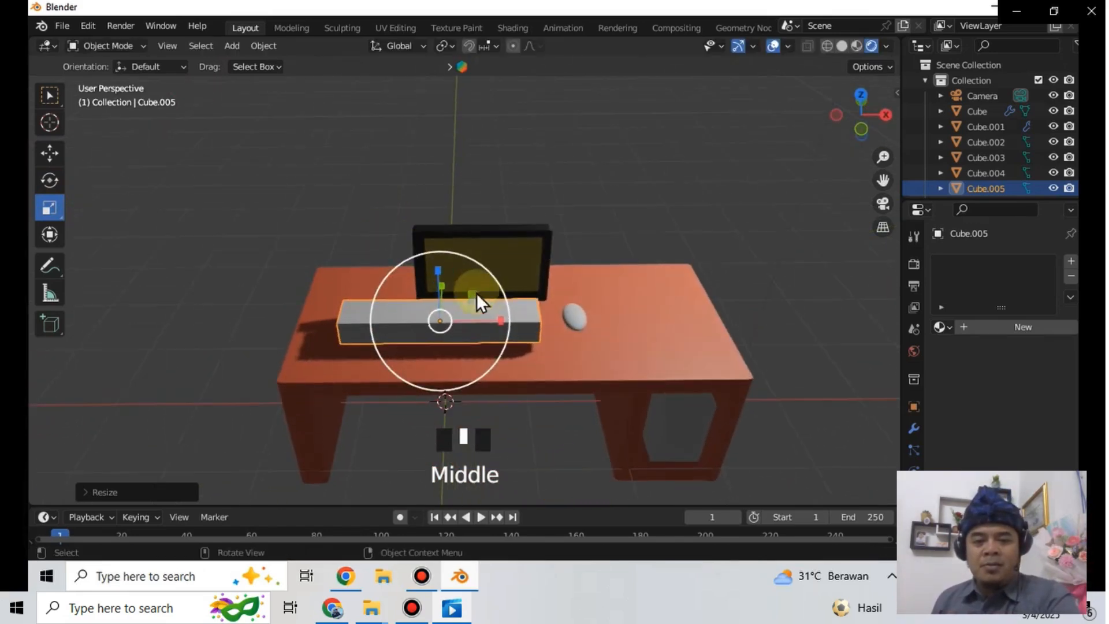
pyautogui.moveTo(503, 318); pyautogui.dragTo(473, 323)
pyautogui.moveTo(473, 323); pyautogui.dragTo(465, 297, button='middle')
pyautogui.moveTo(411, 248); pyautogui.dragTo(415, 275)
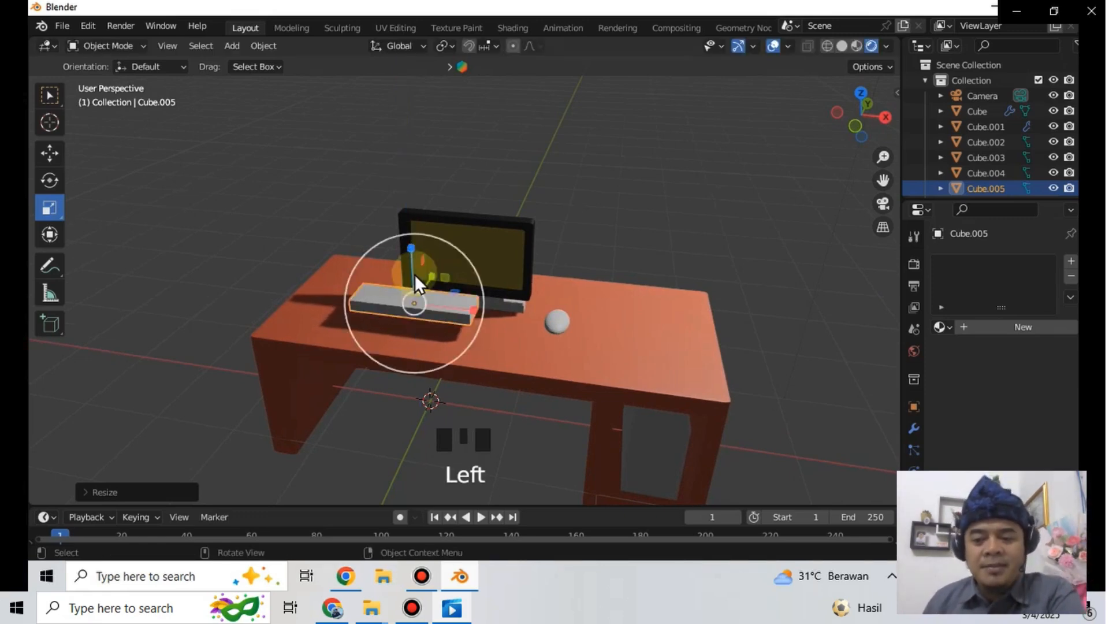
# - Fine-tune the keyboard block's width along X and thin it further along Z into a flat slab
pyautogui.scroll(3, 414, 275)
pyautogui.scroll(-1, 415, 275)
pyautogui.scroll(2, 415, 275)
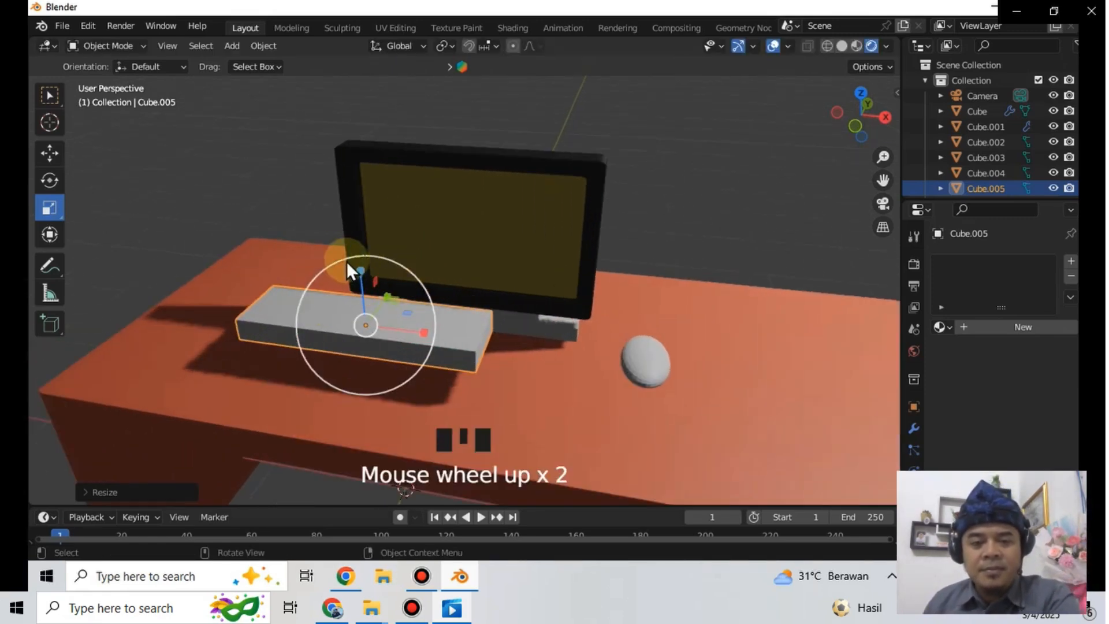
pyautogui.scroll(-1, 339, 257)
pyautogui.scroll(3, 337, 251)
pyautogui.moveTo(356, 366); pyautogui.dragTo(340, 363)
pyautogui.moveTo(290, 304); pyautogui.dragTo(266, 334)
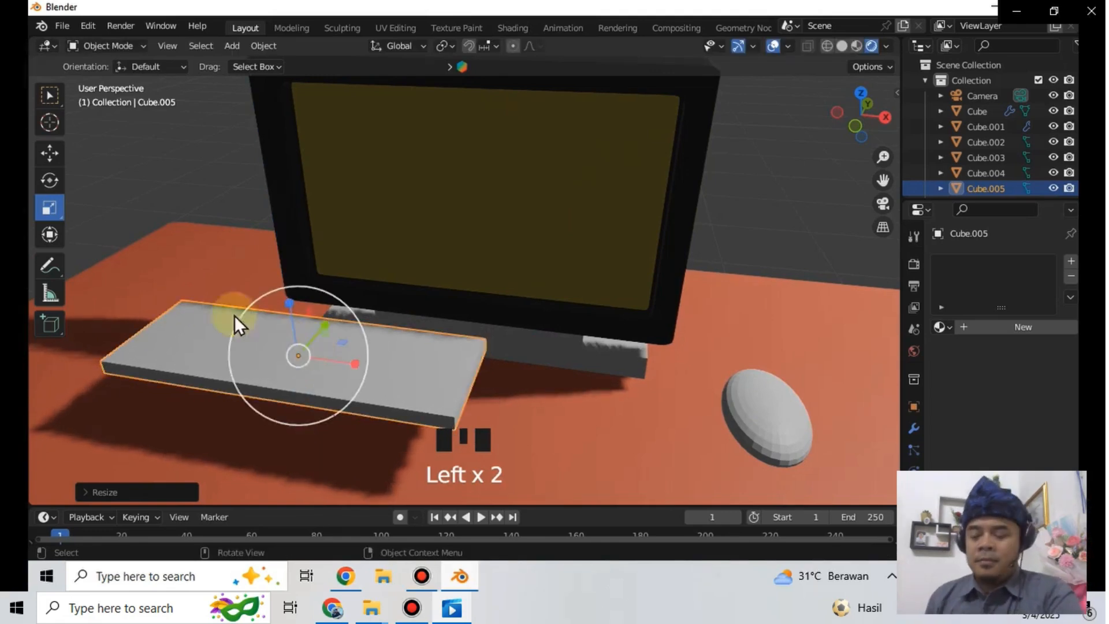
# - Move the keyboard slab along X to centre it in front of the monitor and lower it onto the tabletop
pyautogui.click(55, 147)
pyautogui.moveTo(358, 368); pyautogui.dragTo(486, 434)
pyautogui.moveTo(433, 332); pyautogui.dragTo(428, 381)
pyautogui.scroll(-2, 577, 393)
pyautogui.scroll(-1, 558, 395)
pyautogui.moveTo(462, 328); pyautogui.dragTo(460, 348)
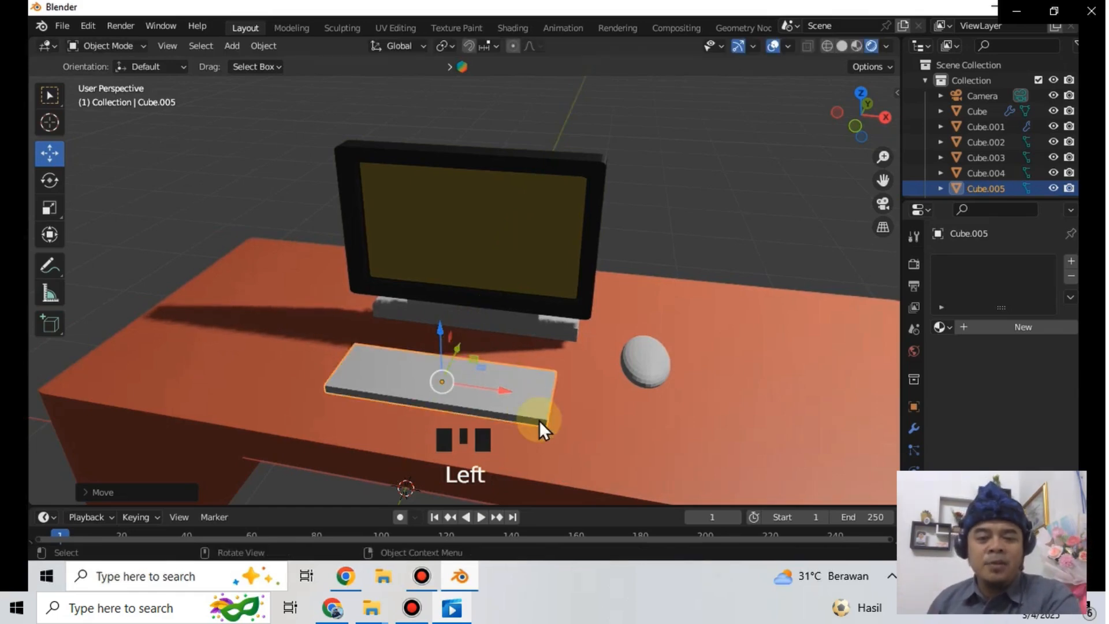
# - Add a Bevel modifier to the keyboard slab and set its segments to 5
pyautogui.scroll(3, 538, 419)
pyautogui.scroll(1, 568, 476)
pyautogui.moveTo(587, 474); pyautogui.dragTo(580, 442, button='middle')
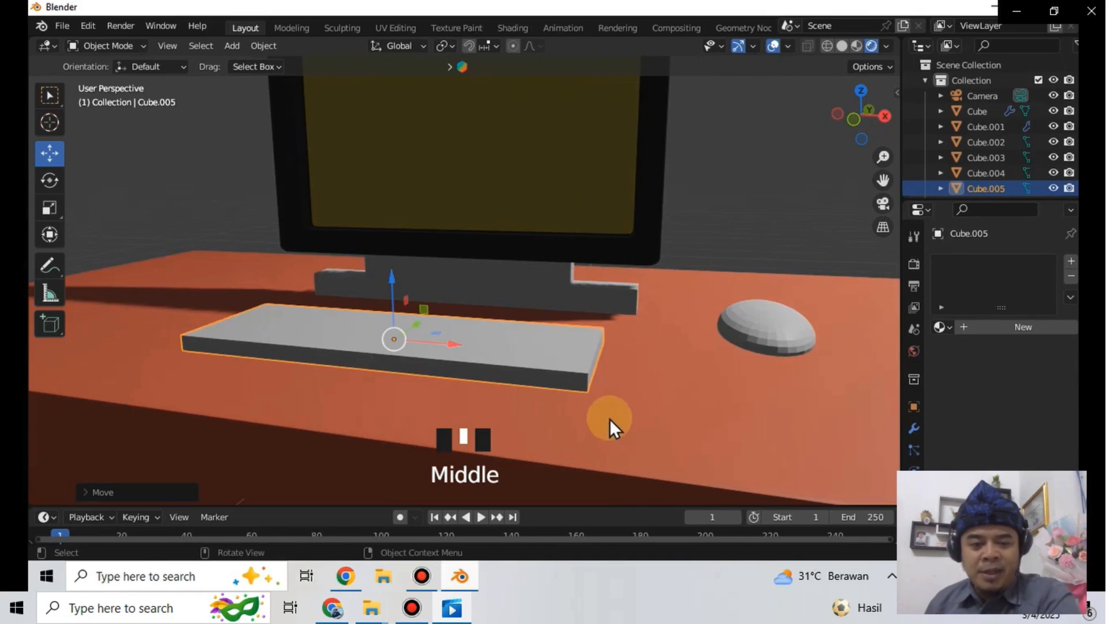
pyautogui.click(913, 428)
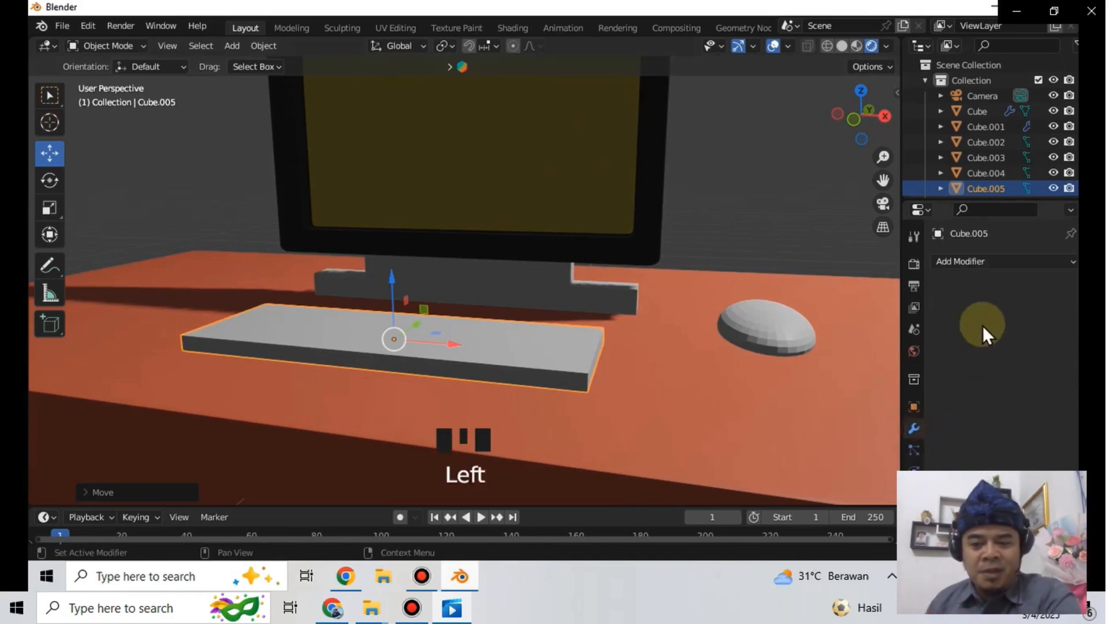
pyautogui.click(990, 261)
pyautogui.click(780, 320)
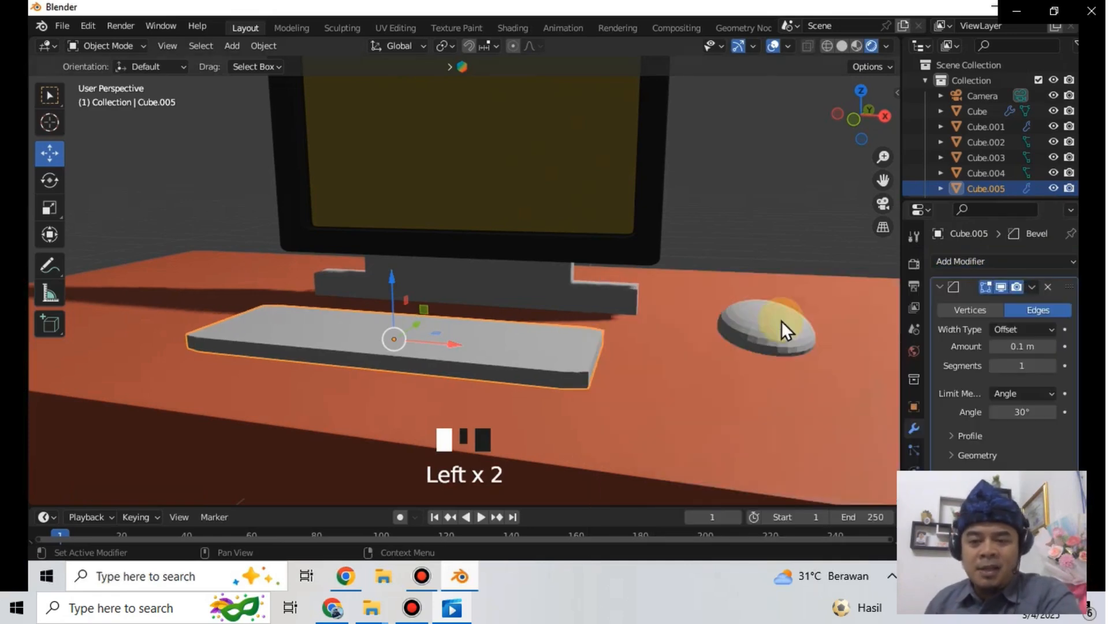
pyautogui.moveTo(673, 366); pyautogui.dragTo(631, 373, button='middle')
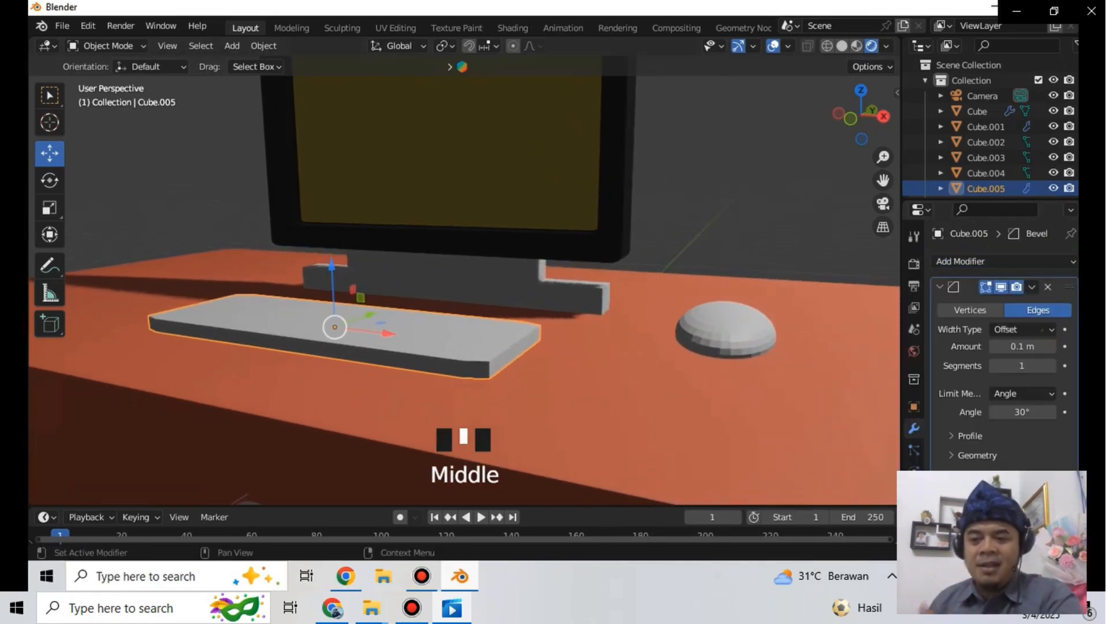
pyautogui.click(1052, 365)
pyautogui.click(1052, 366)
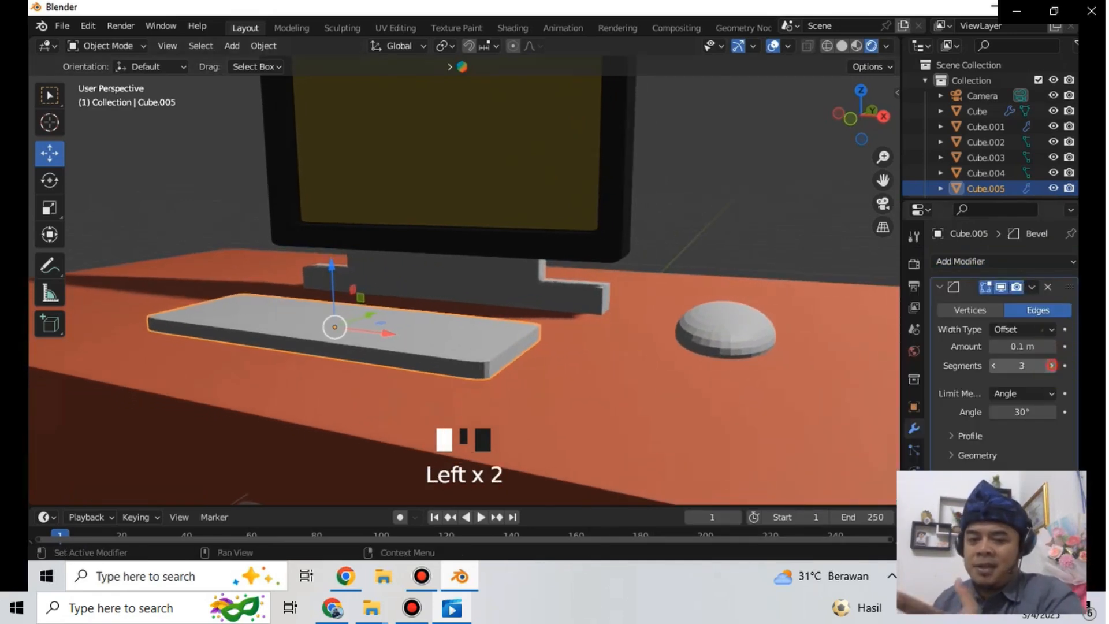
pyautogui.click(1052, 366)
pyautogui.click(1052, 365)
pyautogui.moveTo(484, 321); pyautogui.dragTo(506, 343, button='middle')
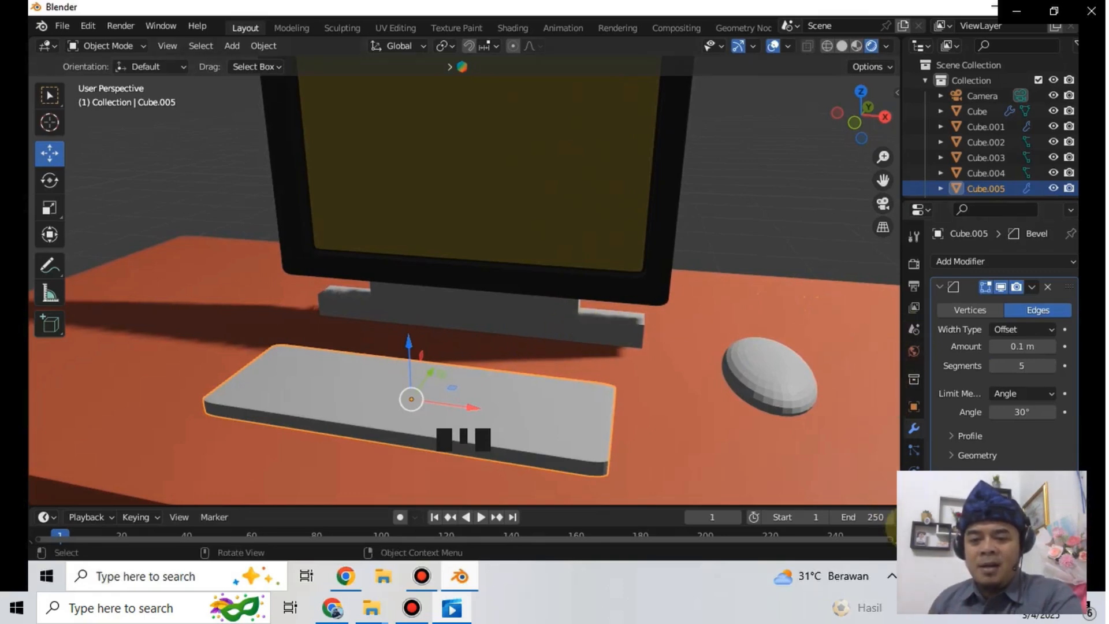
# - Give the keyboard slab a new material with a near-black base color, value 0.002
pyautogui.click(914, 537)
pyautogui.click(1022, 326)
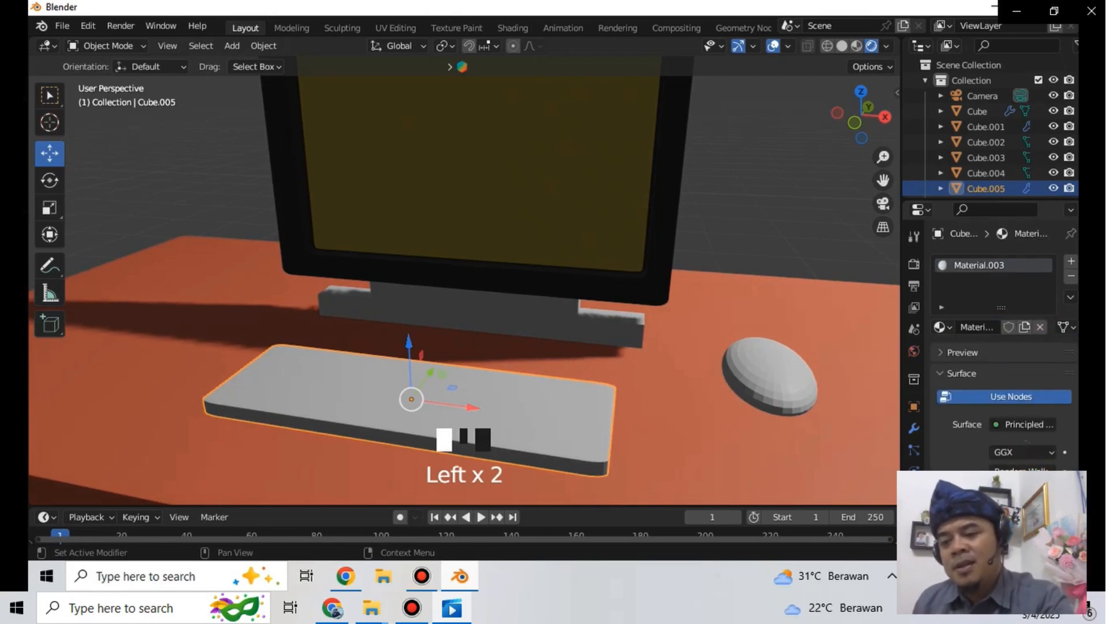
pyautogui.click(1028, 490)
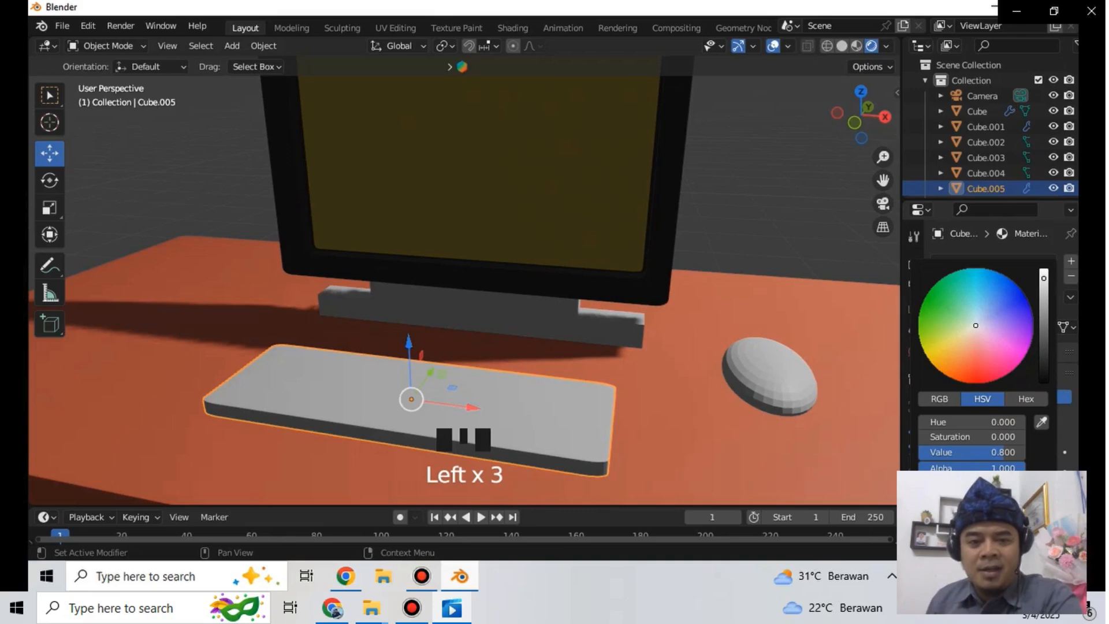
pyautogui.click(1044, 381)
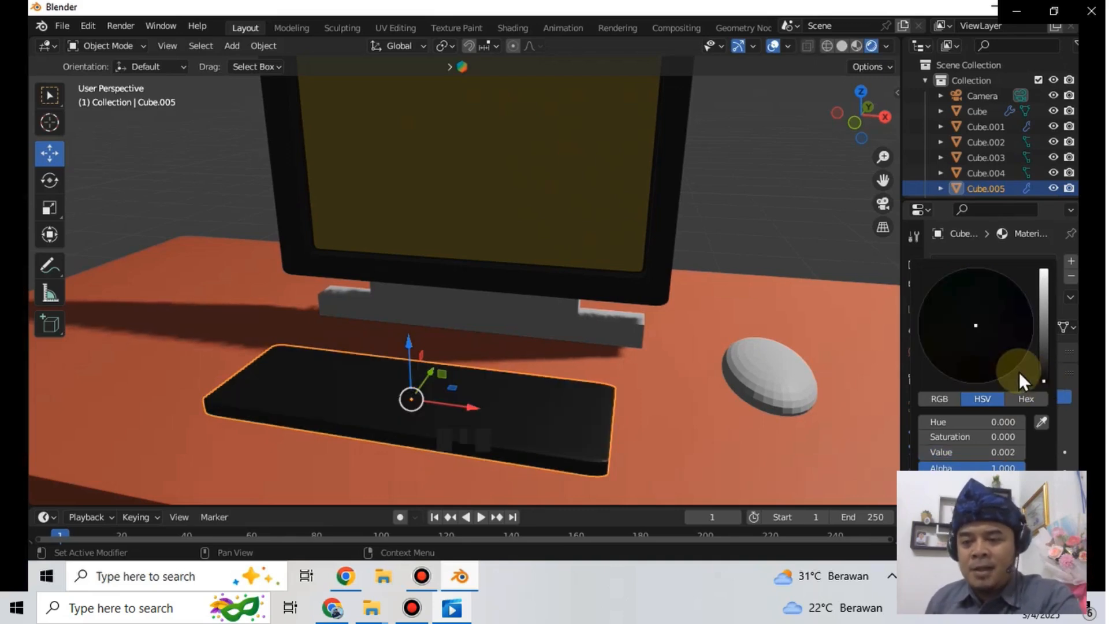
pyautogui.click(678, 400)
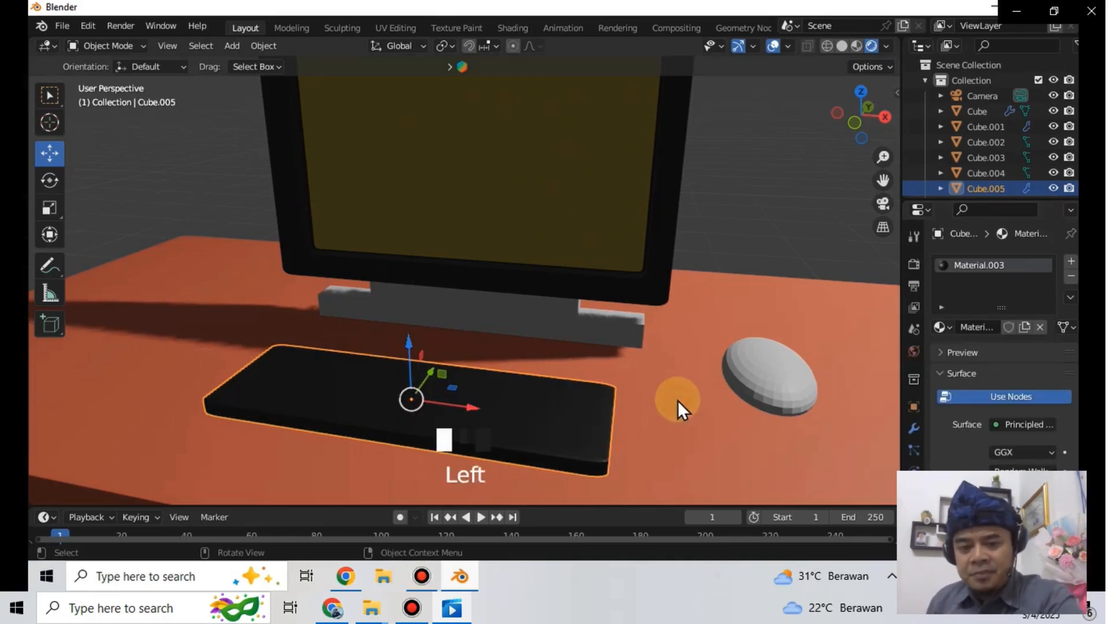
# - Give the flattened sphere mouse a new material with a near-black base color, then deselect it
pyautogui.click(751, 376)
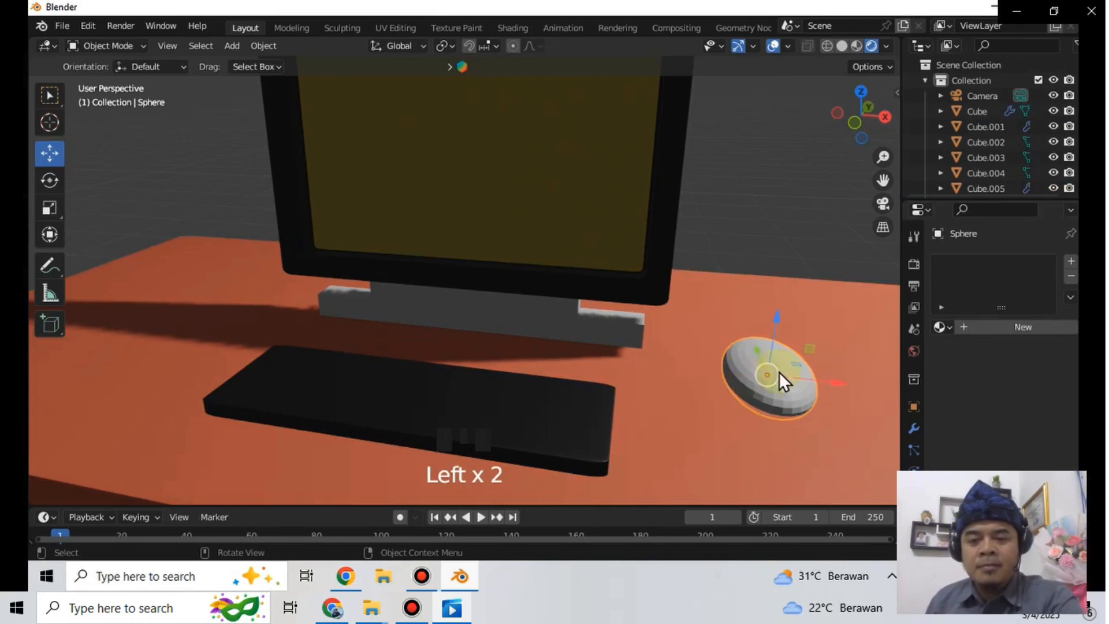
pyautogui.click(982, 328)
pyautogui.click(1026, 490)
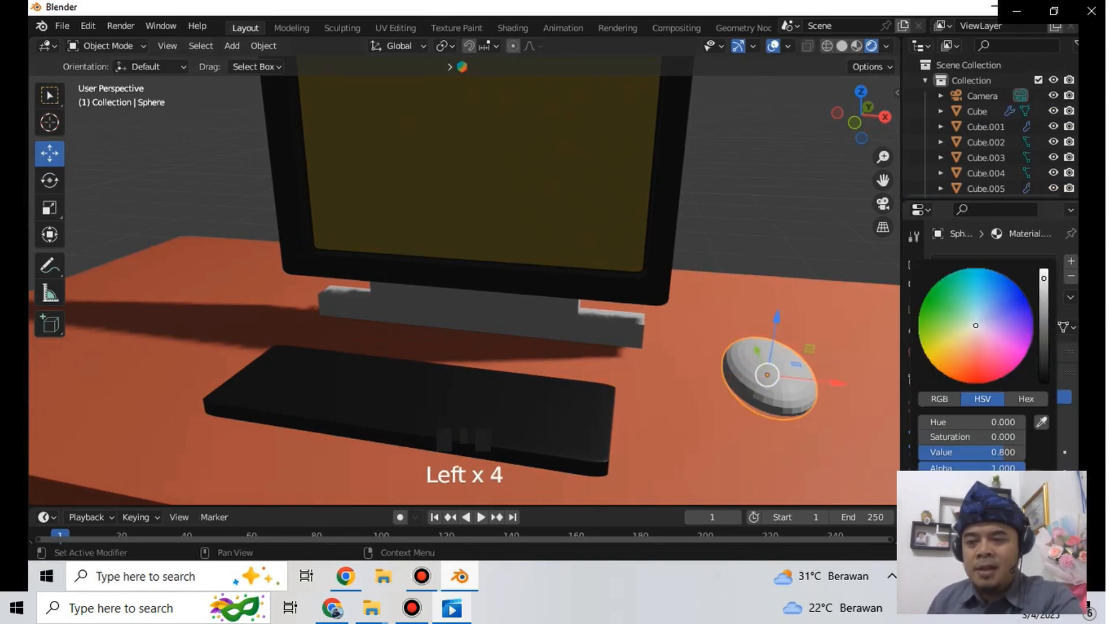
pyautogui.click(1040, 268)
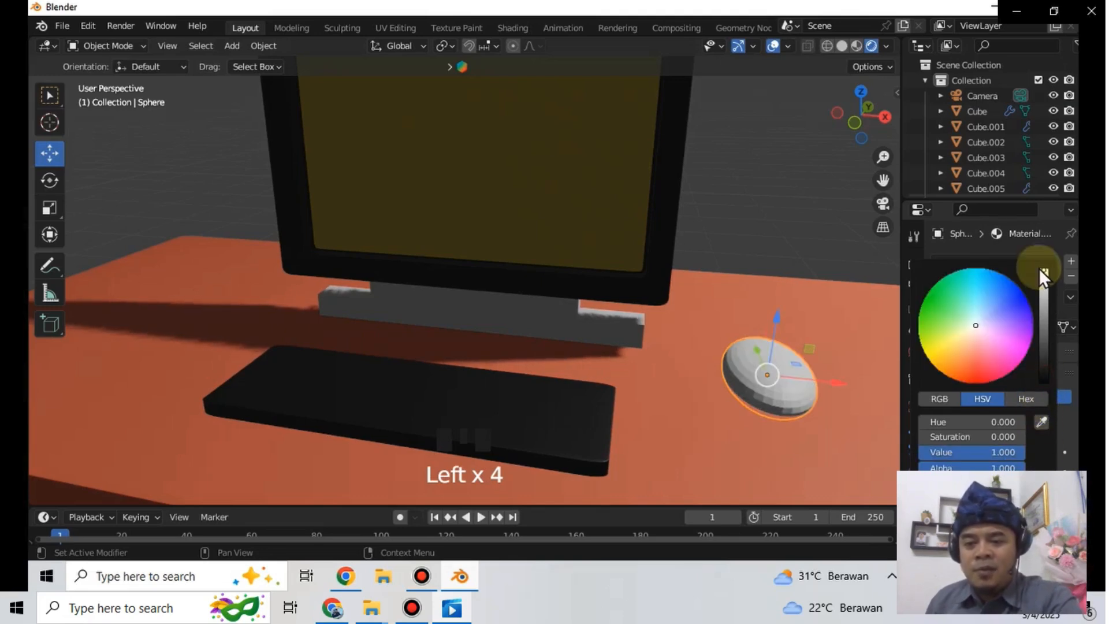
pyautogui.click(1044, 376)
pyautogui.click(828, 276)
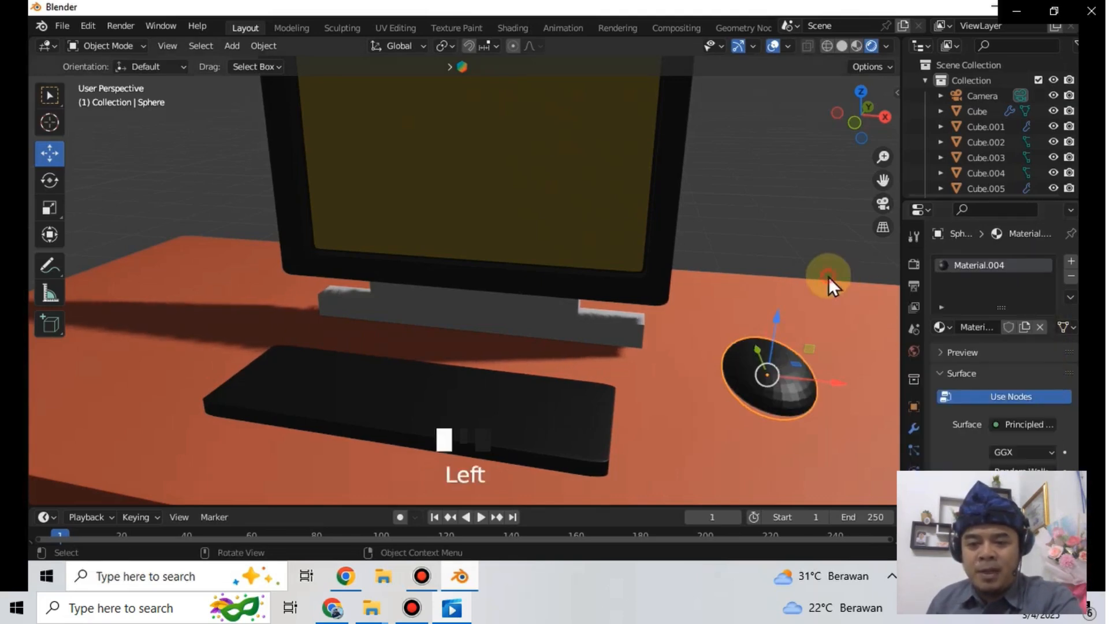
pyautogui.click(763, 212)
# - Give the monitor stand's wide lower block a new material with a near-black base color
pyautogui.click(599, 326)
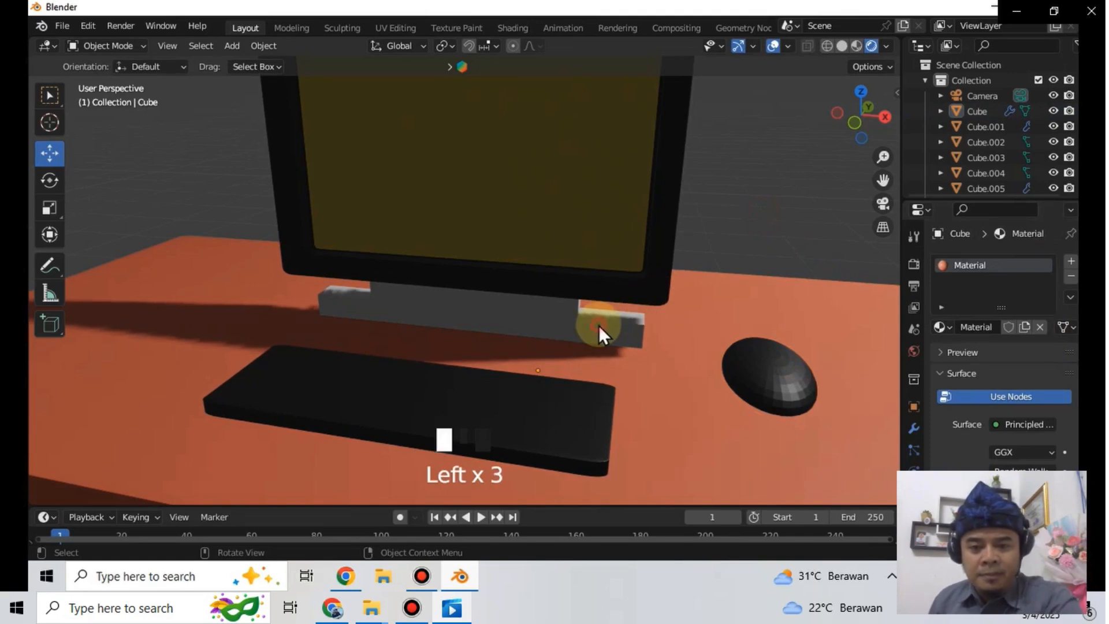
pyautogui.click(1024, 328)
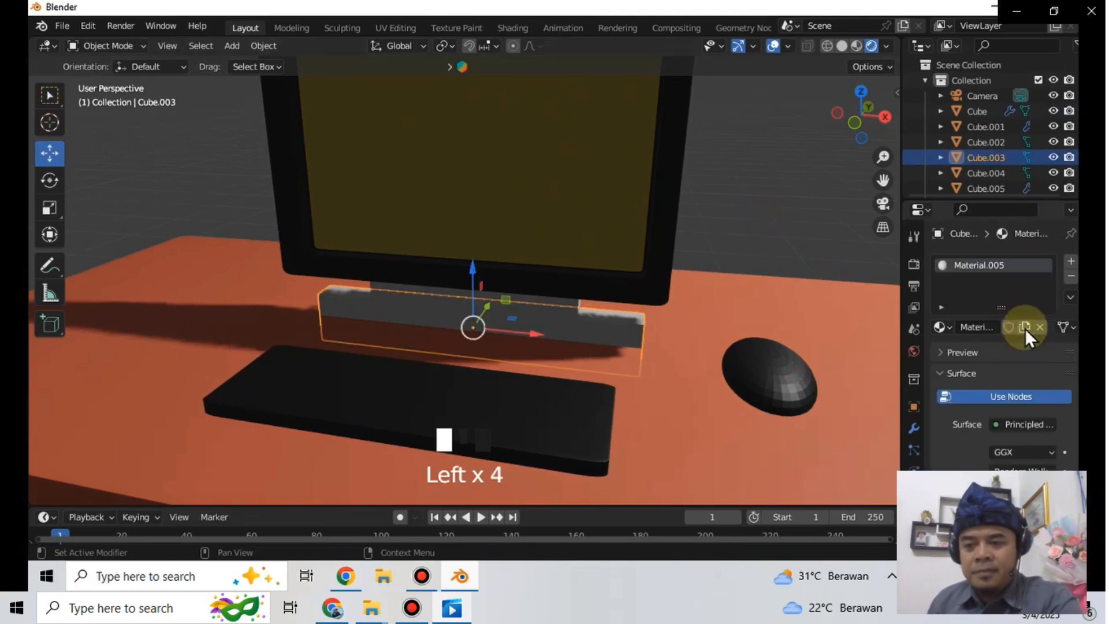
pyautogui.click(1038, 452)
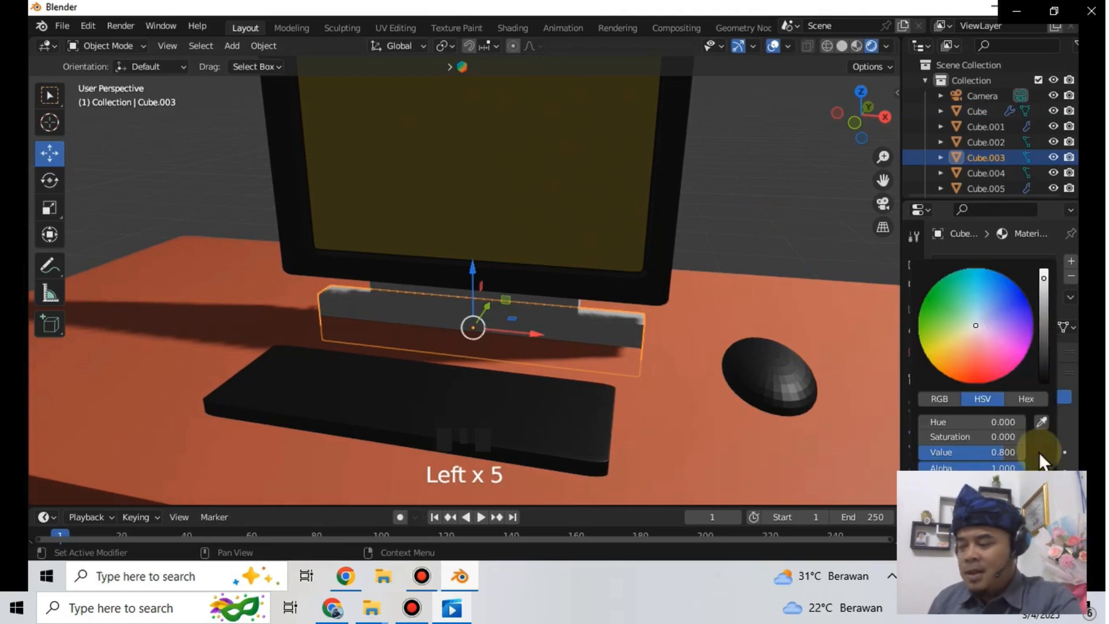
pyautogui.click(1045, 378)
# - Give the stand's upper block behind the monitor a new near-black material, then deselect it
pyautogui.click(530, 299)
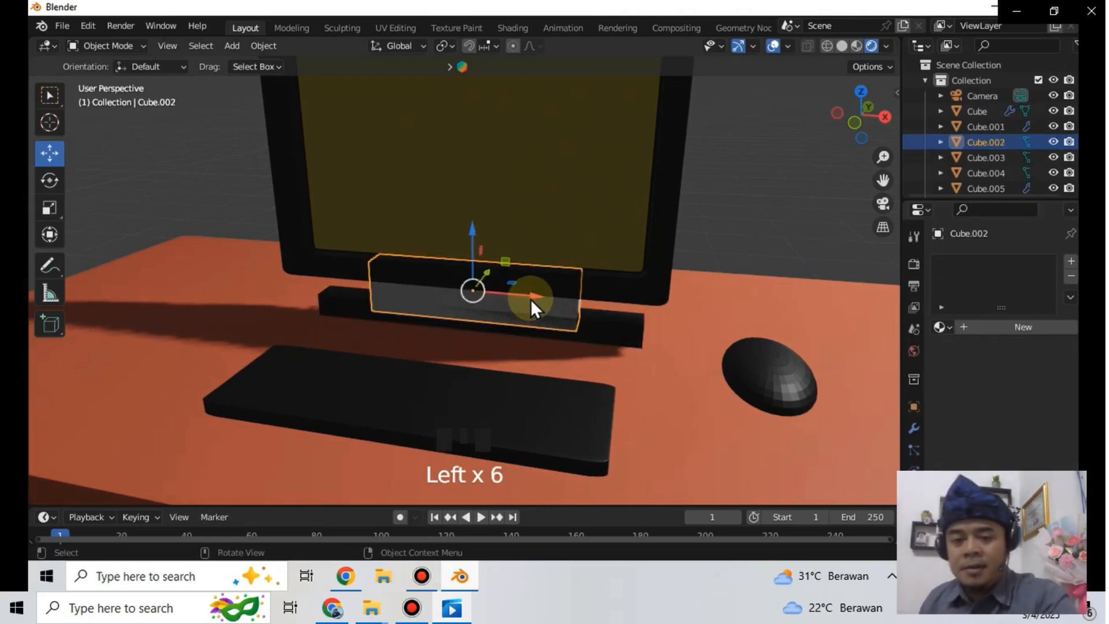
pyautogui.click(530, 298)
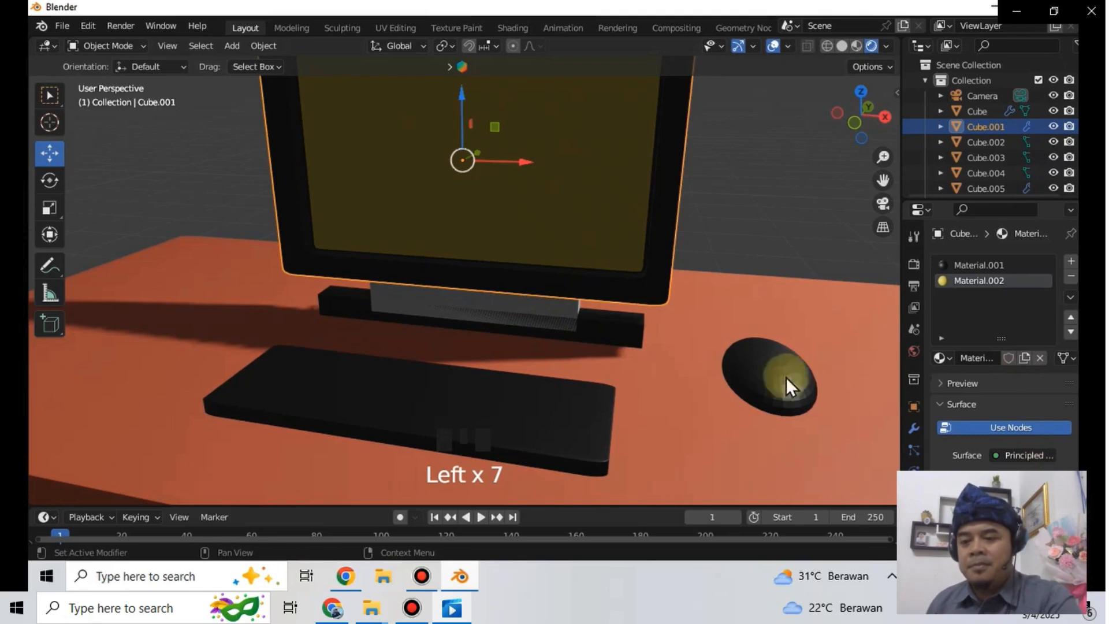
pyautogui.click(552, 309)
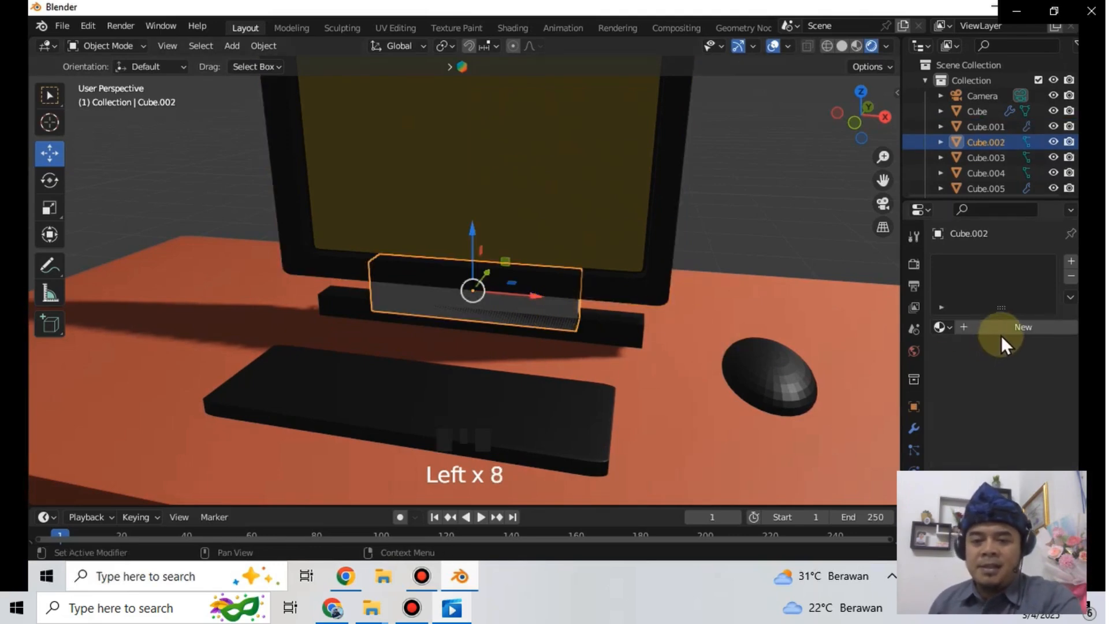
pyautogui.click(1003, 331)
pyautogui.click(1028, 418)
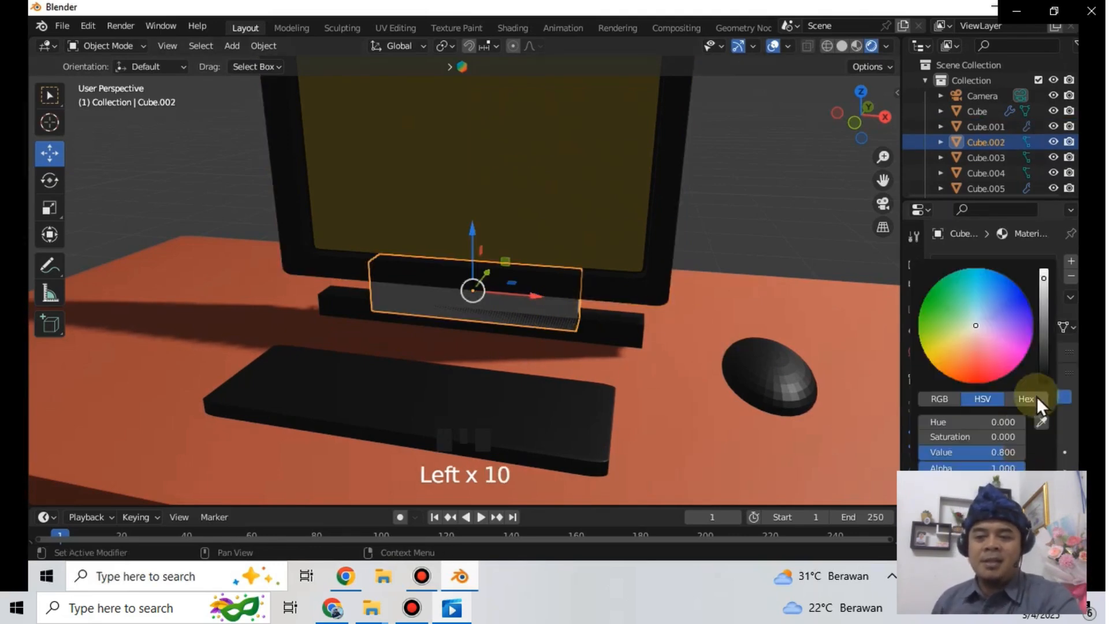
pyautogui.click(1044, 376)
pyautogui.click(725, 224)
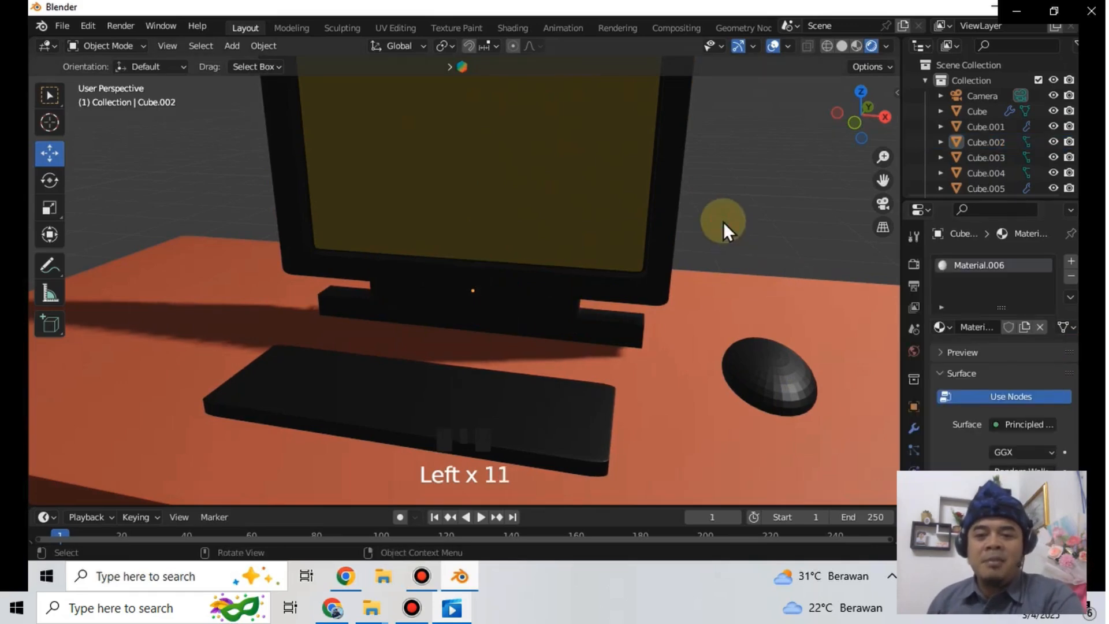
# - Deselect the monitor stand and add a cube mesh to the scene
pyautogui.scroll(-3, 719, 217)
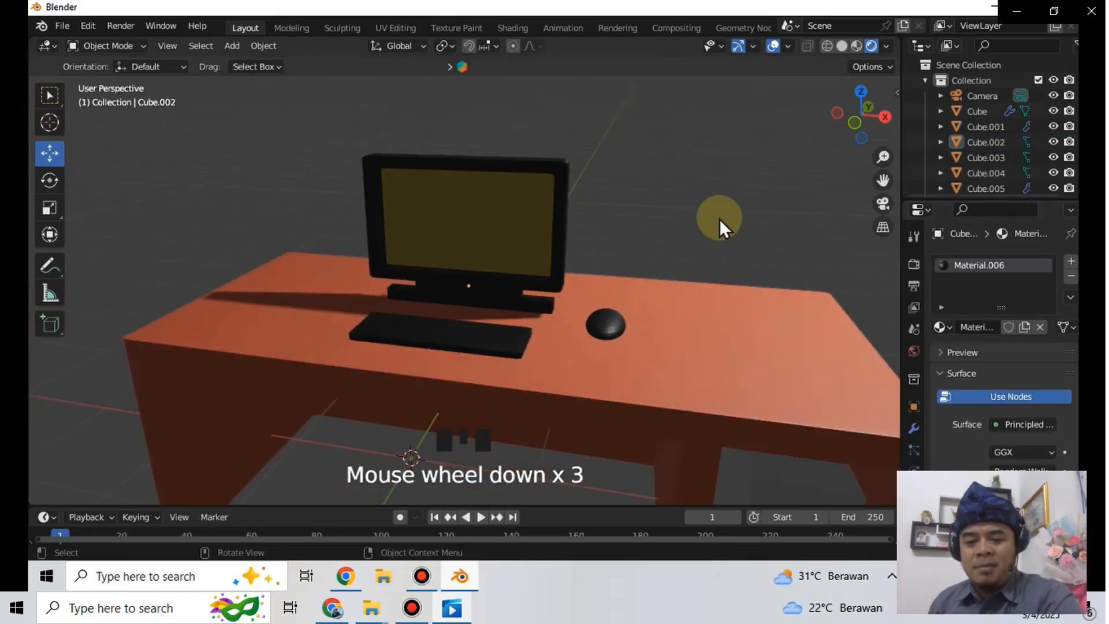
pyautogui.click(739, 198)
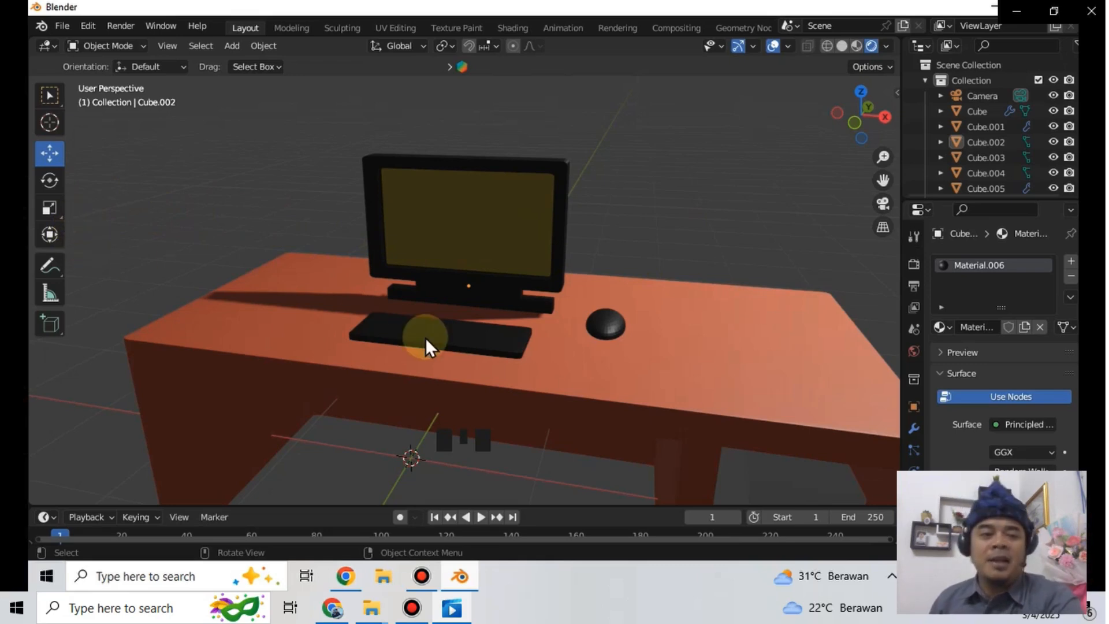
pyautogui.hotkey('shift', 'a')
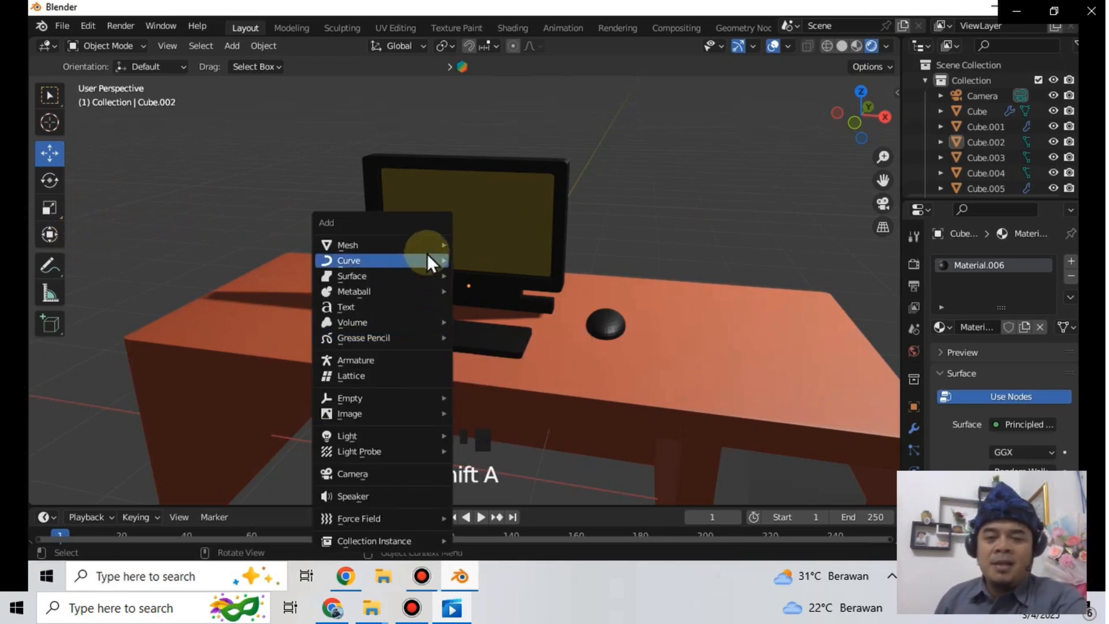
pyautogui.moveTo(428, 247)
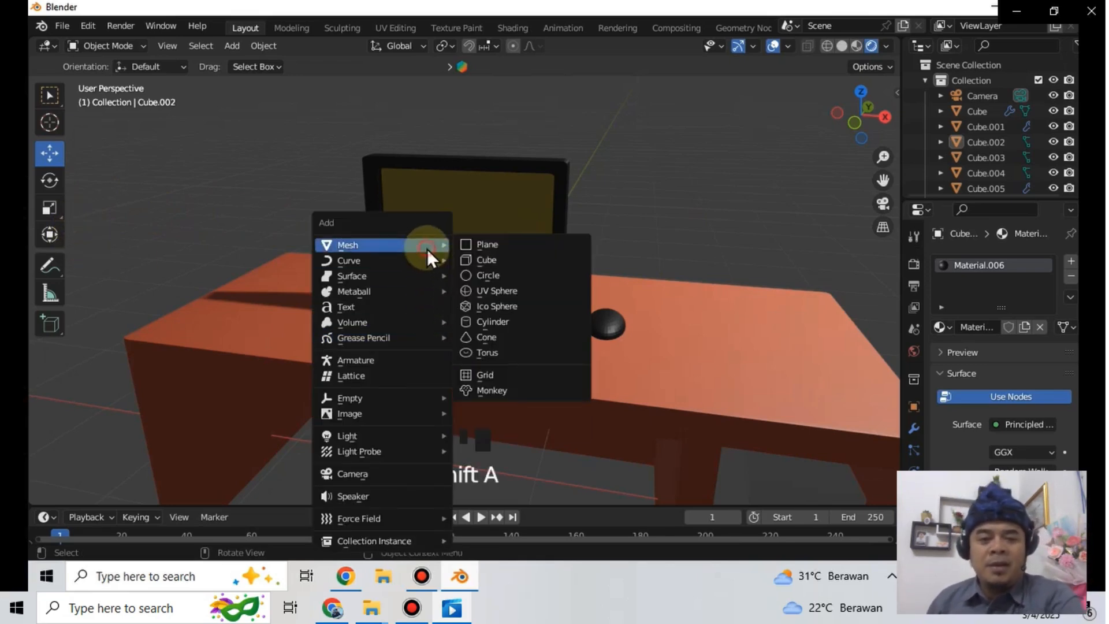
pyautogui.click(506, 263)
pyautogui.scroll(2, 673, 376)
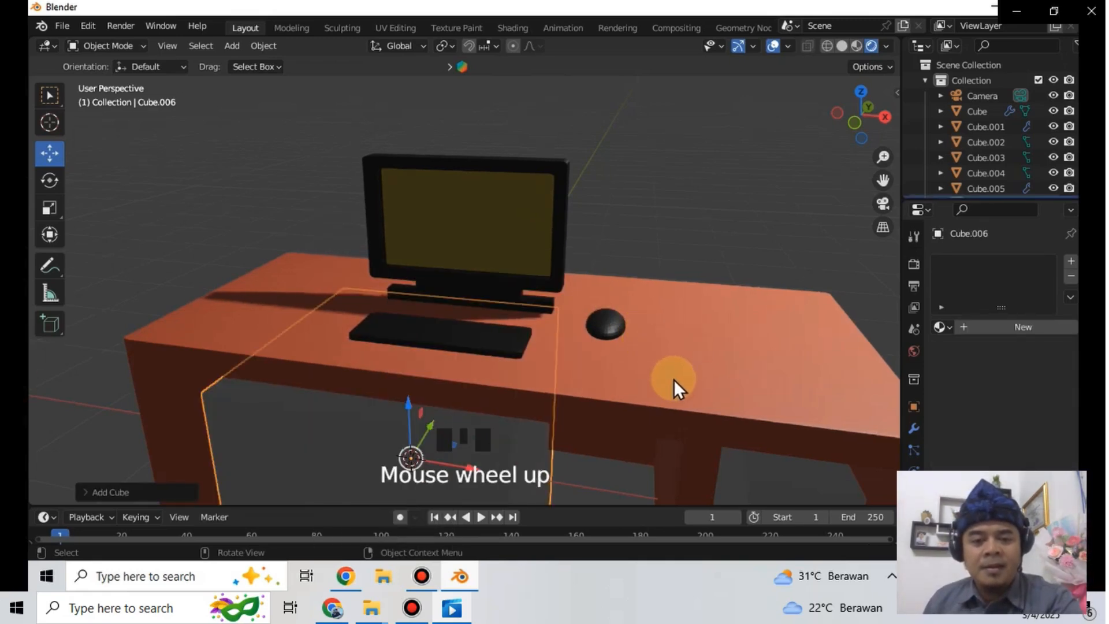
pyautogui.scroll(-3, 680, 400)
pyautogui.scroll(1, 680, 404)
pyautogui.scroll(-4, 676, 408)
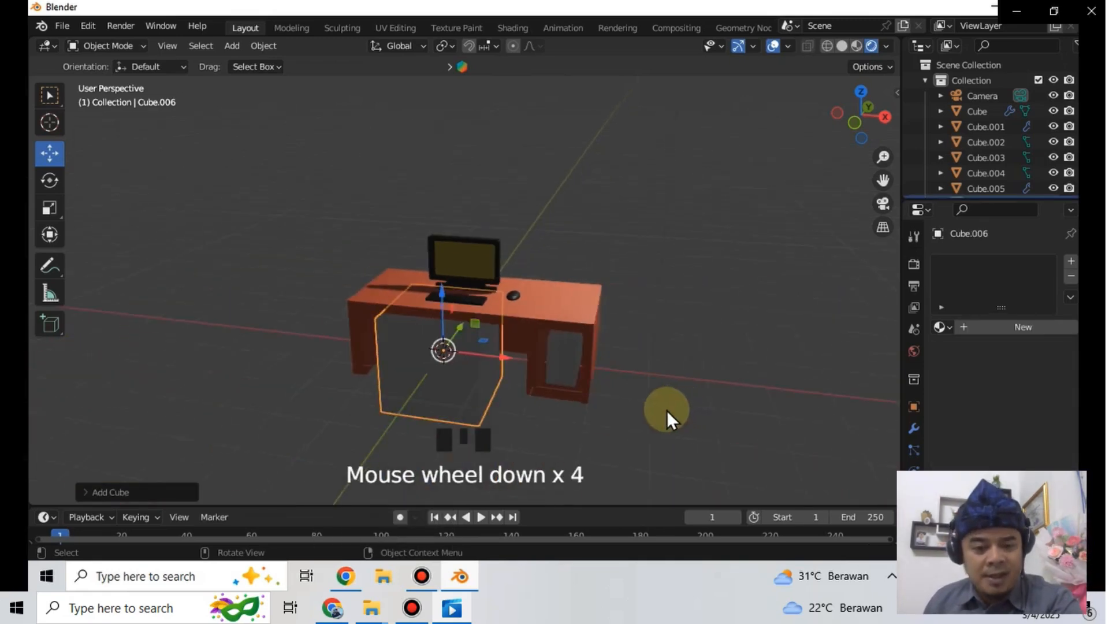
# - Move the new cube behind the desk and raise it above the desktop, clear of the other objects
pyautogui.moveTo(671, 410); pyautogui.dragTo(568, 369, button='middle')
pyautogui.scroll(3, 500, 316)
pyautogui.moveTo(463, 357); pyautogui.dragTo(606, 293)
pyautogui.moveTo(573, 258); pyautogui.dragTo(538, 212)
# - Scale the cube down in height and depth to form a low, flat box
pyautogui.click(49, 206)
pyautogui.moveTo(538, 212); pyautogui.dragTo(616, 179, button='middle')
pyautogui.moveTo(602, 174)
pyautogui.mouseDown()
pyautogui.moveTo(585, 183)
pyautogui.moveTo(600, 175)
pyautogui.mouseUp()
pyautogui.moveTo(624, 213); pyautogui.dragTo(693, 235)
pyautogui.moveTo(577, 133); pyautogui.dragTo(641, 173)
pyautogui.scroll(2, 640, 190)
pyautogui.moveTo(639, 166); pyautogui.dragTo(607, 186, button='middle')
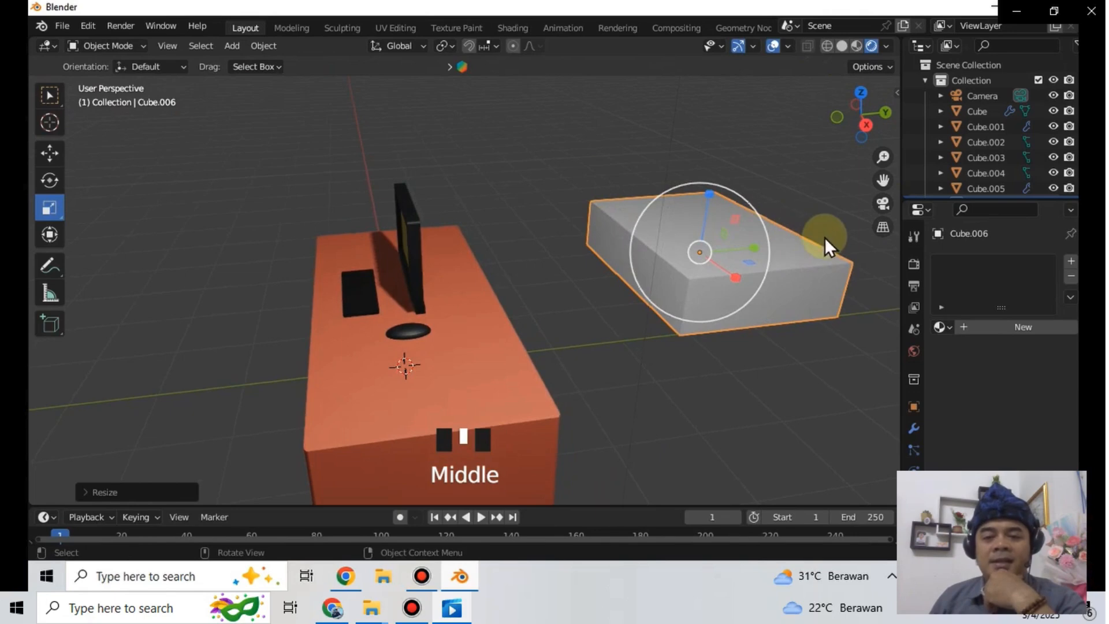
pyautogui.moveTo(754, 244); pyautogui.dragTo(739, 247)
pyautogui.moveTo(575, 234); pyautogui.dragTo(616, 234, button='middle')
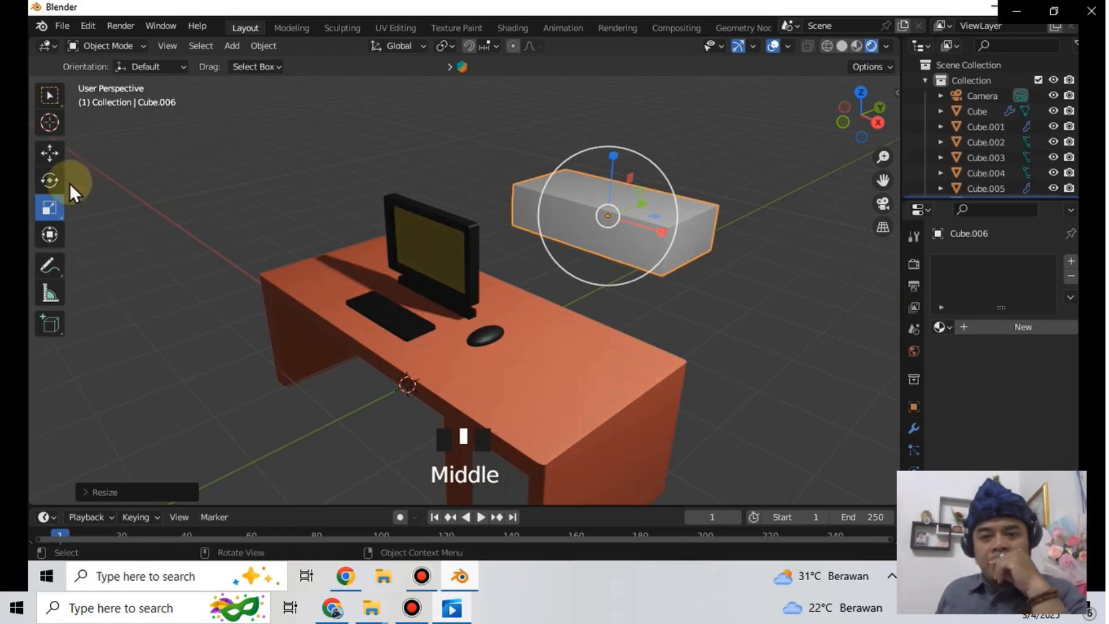
# - Move the flat box onto the desktop, beside the monitor and over the mouse
pyautogui.click(51, 153)
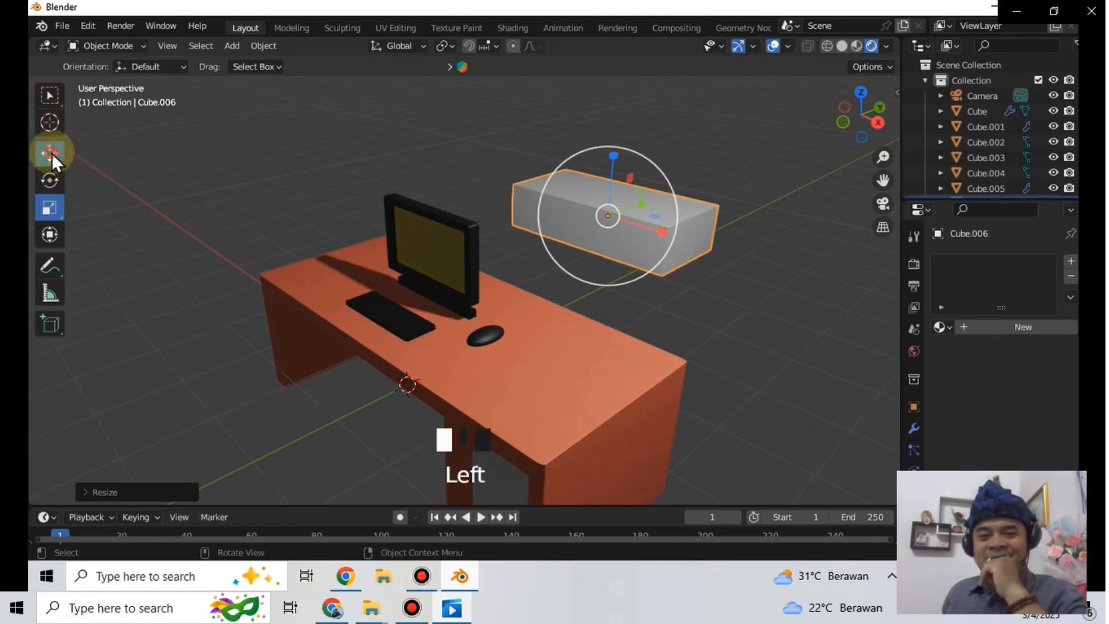
pyautogui.moveTo(618, 217); pyautogui.dragTo(557, 273)
pyautogui.moveTo(515, 189); pyautogui.dragTo(510, 223)
pyautogui.moveTo(695, 290); pyautogui.dragTo(577, 303, button='middle')
pyautogui.moveTo(567, 241); pyautogui.dragTo(563, 191)
pyautogui.moveTo(634, 271); pyautogui.dragTo(471, 248)
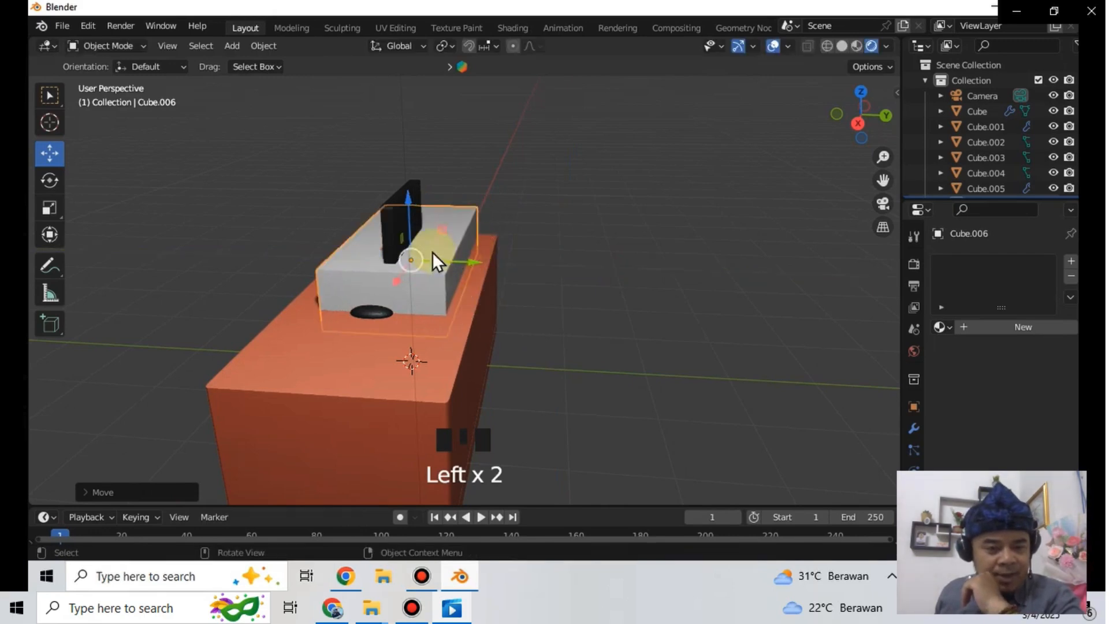
pyautogui.moveTo(396, 282); pyautogui.dragTo(360, 339)
# - Shorten the box along the X axis and shift it along X towards the desk's end beyond the mouse
pyautogui.moveTo(267, 202); pyautogui.dragTo(432, 221, button='middle')
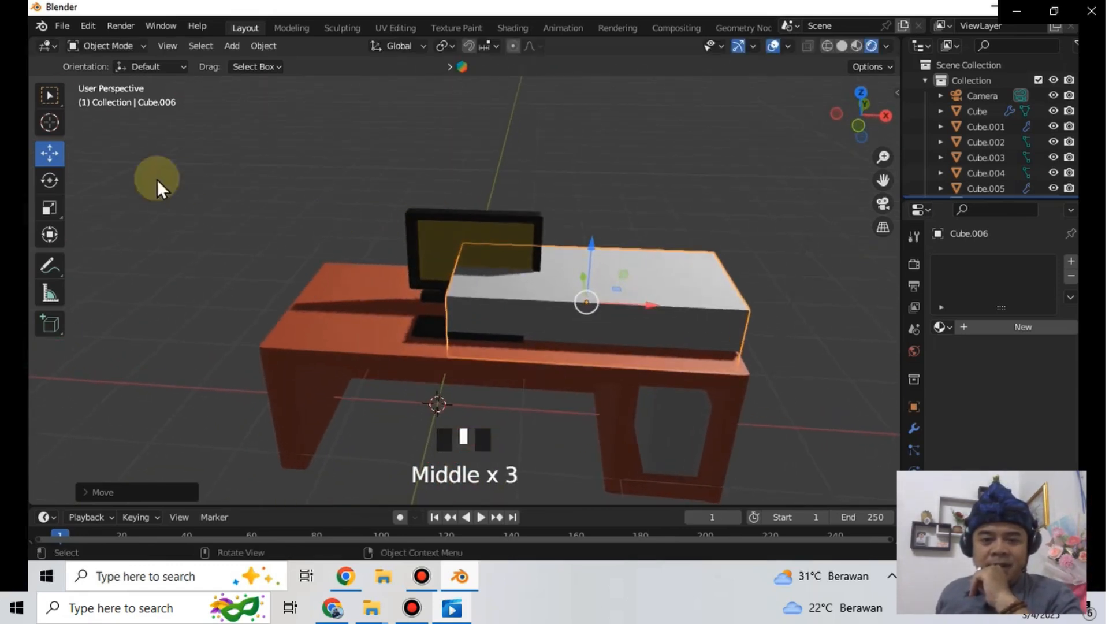
pyautogui.click(54, 205)
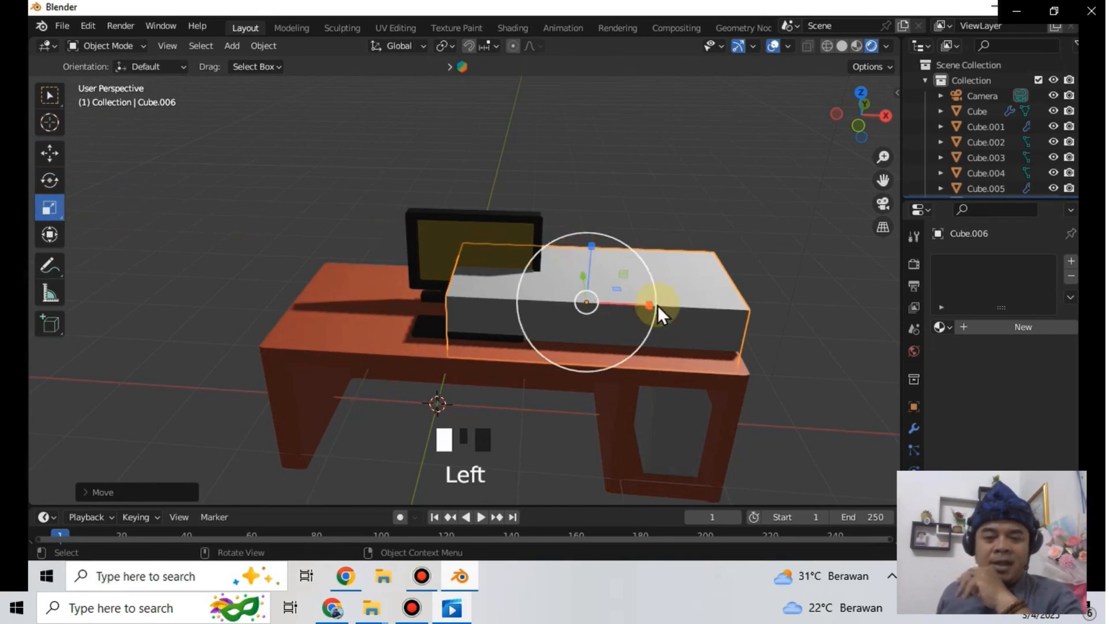
pyautogui.moveTo(648, 306); pyautogui.dragTo(618, 306)
pyautogui.moveTo(688, 369); pyautogui.dragTo(673, 354, button='middle')
pyautogui.click(55, 154)
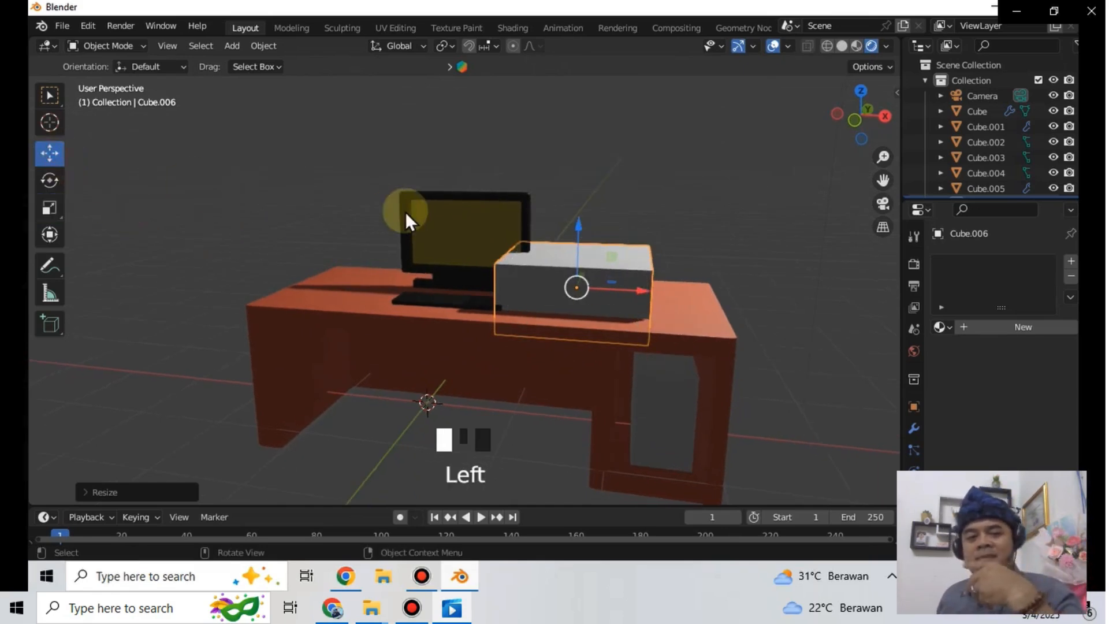
pyautogui.moveTo(641, 291); pyautogui.dragTo(714, 304)
pyautogui.moveTo(741, 347); pyautogui.dragTo(591, 347, button='middle')
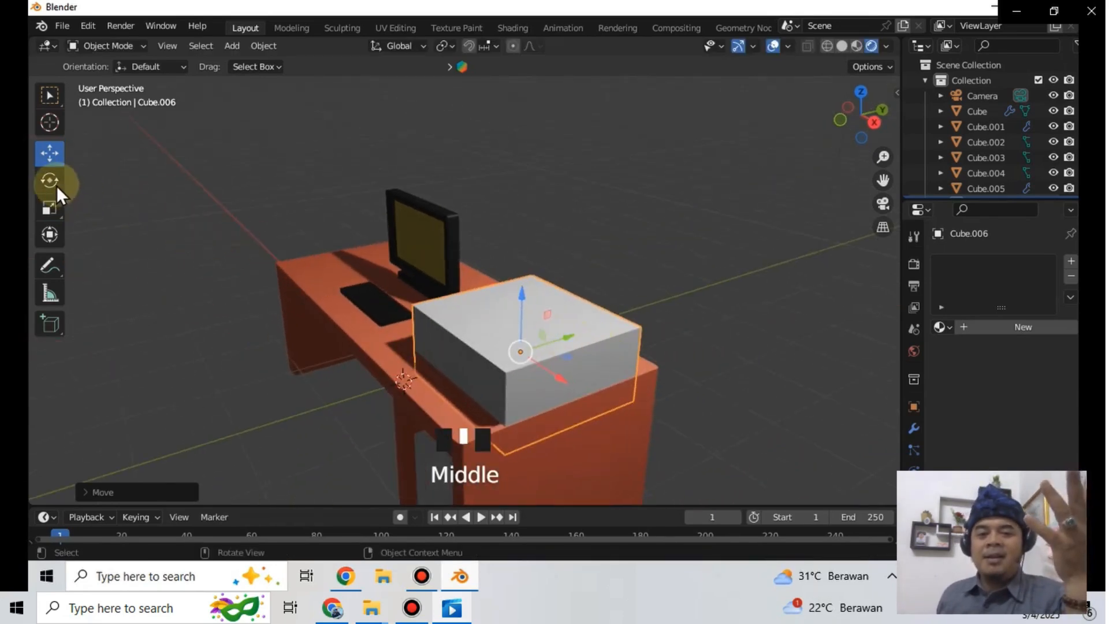
# - Scale the box down along Y and X so it fits on the desk's end beside the mouse
pyautogui.click(50, 205)
pyautogui.moveTo(569, 338)
pyautogui.mouseDown()
pyautogui.moveTo(557, 330)
pyautogui.moveTo(537, 341)
pyautogui.moveTo(552, 338)
pyautogui.mouseUp()
pyautogui.moveTo(560, 378); pyautogui.dragTo(546, 370)
pyautogui.moveTo(359, 258); pyautogui.dragTo(441, 234, button='middle')
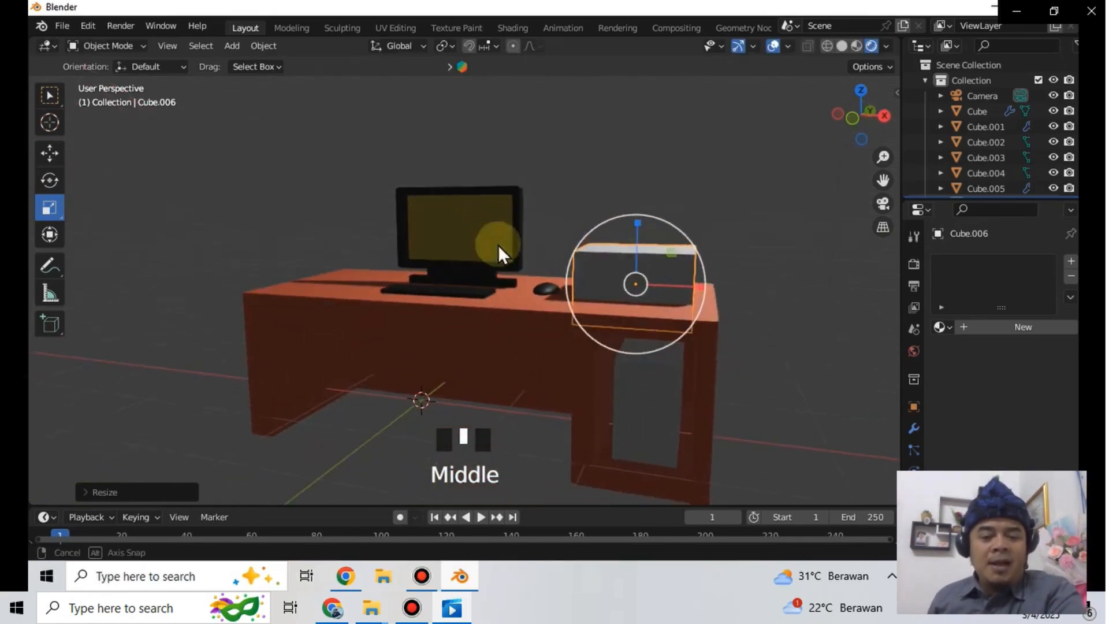
# - Reduce the box's height along Z and raise it so it rests on the desktop
pyautogui.scroll(2, 549, 249)
pyautogui.click(814, 279)
pyautogui.click(761, 206)
pyautogui.moveTo(761, 205); pyautogui.dragTo(746, 247, button='middle')
pyautogui.click(722, 317)
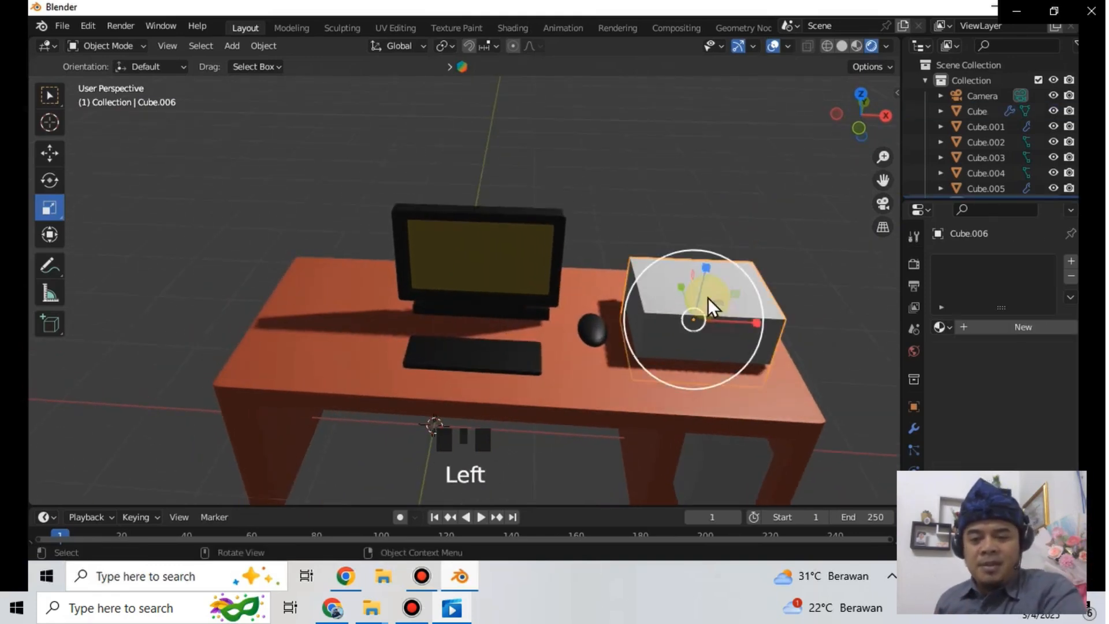
pyautogui.click(792, 304)
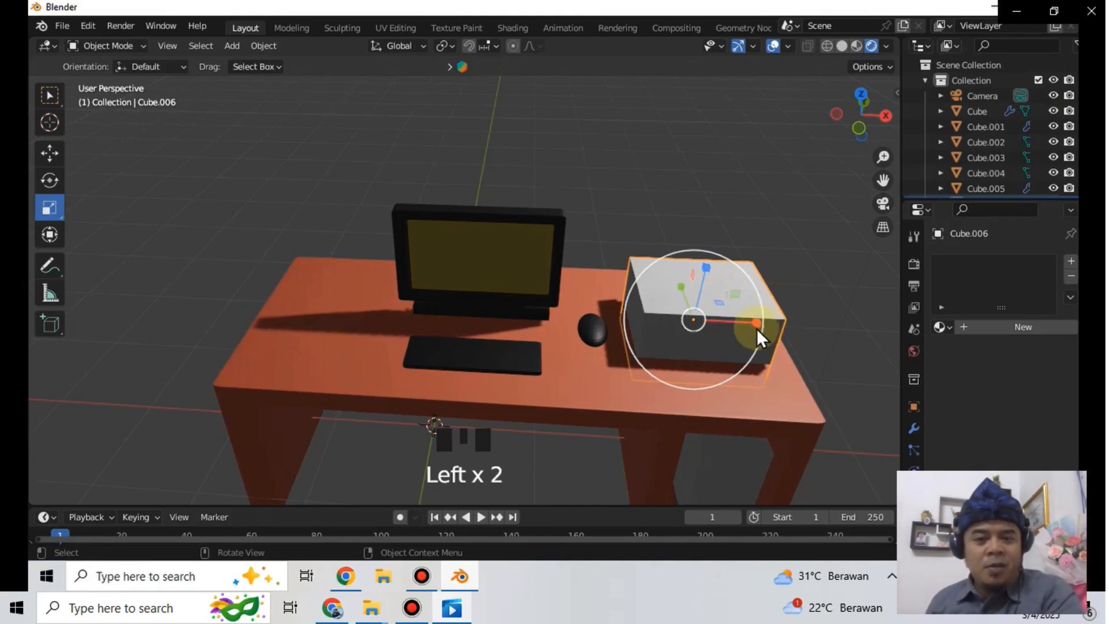
pyautogui.moveTo(768, 346); pyautogui.dragTo(710, 301, button='middle')
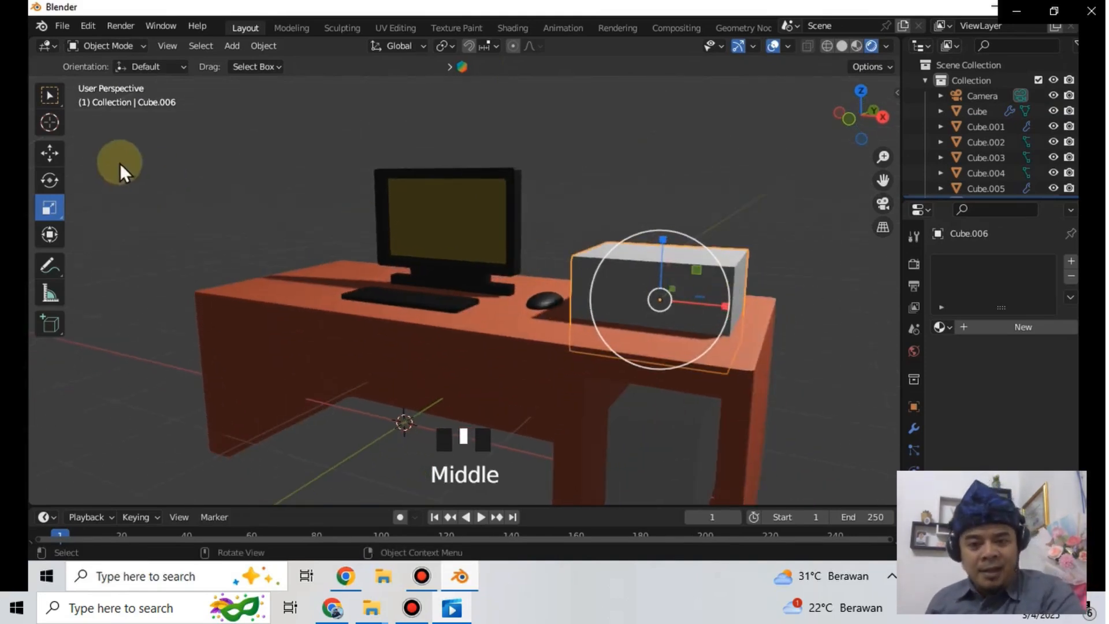
pyautogui.moveTo(664, 241); pyautogui.dragTo(657, 286)
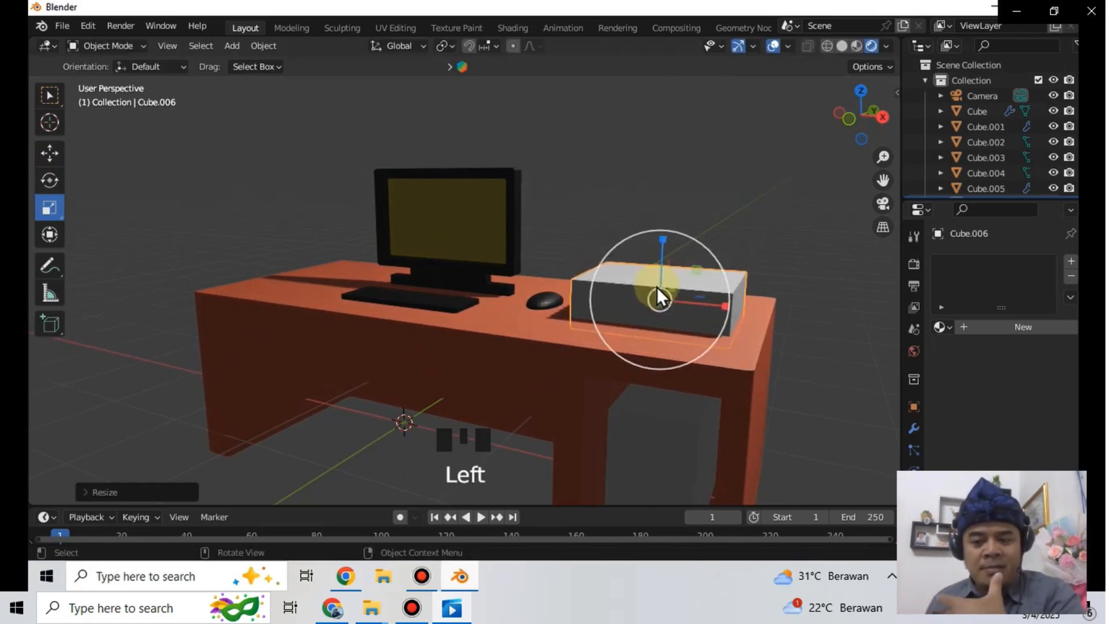
pyautogui.click(49, 153)
pyautogui.moveTo(660, 240); pyautogui.dragTo(662, 225)
pyautogui.moveTo(559, 279); pyautogui.dragTo(606, 306, button='middle')
pyautogui.scroll(-2, 762, 326)
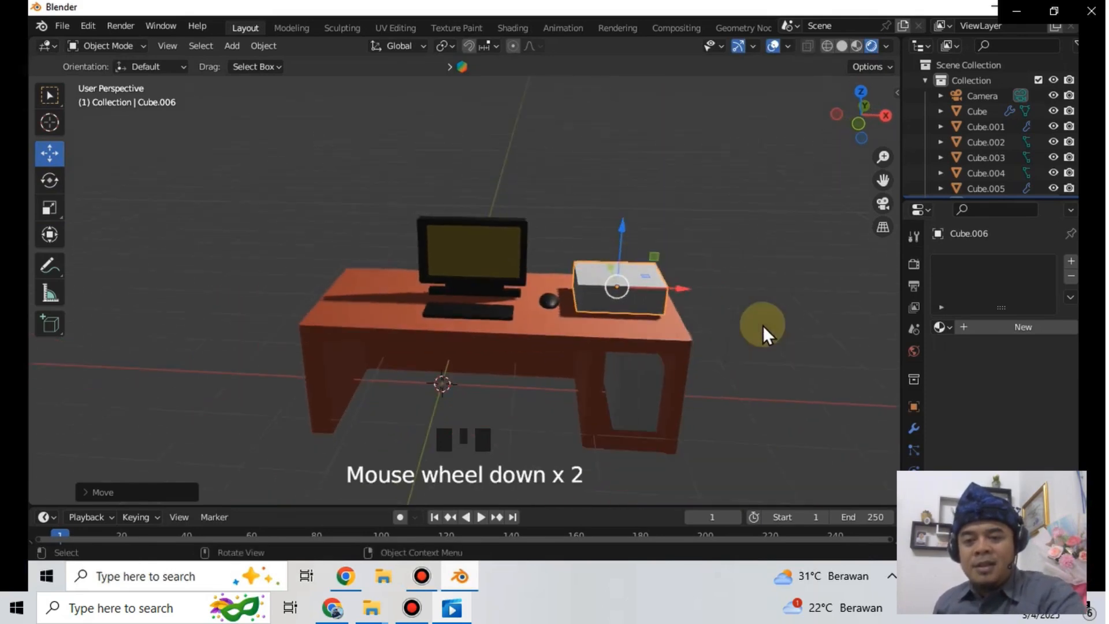
# - In Edit Mode, add two vertical loop cuts to the box, one close to each side edge of its front face
pyautogui.scroll(3, 717, 312)
pyautogui.moveTo(760, 359); pyautogui.dragTo(680, 330, button='middle')
pyautogui.scroll(1, 680, 330)
pyautogui.click(119, 47)
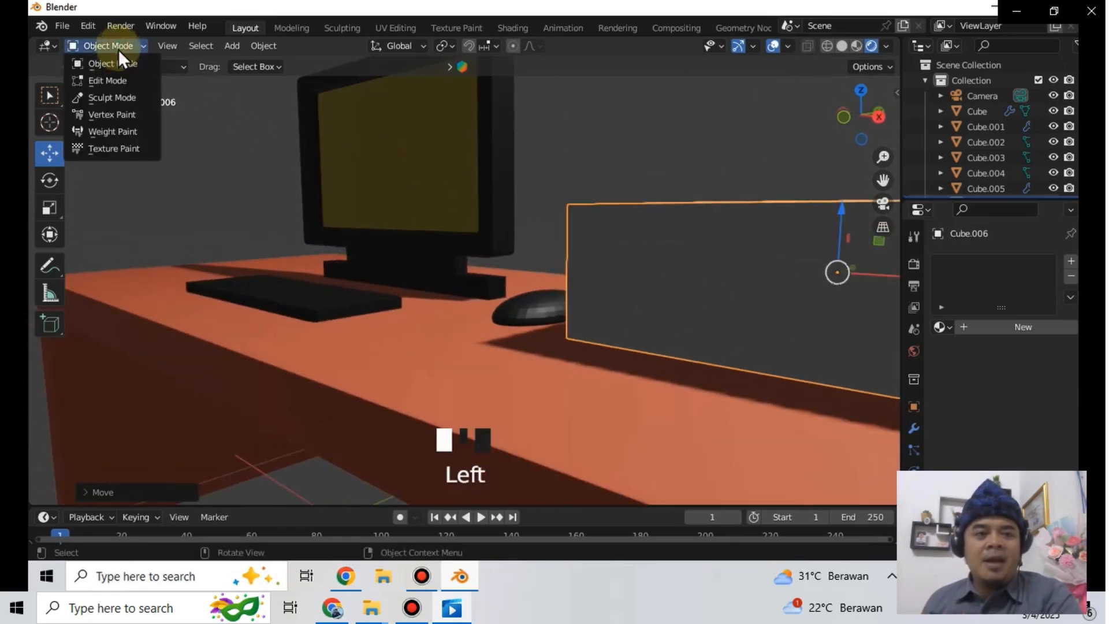
pyautogui.click(120, 79)
pyautogui.scroll(-3, 817, 285)
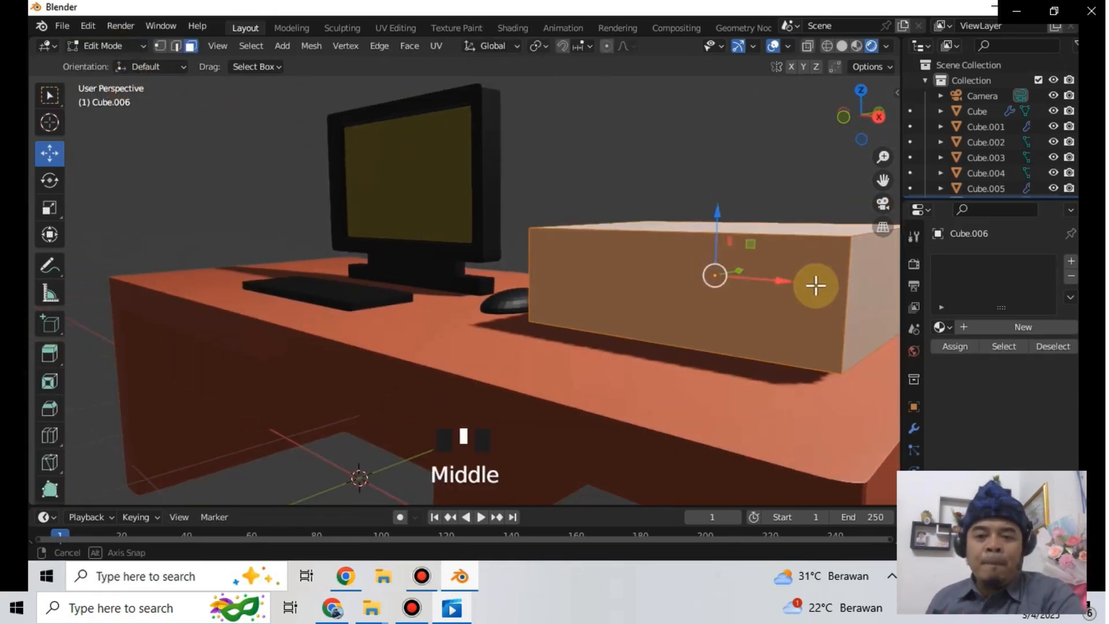
pyautogui.hotkey('ctrl', 'r')
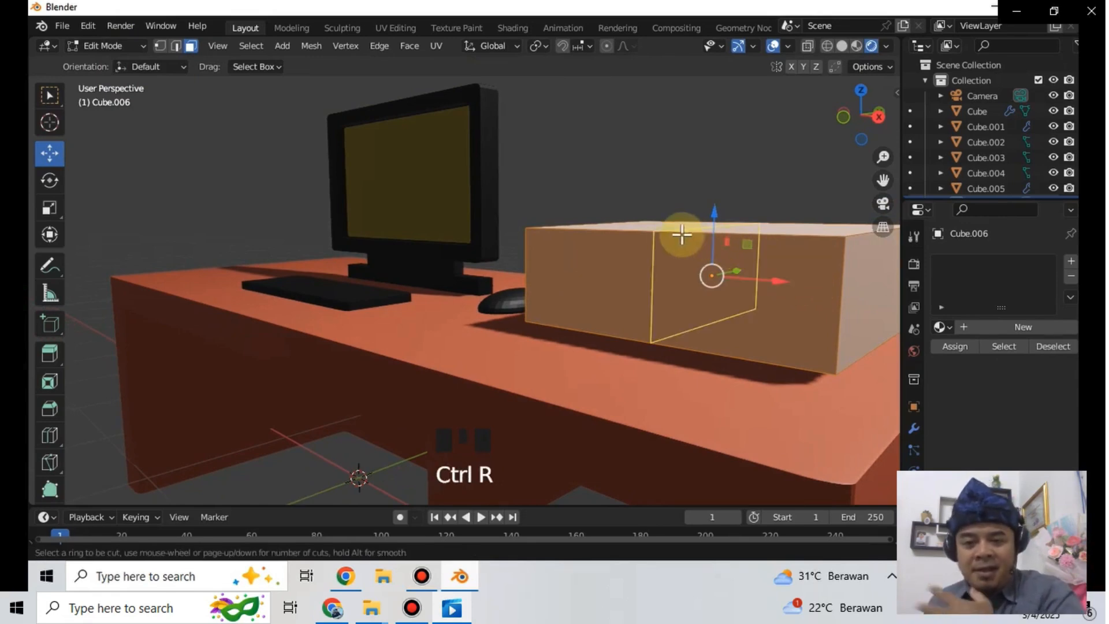
pyautogui.click(664, 218)
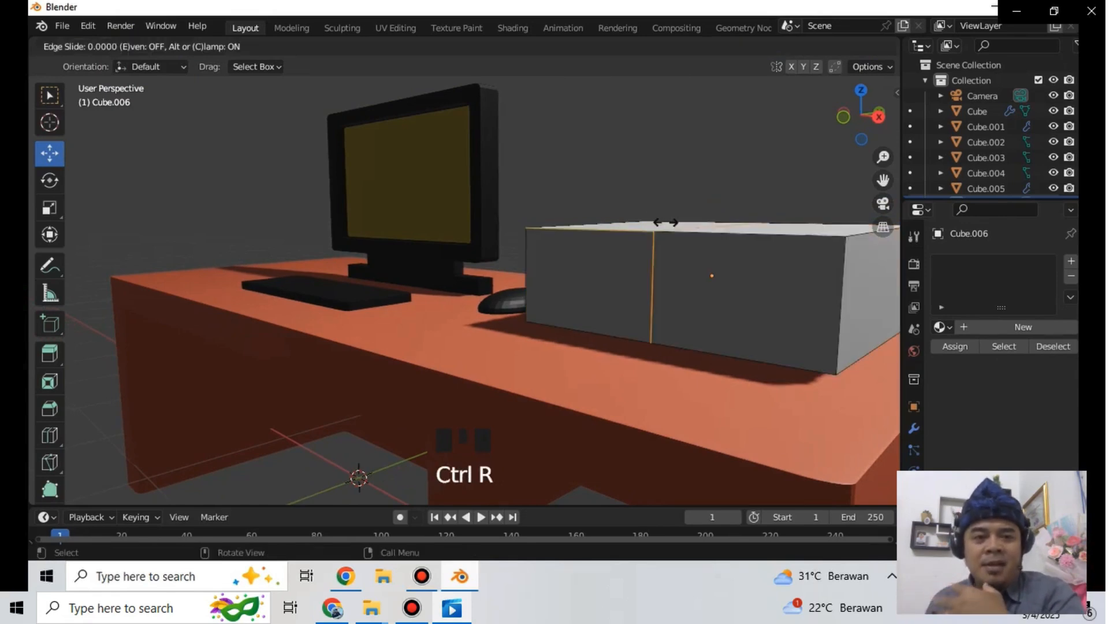
pyautogui.click(545, 215)
pyautogui.hotkey('ctrl', 'r')
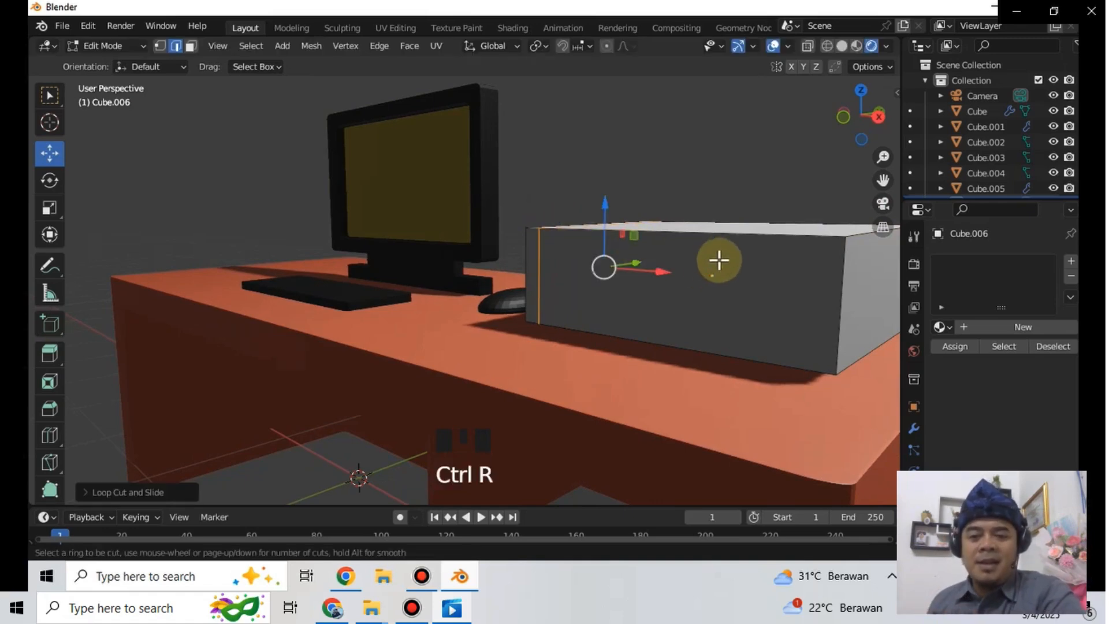
pyautogui.click(748, 212)
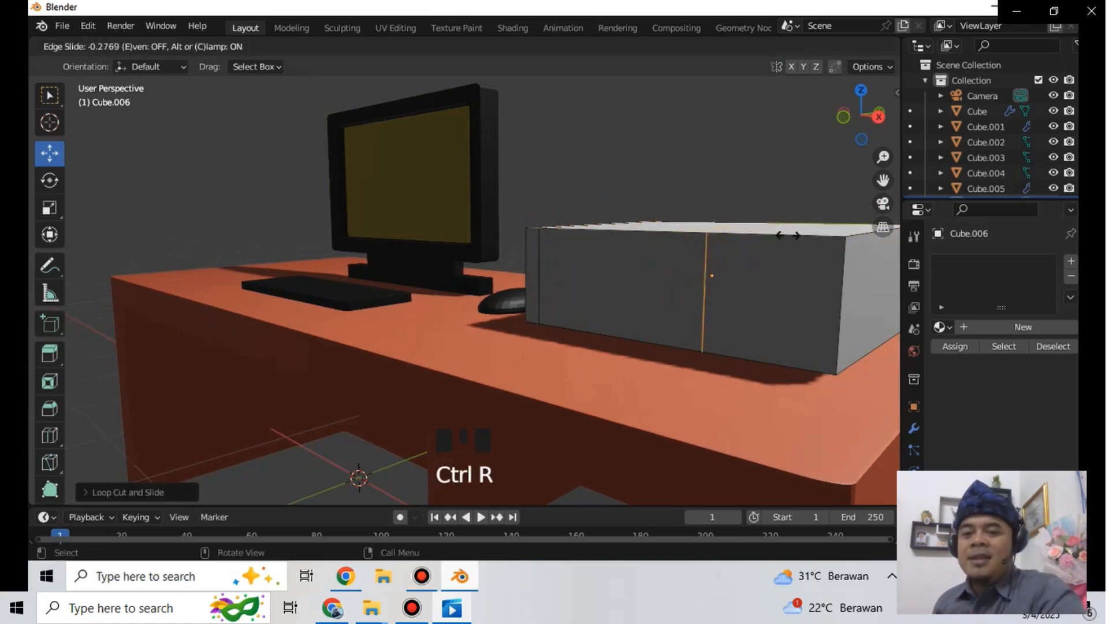
pyautogui.click(868, 263)
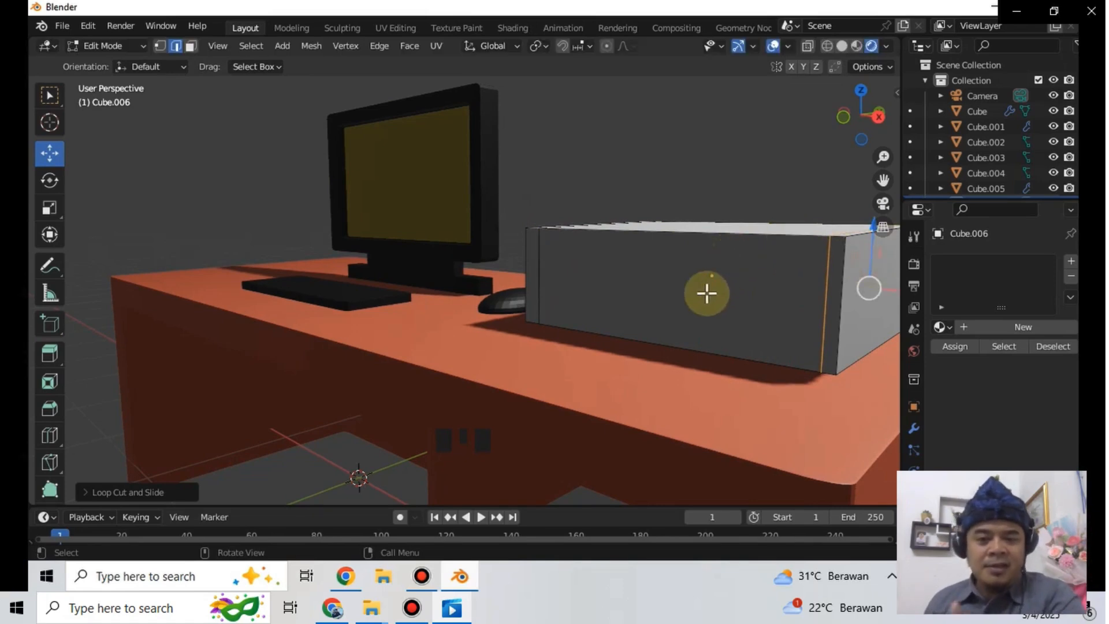
# - Add two horizontal loop cuts around the box, one slightly above mid-height and one near its base
pyautogui.hotkey('ctrl', 'r')
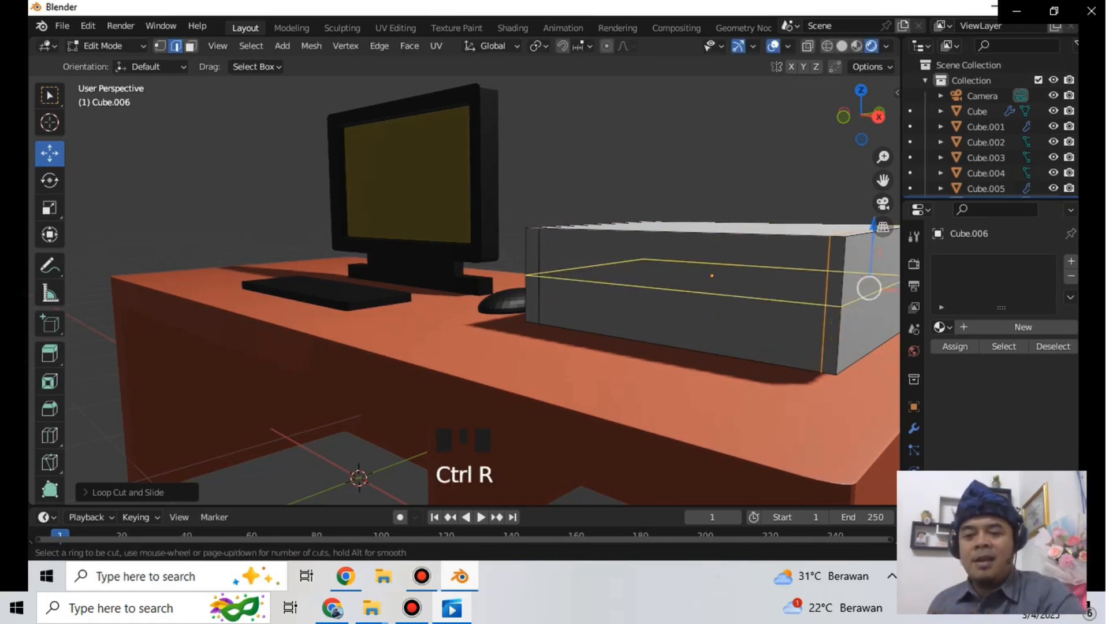
pyautogui.click(843, 312)
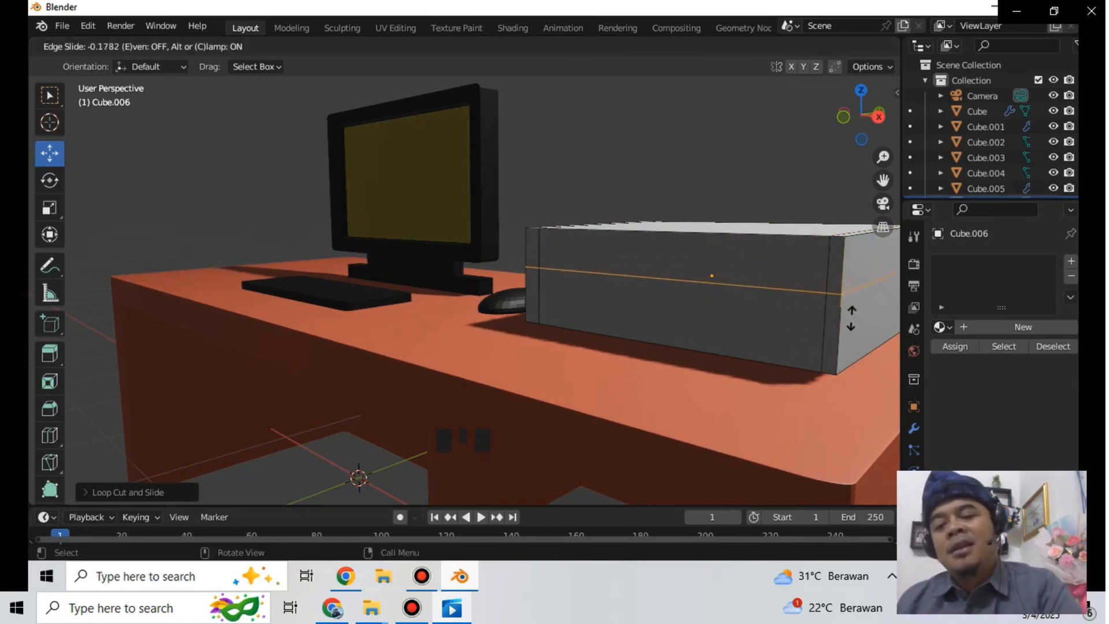
pyautogui.click(852, 321)
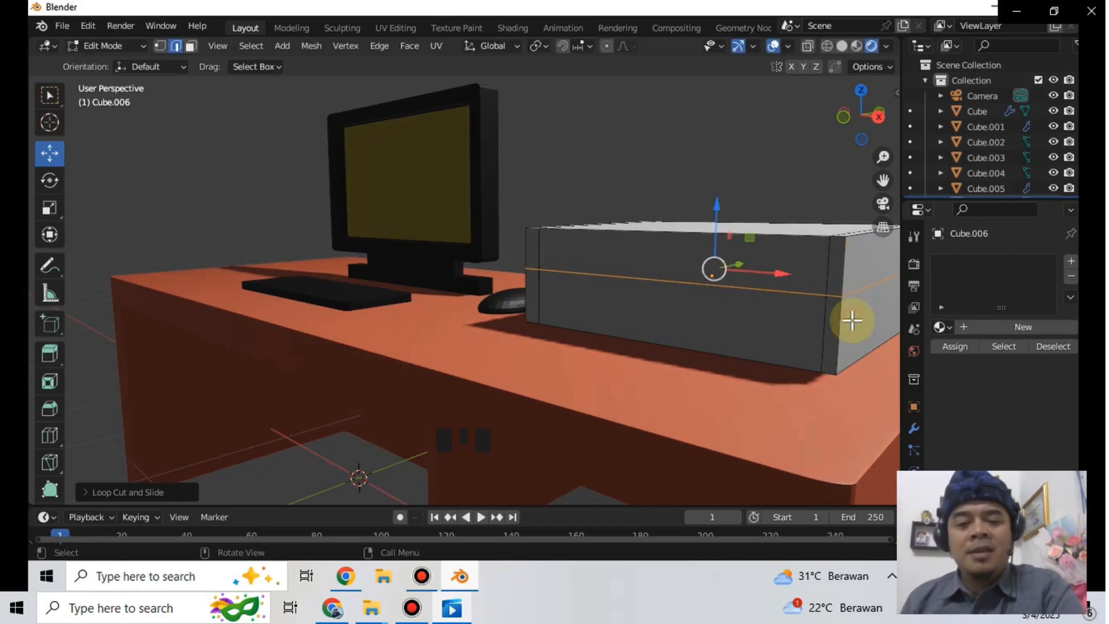
pyautogui.hotkey('ctrl', 'r')
pyautogui.click(854, 323)
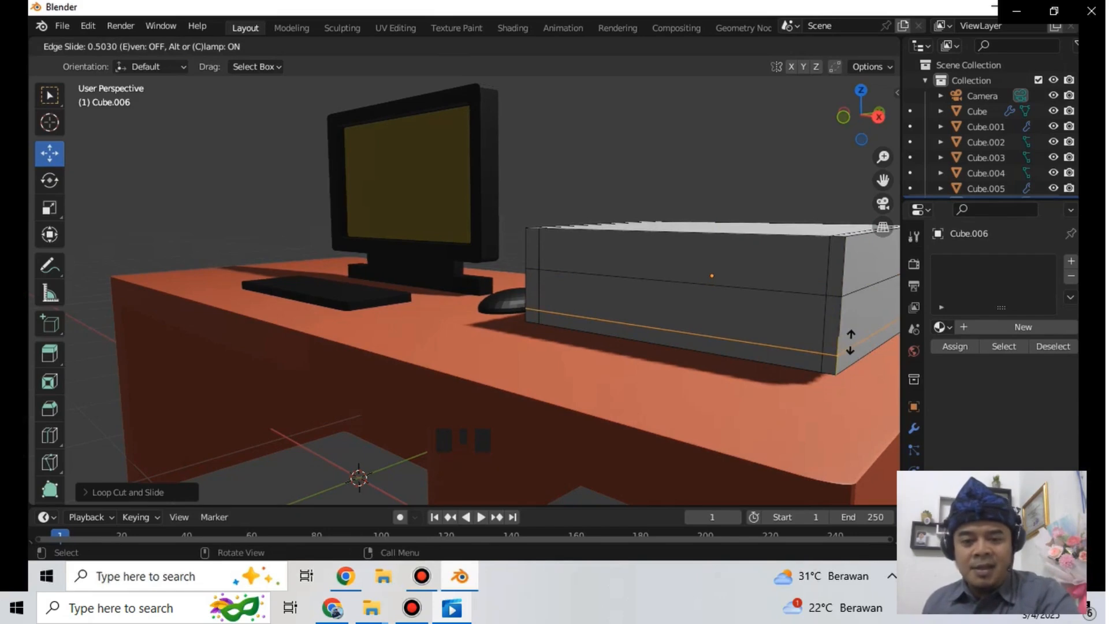
pyautogui.click(850, 341)
# - Extrude the large lower face on the box's front inward to hollow out a slot
pyautogui.scroll(-2, 762, 313)
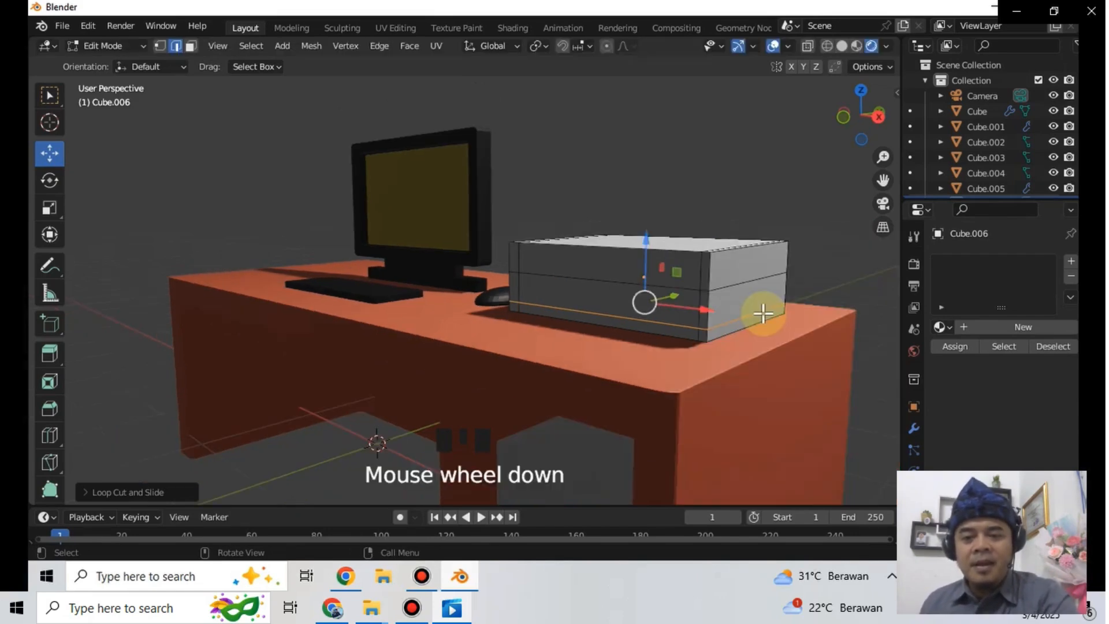
pyautogui.moveTo(765, 314); pyautogui.dragTo(743, 312, button='middle')
pyautogui.click(190, 45)
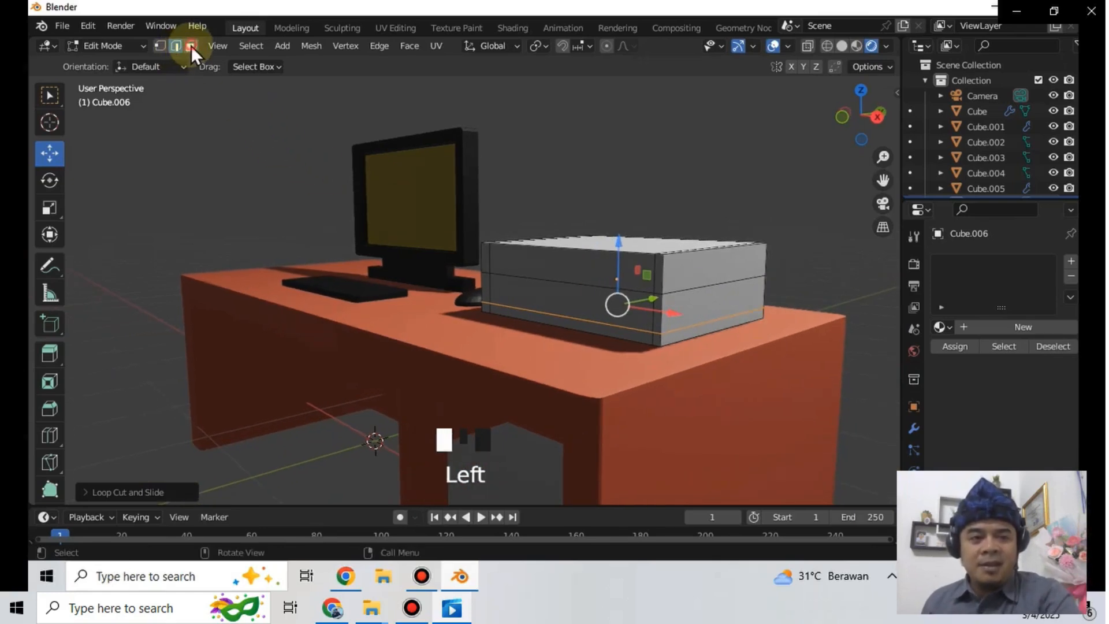
pyautogui.click(518, 290)
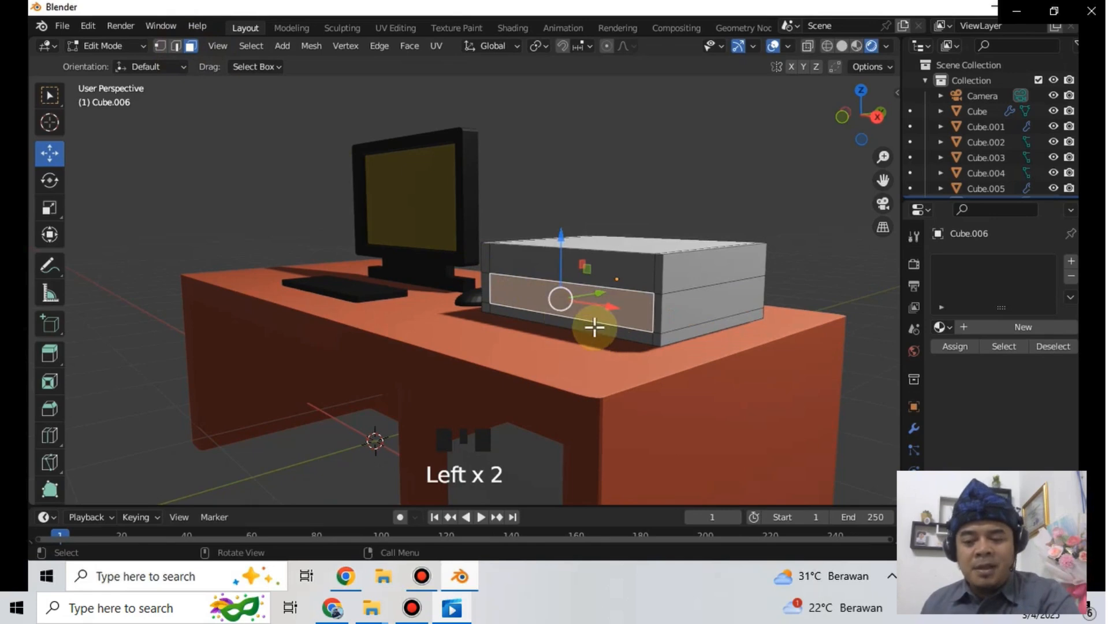
pyautogui.press('e')
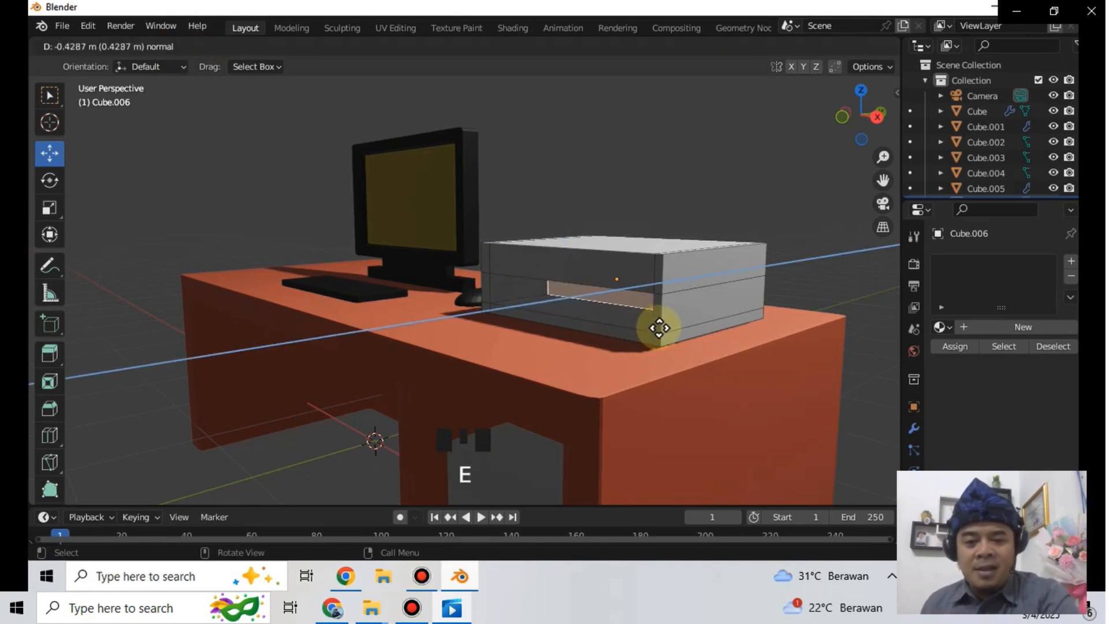
pyautogui.click(669, 328)
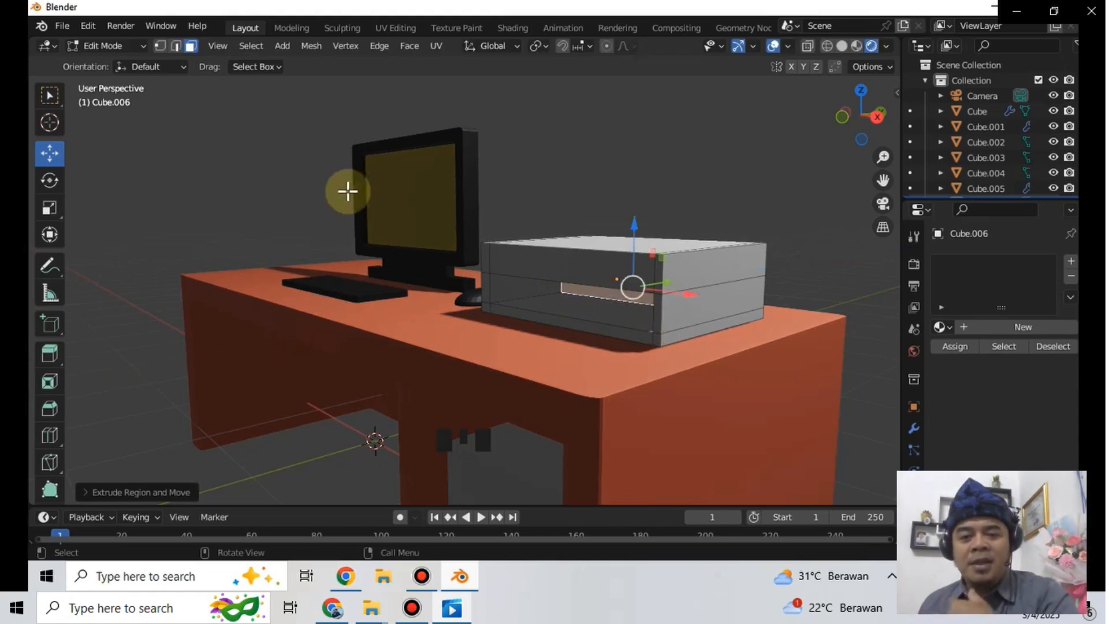
# - Return to Object Mode and add a Bevel modifier with 5 segments to the box
pyautogui.click(140, 46)
pyautogui.click(134, 64)
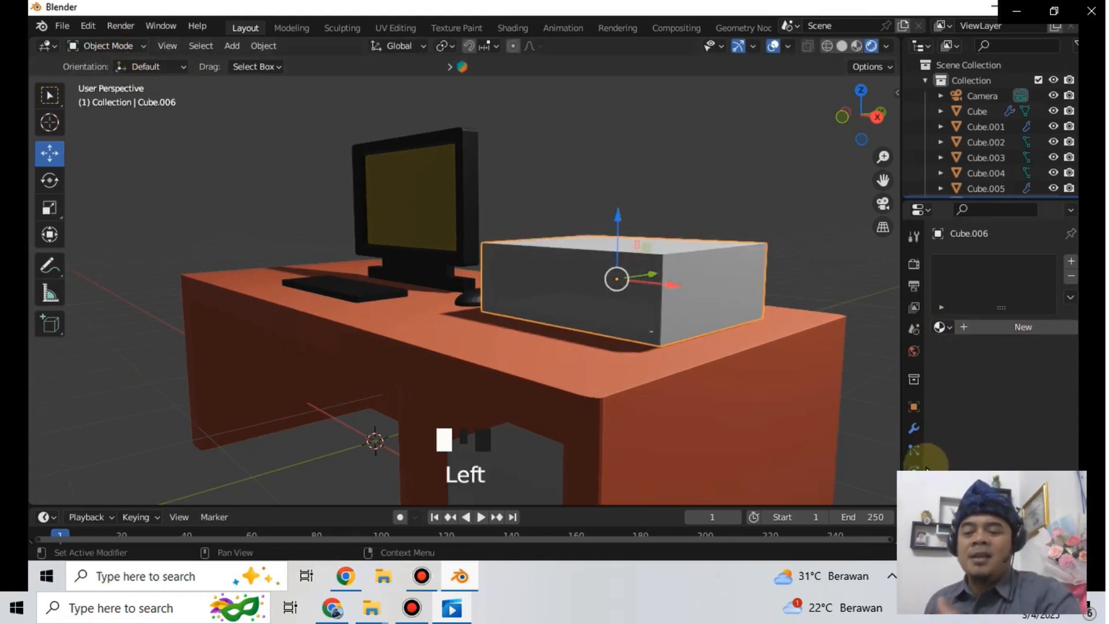
pyautogui.click(913, 429)
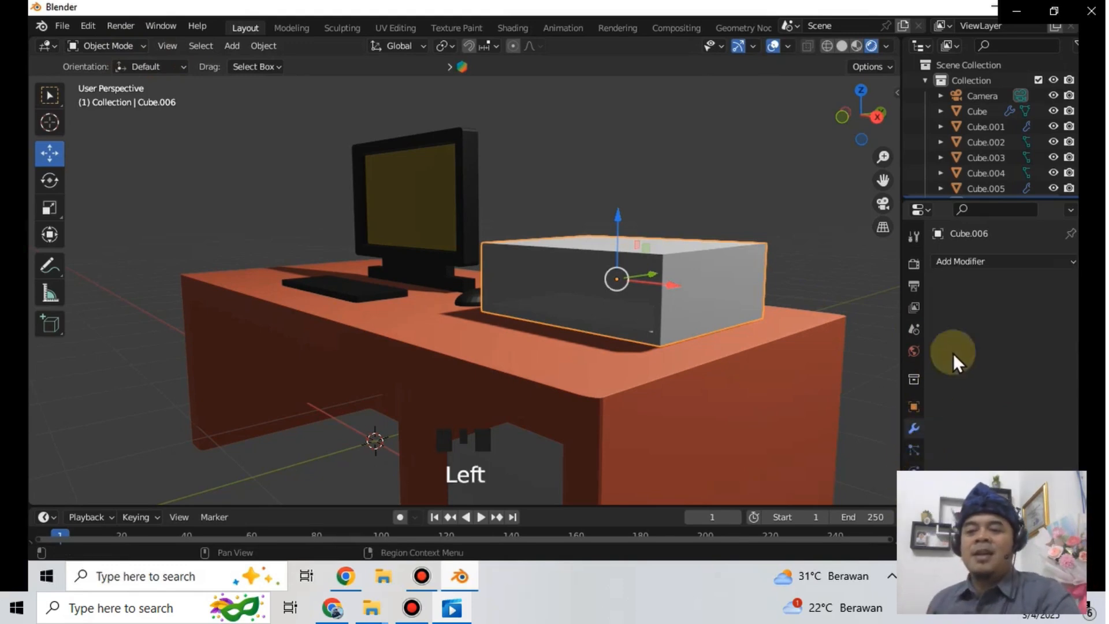
pyautogui.click(990, 261)
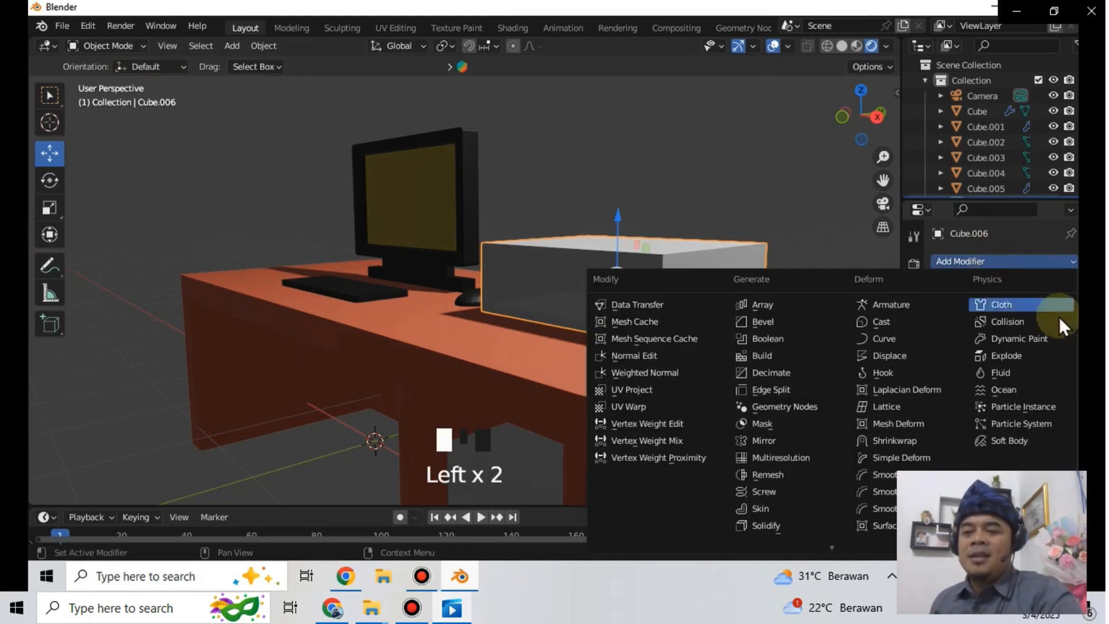
pyautogui.click(799, 322)
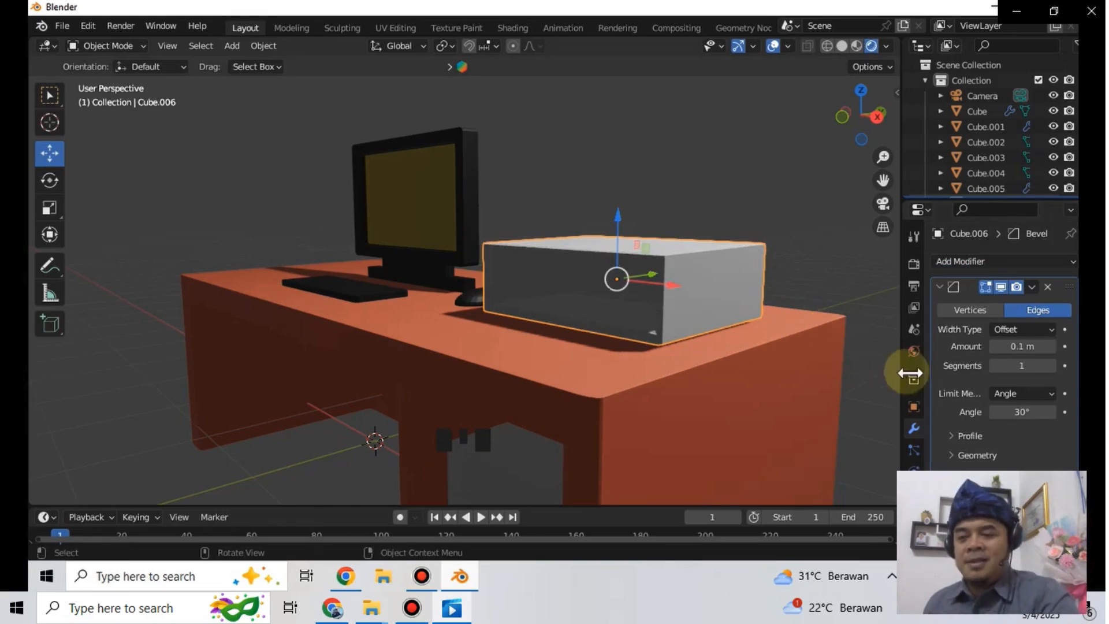
pyautogui.click(1046, 366)
pyautogui.click(1052, 369)
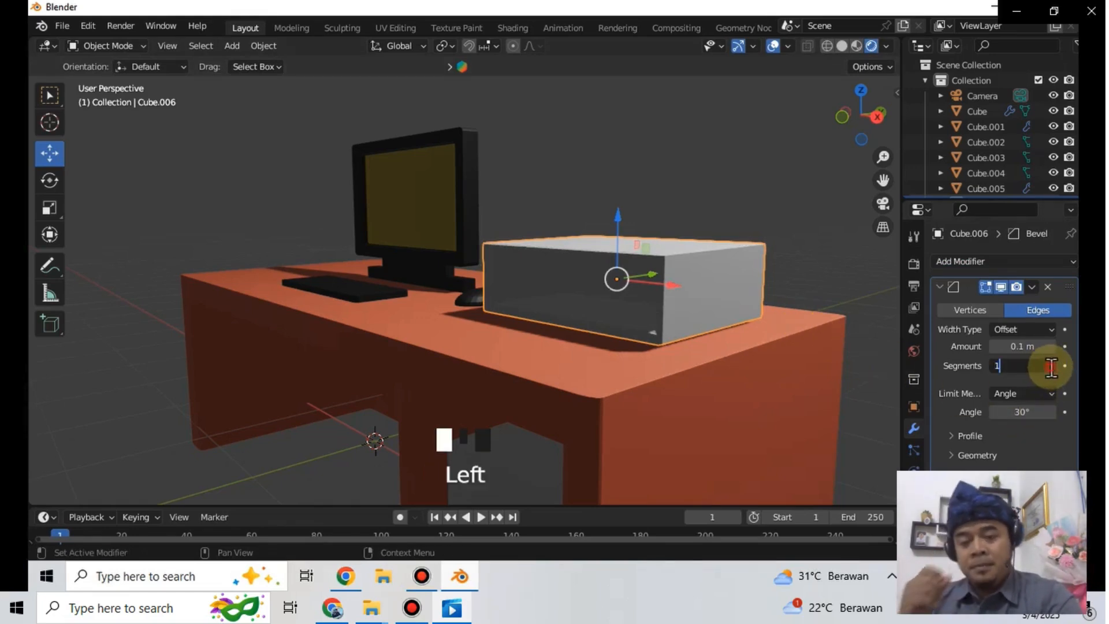
pyautogui.click(1050, 365)
pyautogui.click(1051, 366)
pyautogui.click(1051, 365)
pyautogui.click(1051, 365)
pyautogui.click(1050, 365)
pyautogui.moveTo(736, 324)
pyautogui.mouseDown(button='middle')
pyautogui.moveTo(726, 320)
pyautogui.moveTo(739, 305)
pyautogui.mouseUp(button='middle')
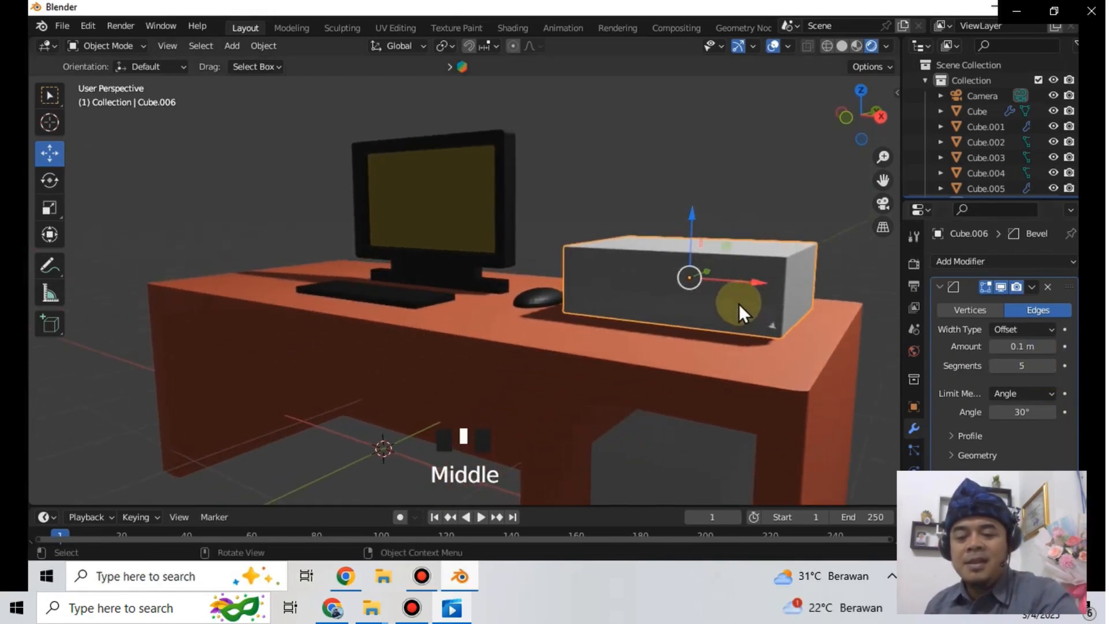
pyautogui.click(119, 45)
pyautogui.click(121, 74)
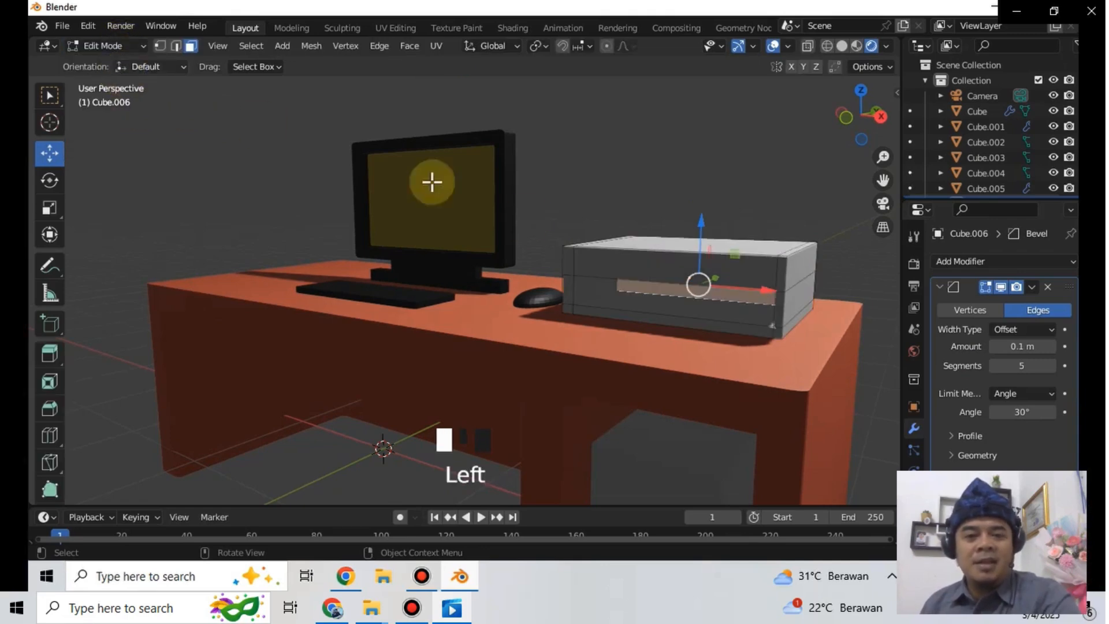
pyautogui.moveTo(760, 297); pyautogui.dragTo(736, 287, button='middle')
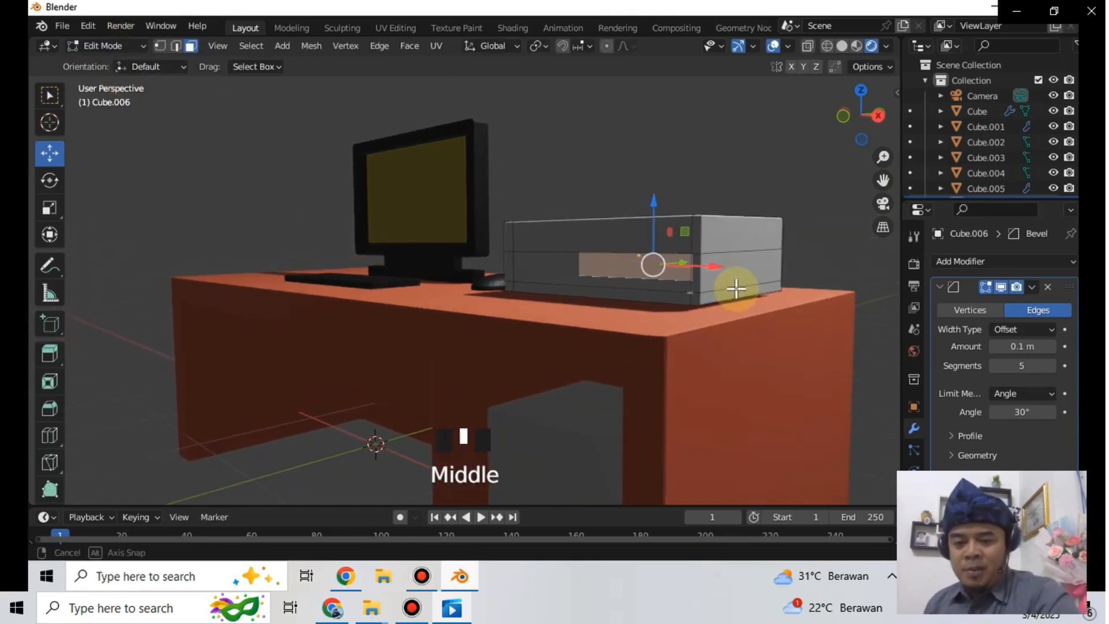
pyautogui.click(608, 268)
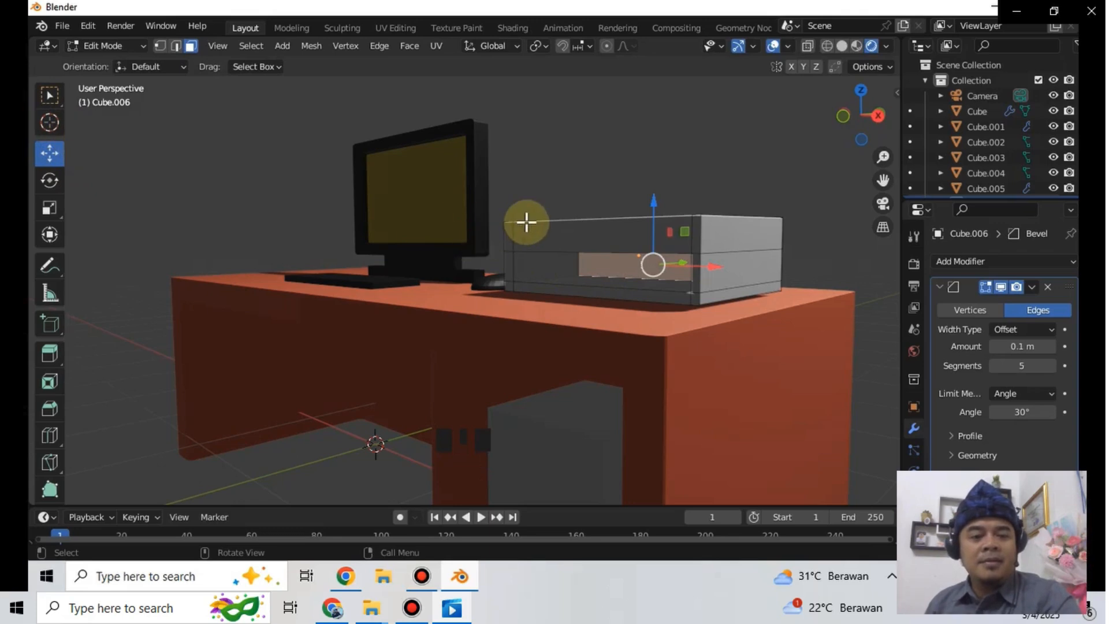
pyautogui.click(123, 44)
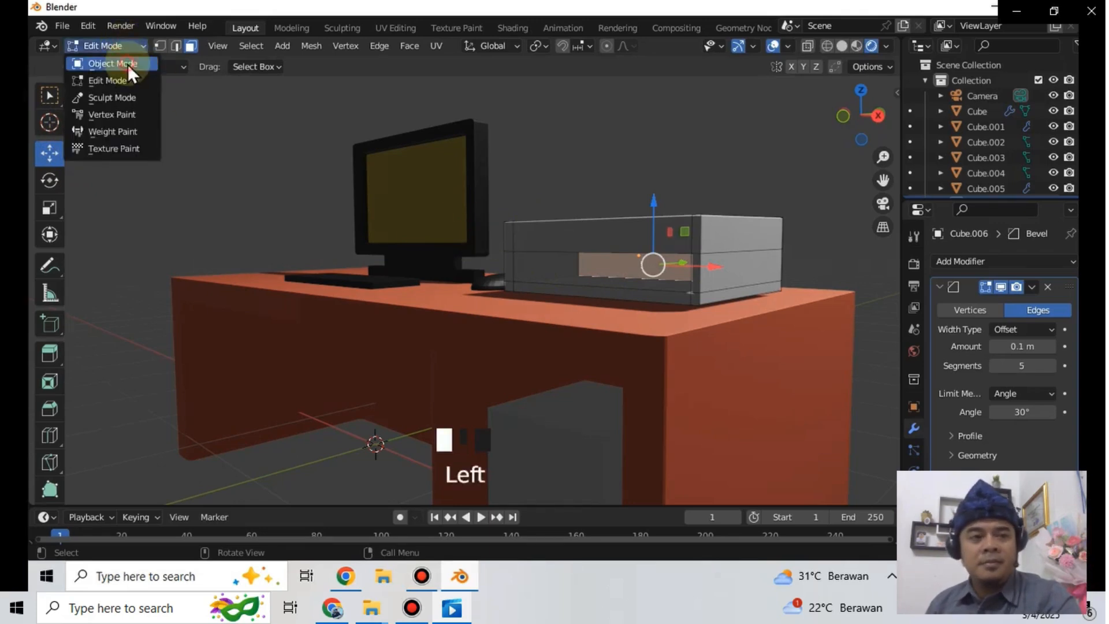
pyautogui.click(126, 63)
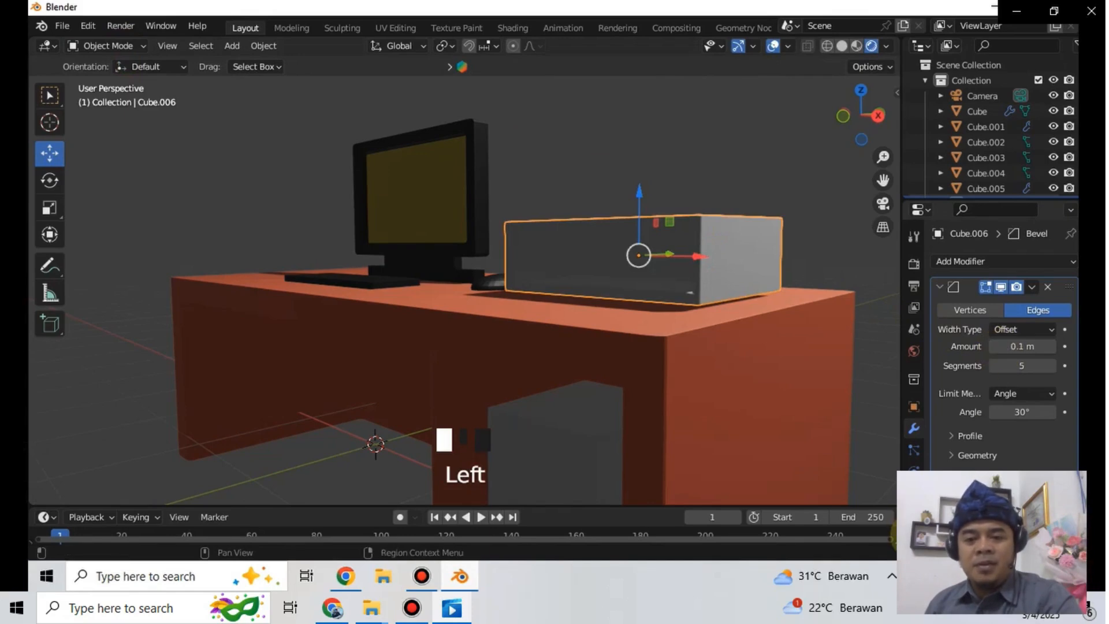
# - Give the box a new material with a near-black base color at Value 0.004
pyautogui.click(912, 535)
pyautogui.click(1030, 326)
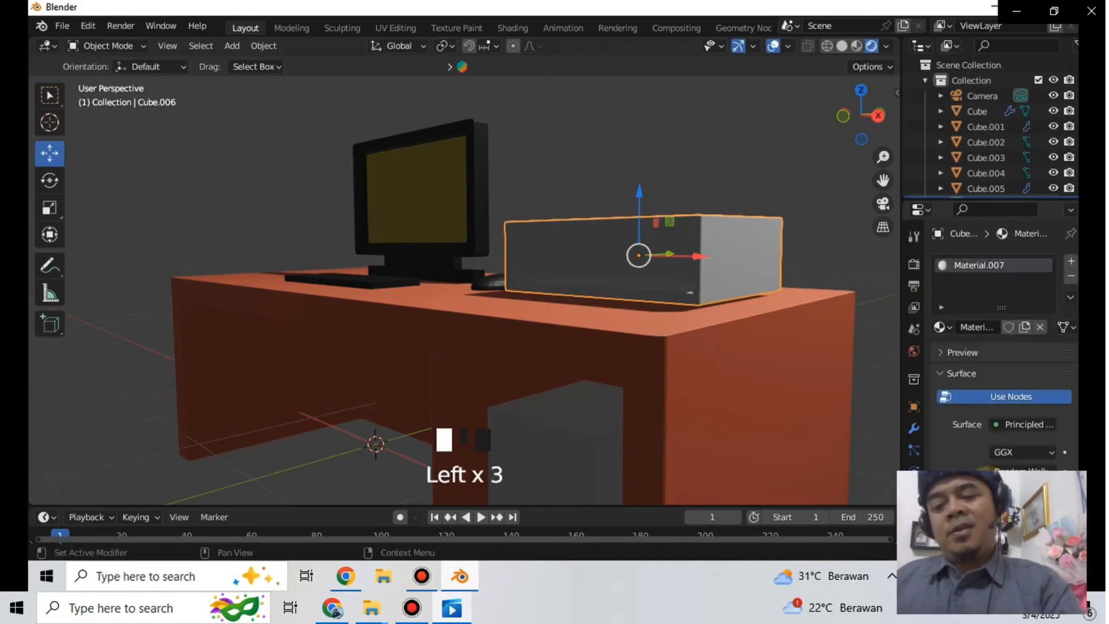
pyautogui.click(1006, 459)
pyautogui.click(1043, 376)
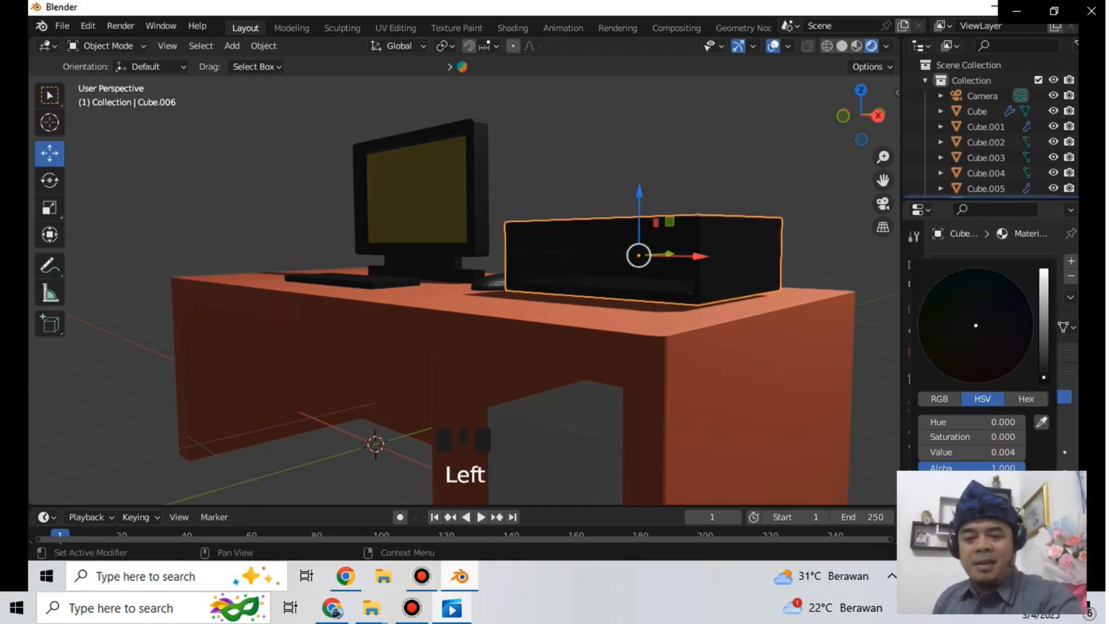
pyautogui.click(615, 157)
# - Give the computer case under the desk a new material with a black base color
pyautogui.scroll(2, 606, 163)
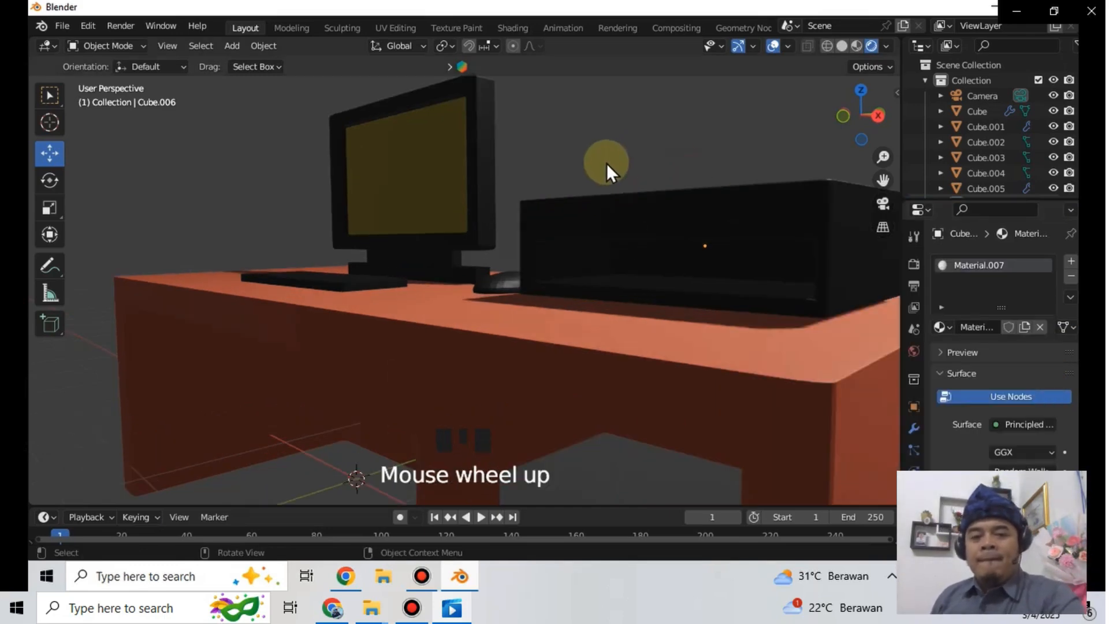
pyautogui.moveTo(636, 223); pyautogui.dragTo(664, 251, button='middle')
pyautogui.scroll(-3, 664, 251)
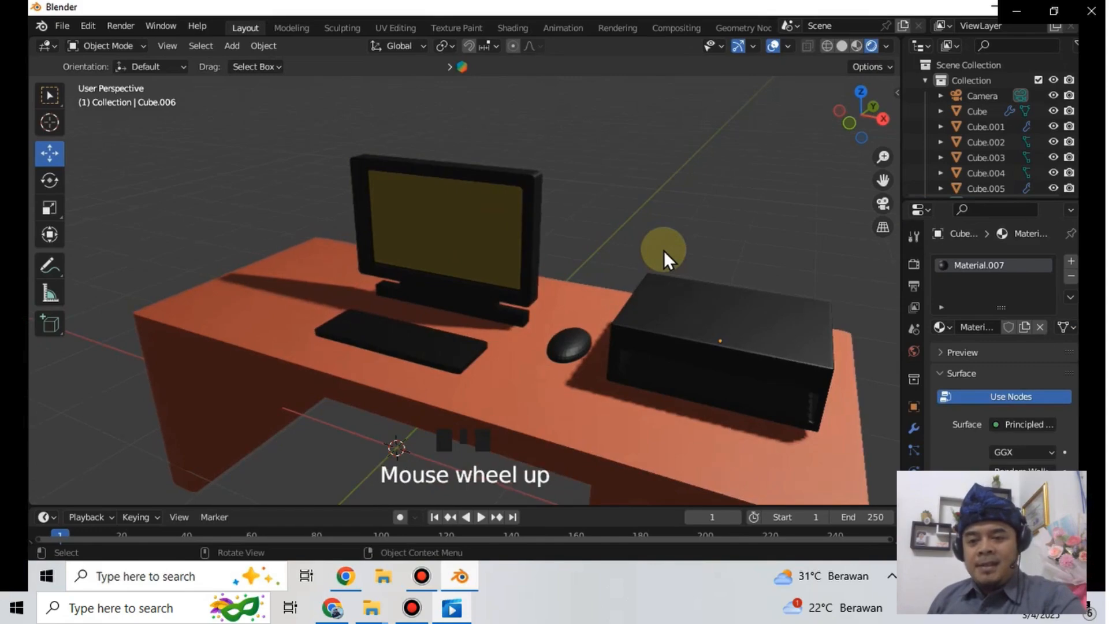
pyautogui.moveTo(736, 414)
pyautogui.mouseDown(button='middle')
pyautogui.moveTo(740, 387)
pyautogui.moveTo(725, 395)
pyautogui.mouseUp(button='middle')
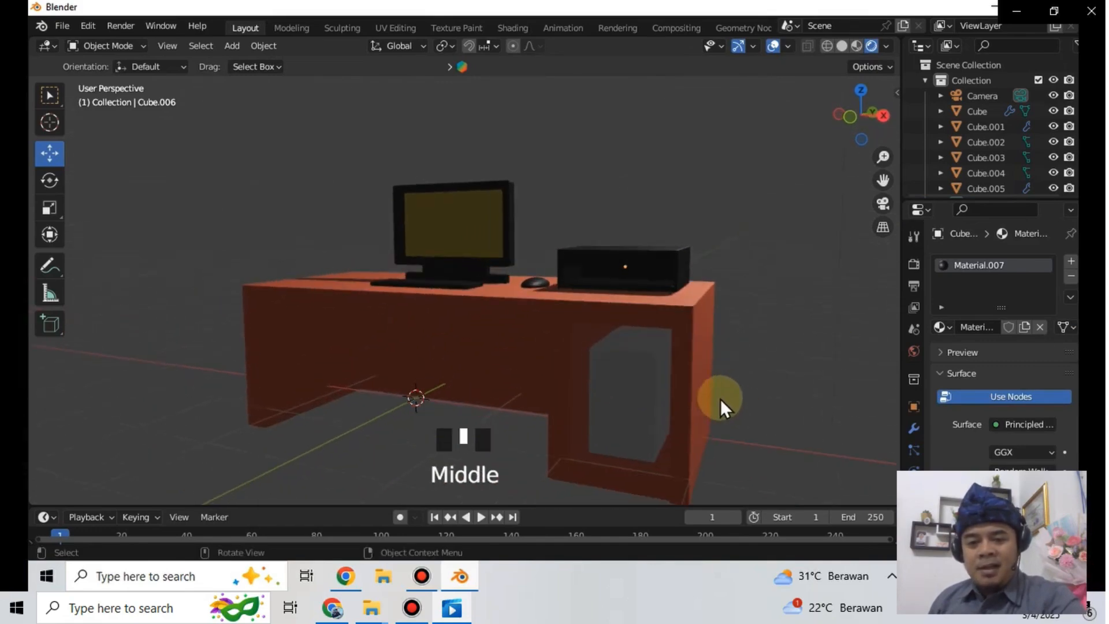
pyautogui.click(643, 390)
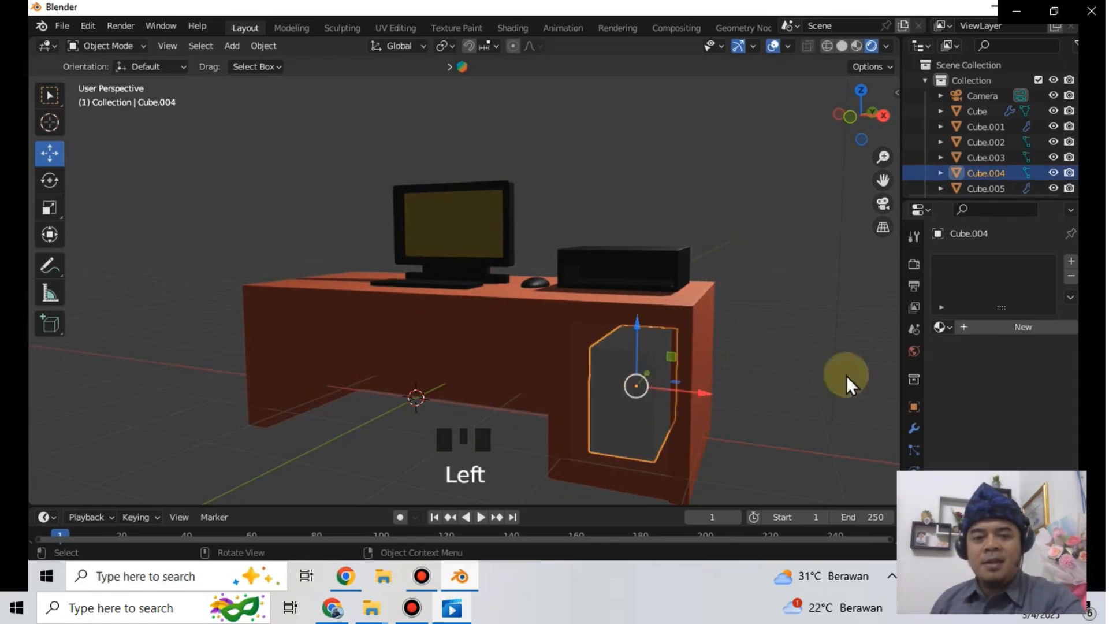
pyautogui.click(996, 328)
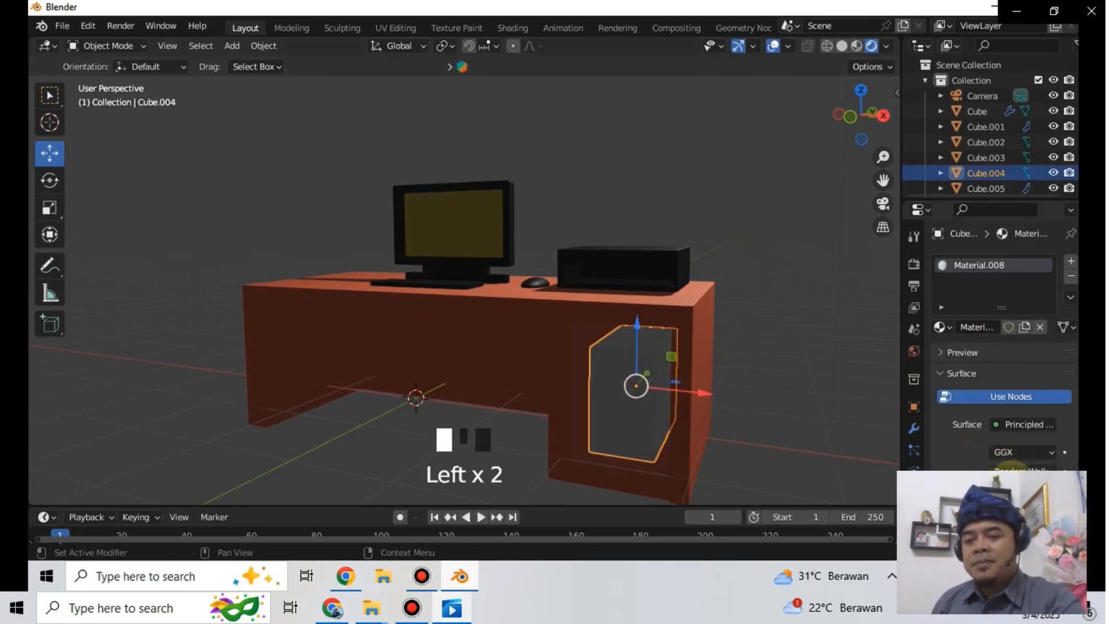
pyautogui.click(1005, 464)
pyautogui.click(769, 217)
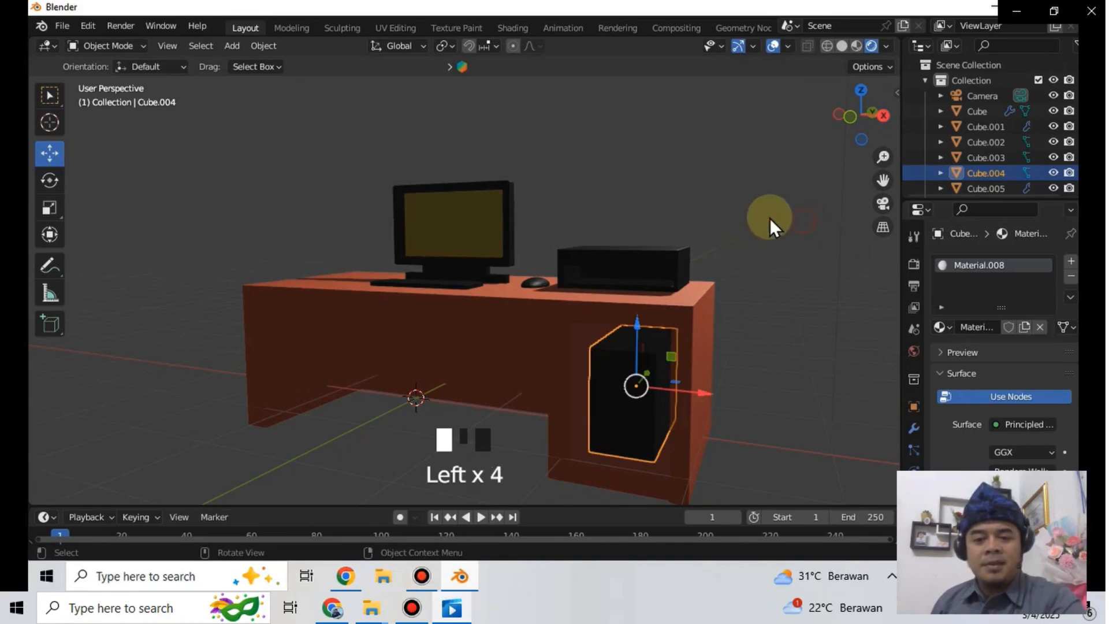
# - Add a cylinder mesh and raise it along Z above the desktop
pyautogui.moveTo(723, 196); pyautogui.dragTo(741, 220, button='middle')
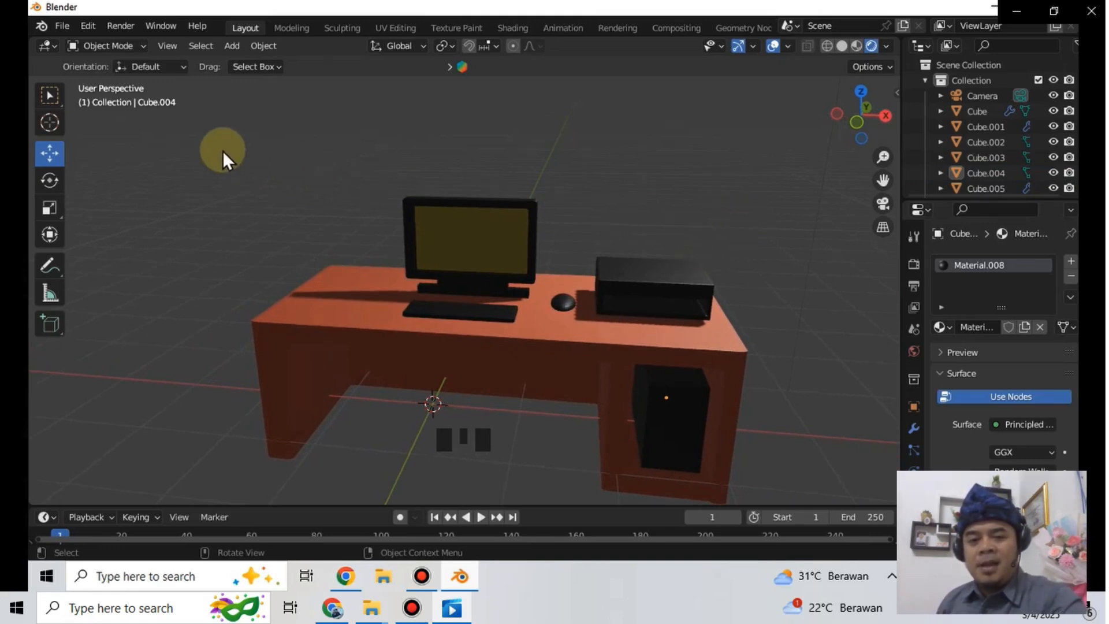
pyautogui.hotkey('shift', 'a')
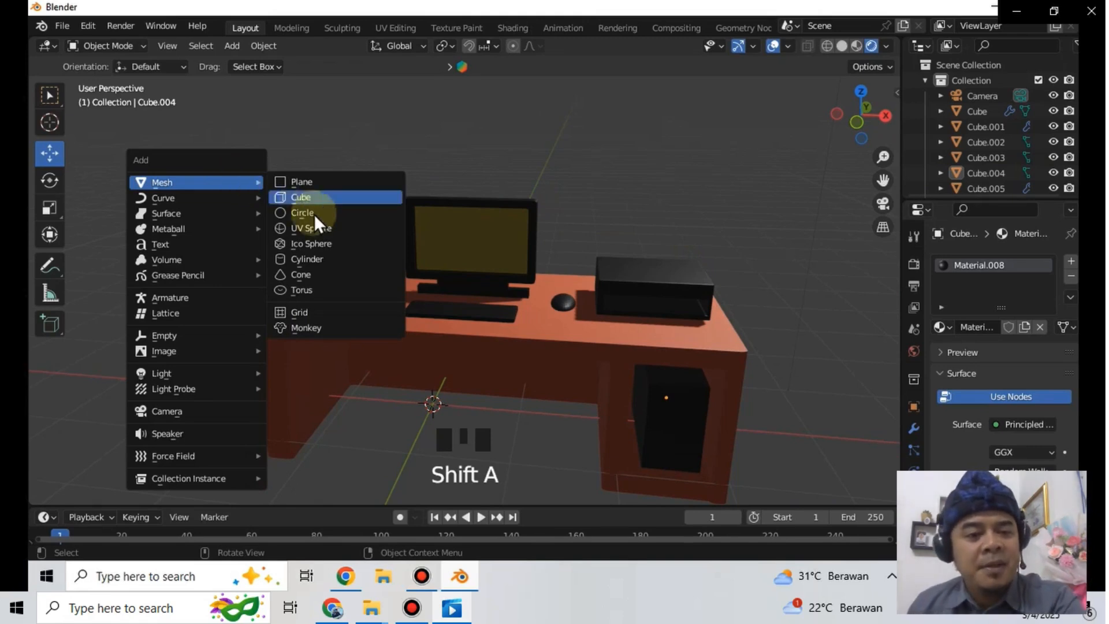
pyautogui.click(327, 259)
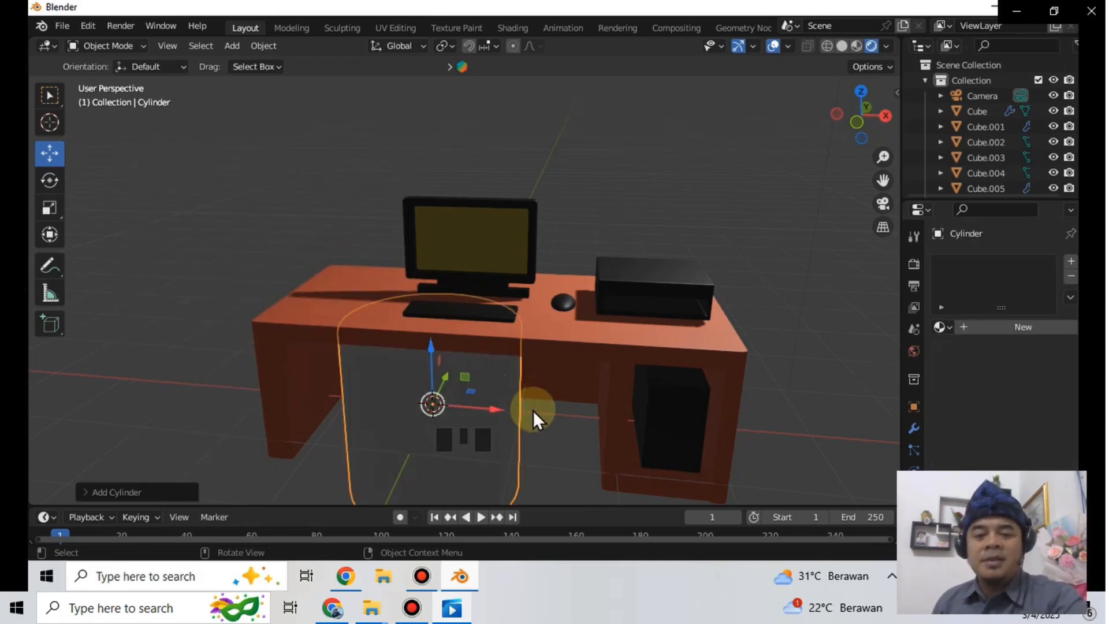
pyautogui.moveTo(430, 345); pyautogui.dragTo(542, 239)
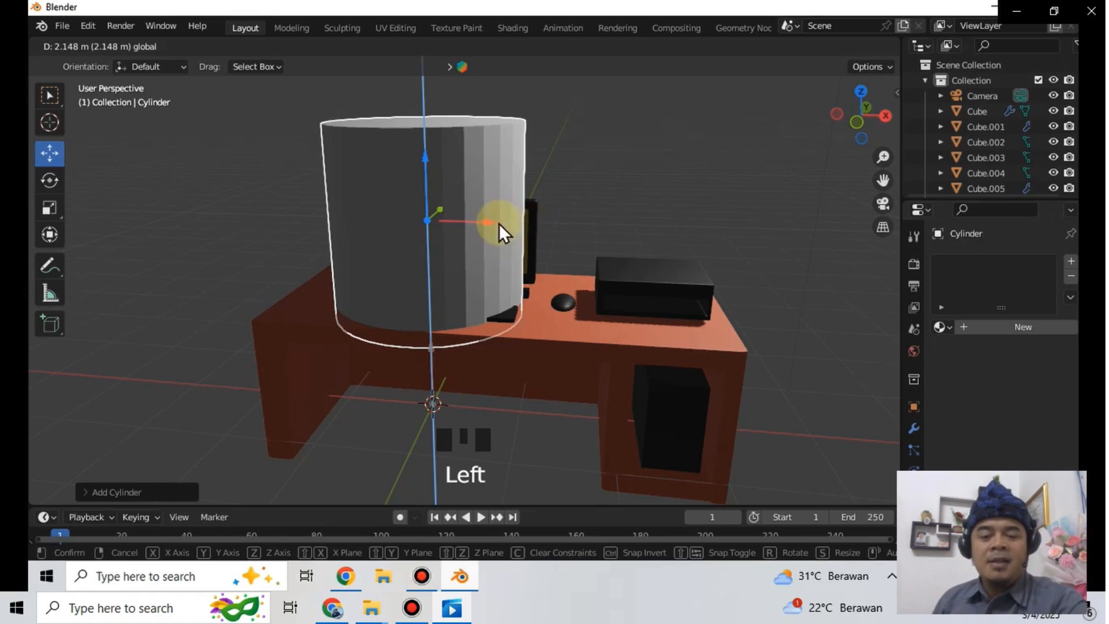
pyautogui.moveTo(36, 172); pyautogui.dragTo(57, 168)
pyautogui.scroll(-3, 67, 188)
# - Scale the cylinder down along X, Y and Z to a small disc-like piece in front of the monitor
pyautogui.click(51, 186)
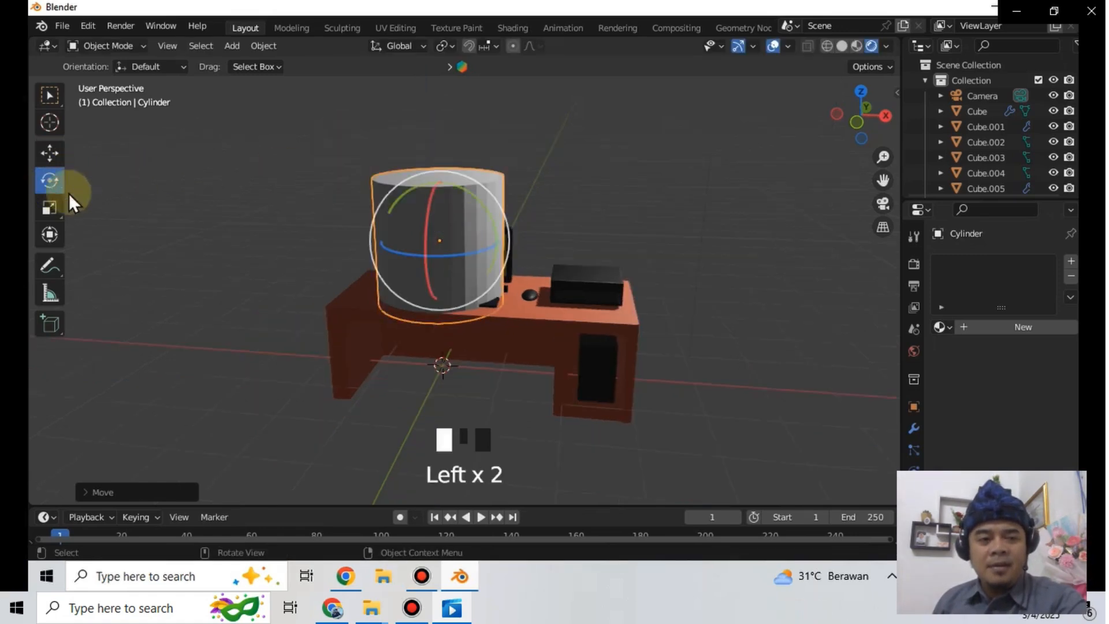
pyautogui.click(54, 208)
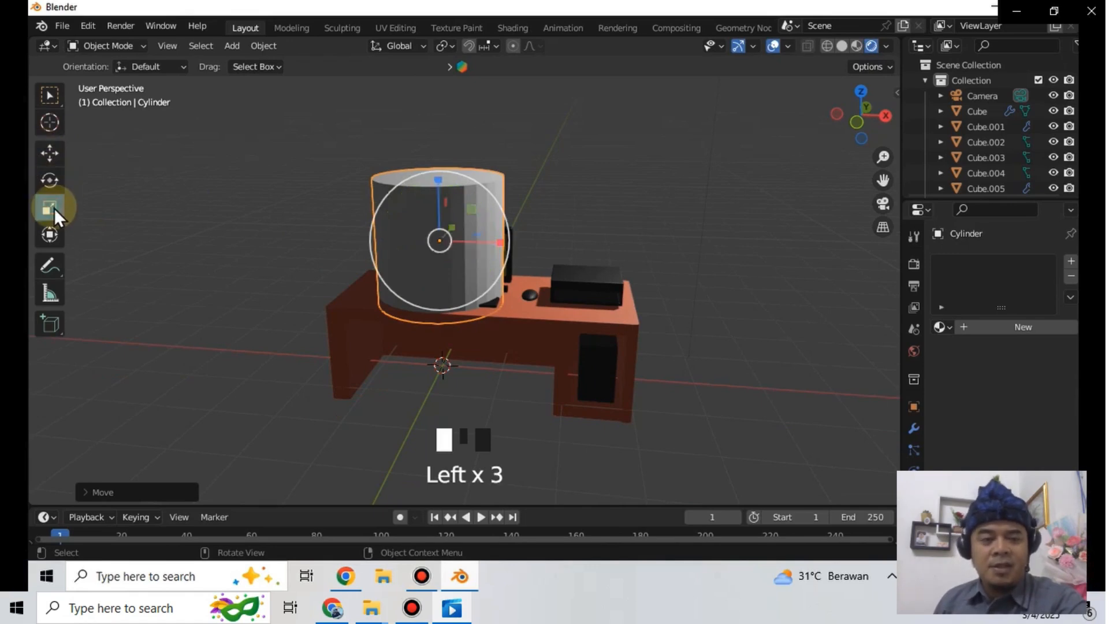
pyautogui.moveTo(506, 243); pyautogui.dragTo(465, 240)
pyautogui.moveTo(455, 183); pyautogui.dragTo(462, 231)
pyautogui.moveTo(574, 274); pyautogui.dragTo(480, 248, button='middle')
pyautogui.moveTo(463, 229); pyautogui.dragTo(401, 248)
pyautogui.moveTo(402, 247); pyautogui.dragTo(469, 230, button='middle')
pyautogui.moveTo(450, 230); pyautogui.dragTo(449, 240)
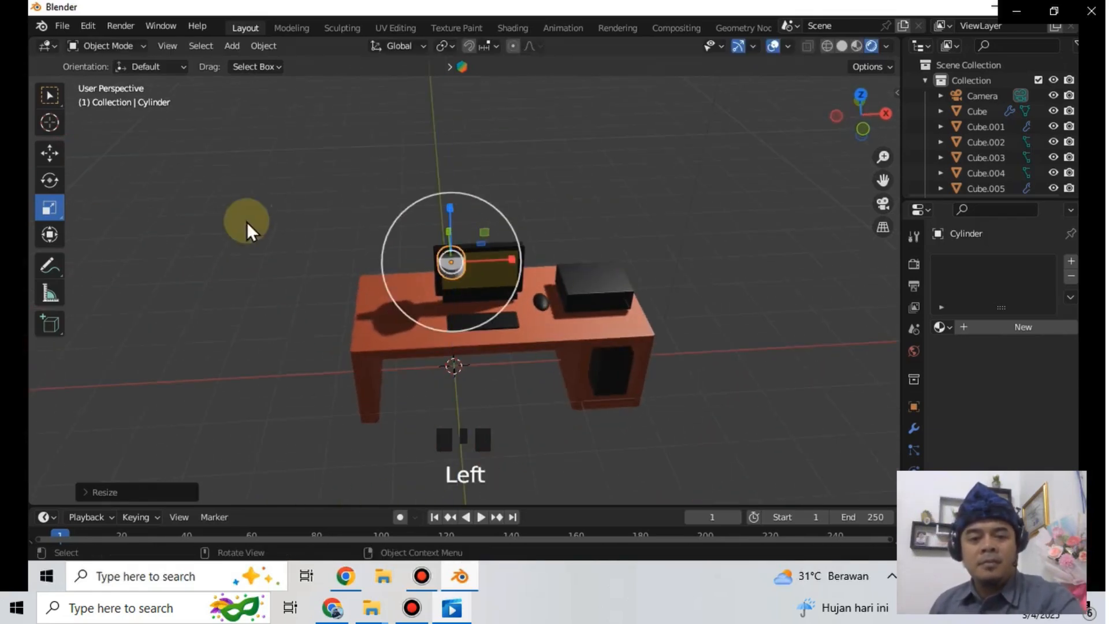
# - Move the cylinder along X and lower it along Z so it rests on the desk's free left end
pyautogui.click(46, 154)
pyautogui.moveTo(514, 260); pyautogui.dragTo(459, 271)
pyautogui.moveTo(459, 271); pyautogui.dragTo(435, 262, button='middle')
pyautogui.moveTo(403, 179); pyautogui.dragTo(399, 231)
pyautogui.moveTo(470, 283); pyautogui.dragTo(368, 279)
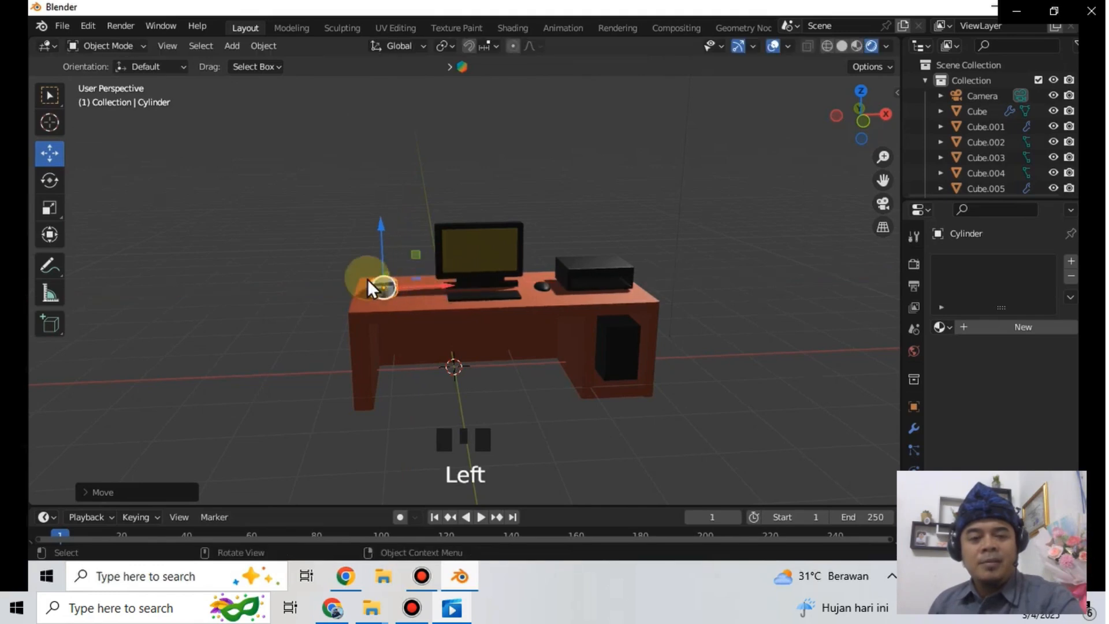
pyautogui.scroll(-2, 370, 282)
pyautogui.scroll(-2, 411, 284)
pyautogui.scroll(3, 404, 286)
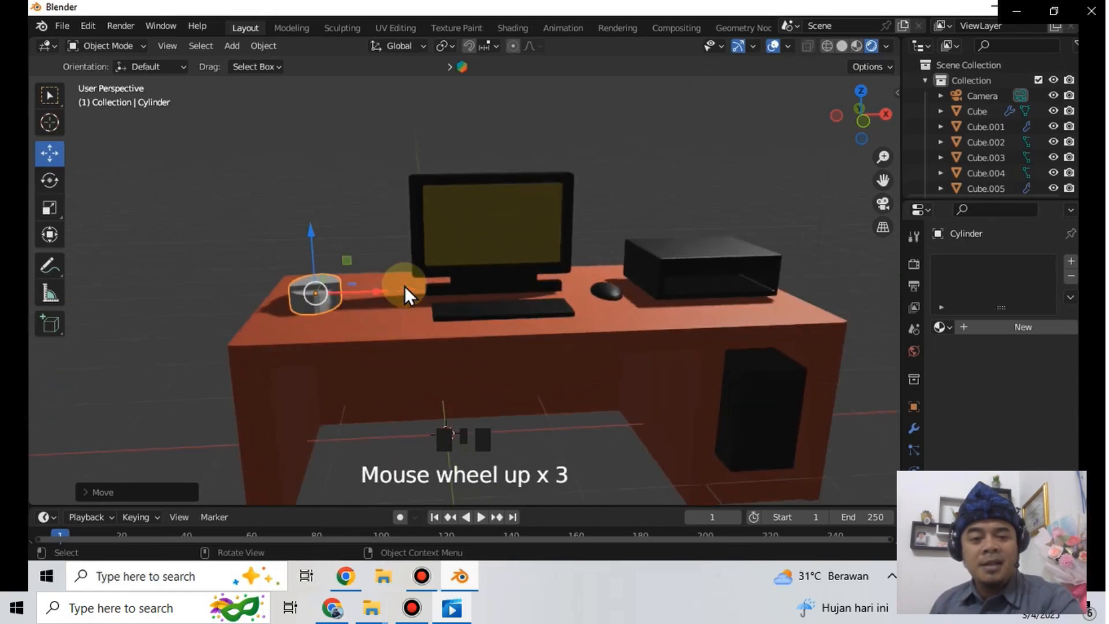
# - Rotate the cylinder around the X axis so it stands upright as a disc facing the front
pyautogui.click(48, 182)
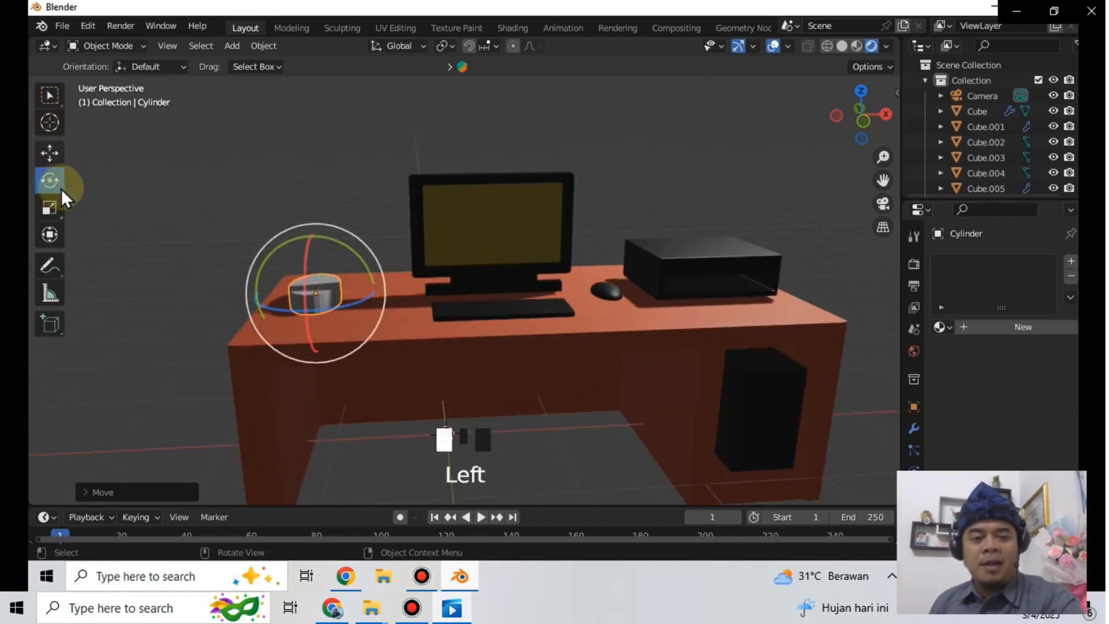
pyautogui.moveTo(306, 247); pyautogui.dragTo(300, 295)
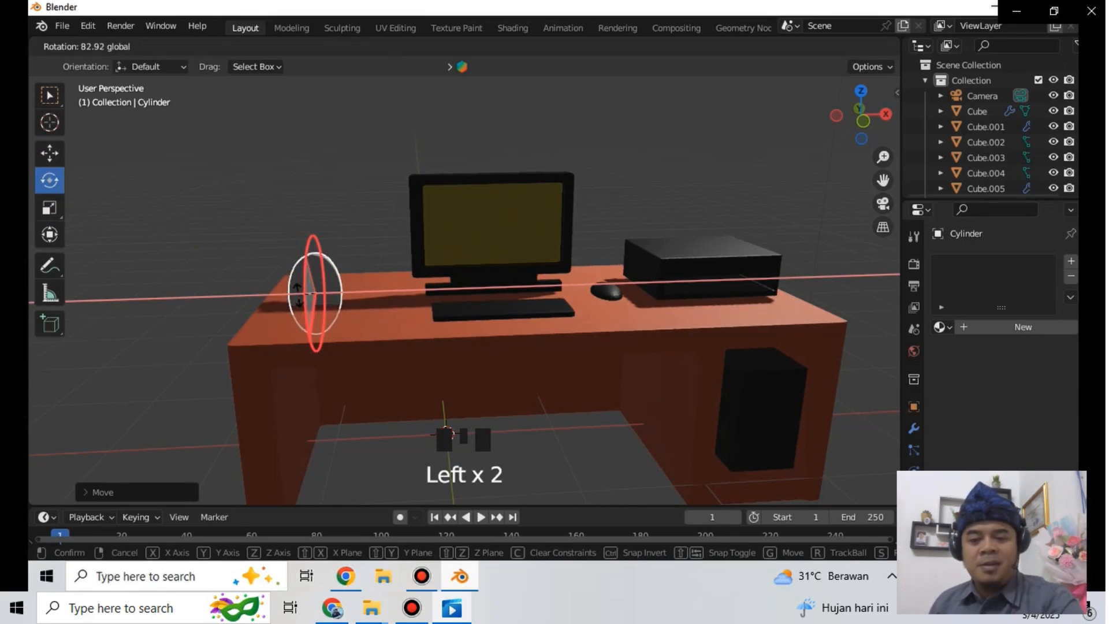
pyautogui.moveTo(299, 295); pyautogui.dragTo(325, 292)
pyautogui.click(341, 181)
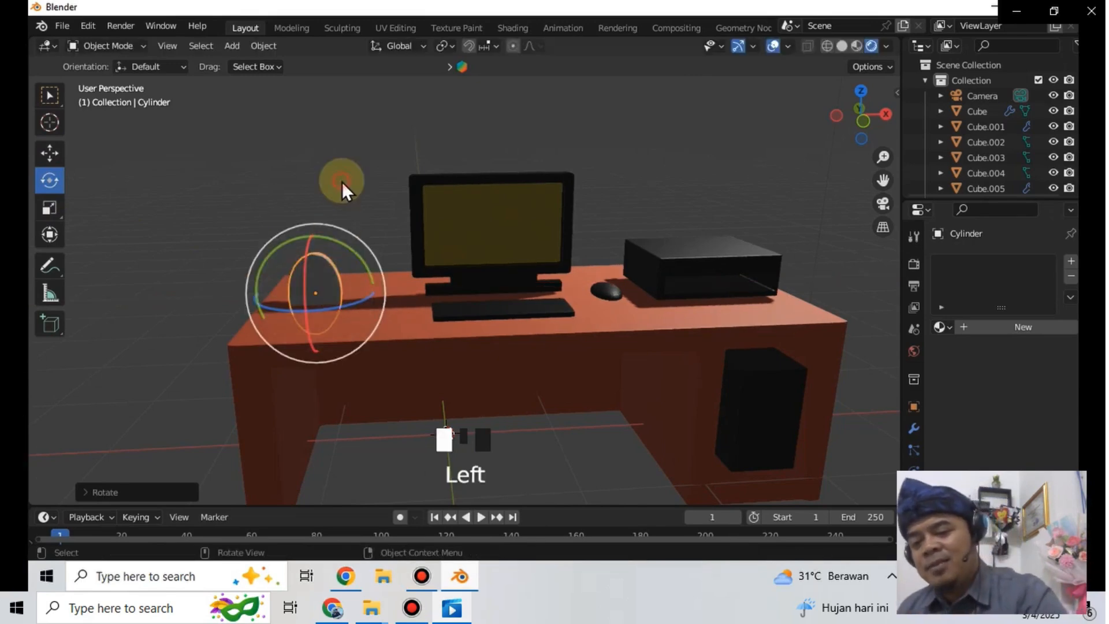
pyautogui.click(332, 277)
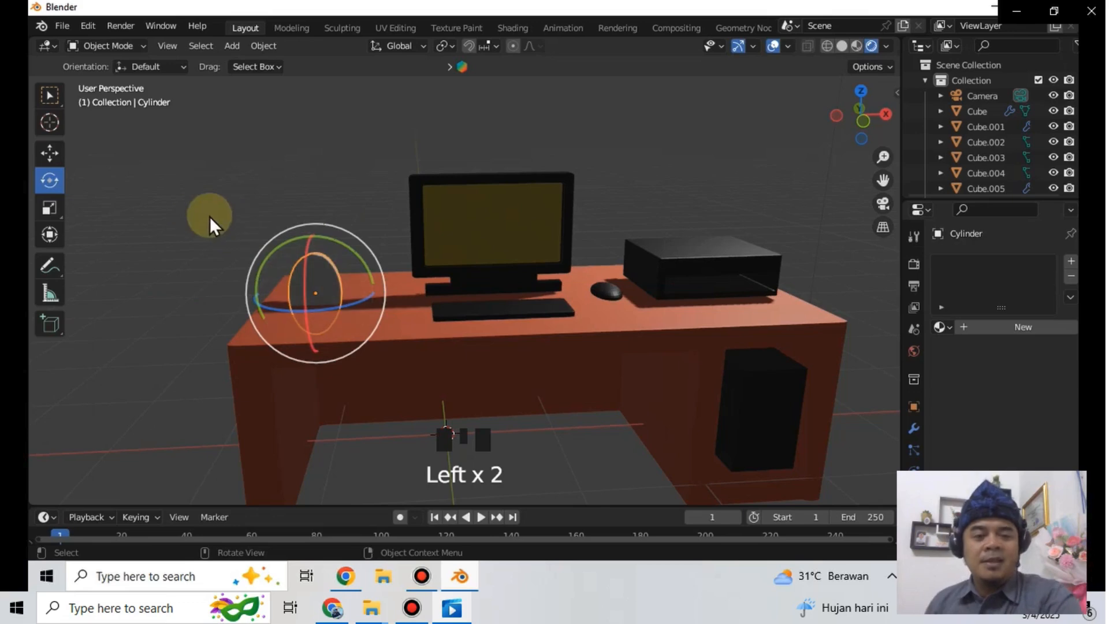
# - Raise the upright disc along Z so it stands on the desktop
pyautogui.click(49, 152)
pyautogui.moveTo(310, 237); pyautogui.dragTo(306, 196)
pyautogui.click(369, 189)
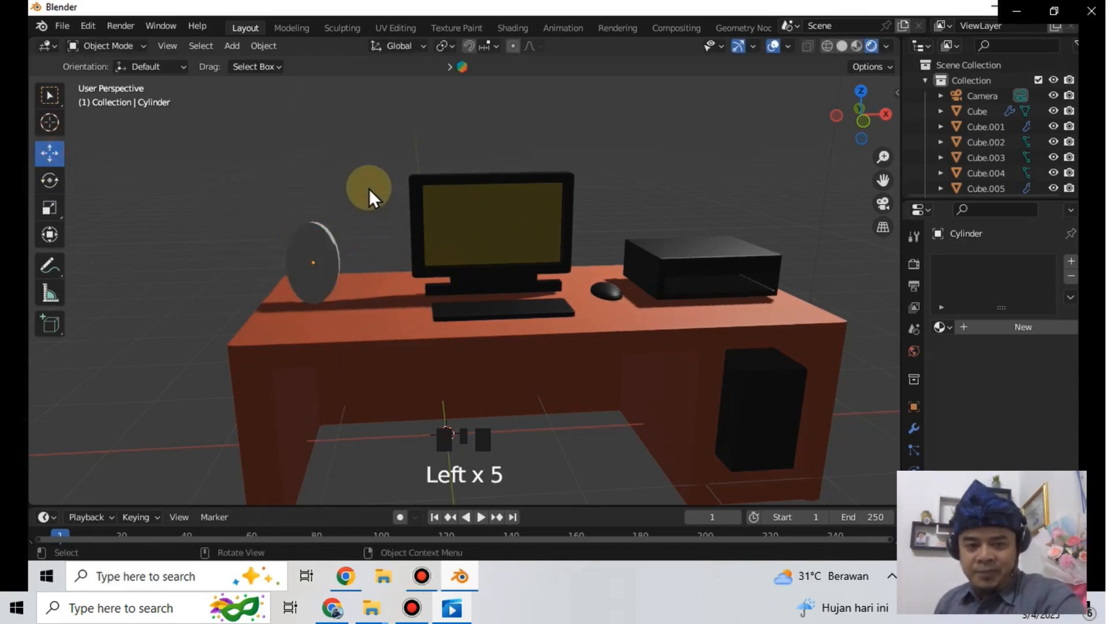
pyautogui.click(321, 238)
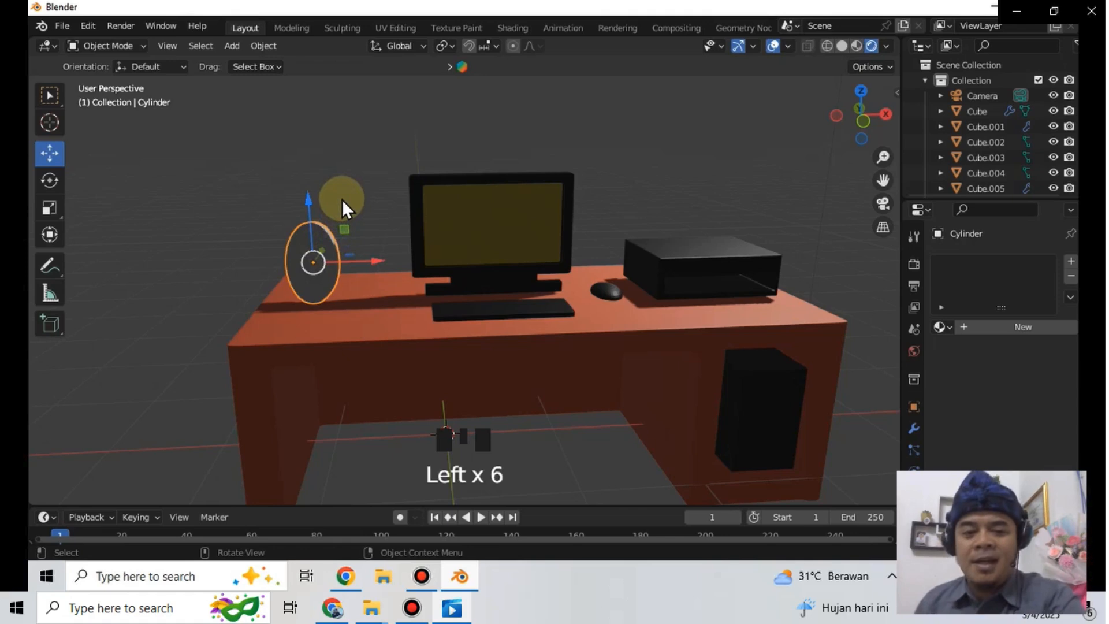
pyautogui.click(366, 261)
pyautogui.click(330, 239)
pyautogui.click(233, 181)
# - Add a torus mesh, raise it along Z to desktop height and move it along X to the upright disc
pyautogui.hotkey('shift', 'a')
pyautogui.moveTo(233, 181)
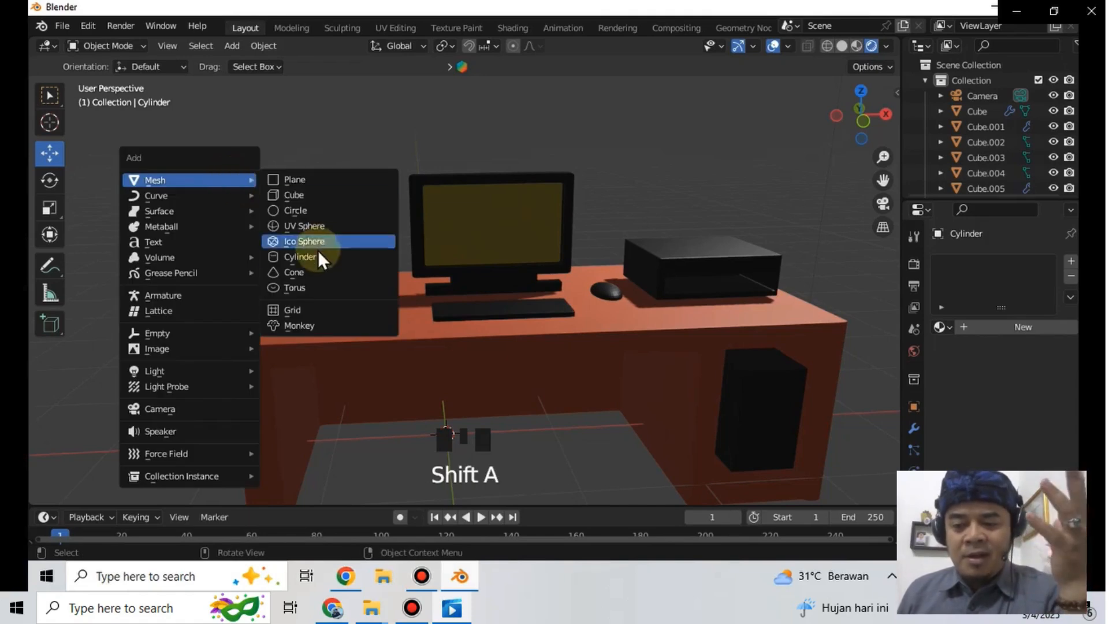
pyautogui.click(330, 285)
pyautogui.moveTo(461, 385); pyautogui.dragTo(452, 228)
pyautogui.moveTo(502, 274); pyautogui.dragTo(334, 278)
# - Scale the torus down to a small ring narrower than the upright disc beside it
pyautogui.click(60, 210)
pyautogui.moveTo(334, 222); pyautogui.dragTo(338, 277)
pyautogui.click(370, 231)
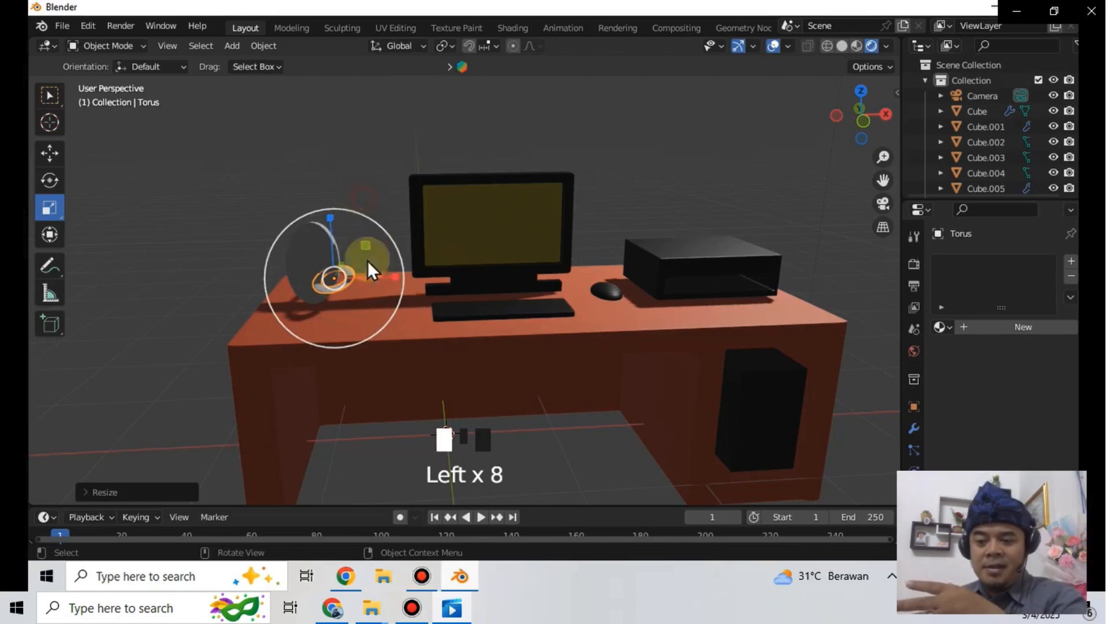
pyautogui.scroll(-1, 362, 216)
pyautogui.scroll(1, 363, 216)
pyautogui.scroll(2, 363, 216)
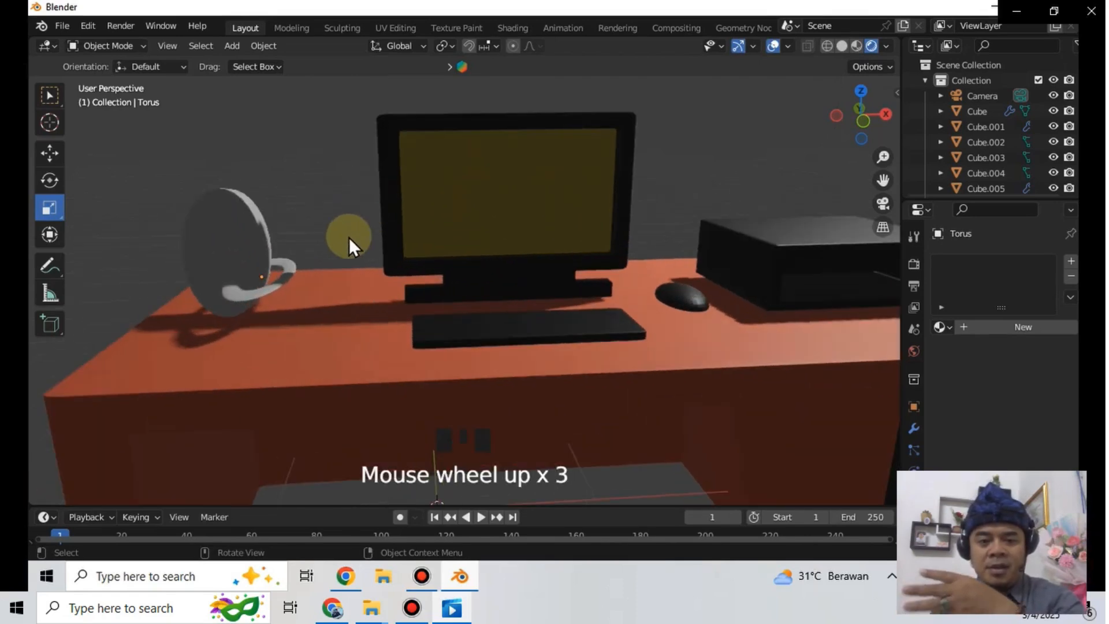
pyautogui.click(287, 283)
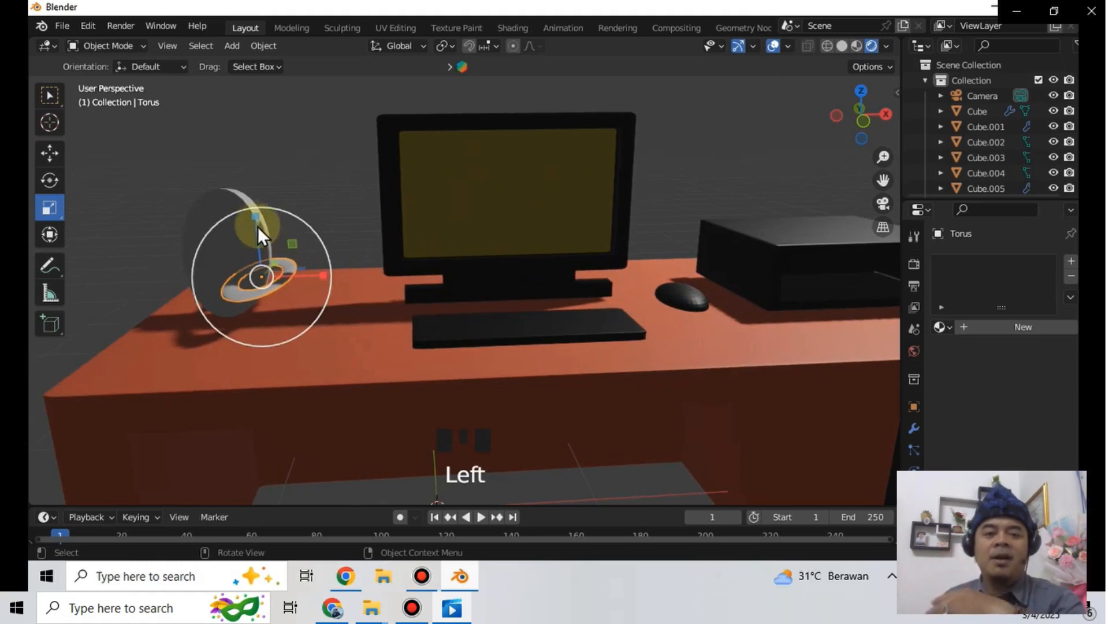
pyautogui.moveTo(293, 245)
pyautogui.mouseDown()
pyautogui.moveTo(265, 276)
pyautogui.moveTo(316, 276)
pyautogui.moveTo(305, 270)
pyautogui.moveTo(313, 247)
pyautogui.mouseUp()
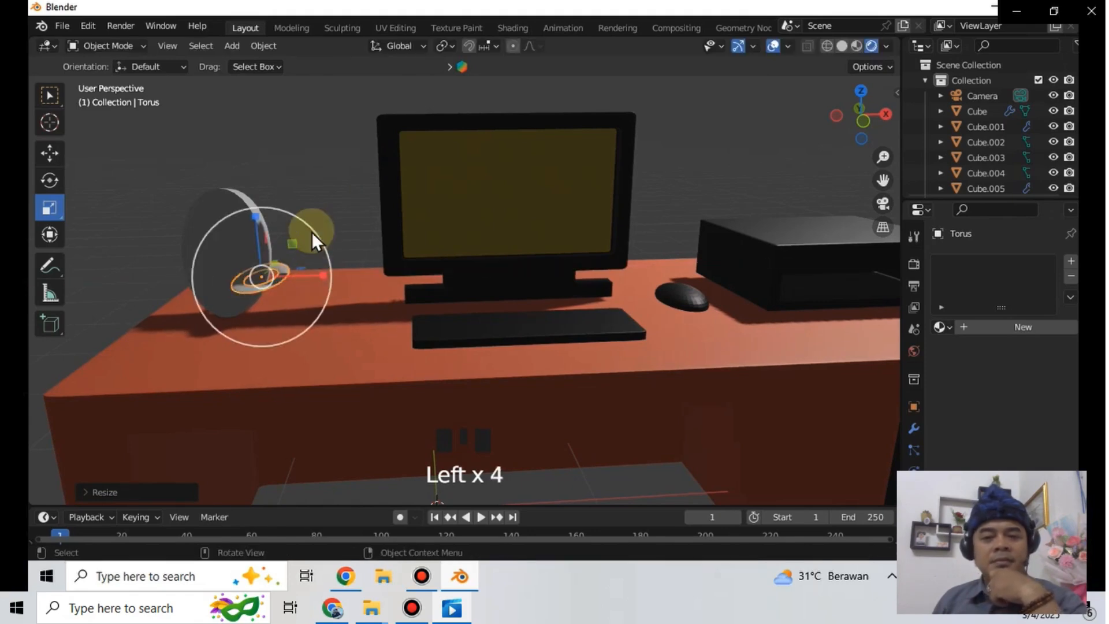
pyautogui.scroll(2, 314, 237)
pyautogui.scroll(-1, 270, 265)
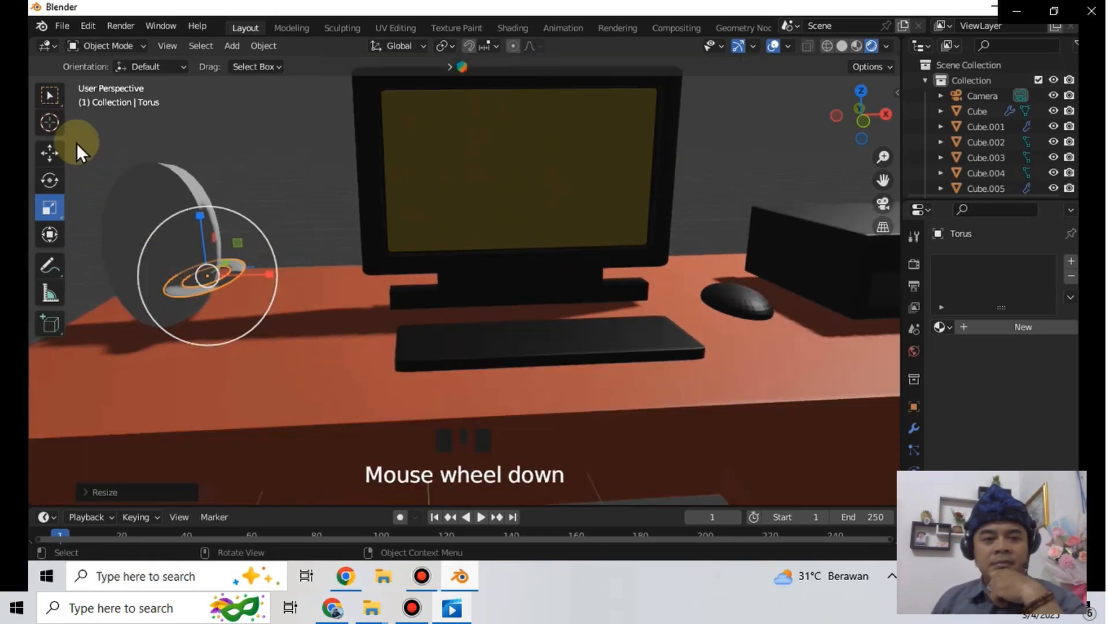
# - Lower the torus along Z to the desktop and shift it along X beneath the upright disc
pyautogui.click(49, 153)
pyautogui.moveTo(200, 222); pyautogui.dragTo(210, 246)
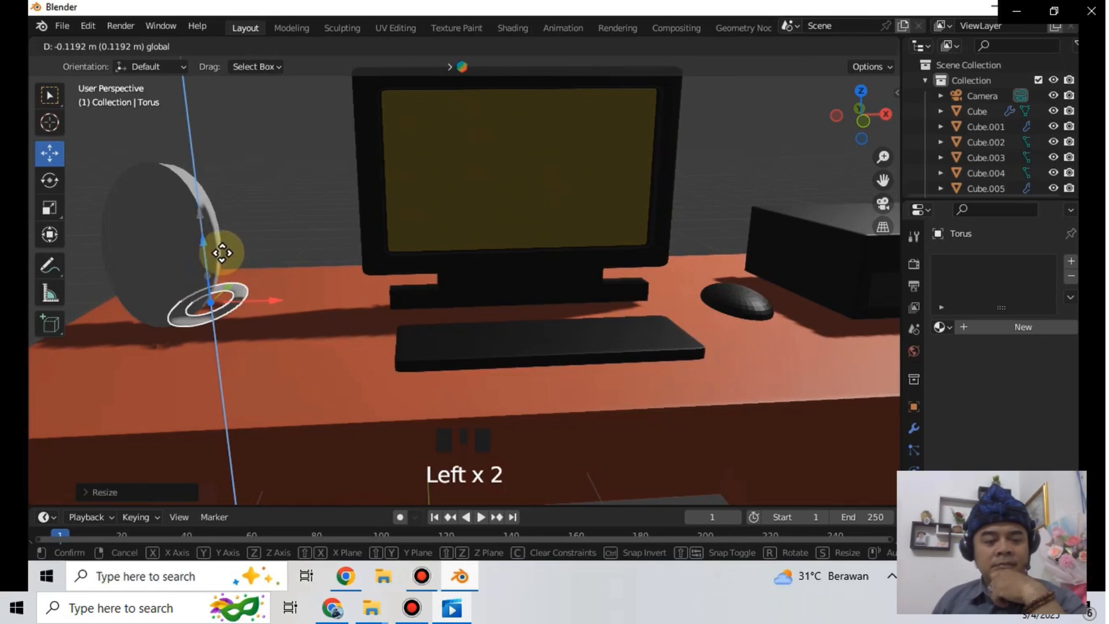
pyautogui.moveTo(209, 239); pyautogui.dragTo(216, 238)
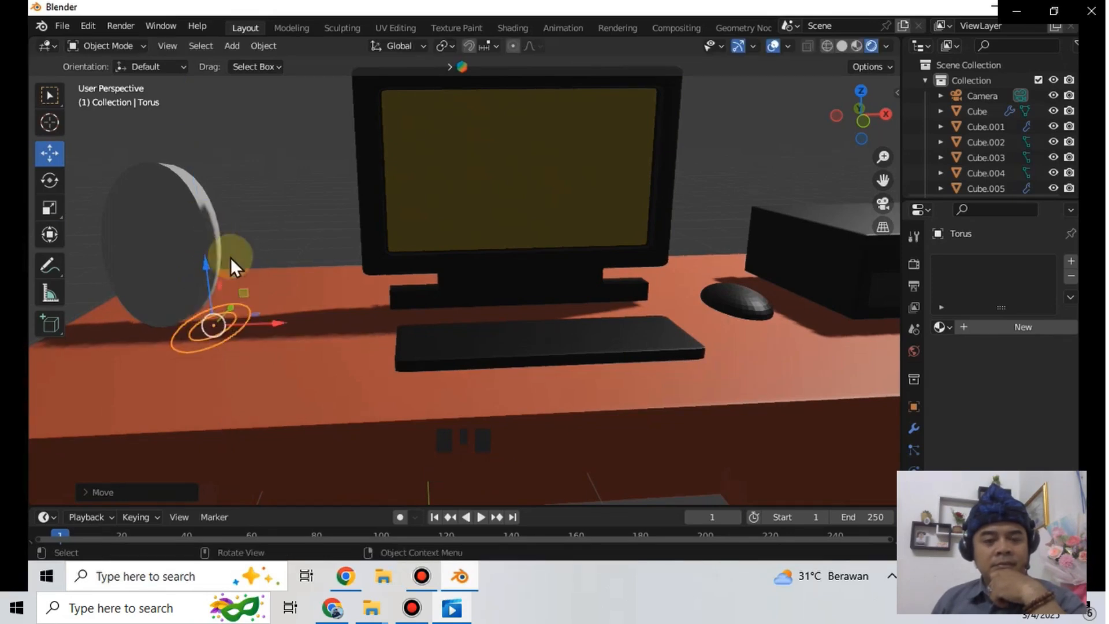
pyautogui.moveTo(268, 324); pyautogui.dragTo(197, 317)
pyautogui.moveTo(151, 265); pyautogui.dragTo(154, 249)
# - Resize the torus and nudge it along Z so it rests on the desktop as the disc's base
pyautogui.moveTo(276, 316); pyautogui.dragTo(210, 272, button='middle')
pyautogui.moveTo(210, 271); pyautogui.dragTo(194, 307)
pyautogui.click(206, 255)
pyautogui.click(53, 212)
pyautogui.moveTo(194, 307); pyautogui.dragTo(167, 297, button='middle')
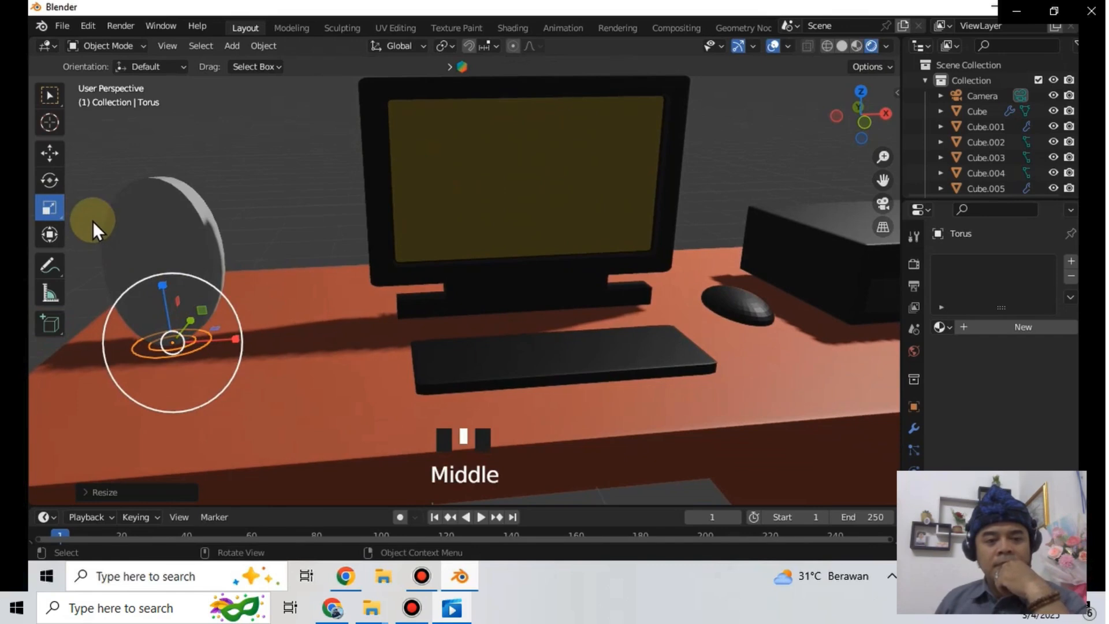
pyautogui.click(49, 153)
pyautogui.moveTo(161, 280); pyautogui.dragTo(294, 334)
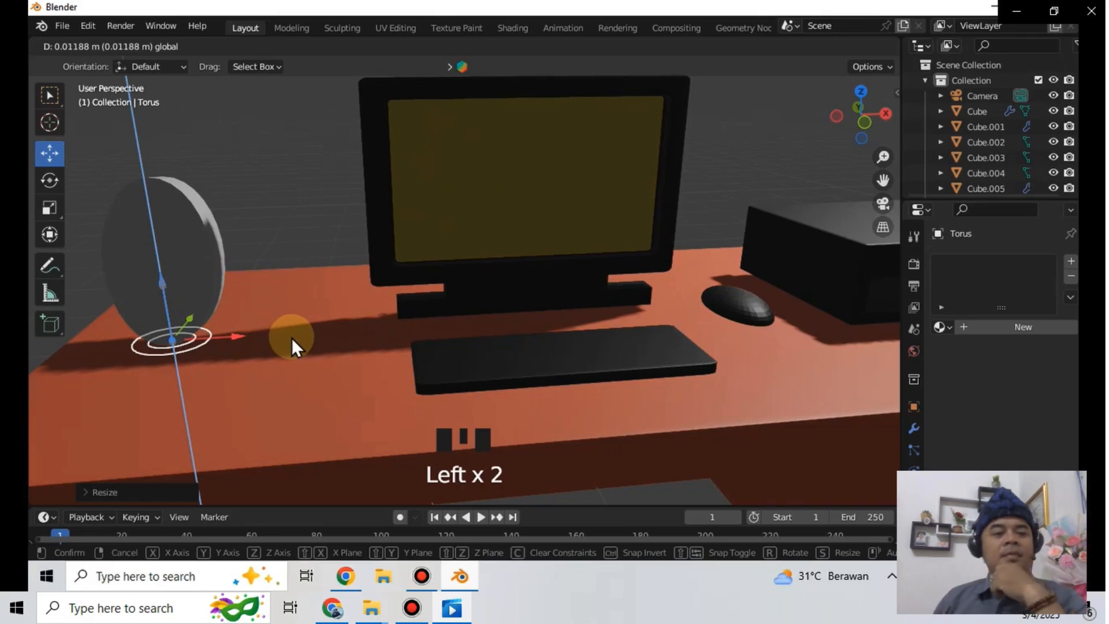
pyautogui.moveTo(292, 337); pyautogui.dragTo(286, 321)
pyautogui.click(268, 291)
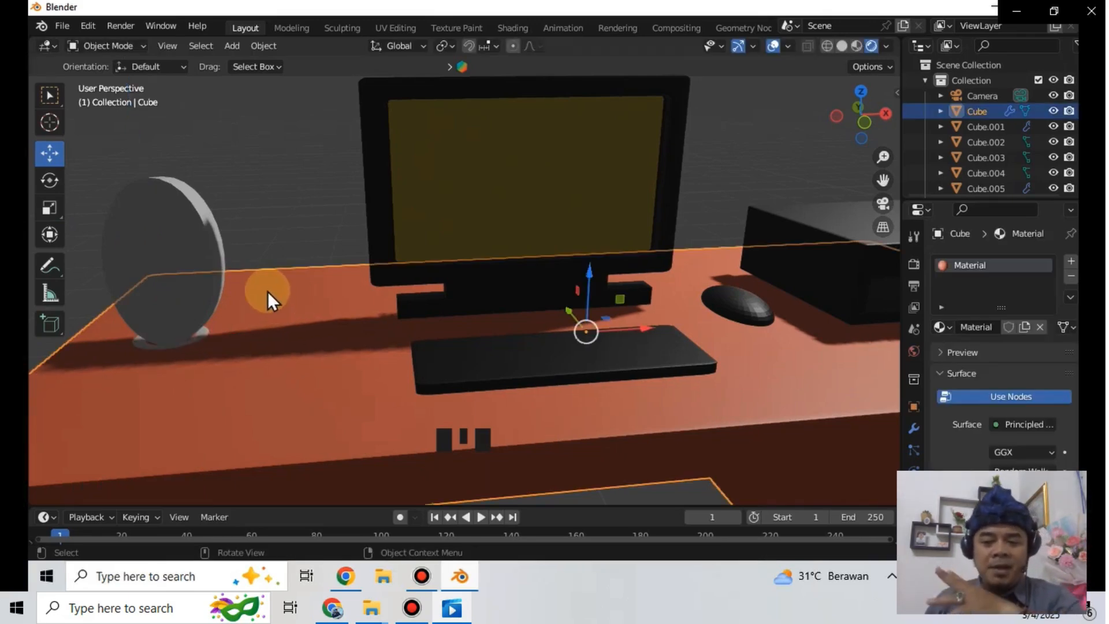
# - Select the upright disc and nudge it so it lines up over its torus base
pyautogui.scroll(-5, 203, 330)
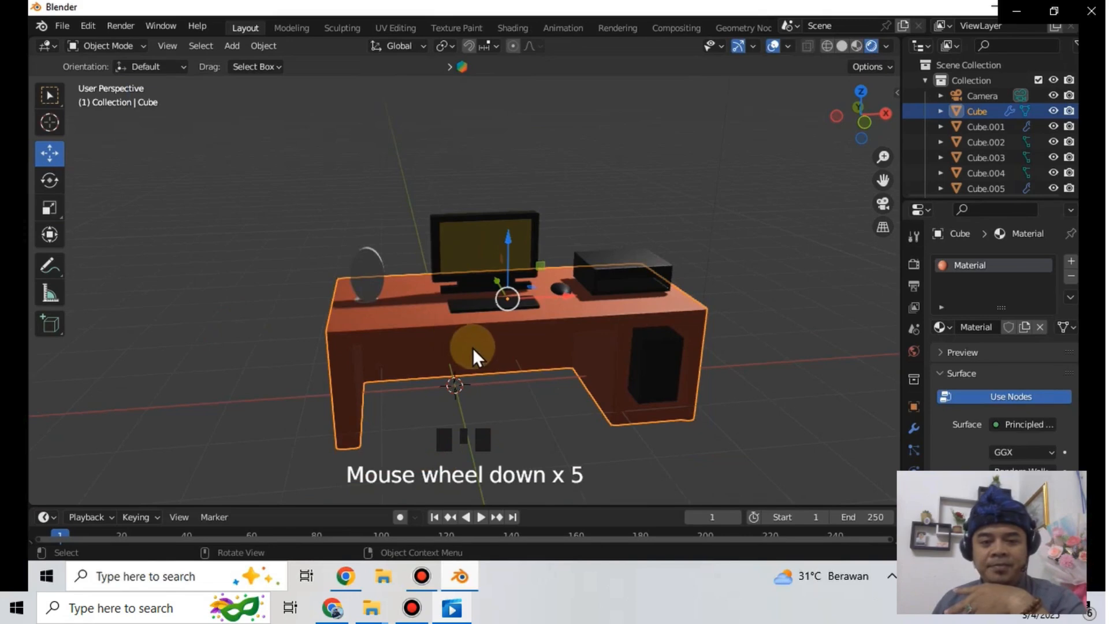
pyautogui.moveTo(470, 345); pyautogui.dragTo(458, 348, button='middle')
pyautogui.click(346, 266)
pyautogui.moveTo(404, 268); pyautogui.dragTo(363, 258)
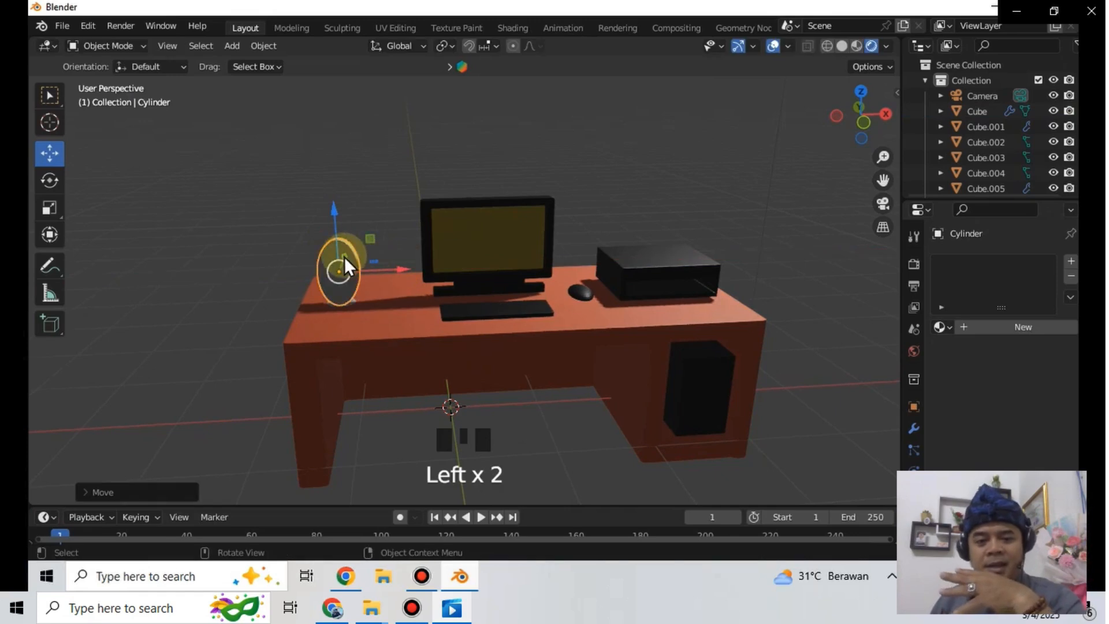
pyautogui.moveTo(344, 254); pyautogui.dragTo(347, 251)
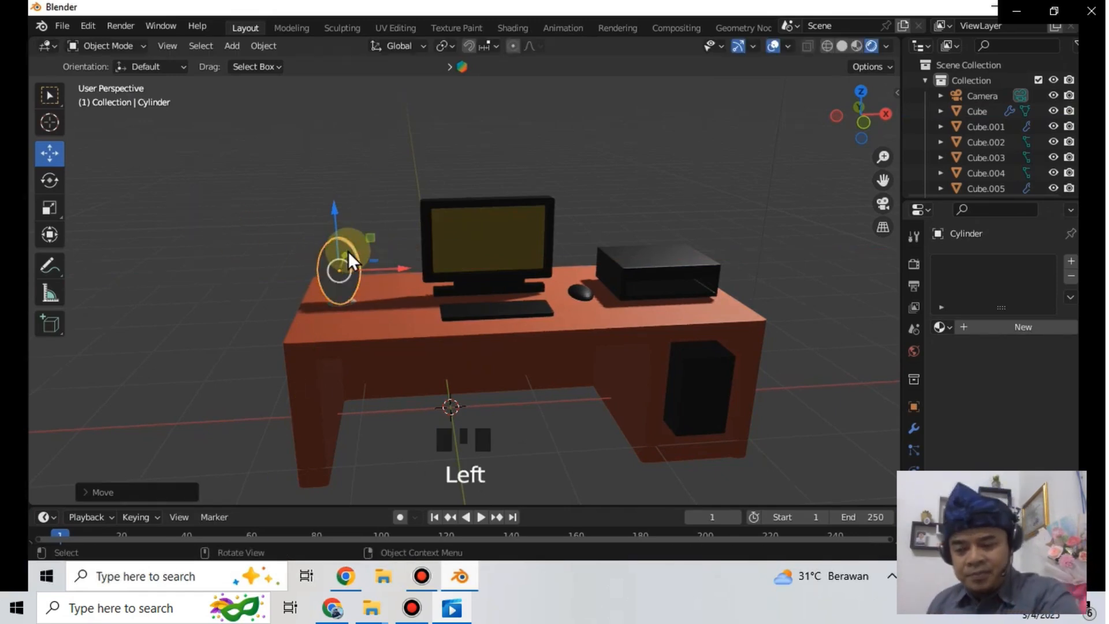
pyautogui.click(379, 179)
# - Add a UV sphere and scale it down uniformly to a small ball
pyautogui.moveTo(646, 358); pyautogui.dragTo(601, 341, button='middle')
pyautogui.scroll(2, 535, 285)
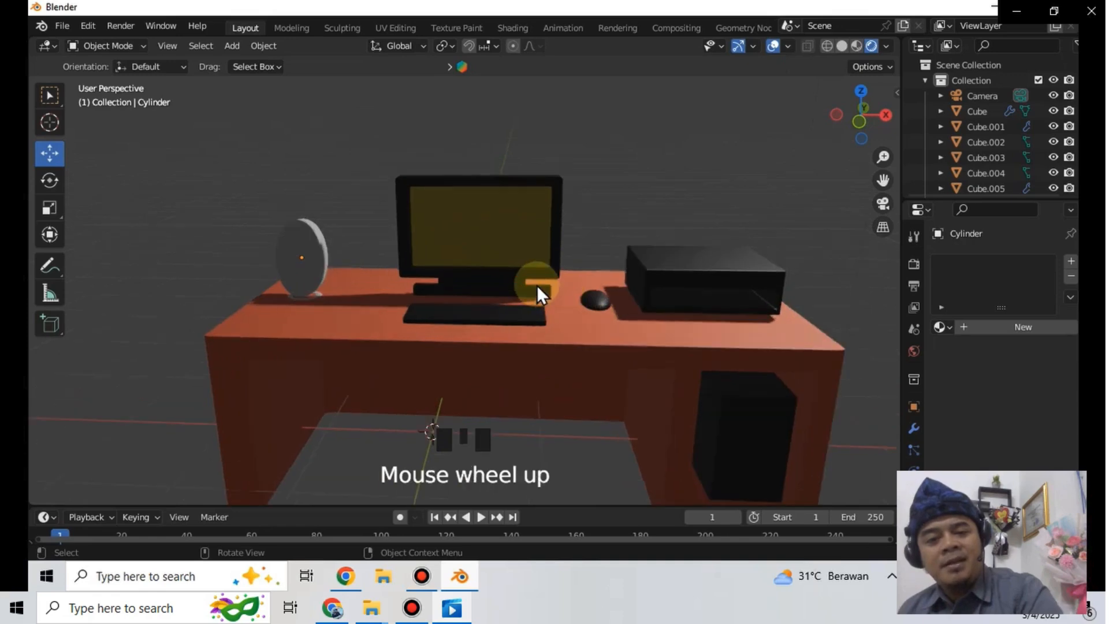
pyautogui.scroll(1, 535, 285)
pyautogui.scroll(-1, 527, 275)
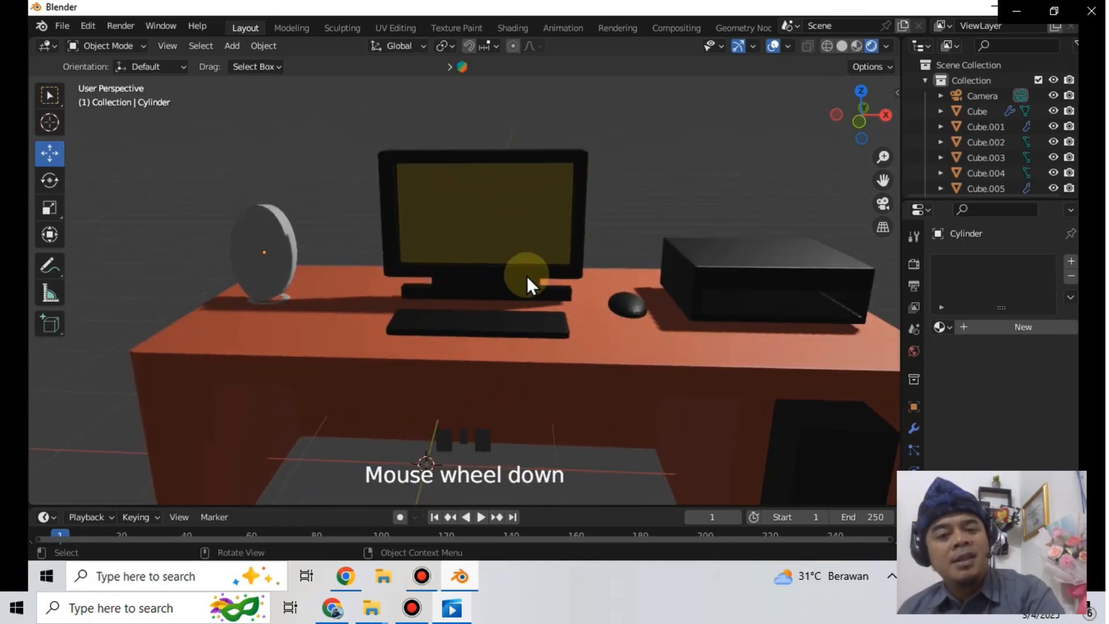
pyautogui.hotkey('shift', 'a')
pyautogui.moveTo(542, 245)
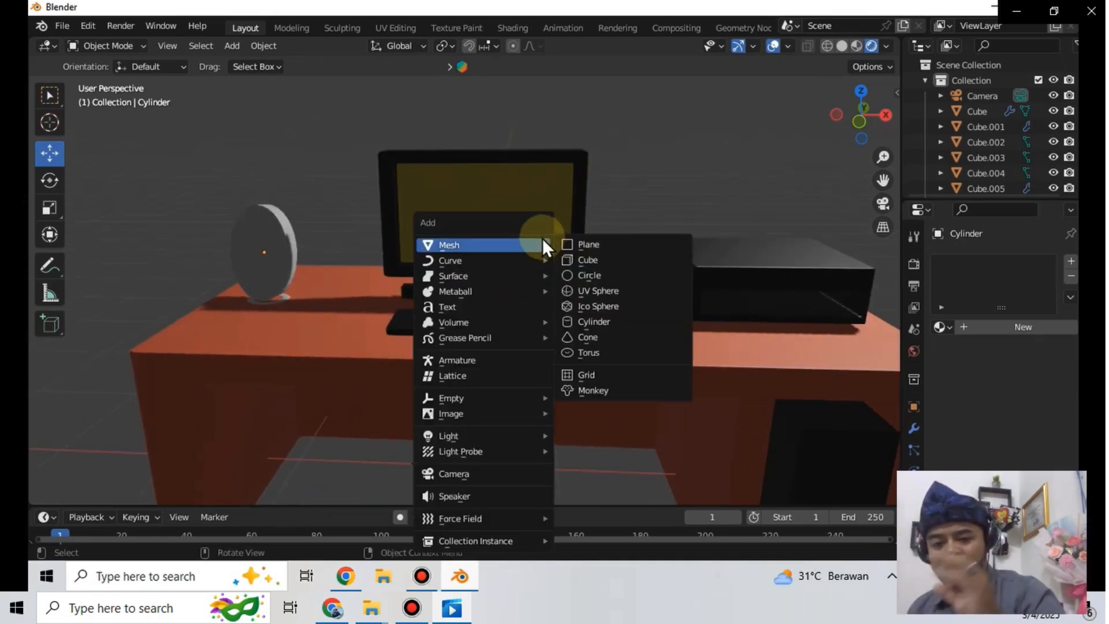
pyautogui.click(604, 290)
pyautogui.scroll(-3, 523, 355)
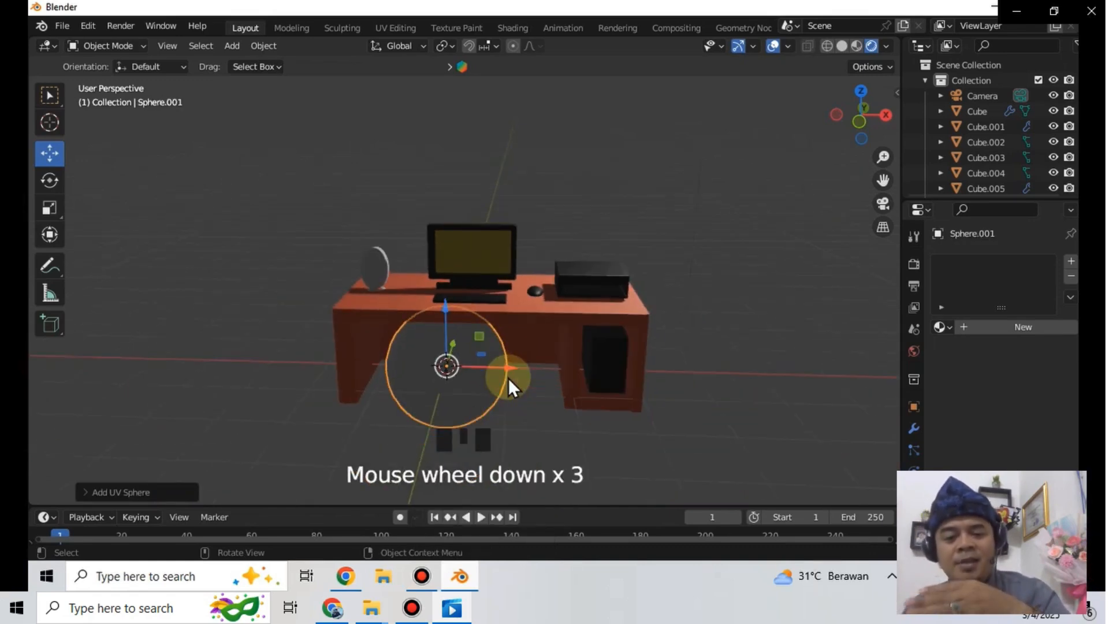
pyautogui.click(48, 181)
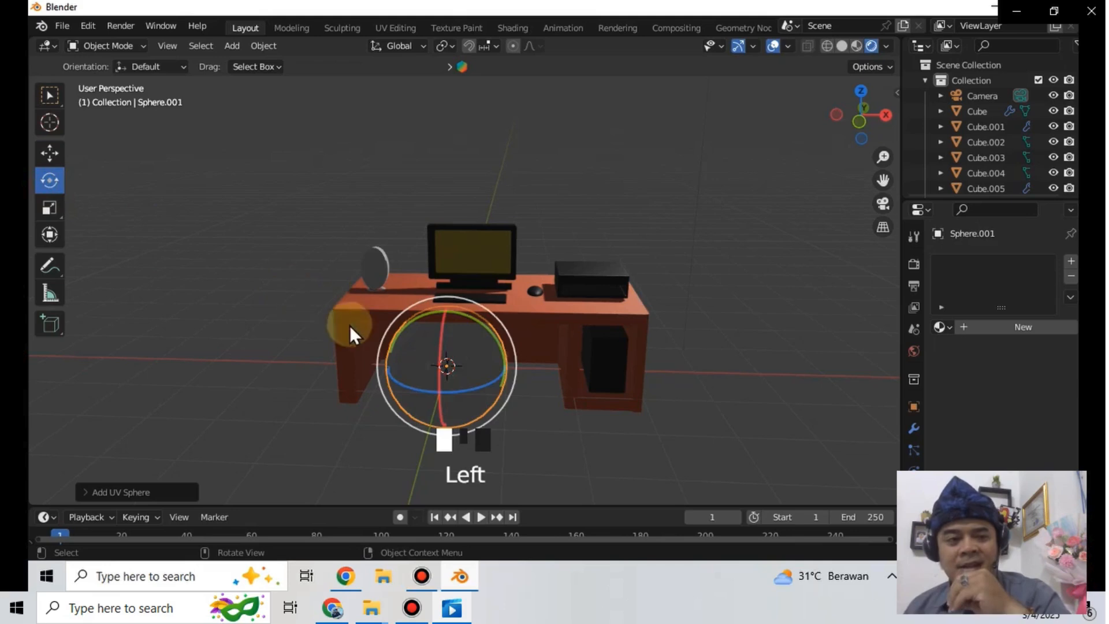
pyautogui.click(51, 209)
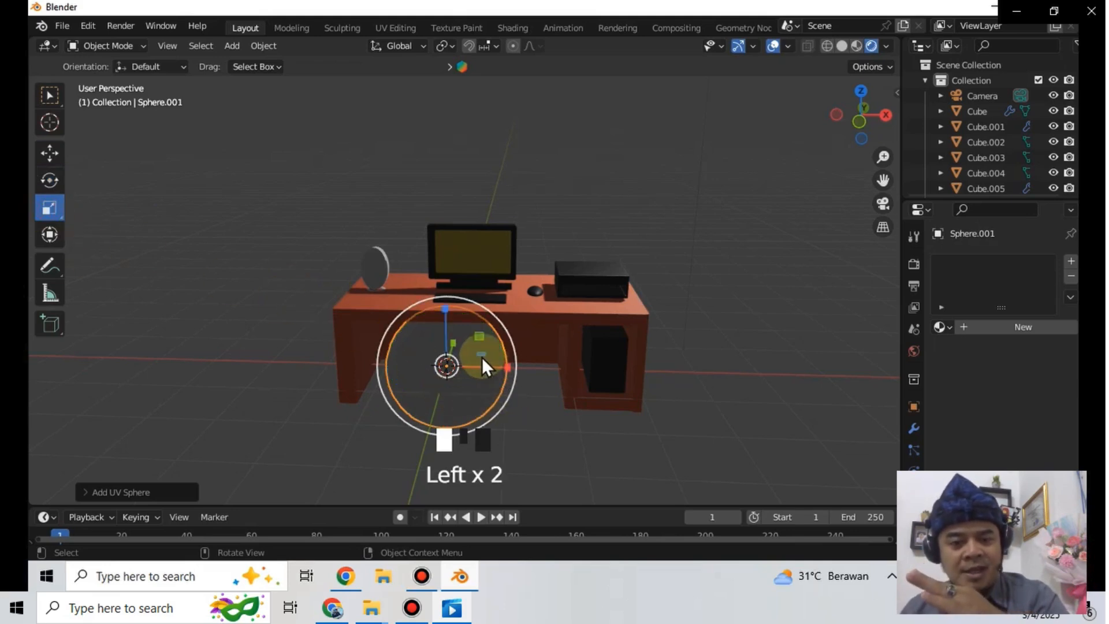
pyautogui.press('s')
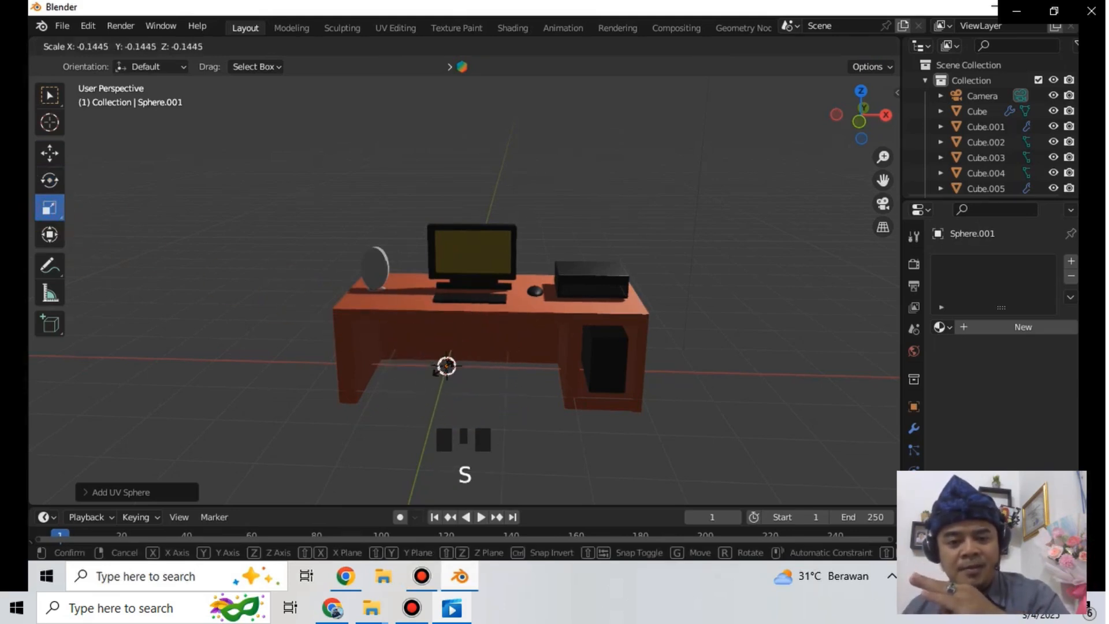
pyautogui.click(480, 379)
# - Raise the sphere along Z above the desk and move it to the monitor's lower front corner nearest the mouse
pyautogui.moveTo(483, 381); pyautogui.dragTo(47, 178, button='middle')
pyautogui.click(49, 151)
pyautogui.moveTo(416, 292); pyautogui.dragTo(394, 180)
pyautogui.moveTo(321, 178); pyautogui.dragTo(462, 258, button='middle')
pyautogui.scroll(-1, 465, 263)
pyautogui.scroll(3, 464, 263)
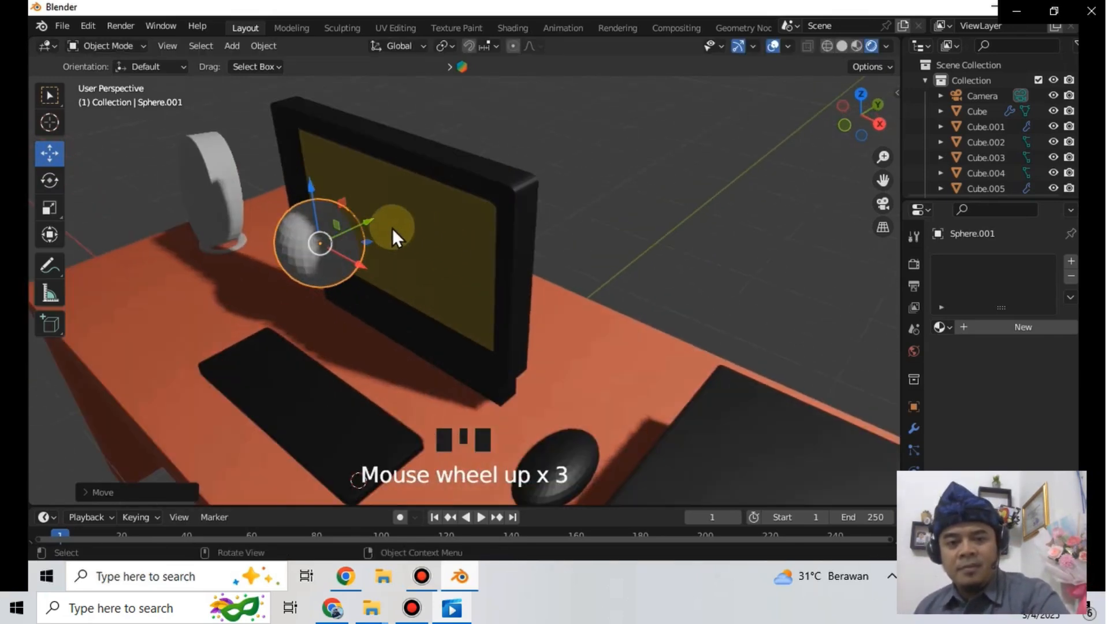
pyautogui.moveTo(370, 221)
pyautogui.mouseDown()
pyautogui.moveTo(411, 225)
pyautogui.moveTo(370, 196)
pyautogui.moveTo(348, 210)
pyautogui.moveTo(355, 227)
pyautogui.mouseUp()
pyautogui.moveTo(397, 306); pyautogui.dragTo(490, 403)
# - Scale the sphere uniformly to about 0.13 and move it along Y toward the front of the monitor
pyautogui.scroll(2, 467, 369)
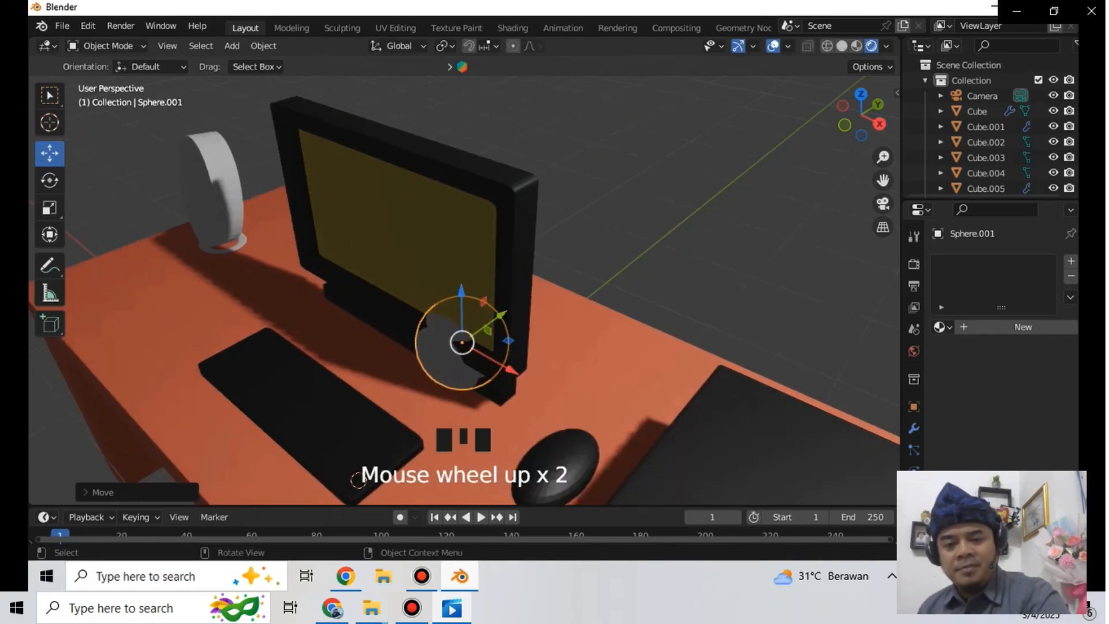
pyautogui.press('s')
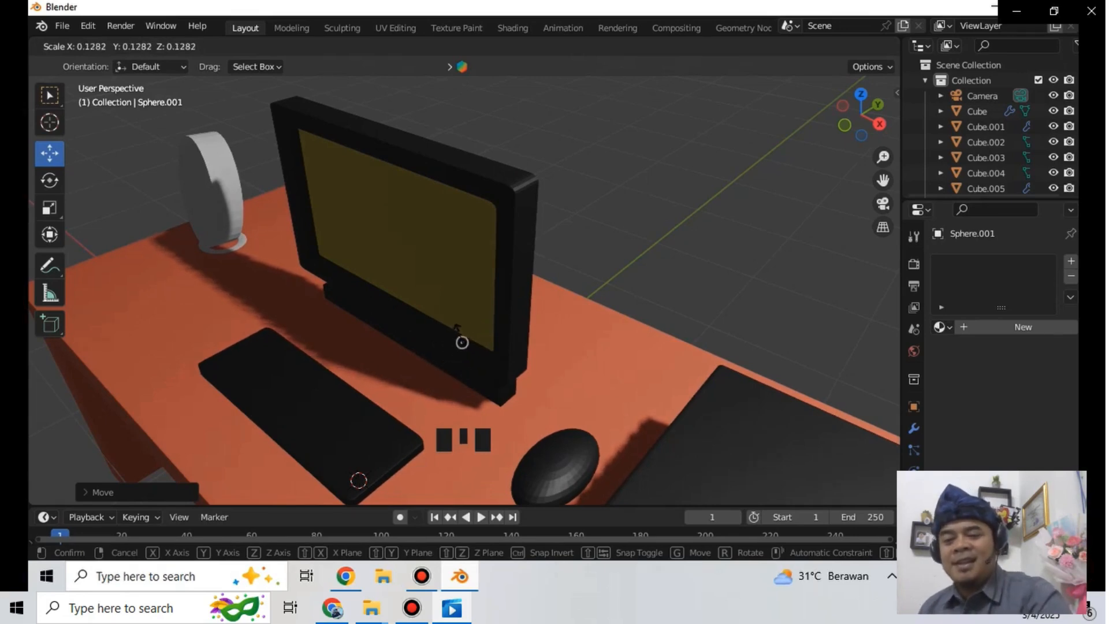
pyautogui.click(462, 343)
pyautogui.moveTo(500, 313); pyautogui.dragTo(463, 331)
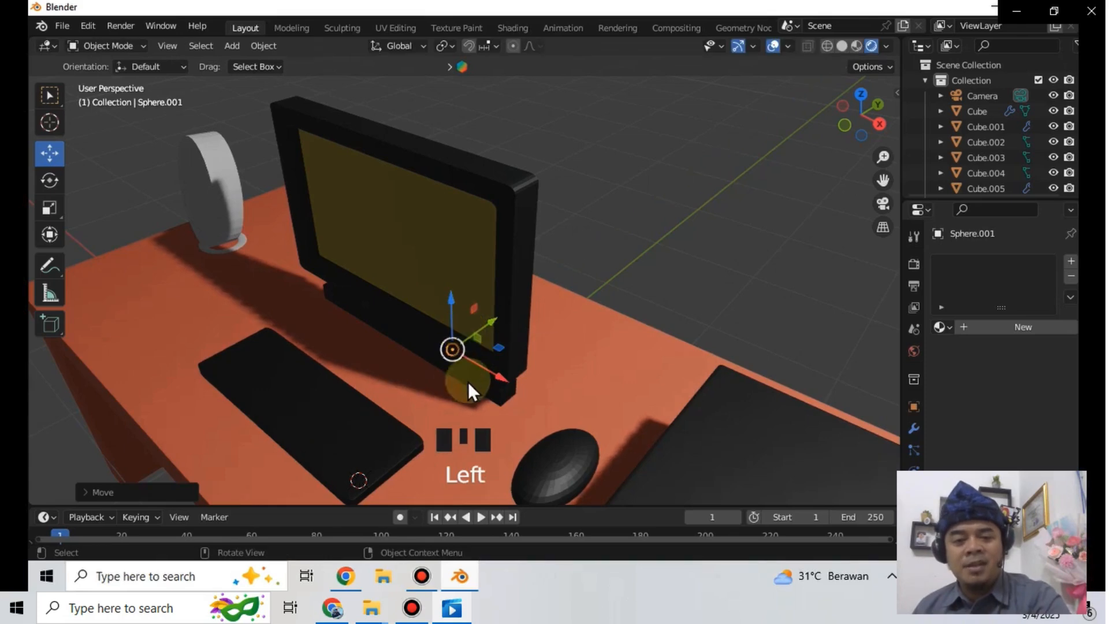
# - Move the small sphere along Z and Y so it sits on the monitor's lower bezel as a button
pyautogui.scroll(5, 468, 381)
pyautogui.moveTo(521, 438); pyautogui.dragTo(546, 393, button='middle')
pyautogui.moveTo(557, 197); pyautogui.dragTo(560, 145)
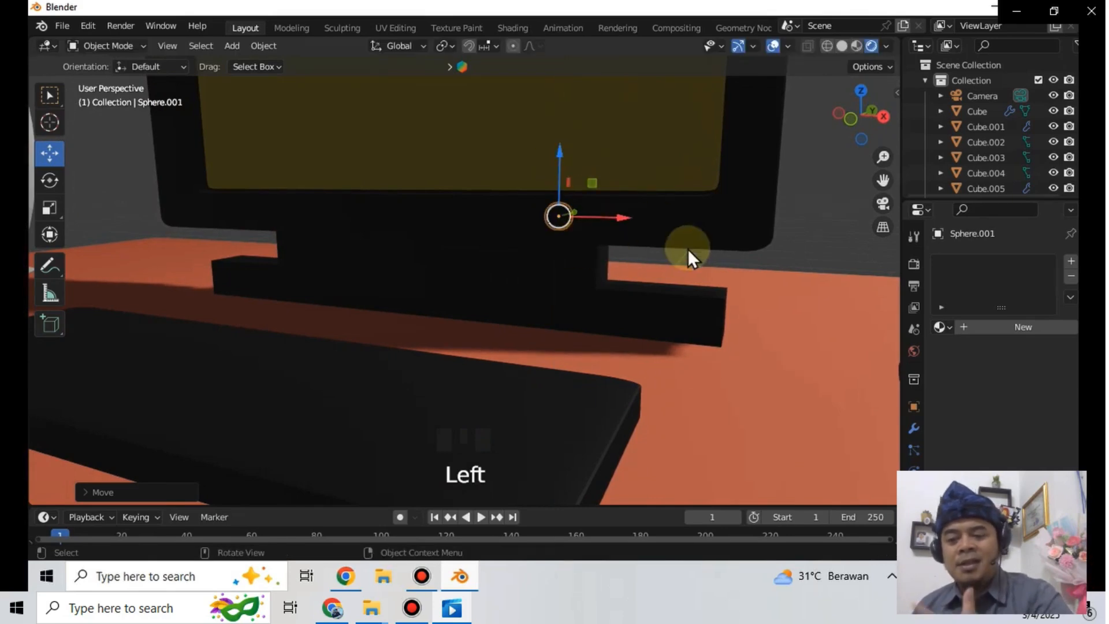
pyautogui.moveTo(687, 248); pyautogui.dragTo(644, 264, button='middle')
pyautogui.moveTo(443, 266); pyautogui.dragTo(404, 290)
pyautogui.moveTo(355, 228); pyautogui.dragTo(363, 338)
pyautogui.moveTo(363, 339); pyautogui.dragTo(532, 263, button='middle')
pyautogui.moveTo(578, 185); pyautogui.dragTo(581, 181)
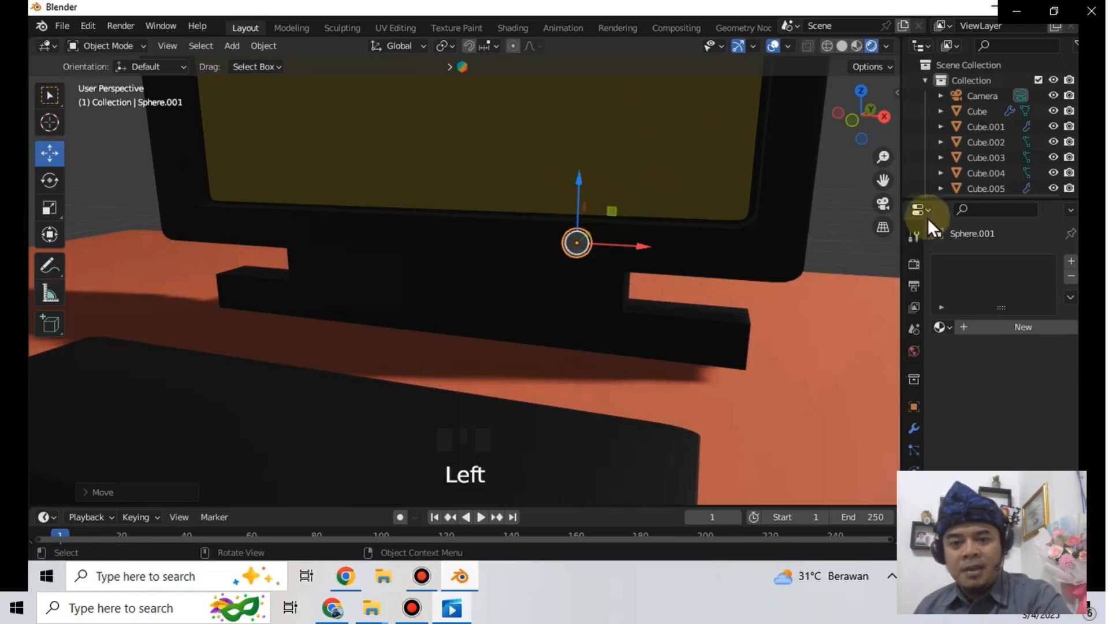
# - Create a new material for the small sphere button on the monitor's bezel and give it a yellow base color
pyautogui.click(1020, 327)
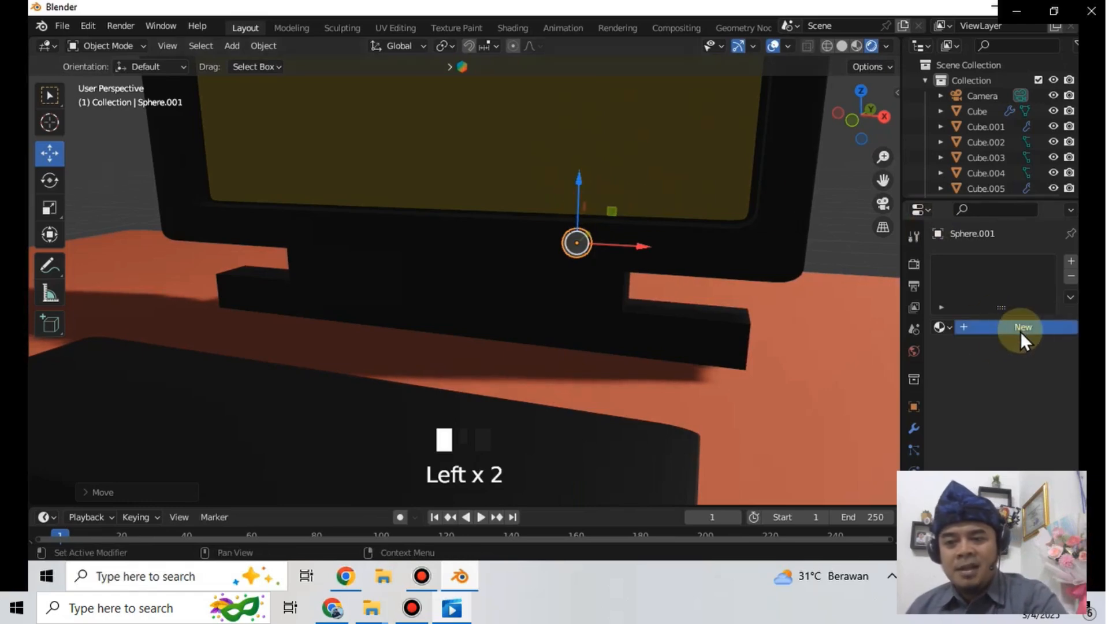
pyautogui.click(1020, 329)
pyautogui.click(1022, 494)
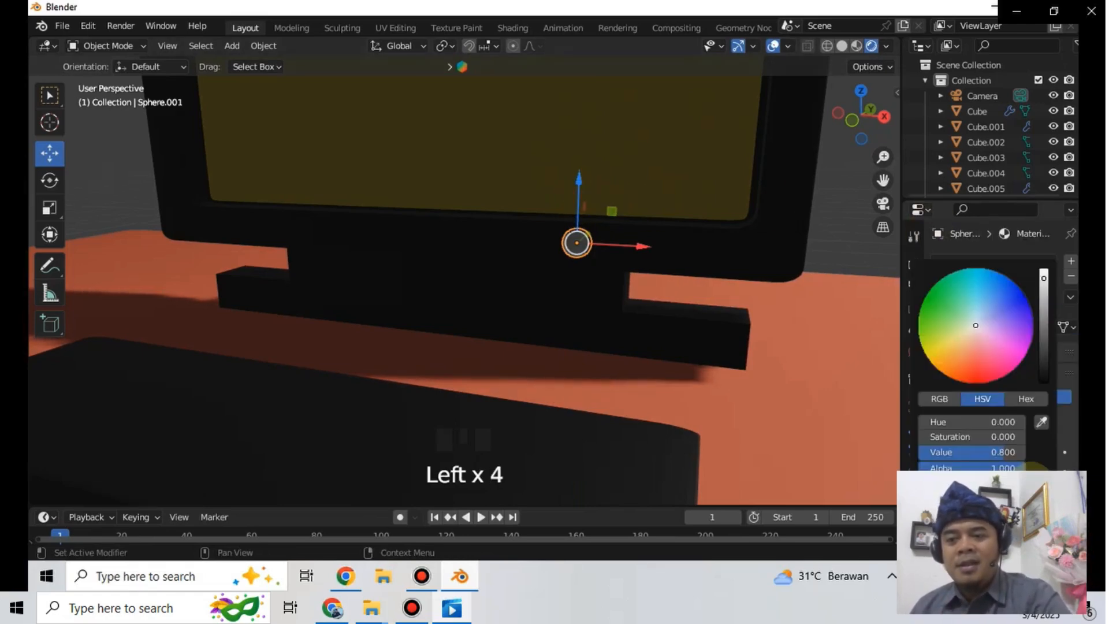
pyautogui.moveTo(930, 327)
pyautogui.mouseDown()
pyautogui.moveTo(935, 299)
pyautogui.moveTo(936, 314)
pyautogui.mouseUp()
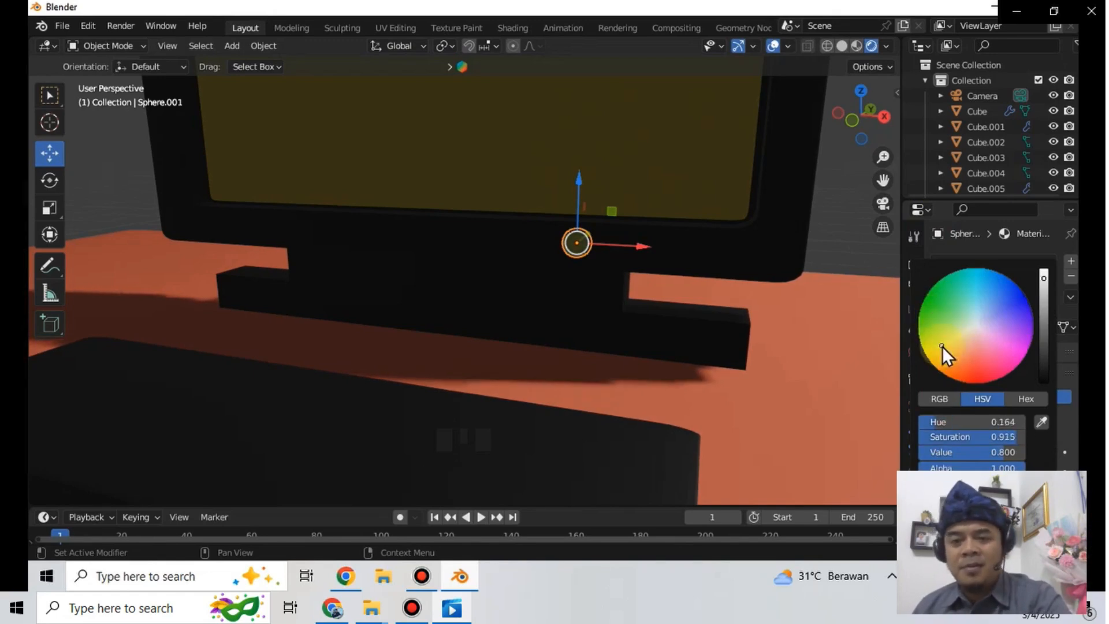
pyautogui.click(798, 317)
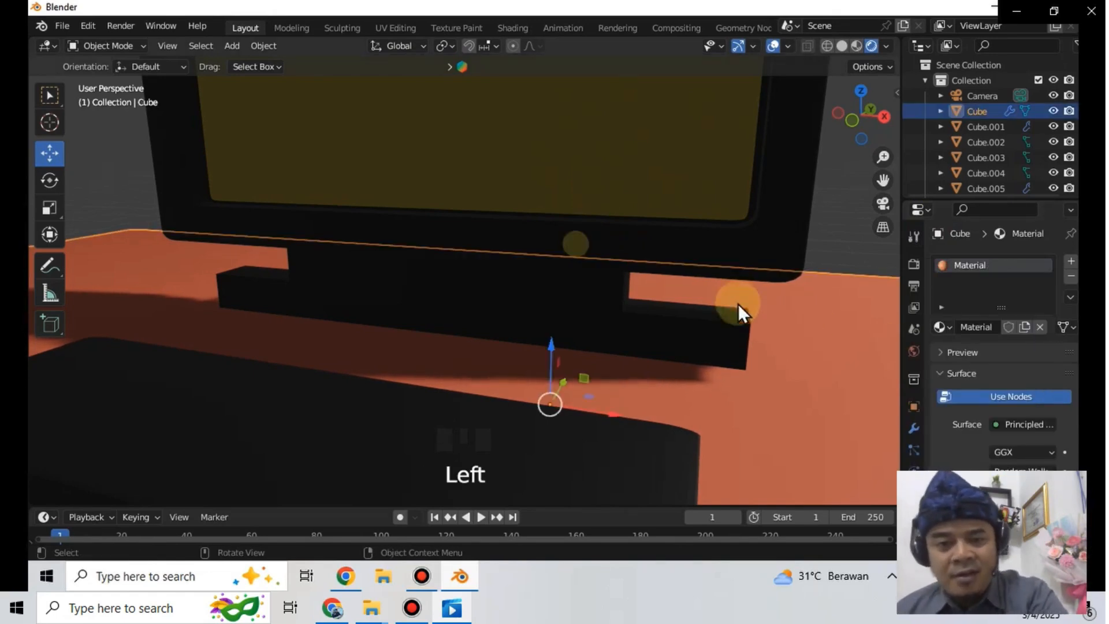
pyautogui.click(584, 253)
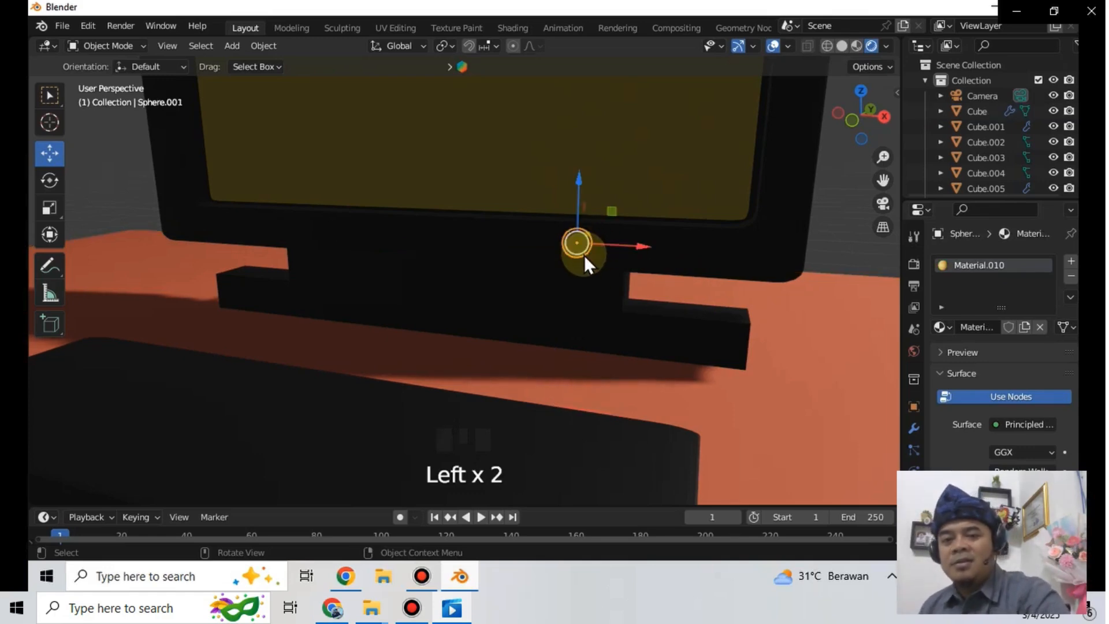
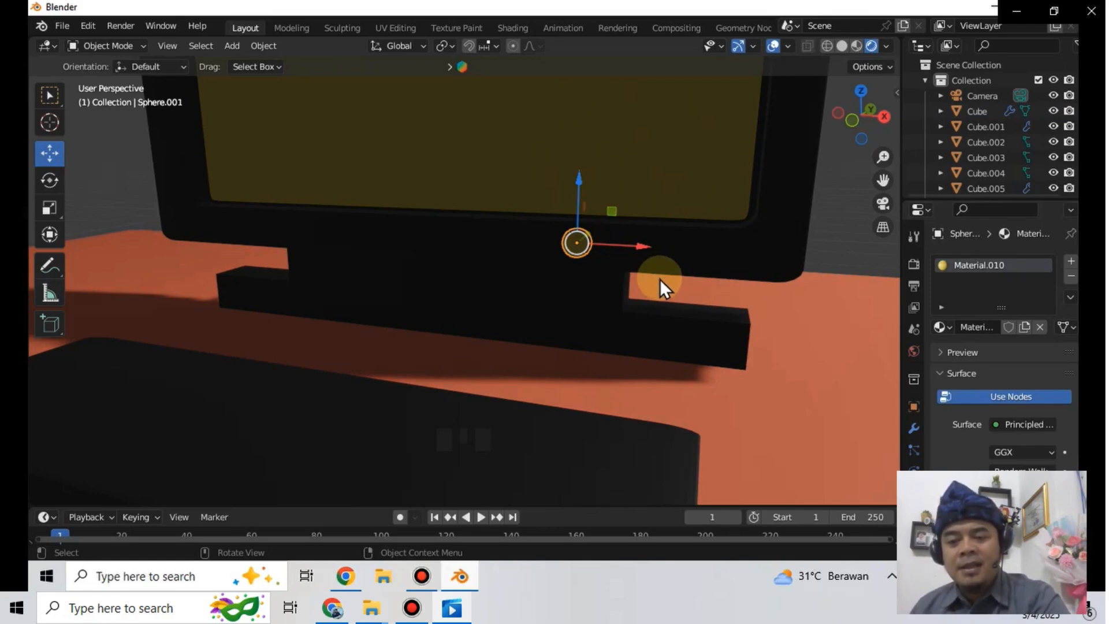
# - Duplicate the yellow button twice along X to form an evenly spaced row of three on the monitor's lower bezel
pyautogui.hotkey('shift', 'd')
pyautogui.moveTo(646, 249); pyautogui.dragTo(700, 256)
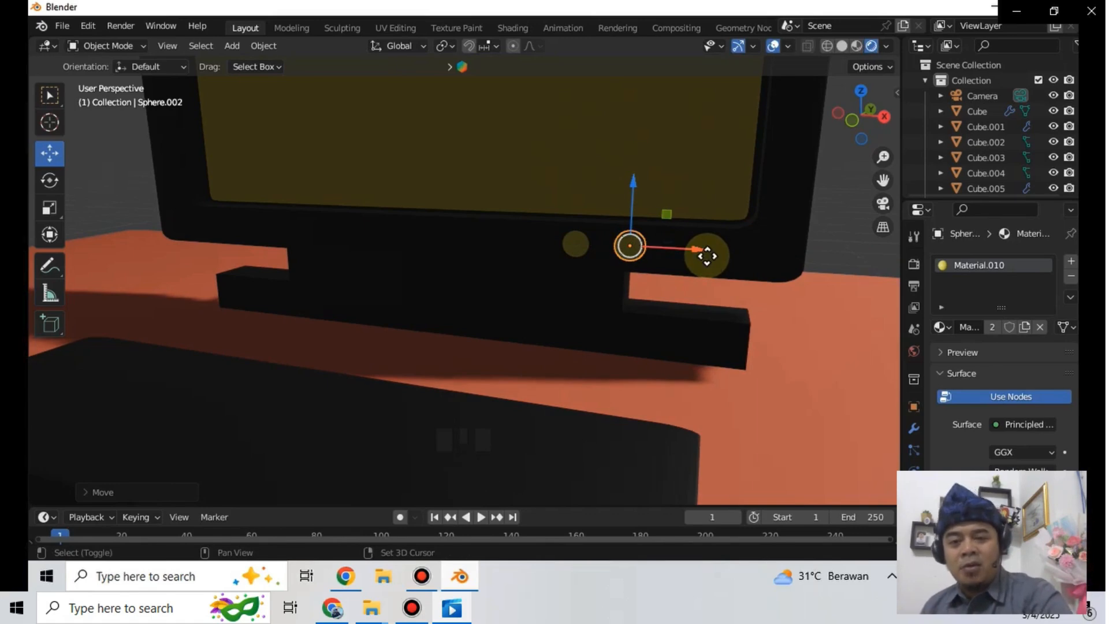
pyautogui.hotkey('shift', 'd')
pyautogui.moveTo(697, 250); pyautogui.dragTo(751, 263)
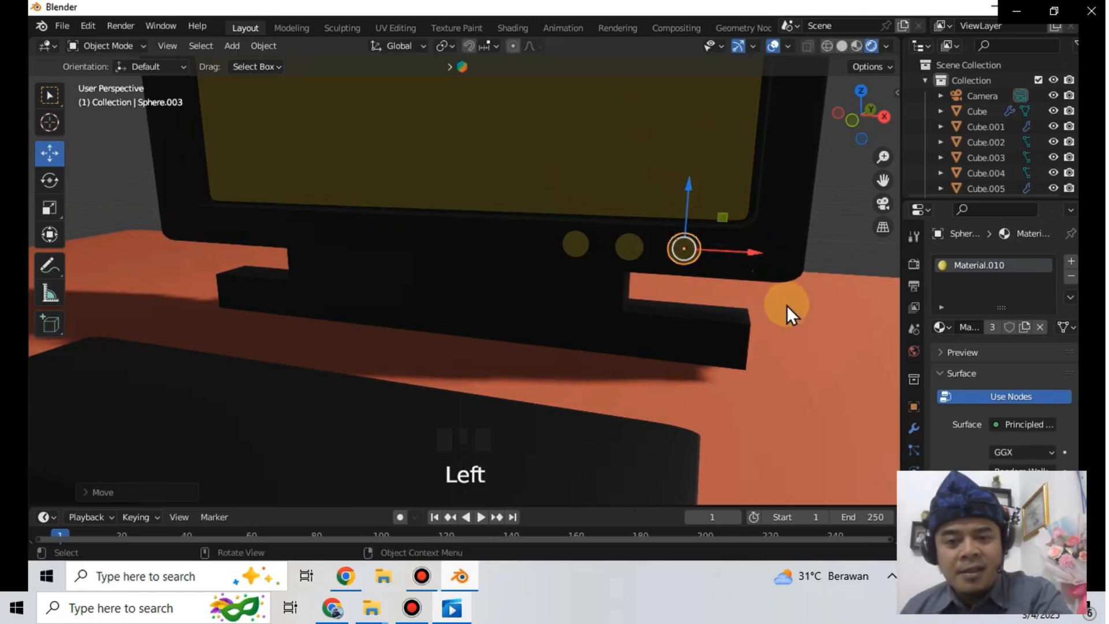
pyautogui.click(786, 304)
pyautogui.scroll(-2, 787, 304)
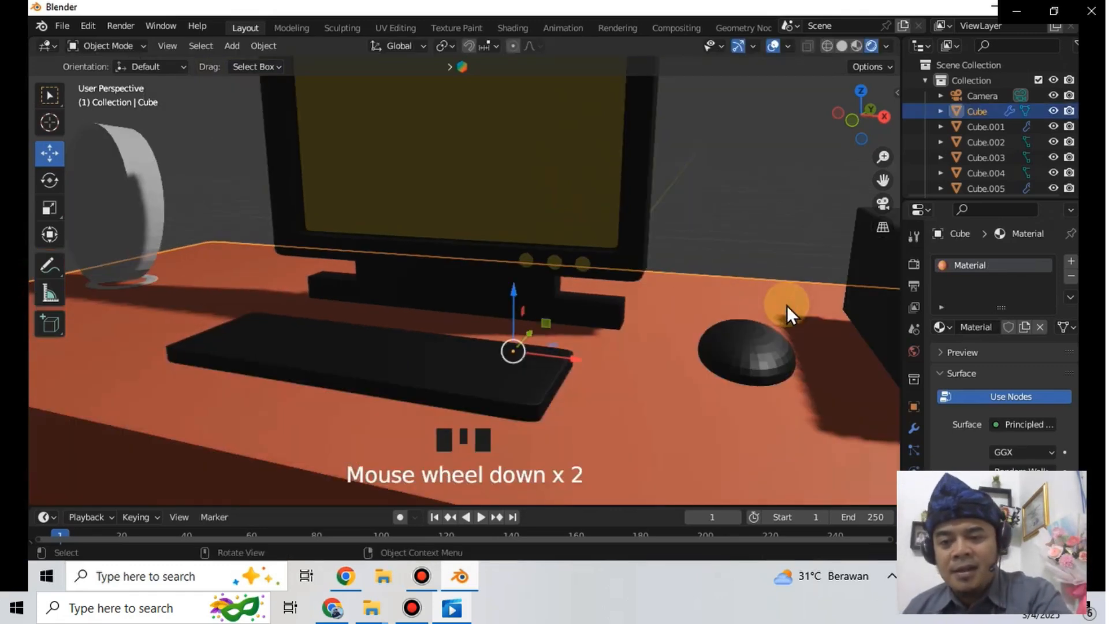
pyautogui.click(765, 197)
pyautogui.scroll(-3, 693, 212)
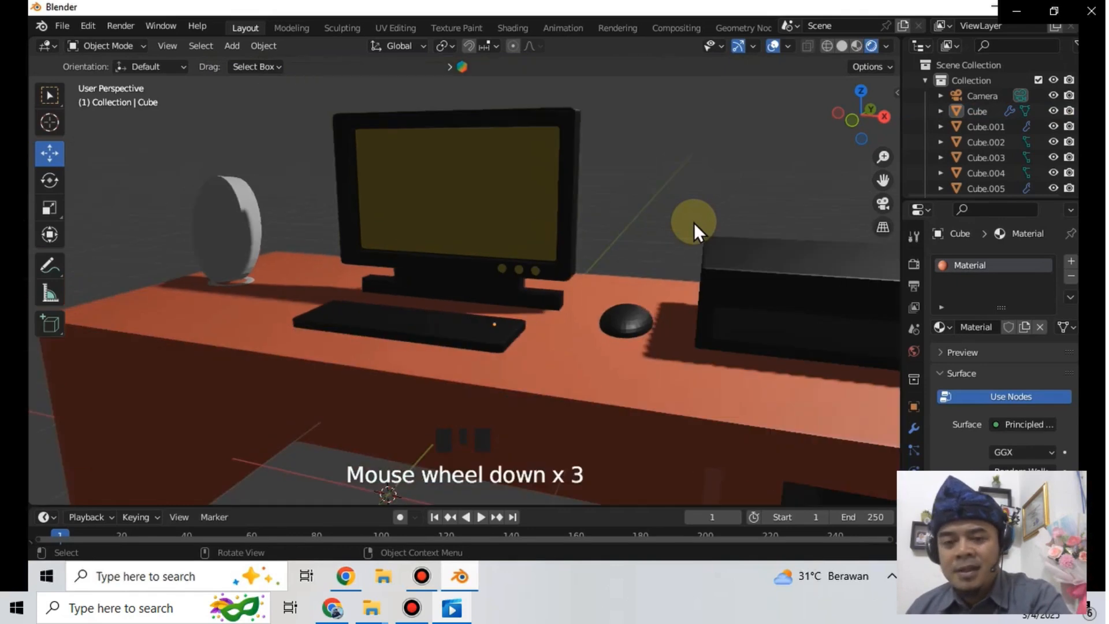
# - Select the first bezel button and enable Bloom in the Eevee render settings
pyautogui.scroll(4, 559, 244)
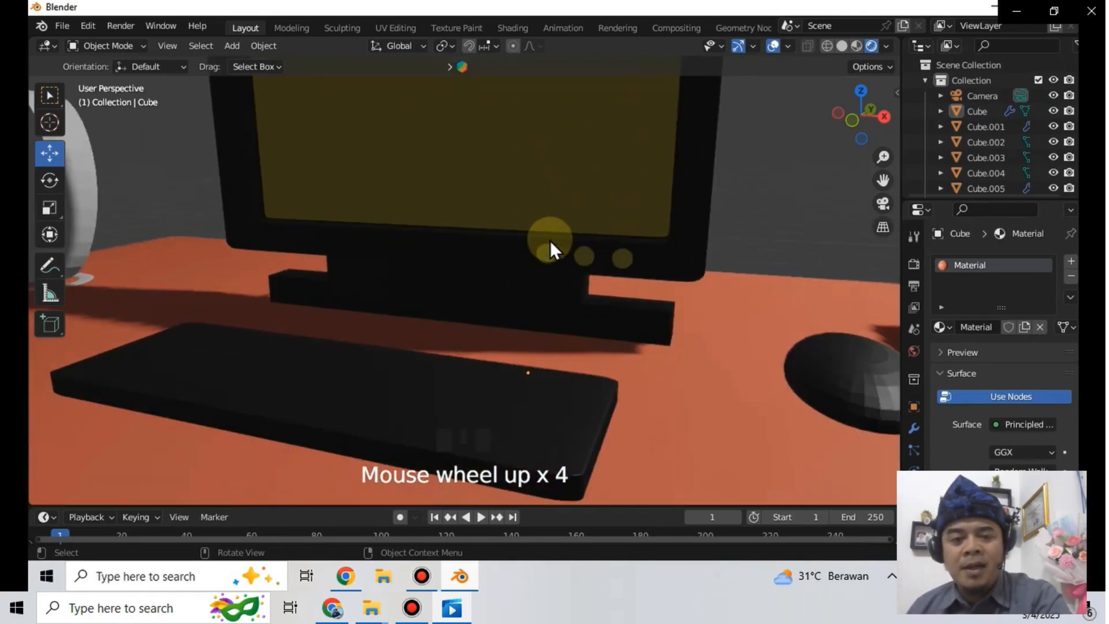
pyautogui.click(549, 250)
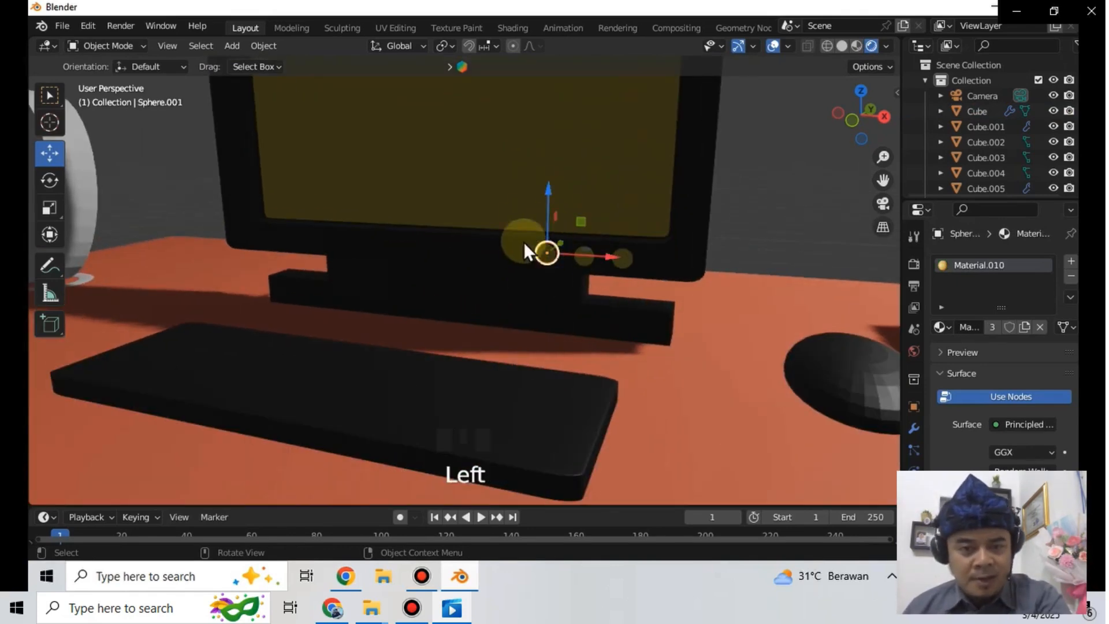
pyautogui.click(913, 263)
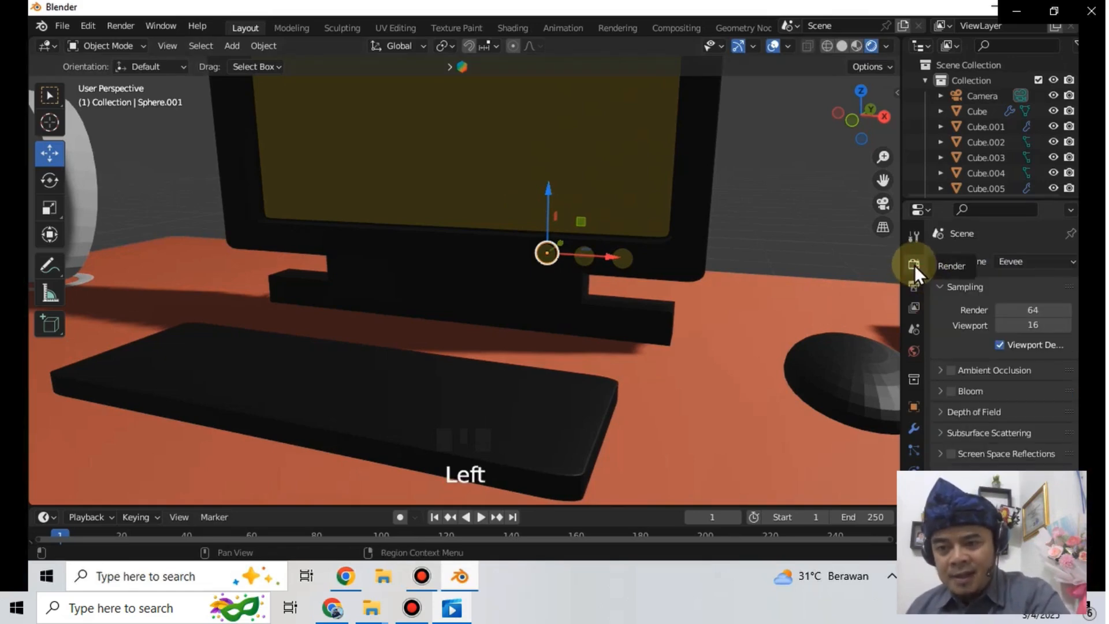
pyautogui.click(950, 391)
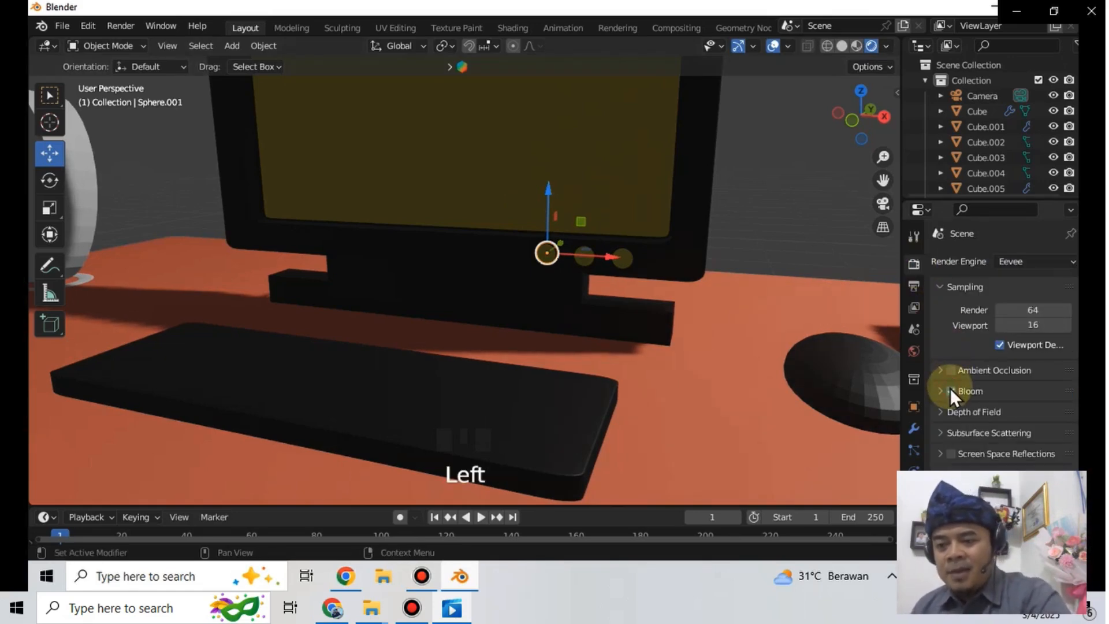
pyautogui.click(950, 462)
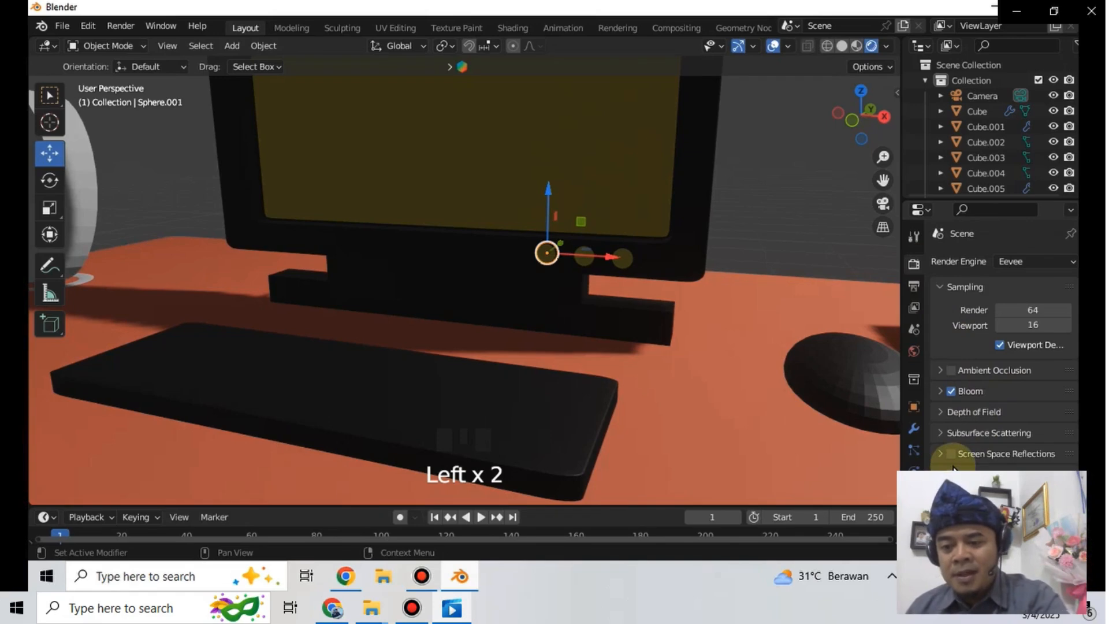
# - Change the surface shader of the three buttons' shared material to Emission and slightly increase its strength
pyautogui.click(913, 536)
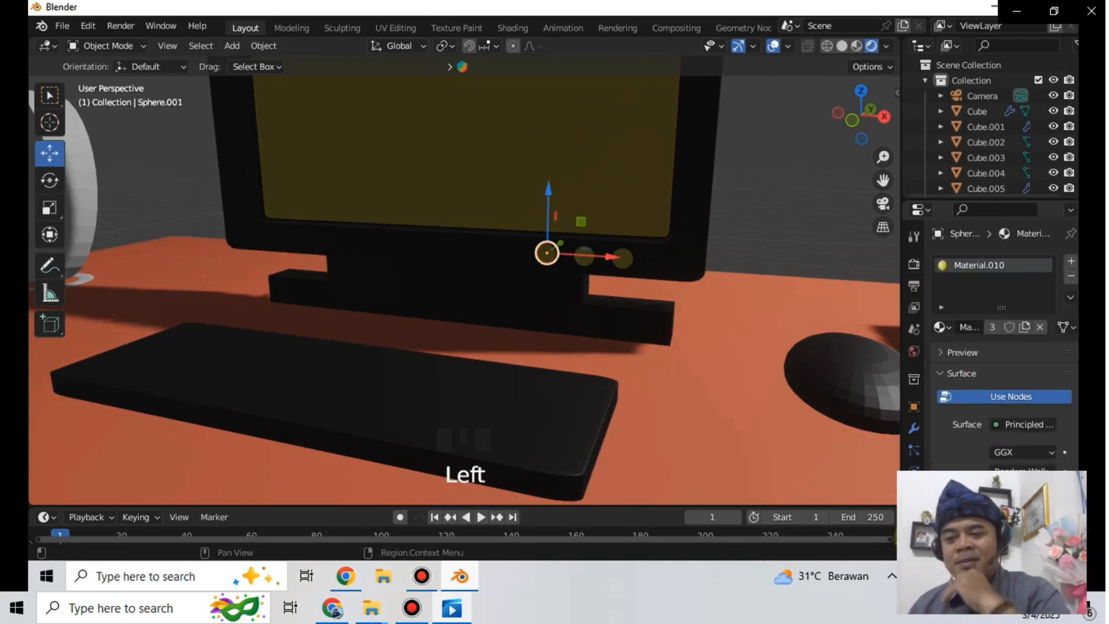
pyautogui.click(1010, 424)
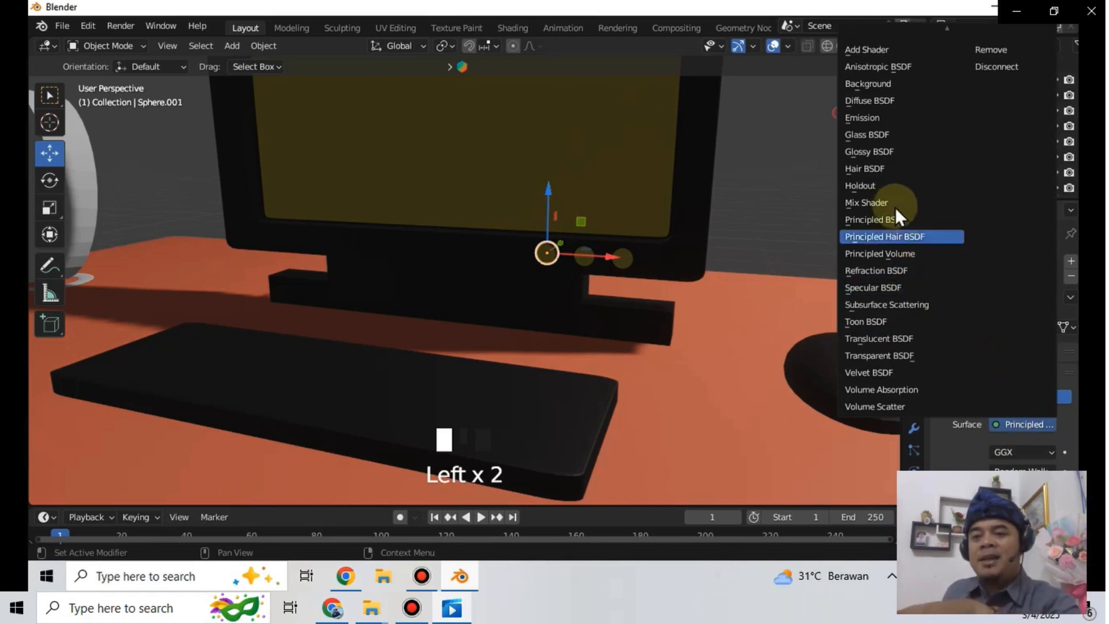
pyautogui.click(866, 118)
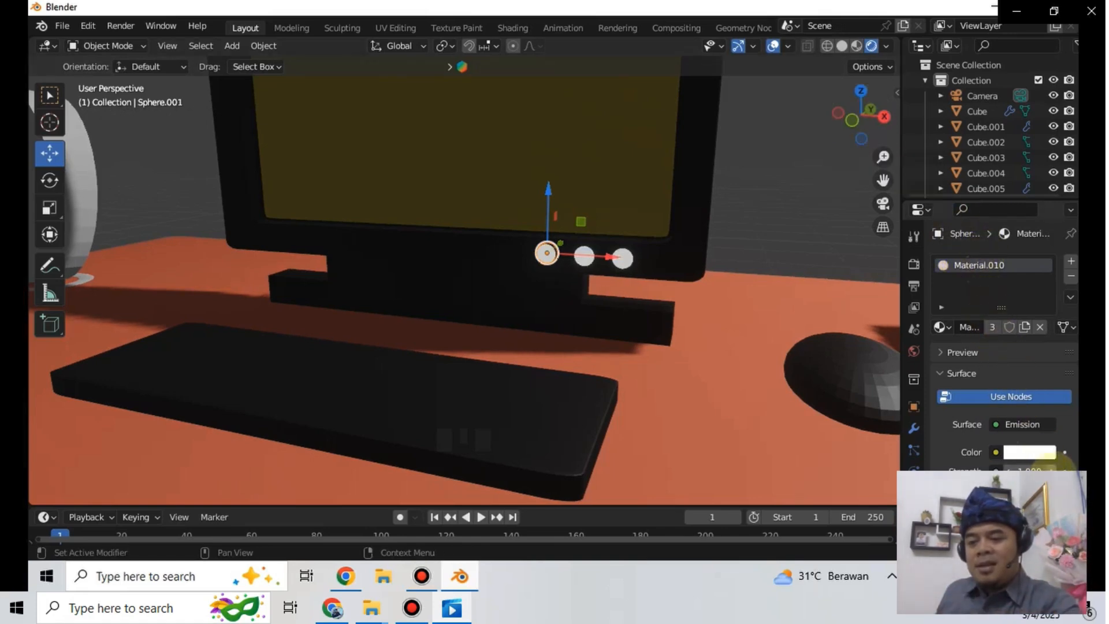
pyautogui.click(1064, 470)
pyautogui.click(1065, 469)
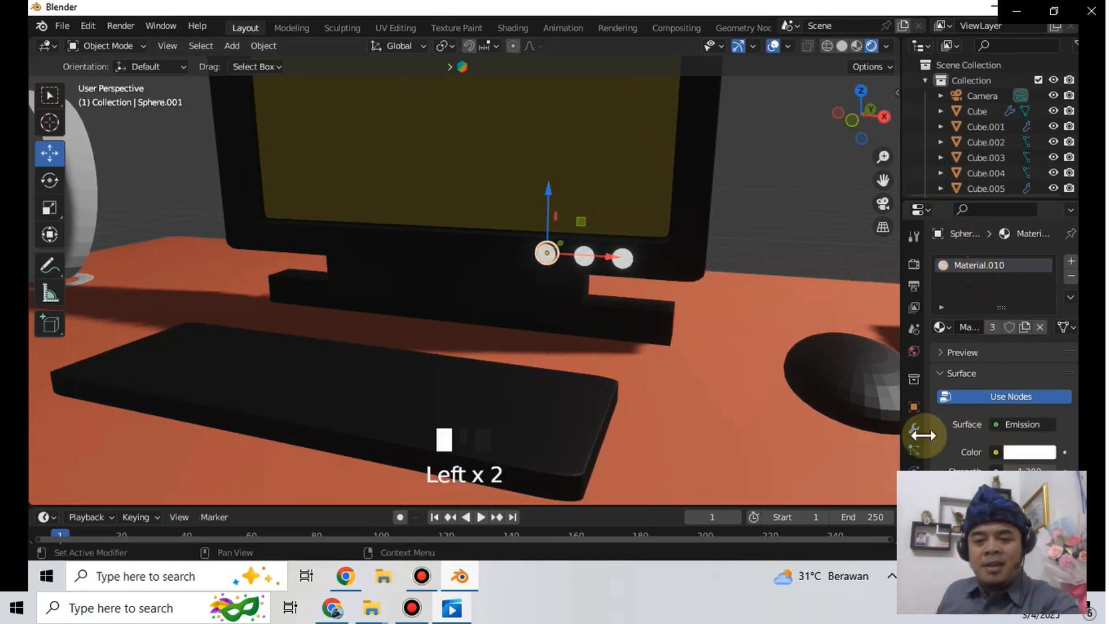
# - In Edit Mode on the monitor, change the screen face's material, Material.002, to an Emission surface and deselect the face
pyautogui.click(439, 154)
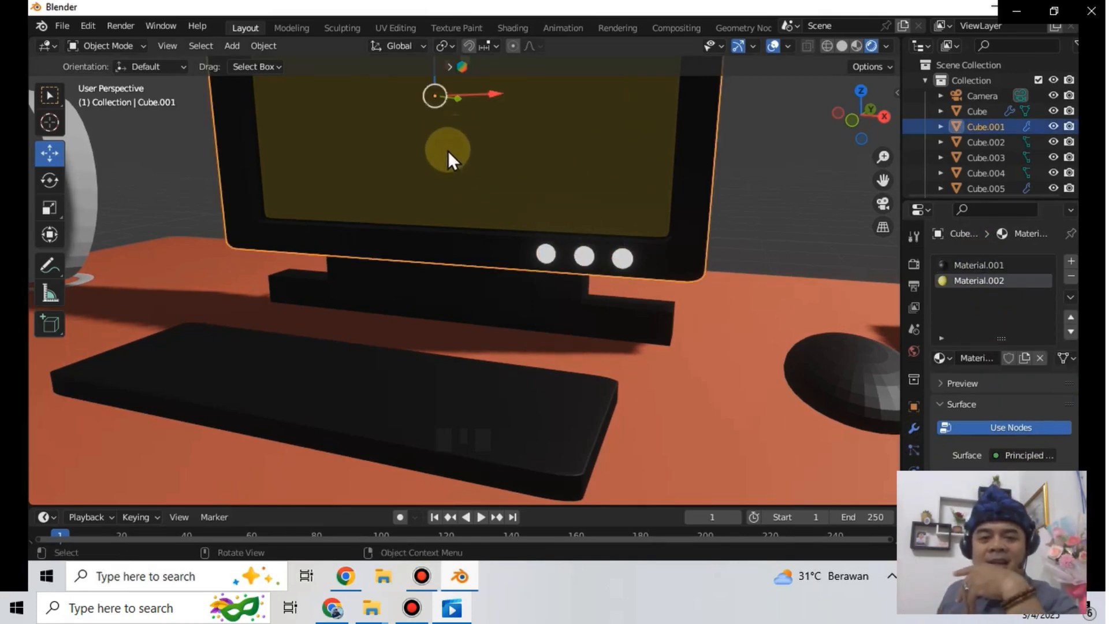
pyautogui.click(136, 45)
pyautogui.click(134, 79)
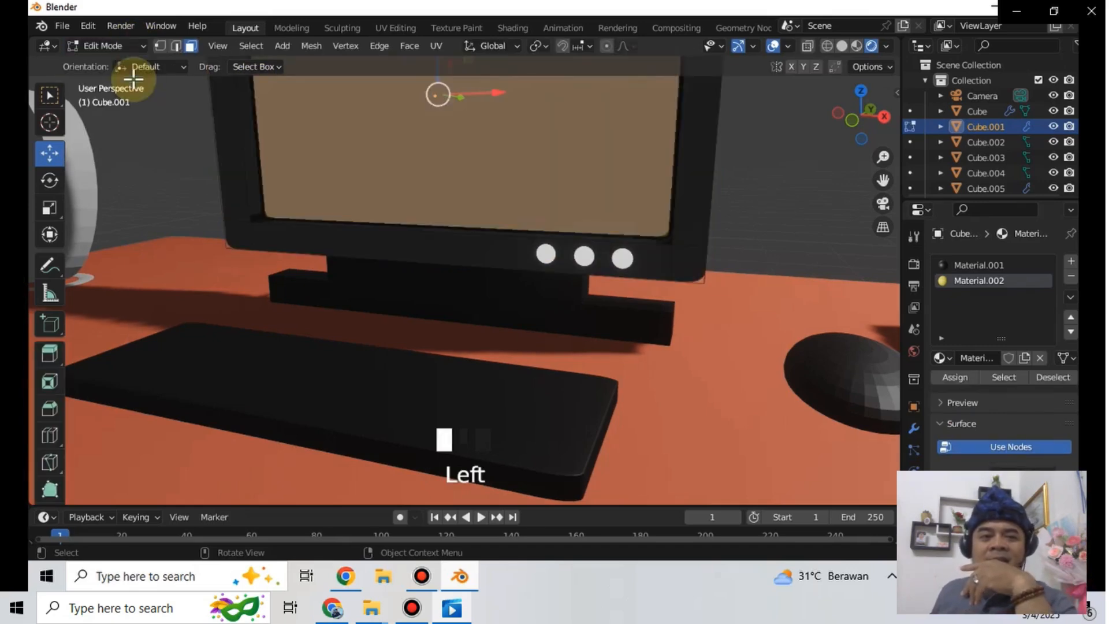
pyautogui.click(396, 179)
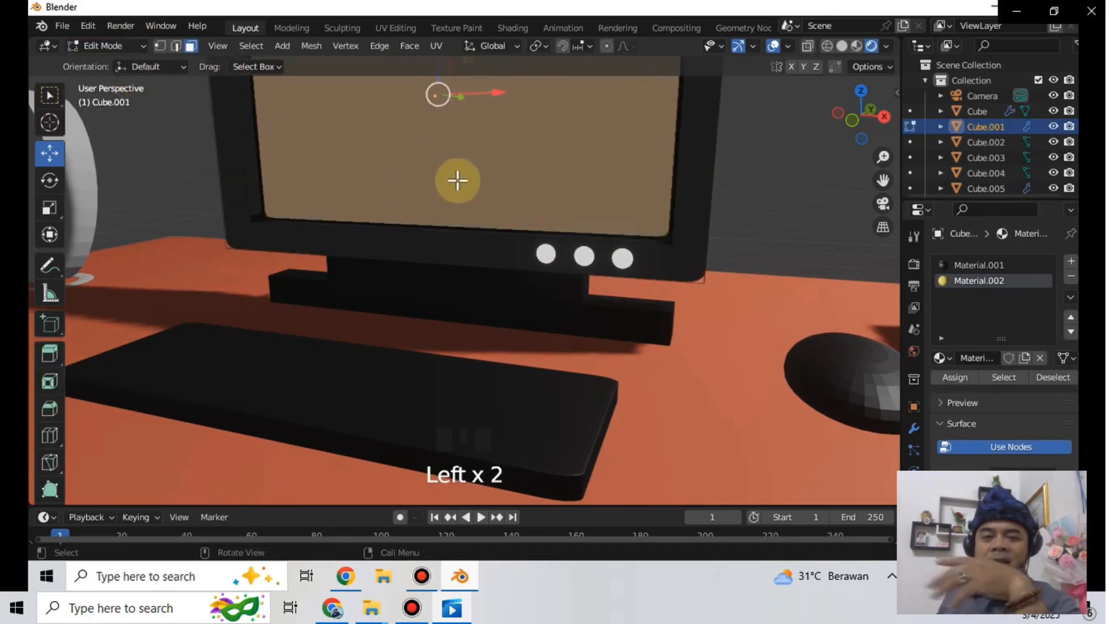
pyautogui.scroll(-2, 456, 181)
pyautogui.scroll(-5, 470, 178)
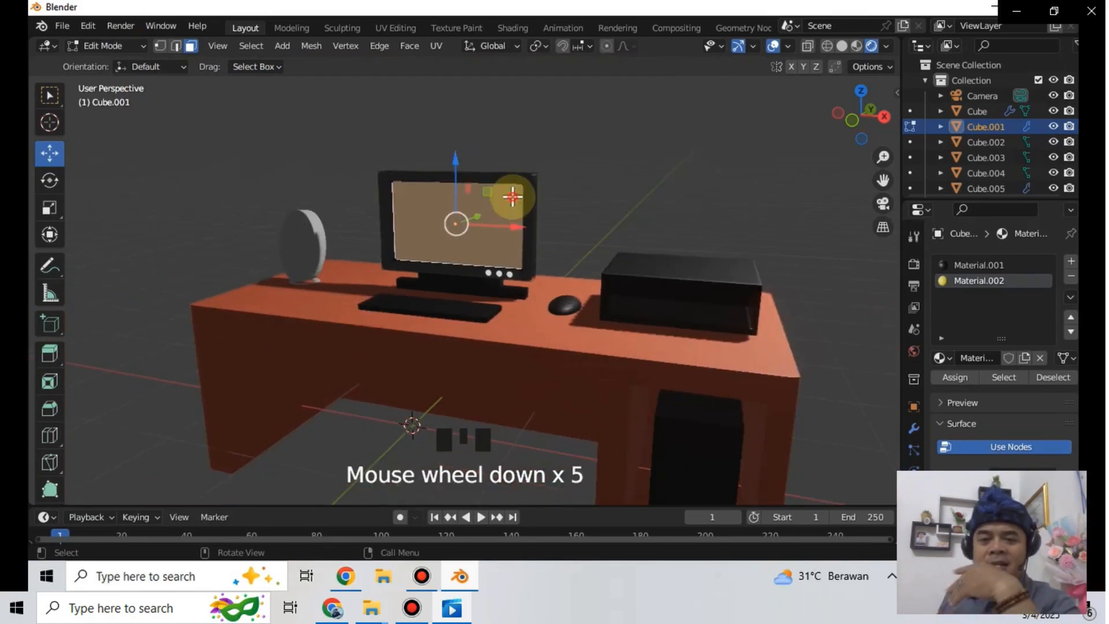
pyautogui.scroll(1, 512, 197)
pyautogui.scroll(1, 512, 197)
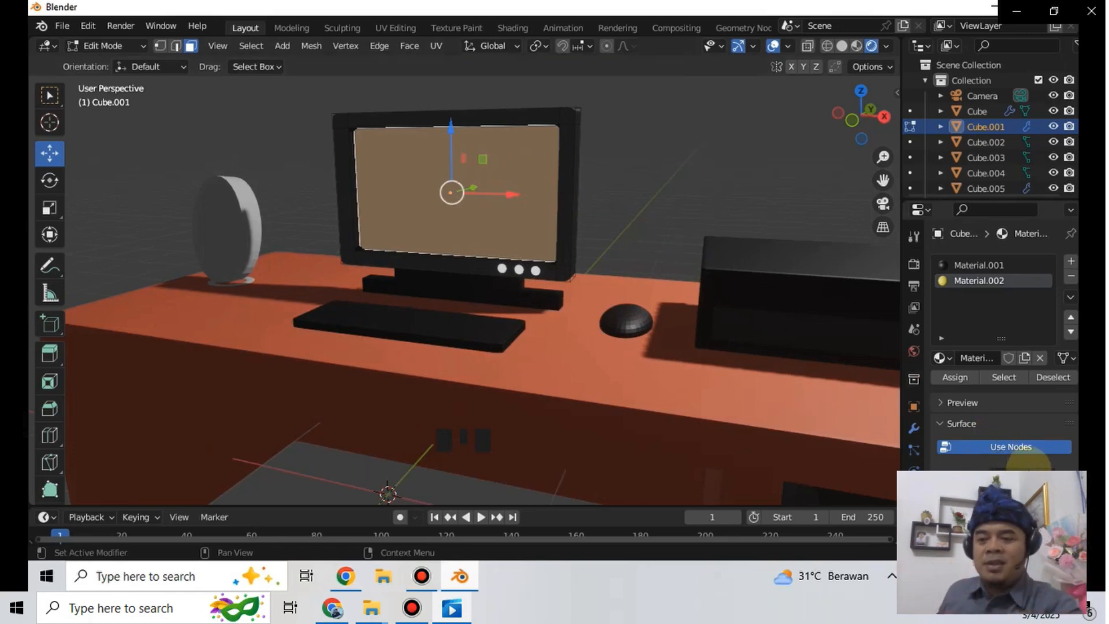
pyautogui.click(1026, 464)
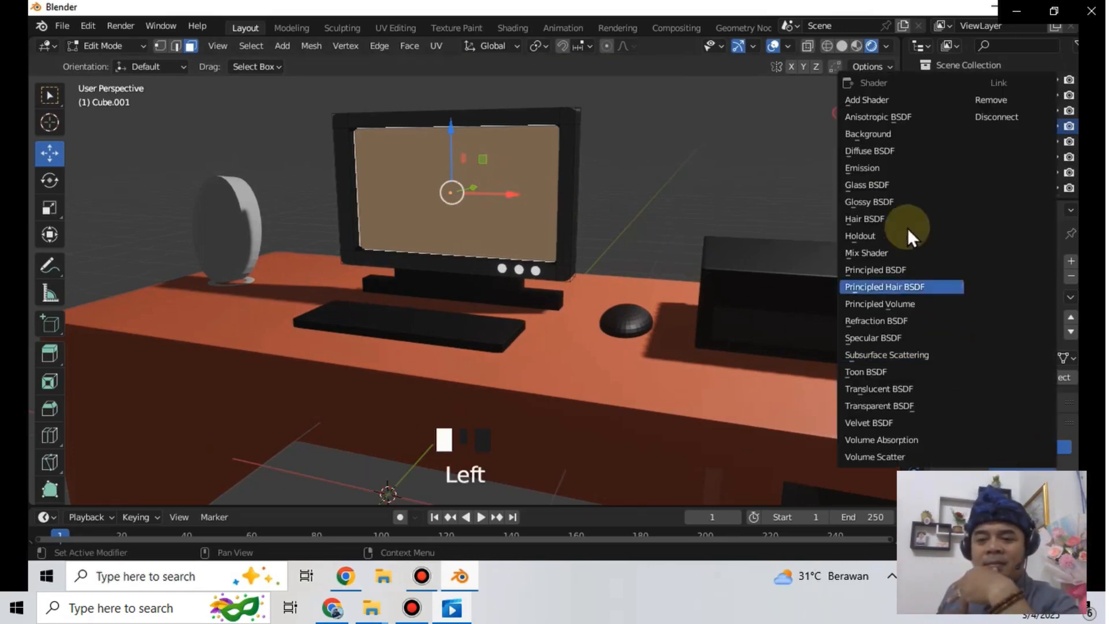
pyautogui.click(883, 154)
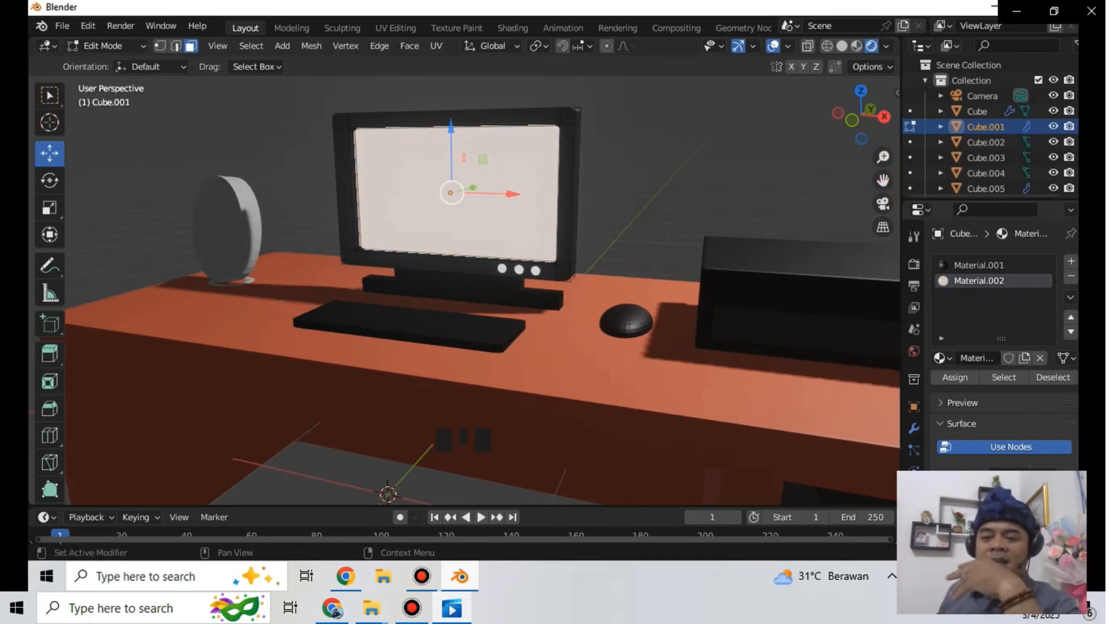
pyautogui.click(1029, 483)
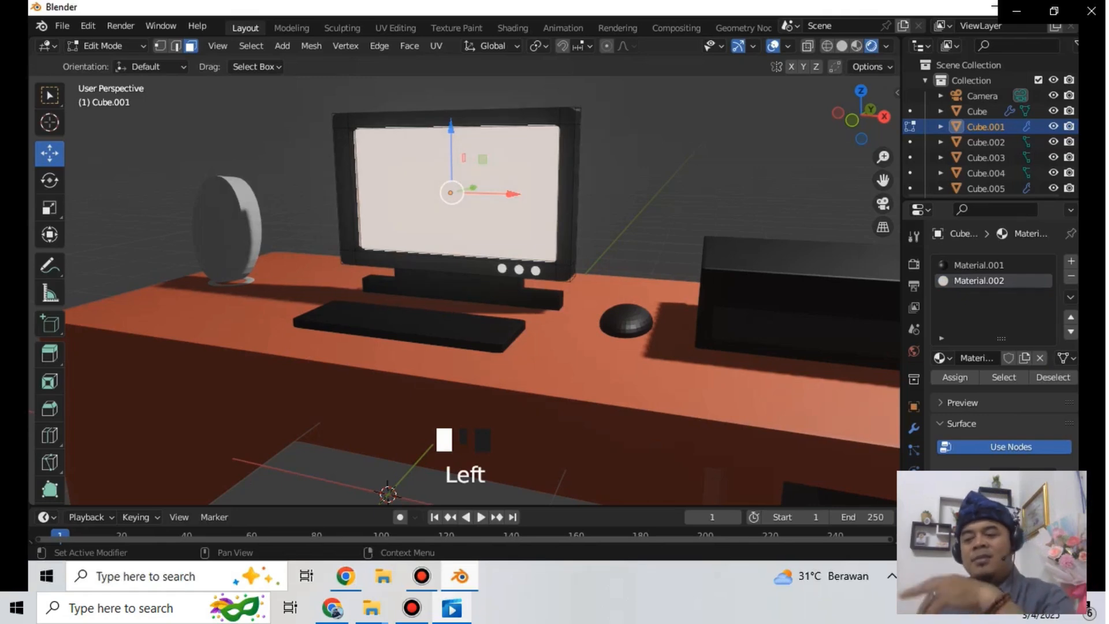
pyautogui.click(684, 168)
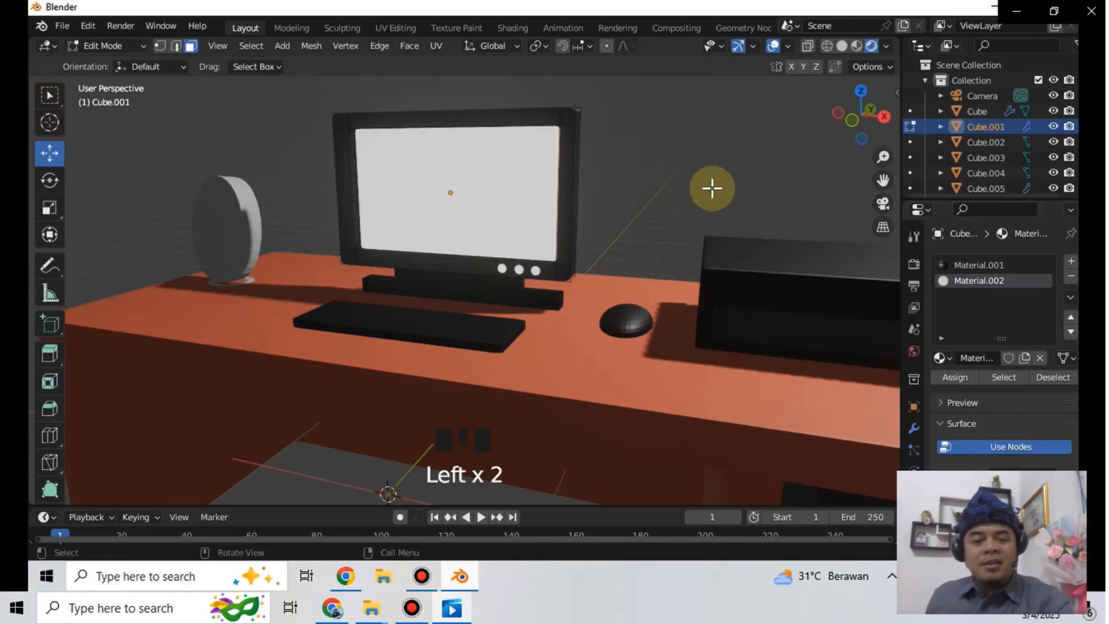
# - Return to Object Mode, deselect the monitor and inspect the complete desk setup from an angled view
pyautogui.click(116, 47)
pyautogui.click(119, 60)
pyautogui.scroll(2, 497, 188)
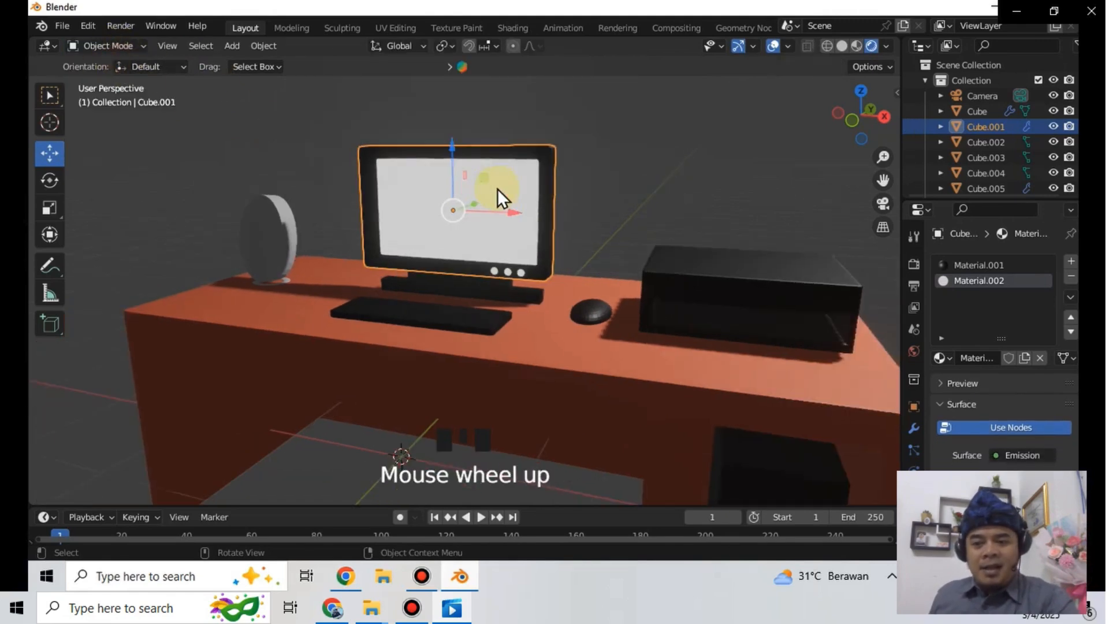
pyautogui.scroll(-3, 498, 189)
pyautogui.scroll(1, 506, 199)
pyautogui.scroll(-1, 508, 201)
pyautogui.click(767, 323)
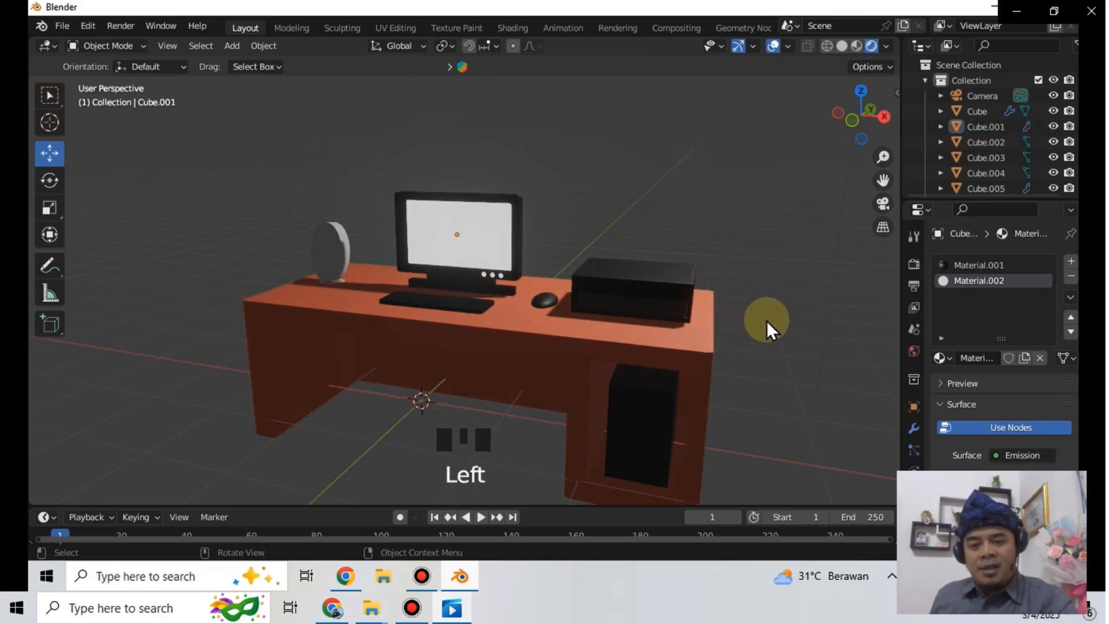
pyautogui.moveTo(749, 324); pyautogui.dragTo(721, 313, button='middle')
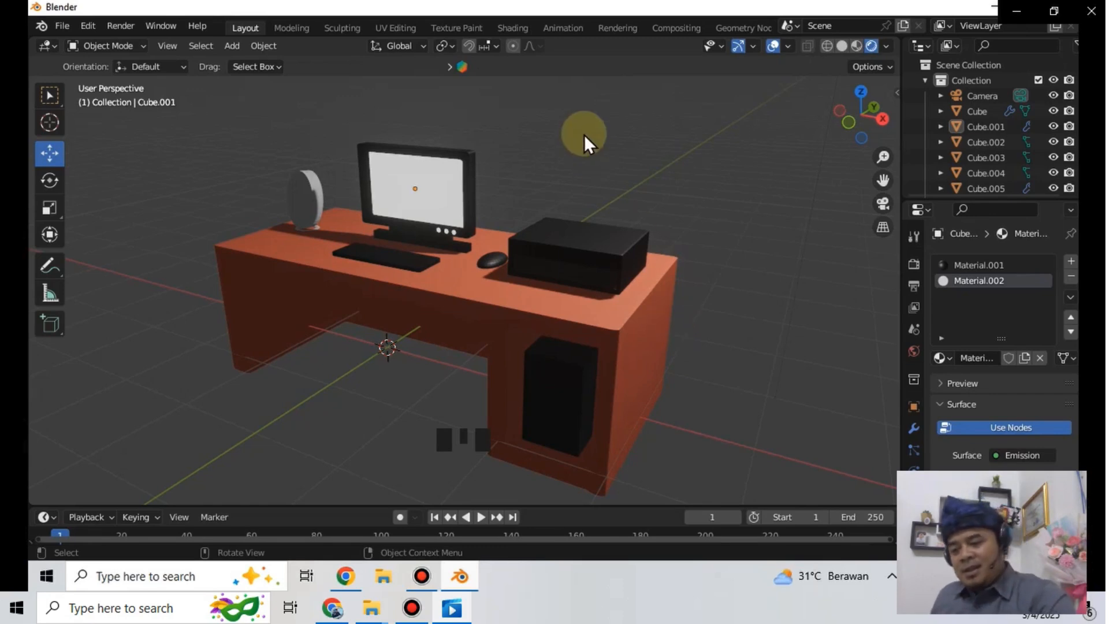
pyautogui.moveTo(564, 7)
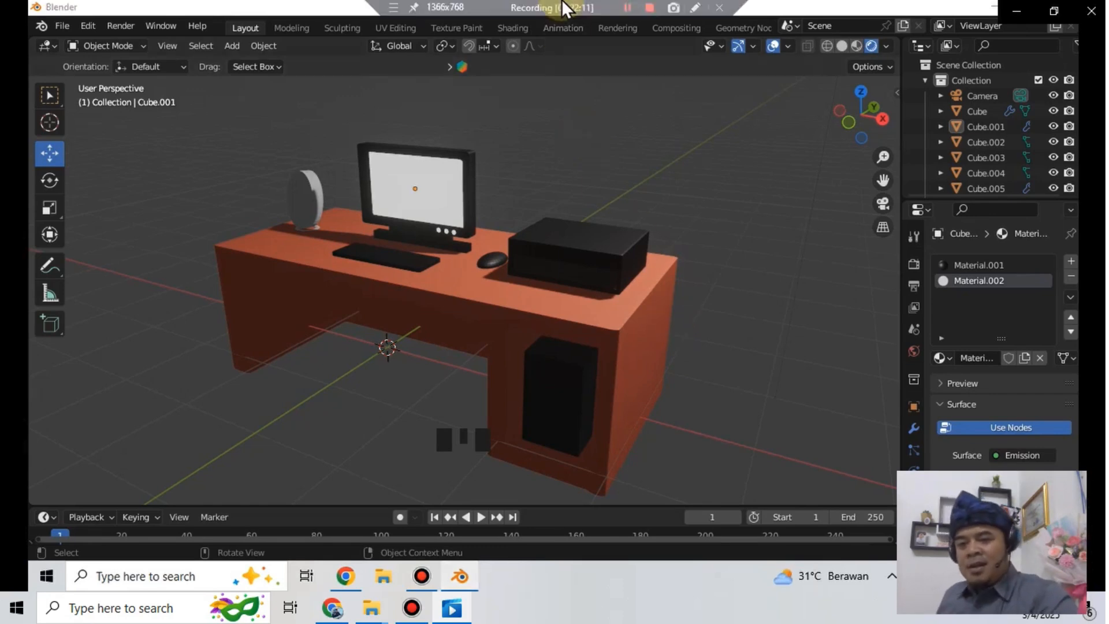
pyautogui.click(649, 8)
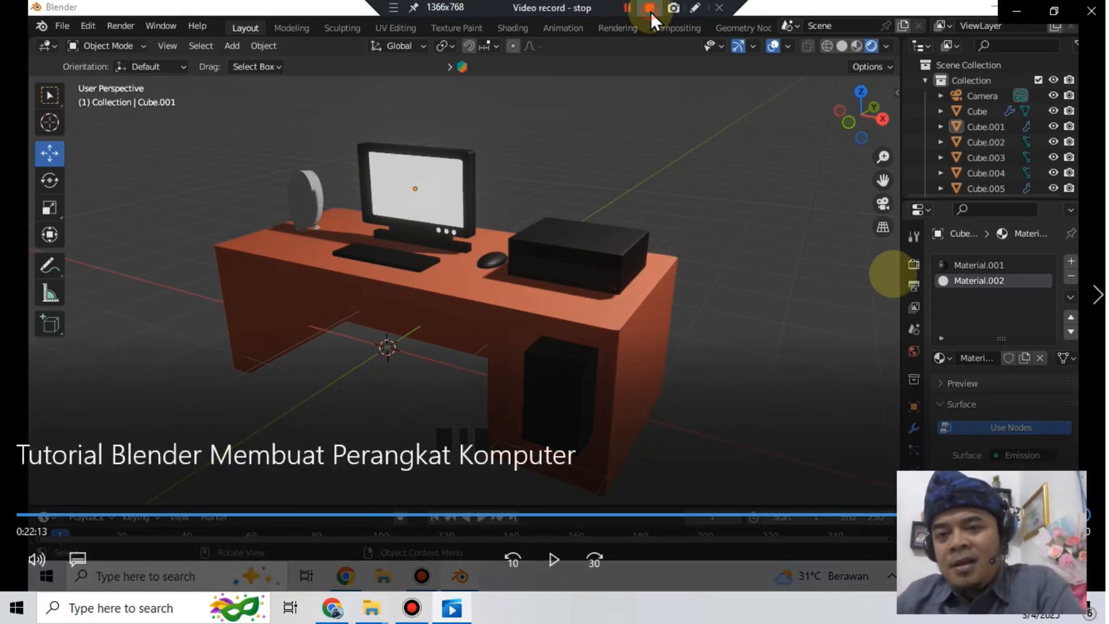